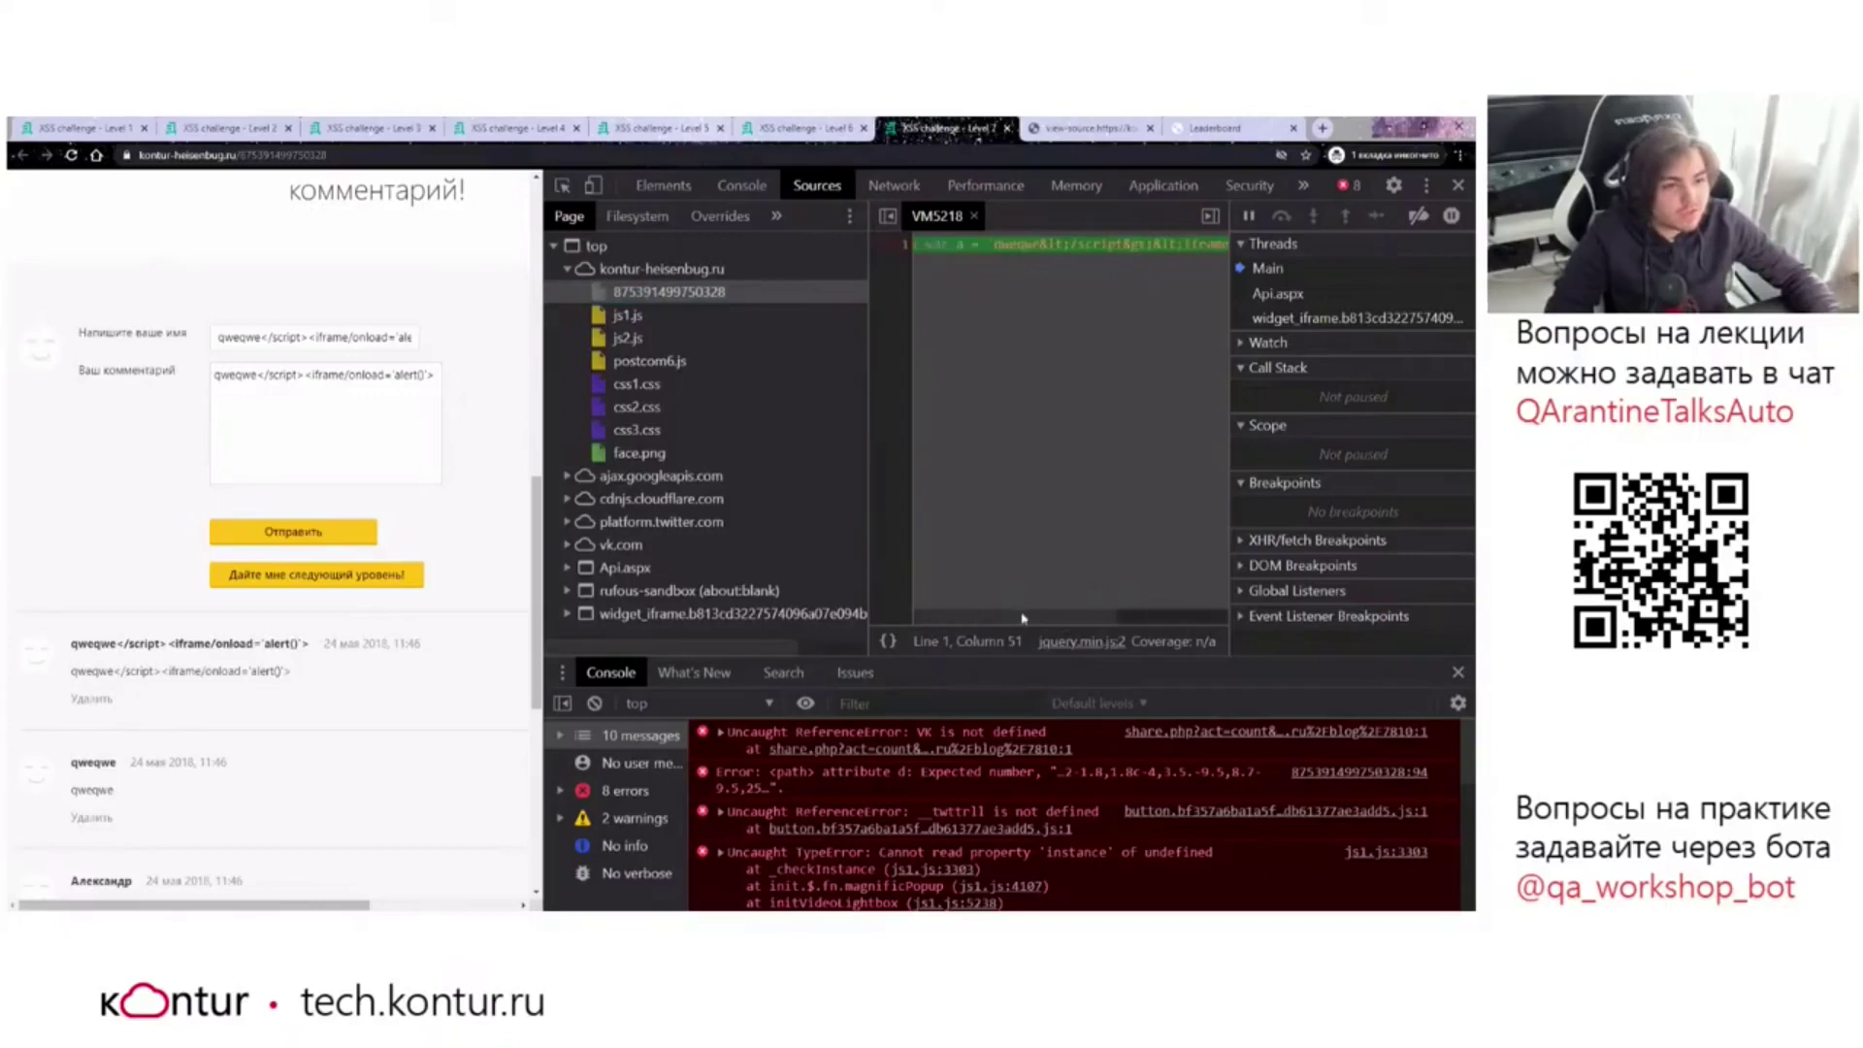
Submit a comment with the payload qwe';alert();// as both name and text, and dismiss the resulting alert.
left_click(742, 184)
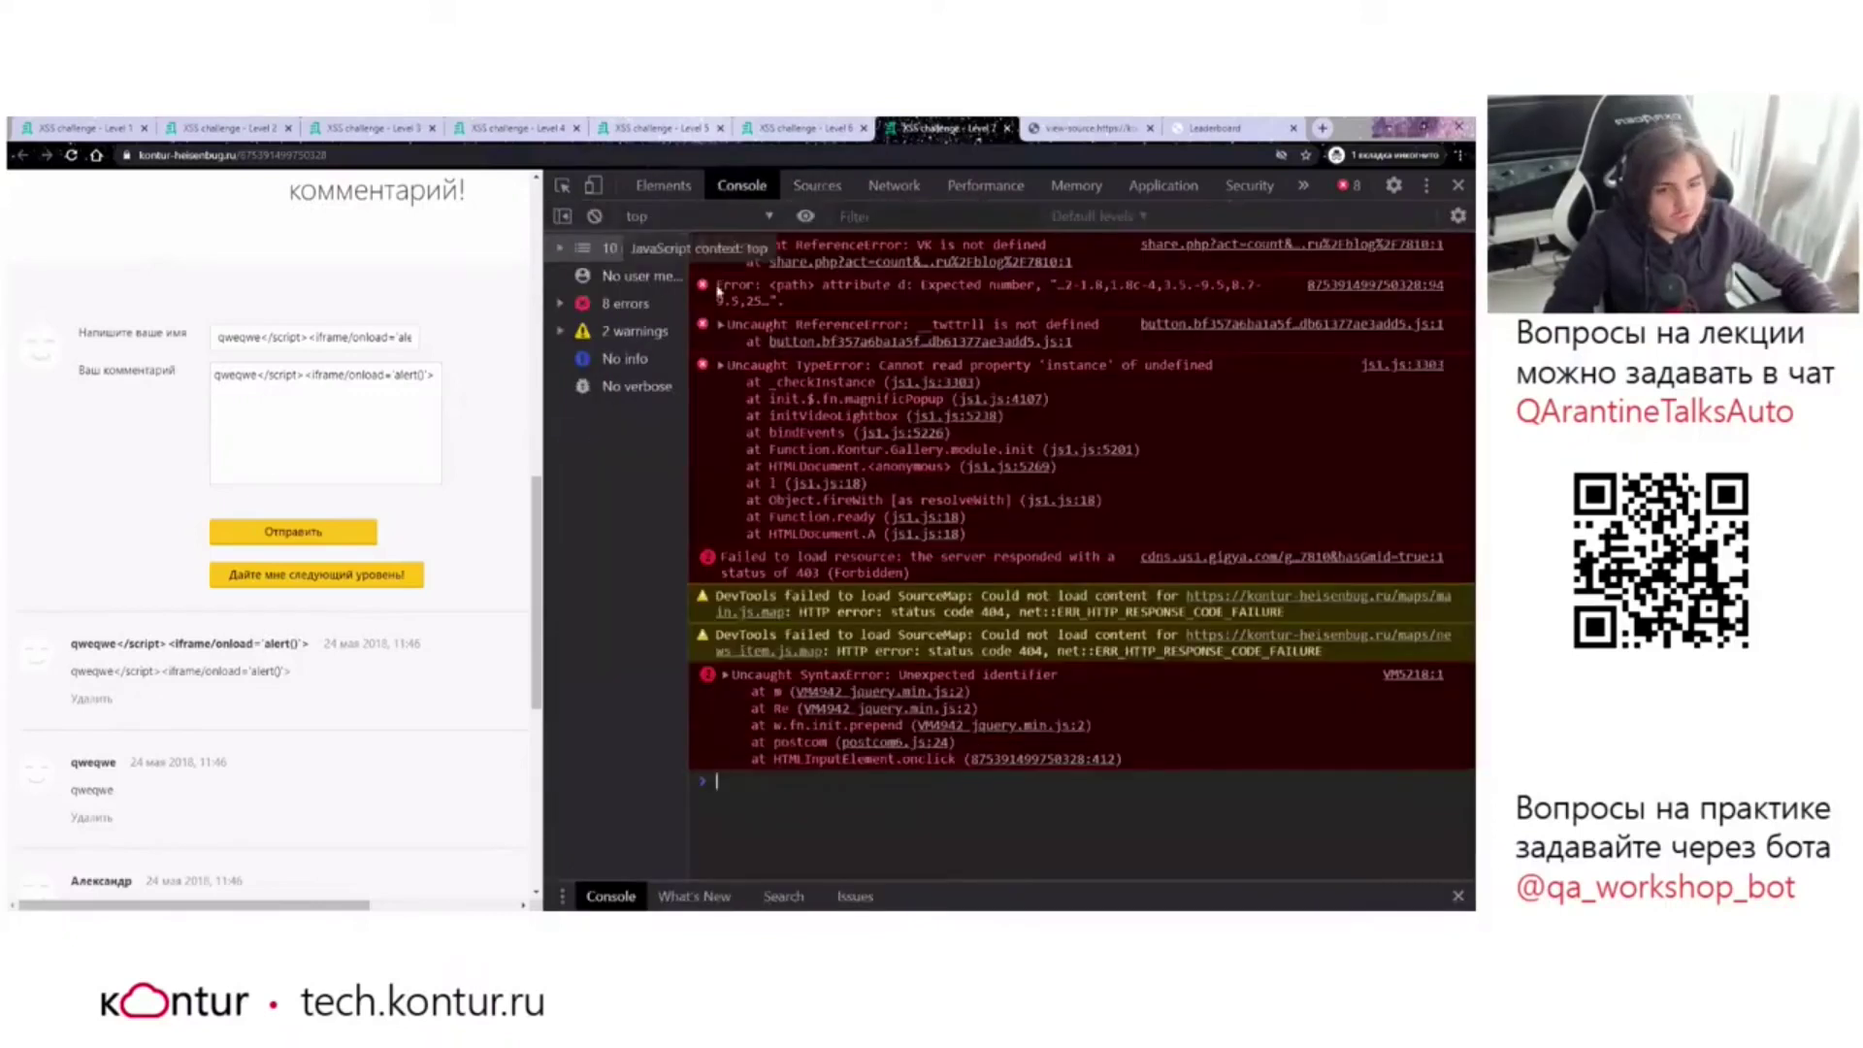
left_click(663, 184)
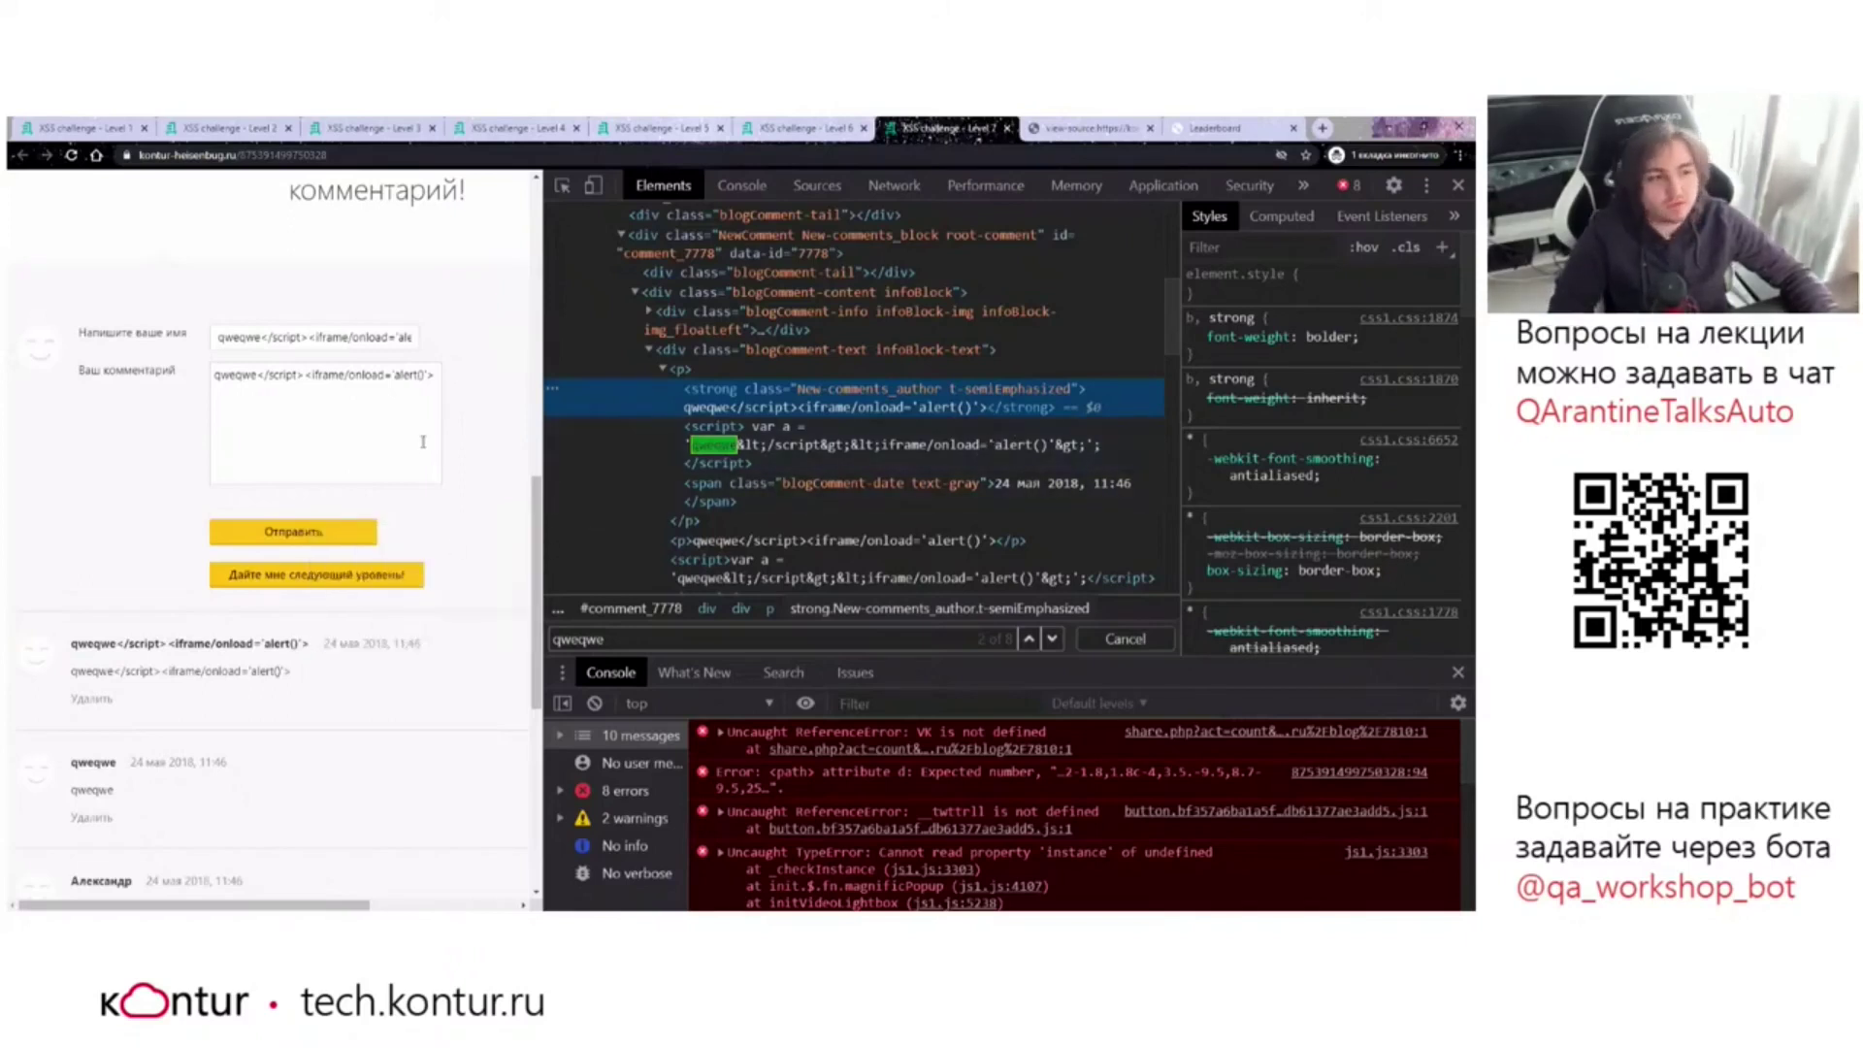
triple_click(372, 335)
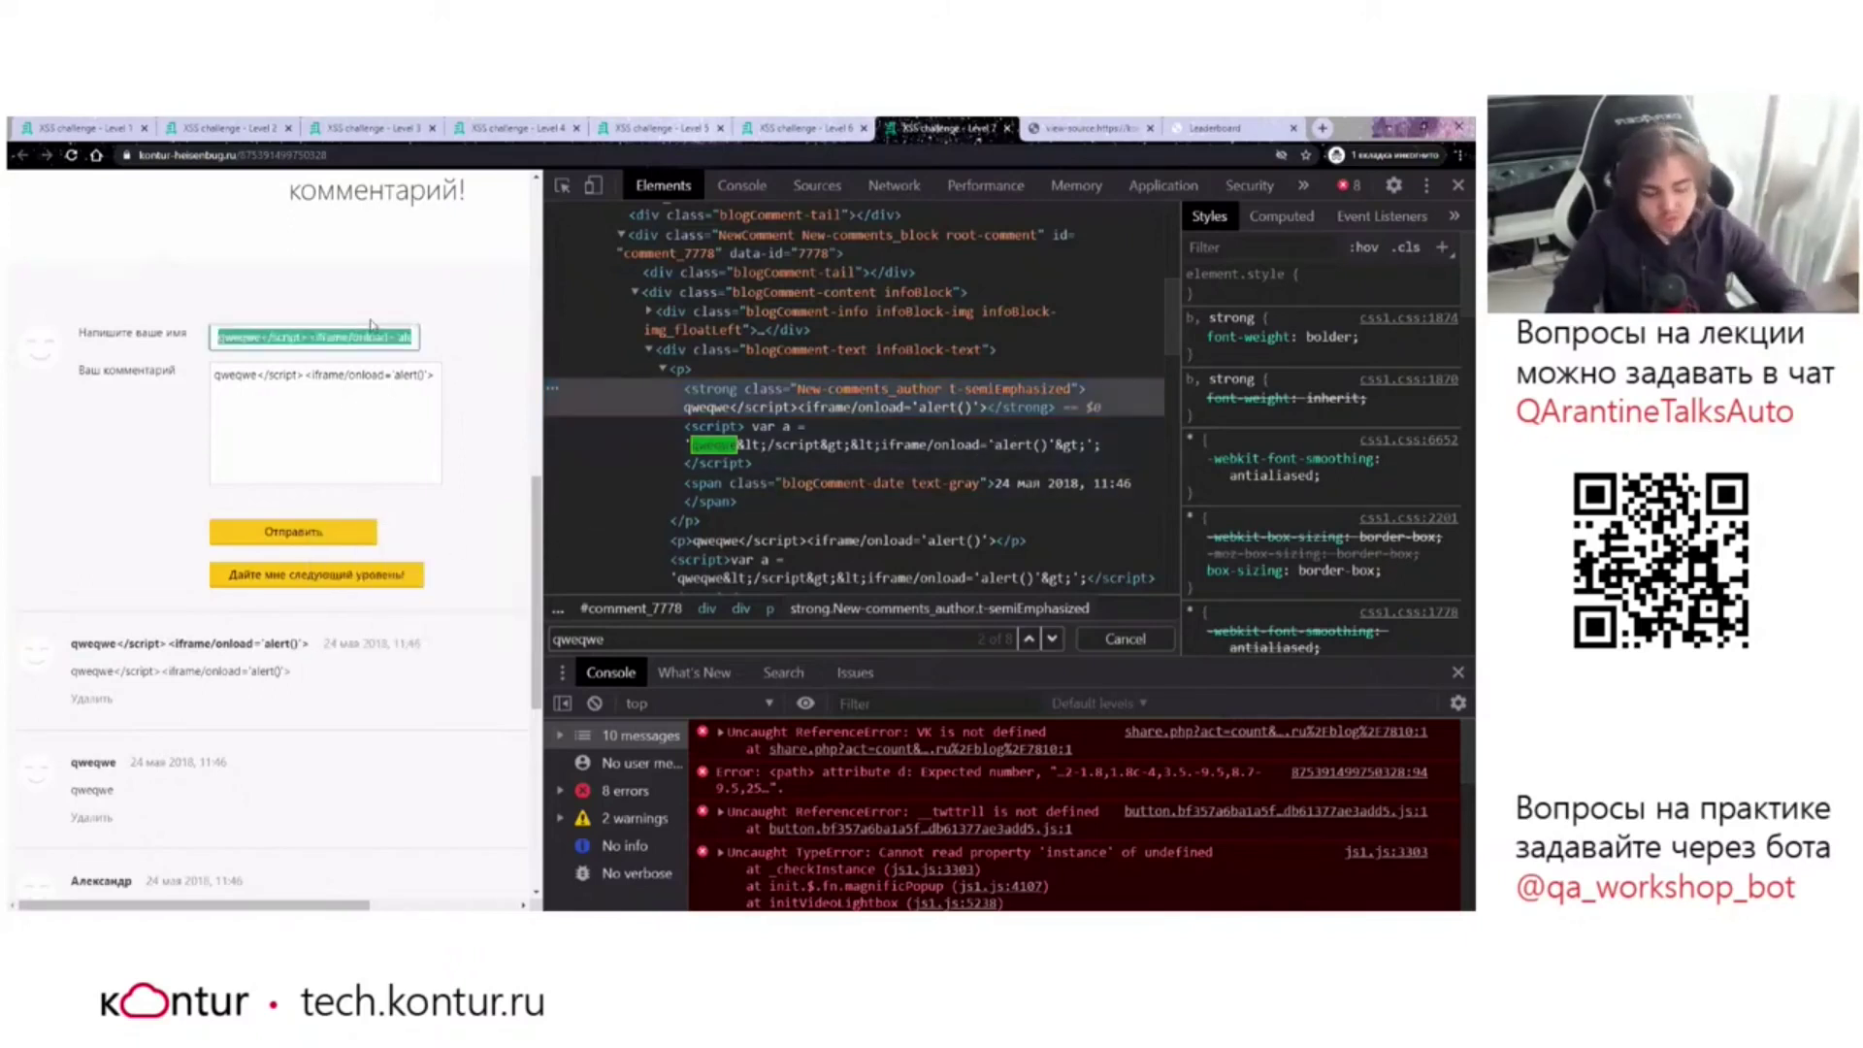
type("qwe';alert();//")
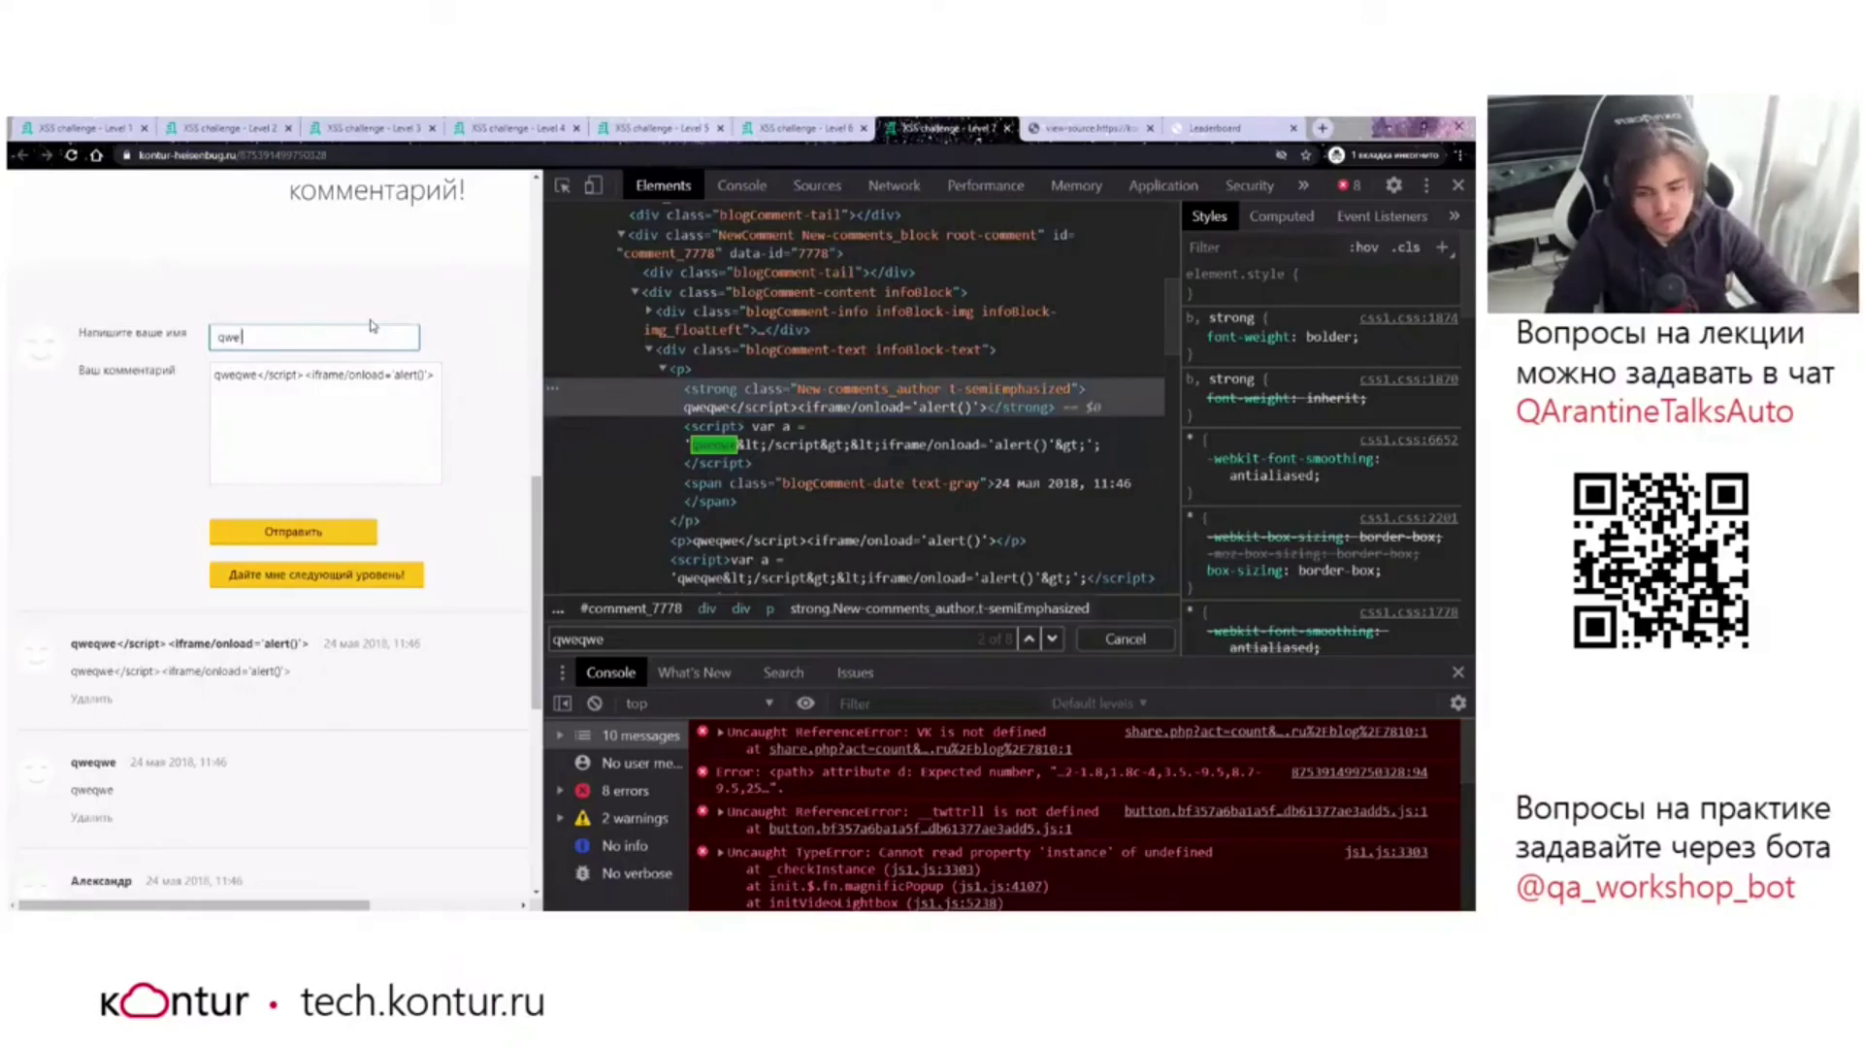
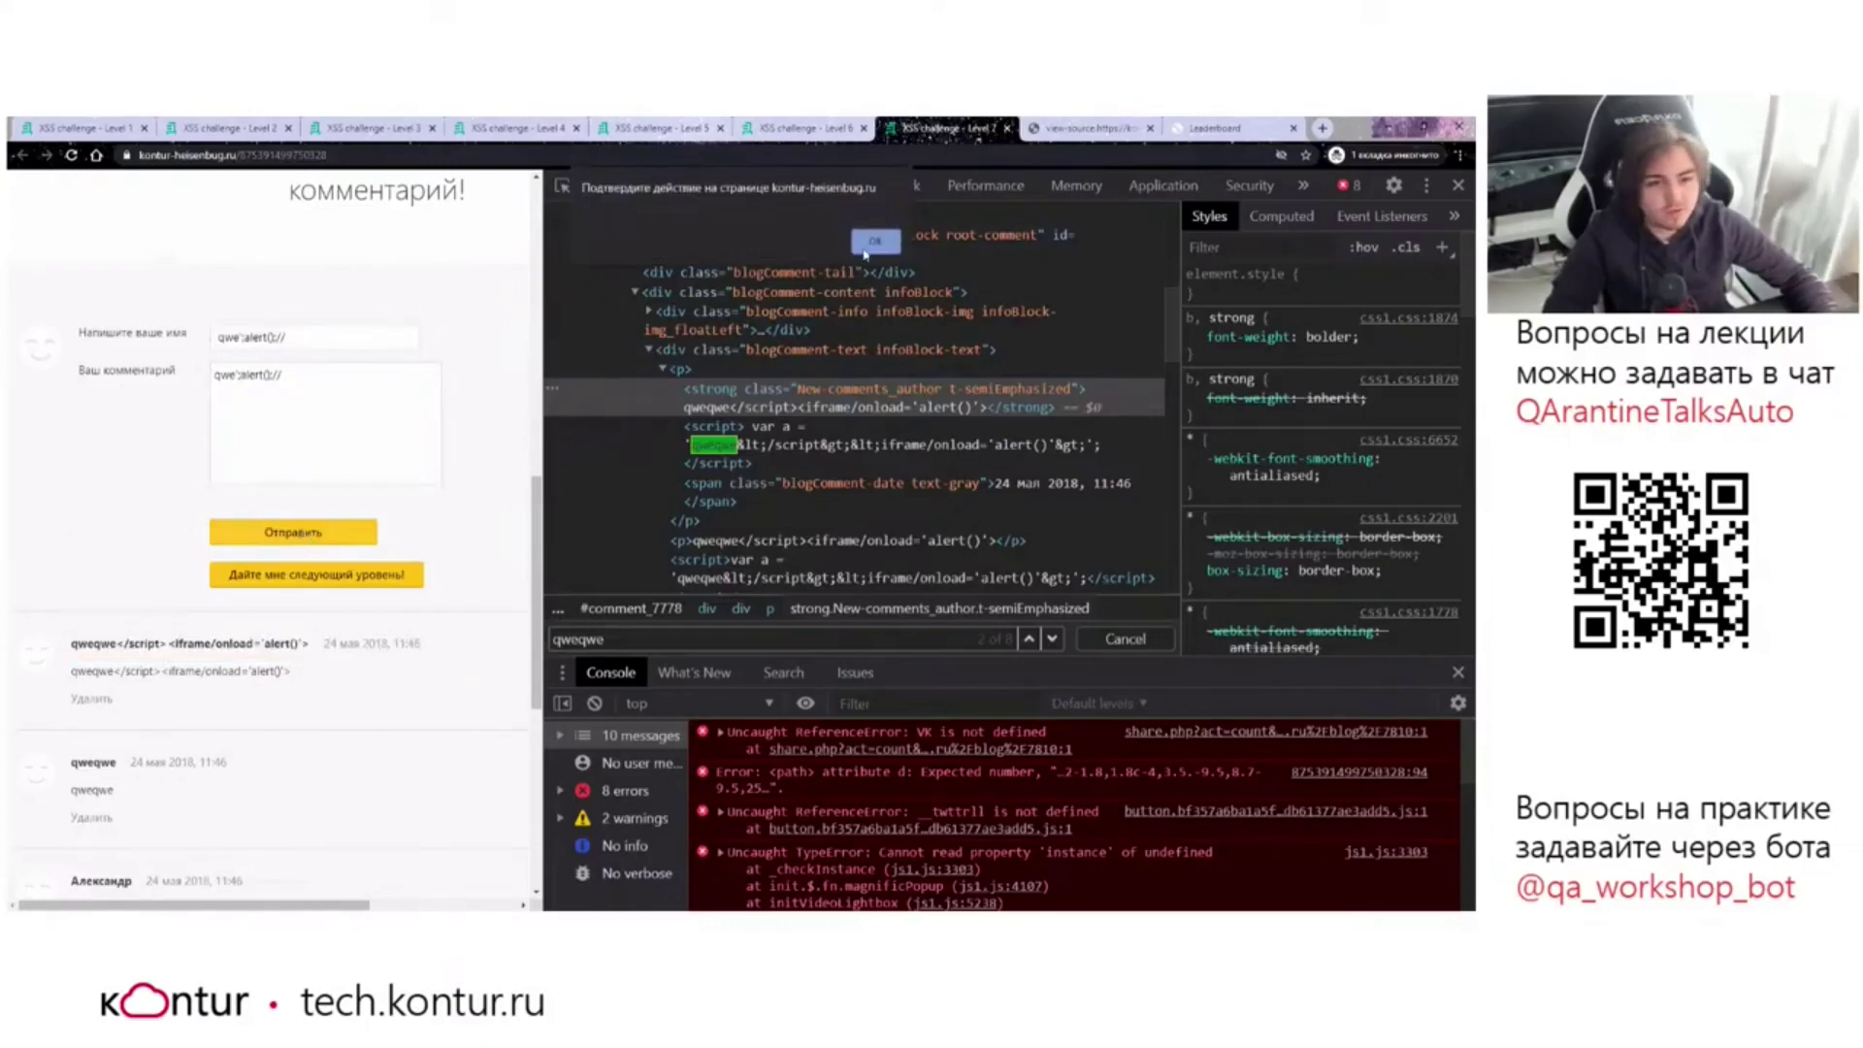
left_click(875, 240)
Narrow the developer tools pane, dismiss the remaining alert and confirm the next-level code to open the following challenge.
left_click_drag(549, 454, 786, 451)
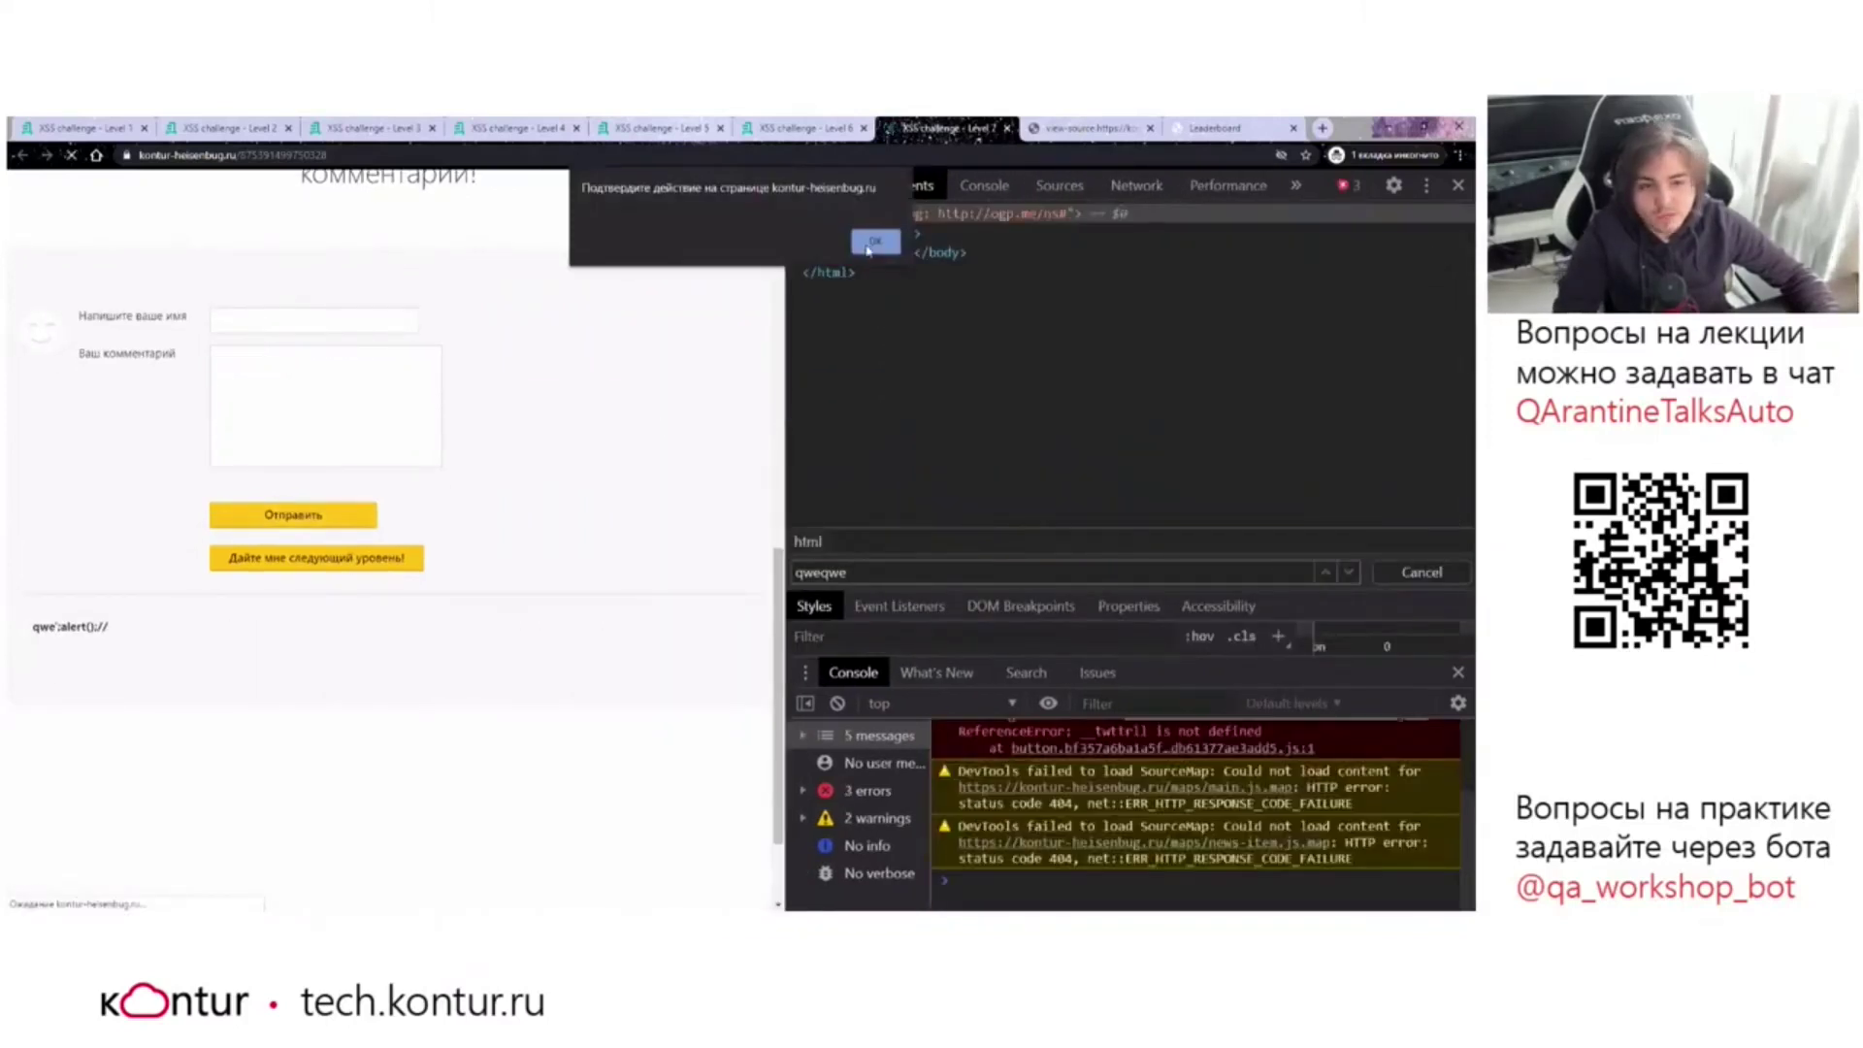
left_click(893, 239)
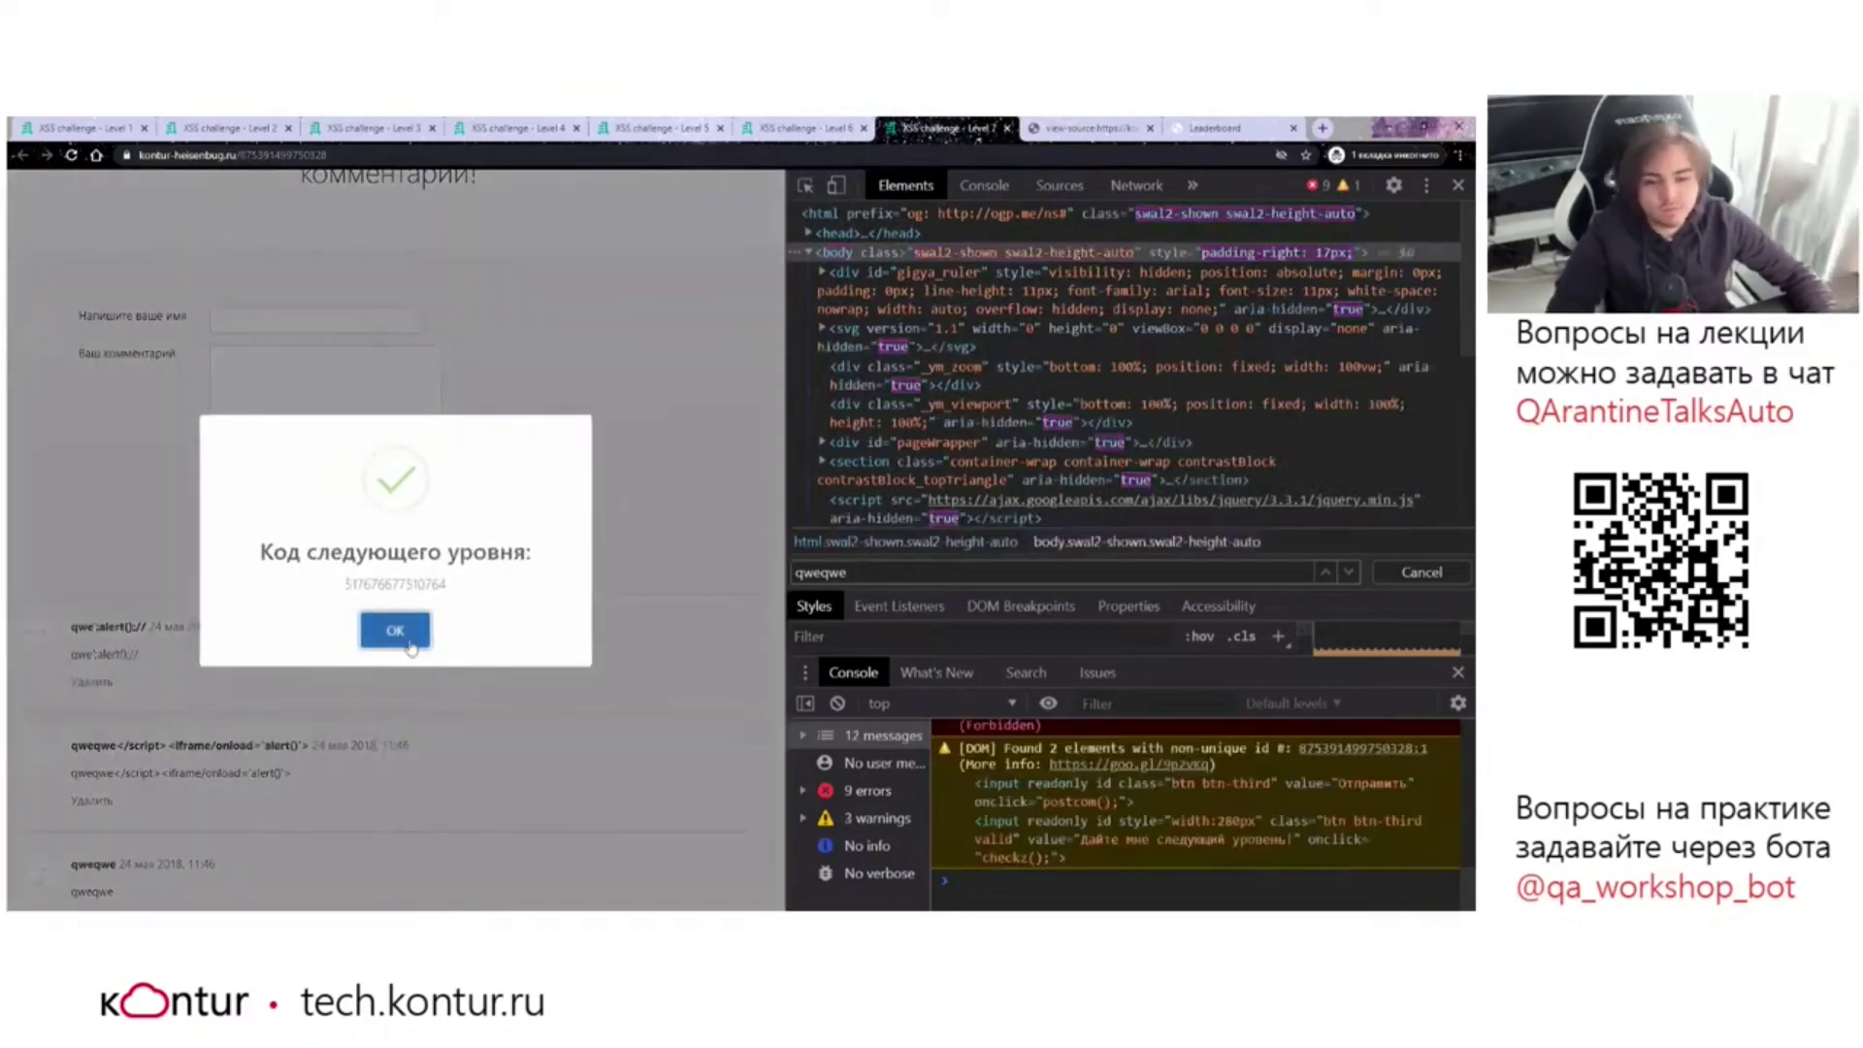
left_click(387, 632)
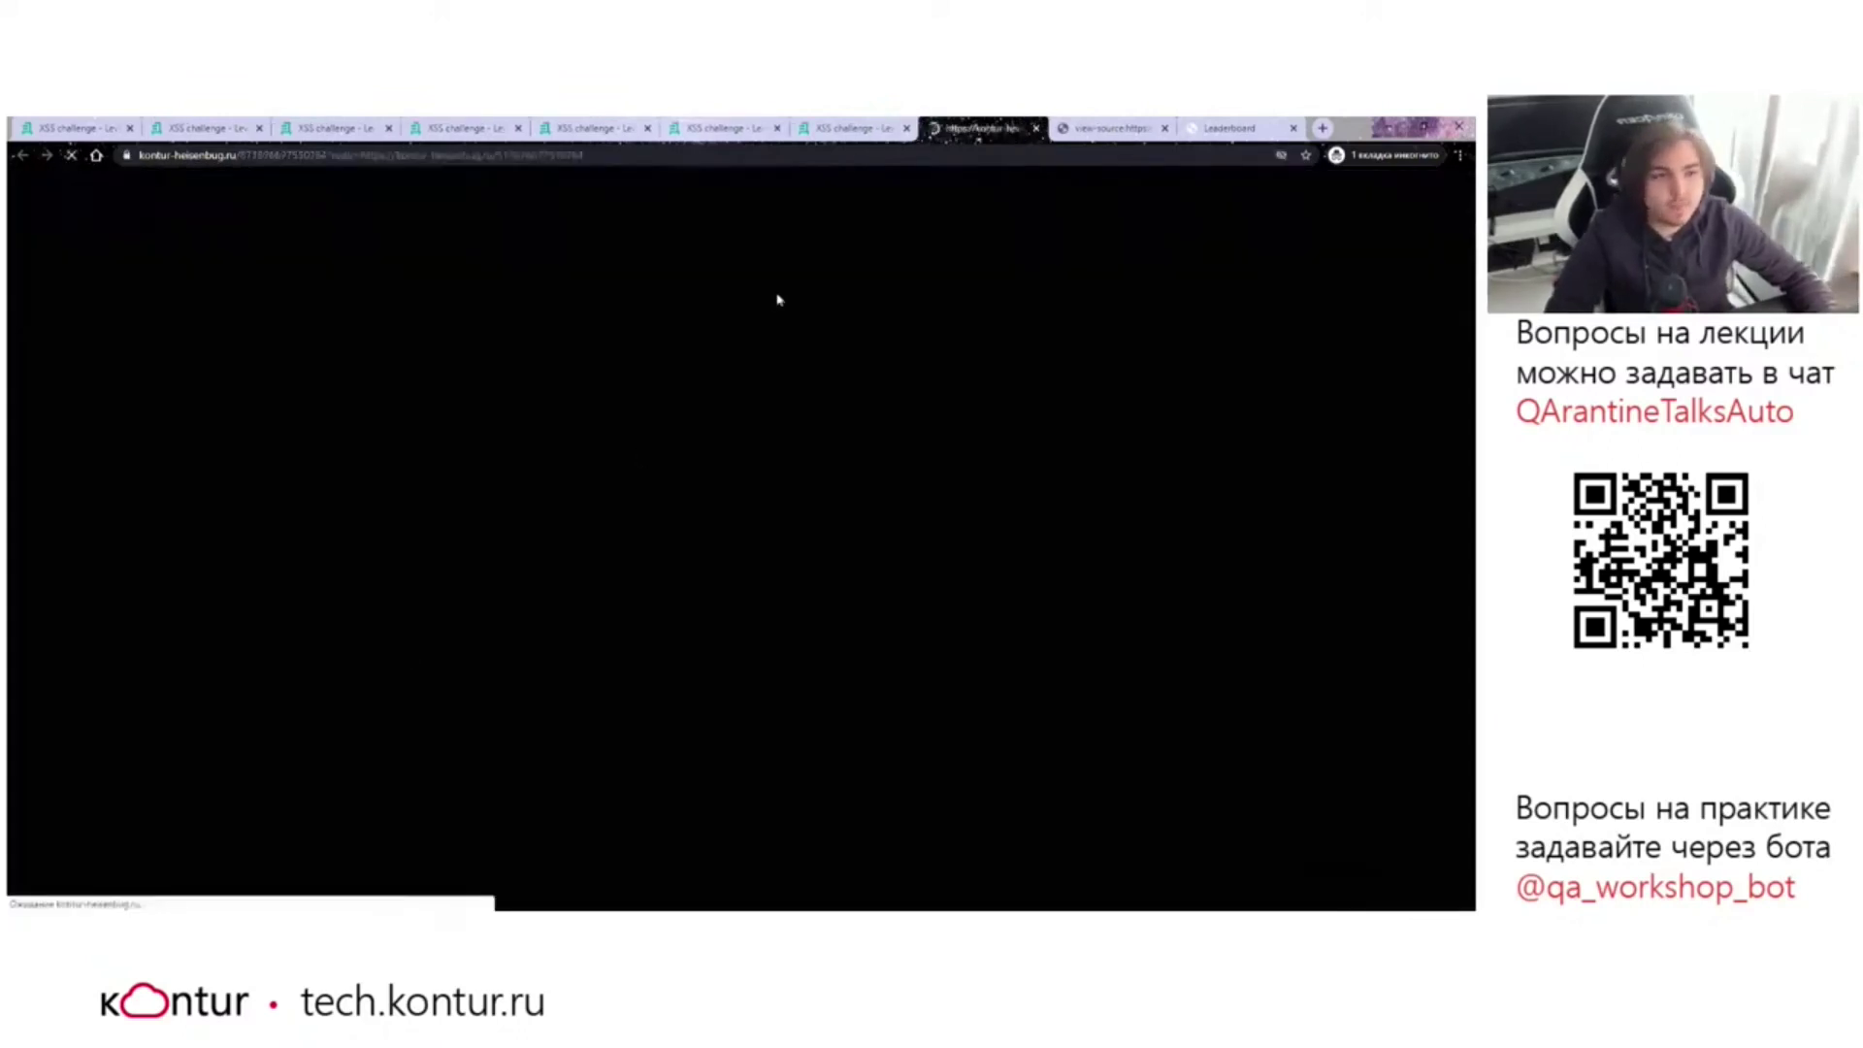
scroll(845, 243, "down", 7)
left_click(607, 386)
type("qwe")
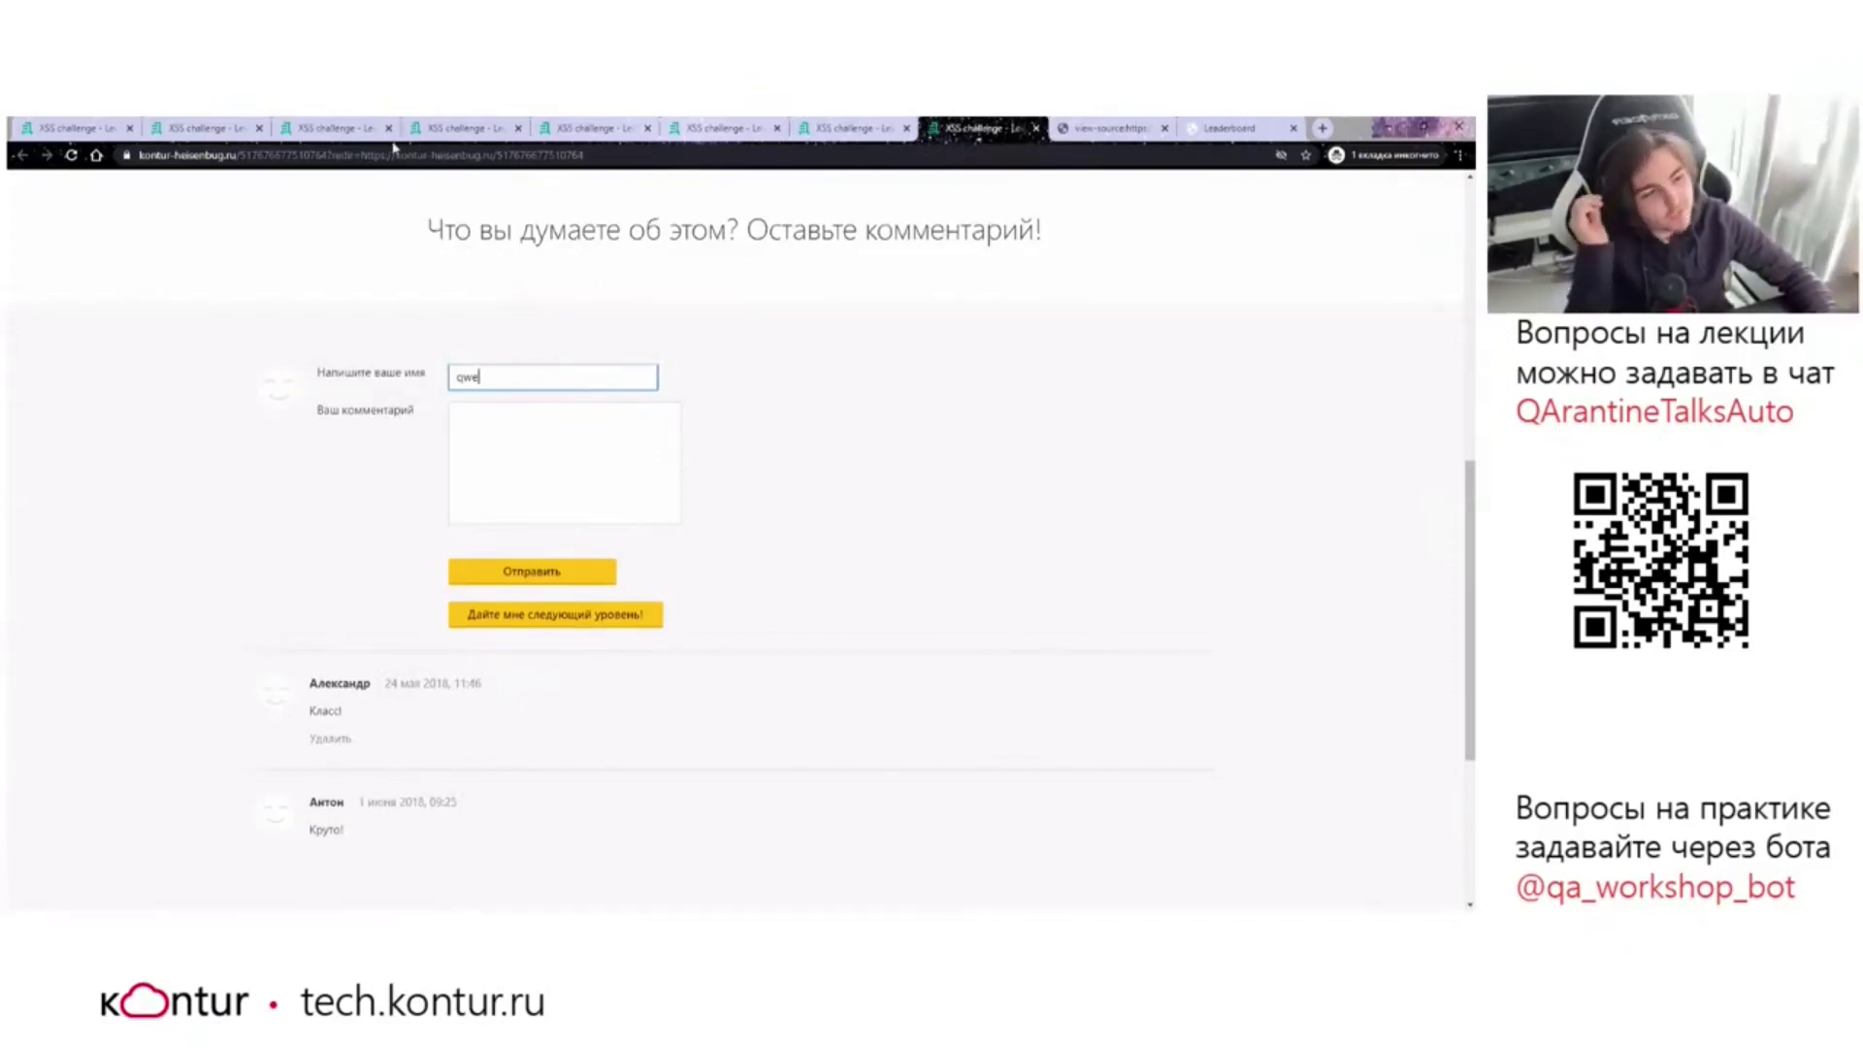
Examine the redirect parameter and its target URL in the address of the challenge page.
left_click_drag(330, 158, 624, 151)
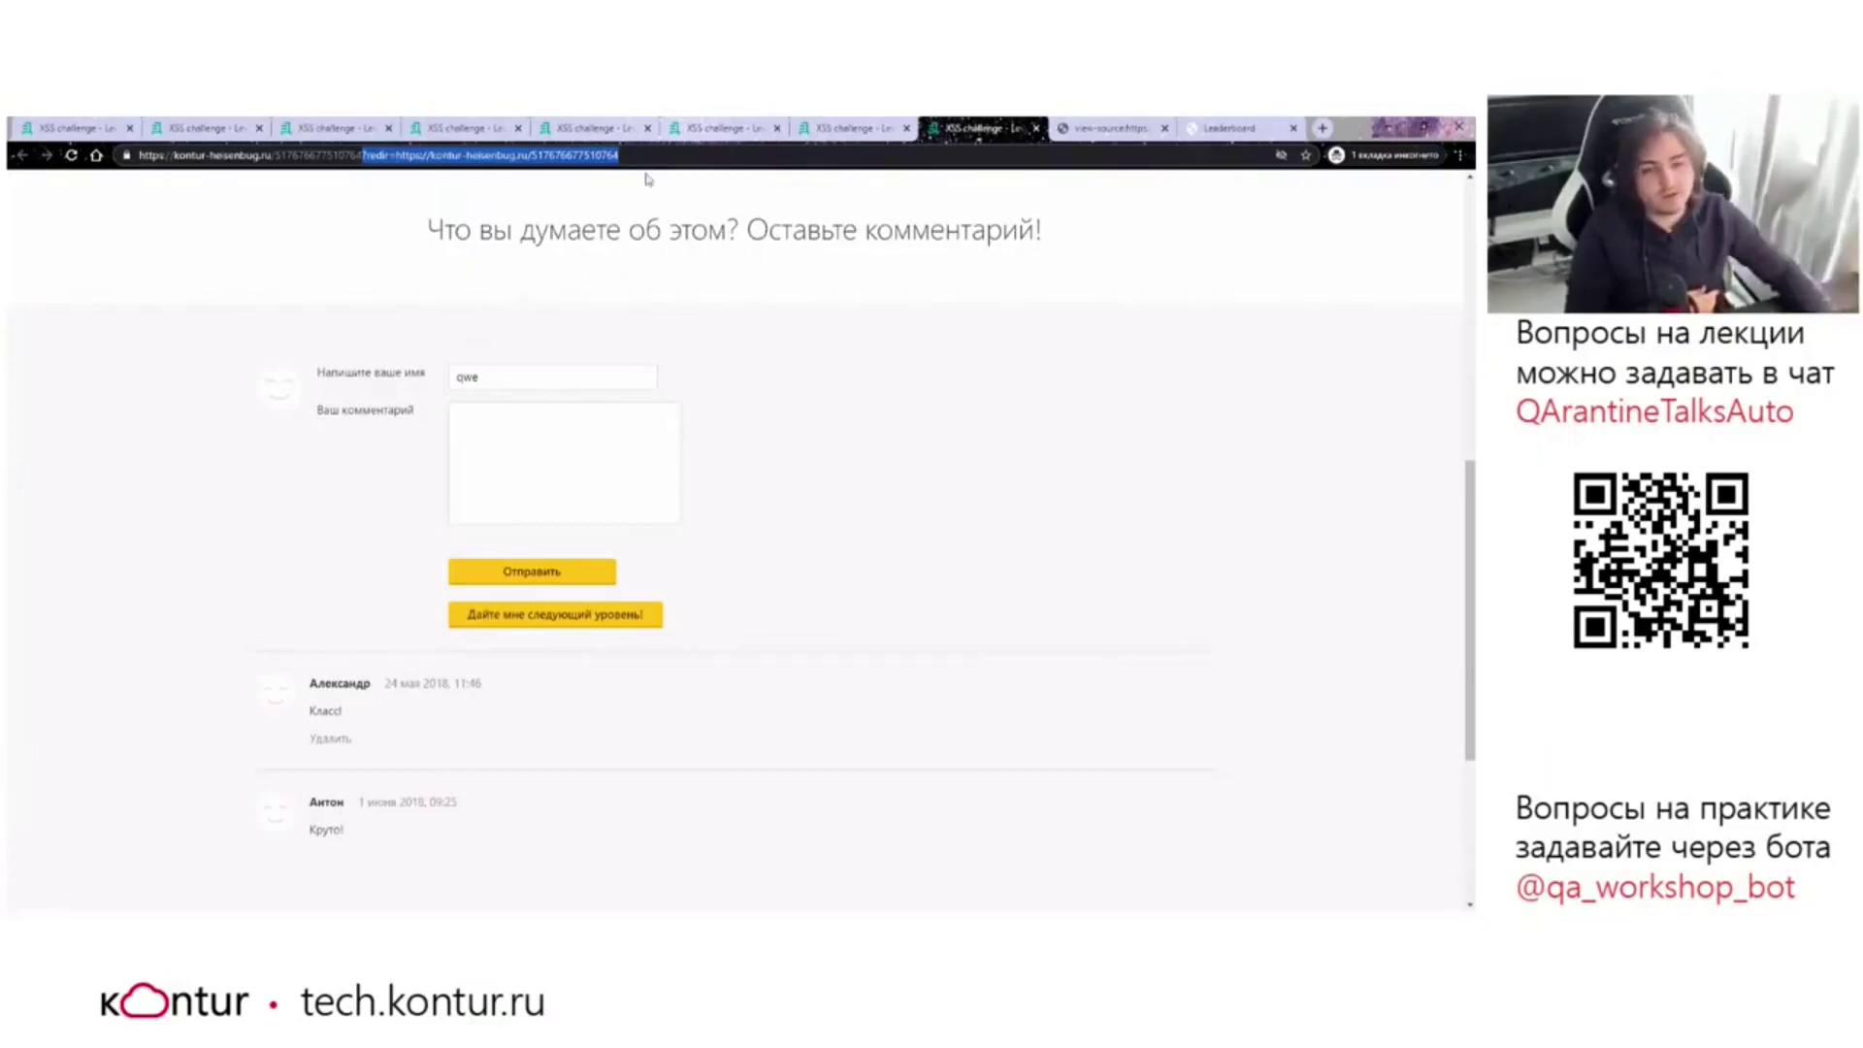
double_click(325, 156)
left_click_drag(365, 156, 628, 161)
left_click(622, 159)
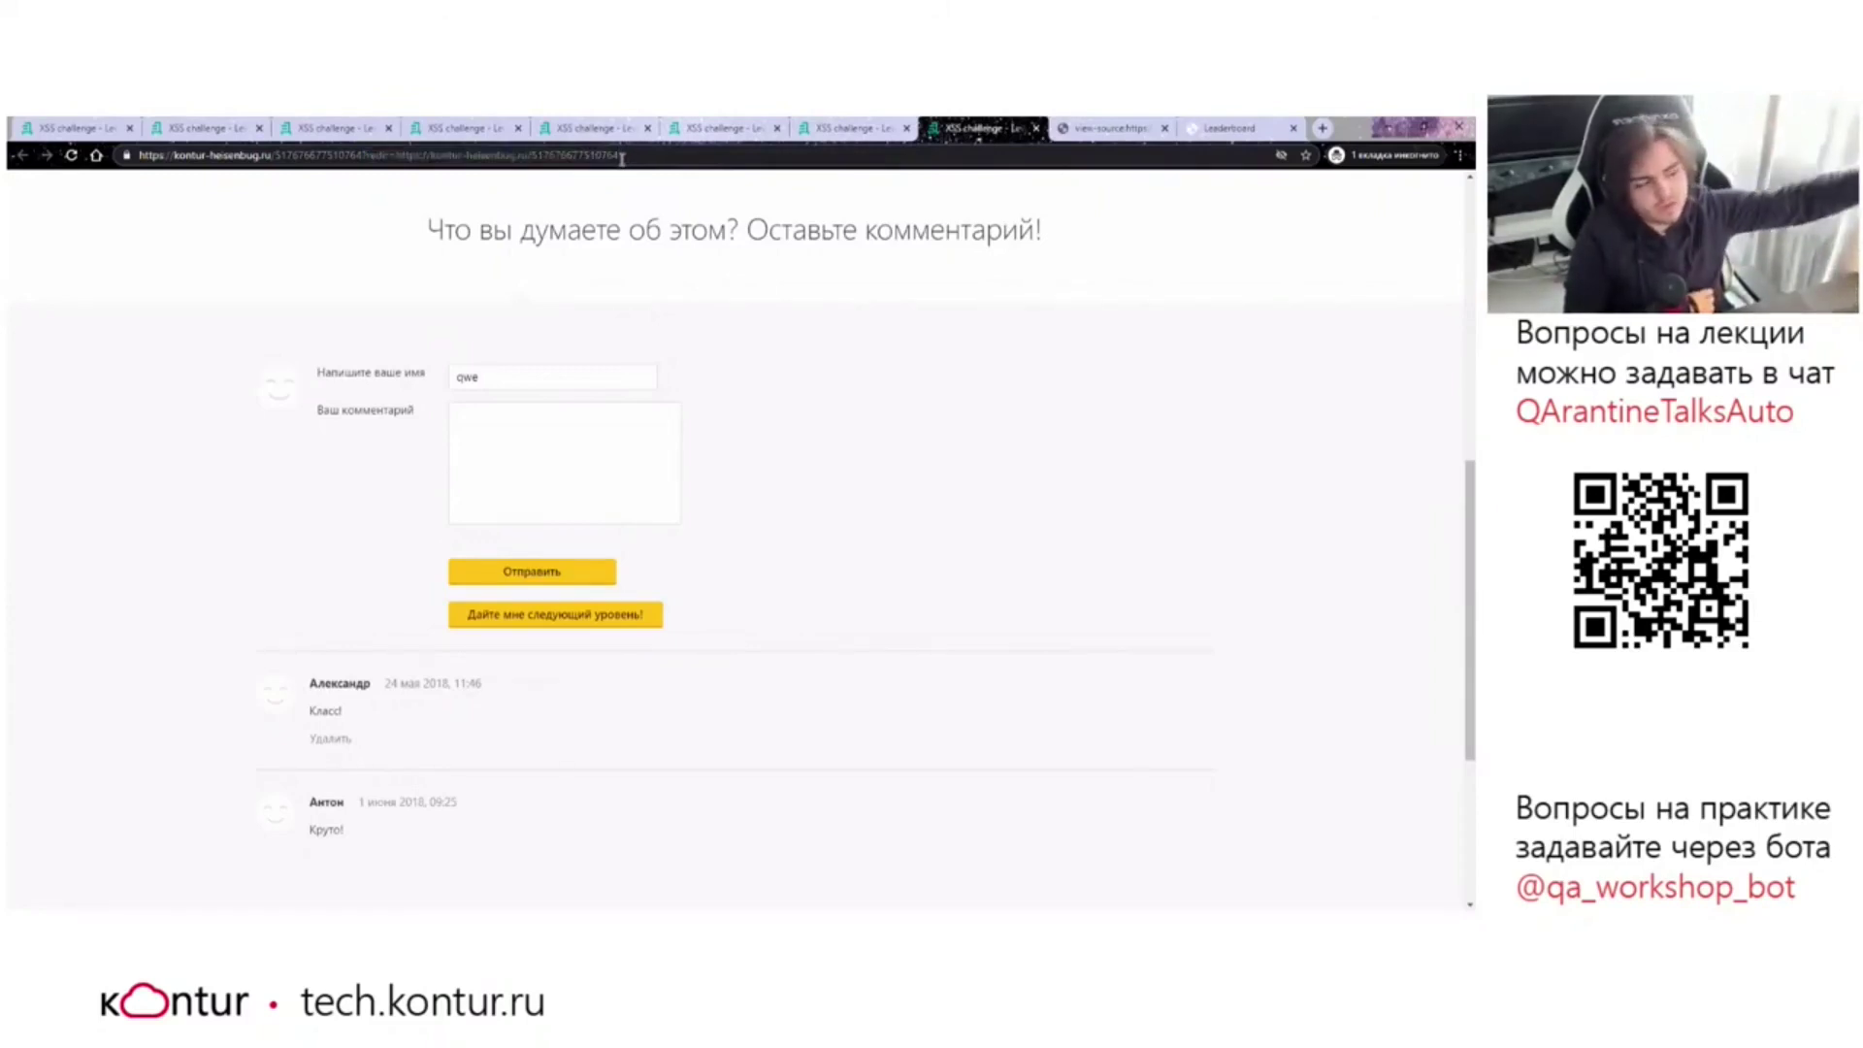
left_click_drag(396, 156, 668, 161)
left_click(667, 162)
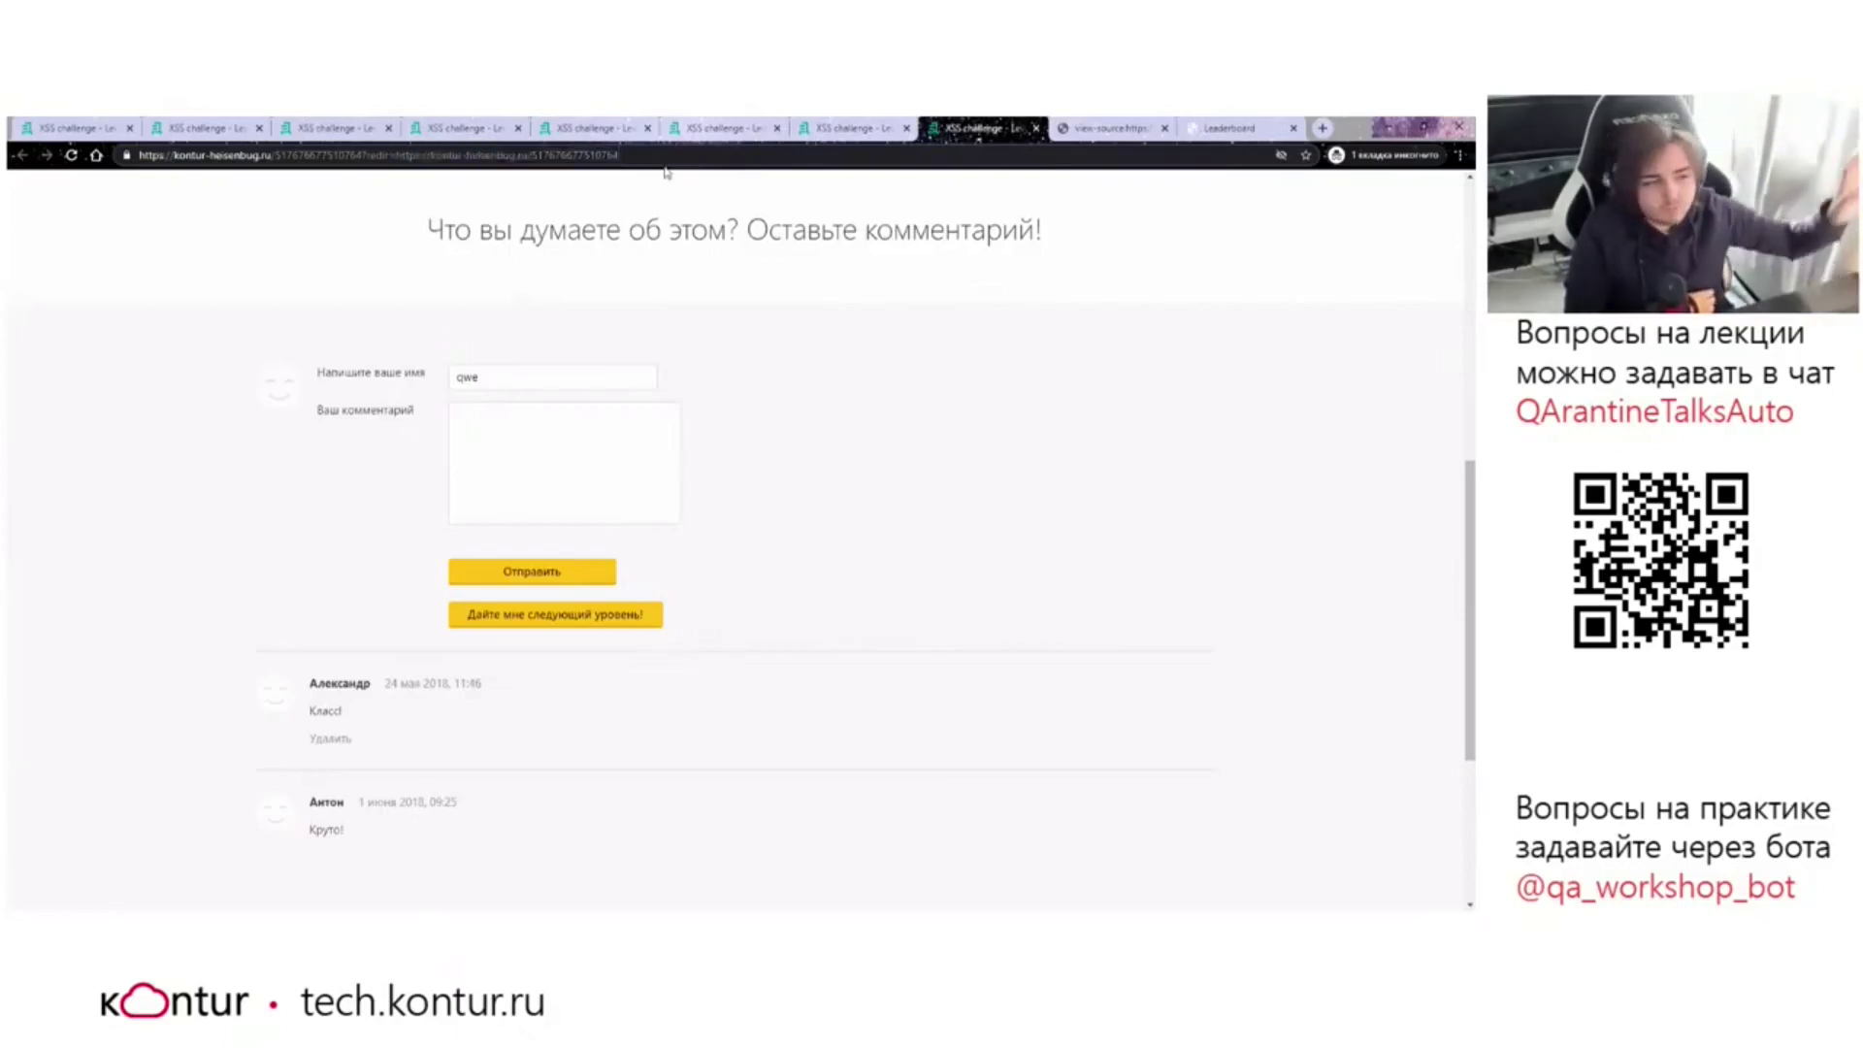
left_click_drag(398, 155, 725, 161)
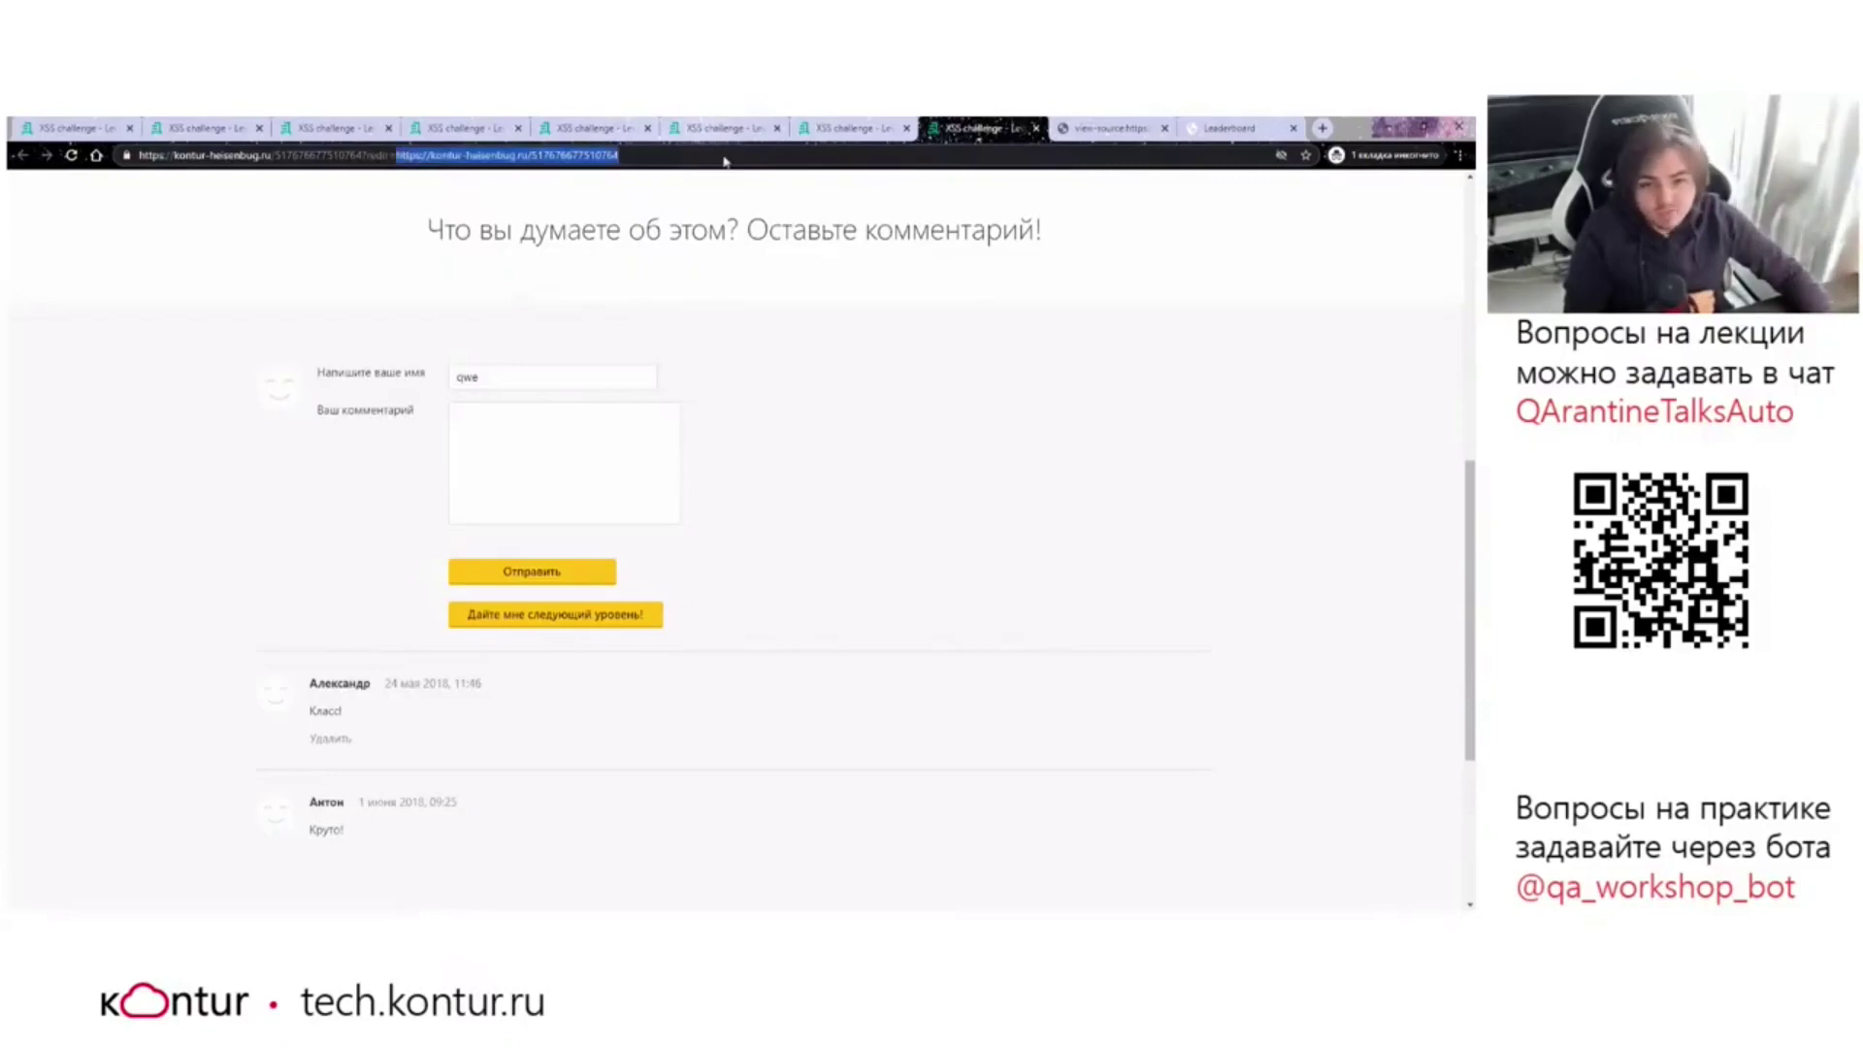
left_click(719, 151)
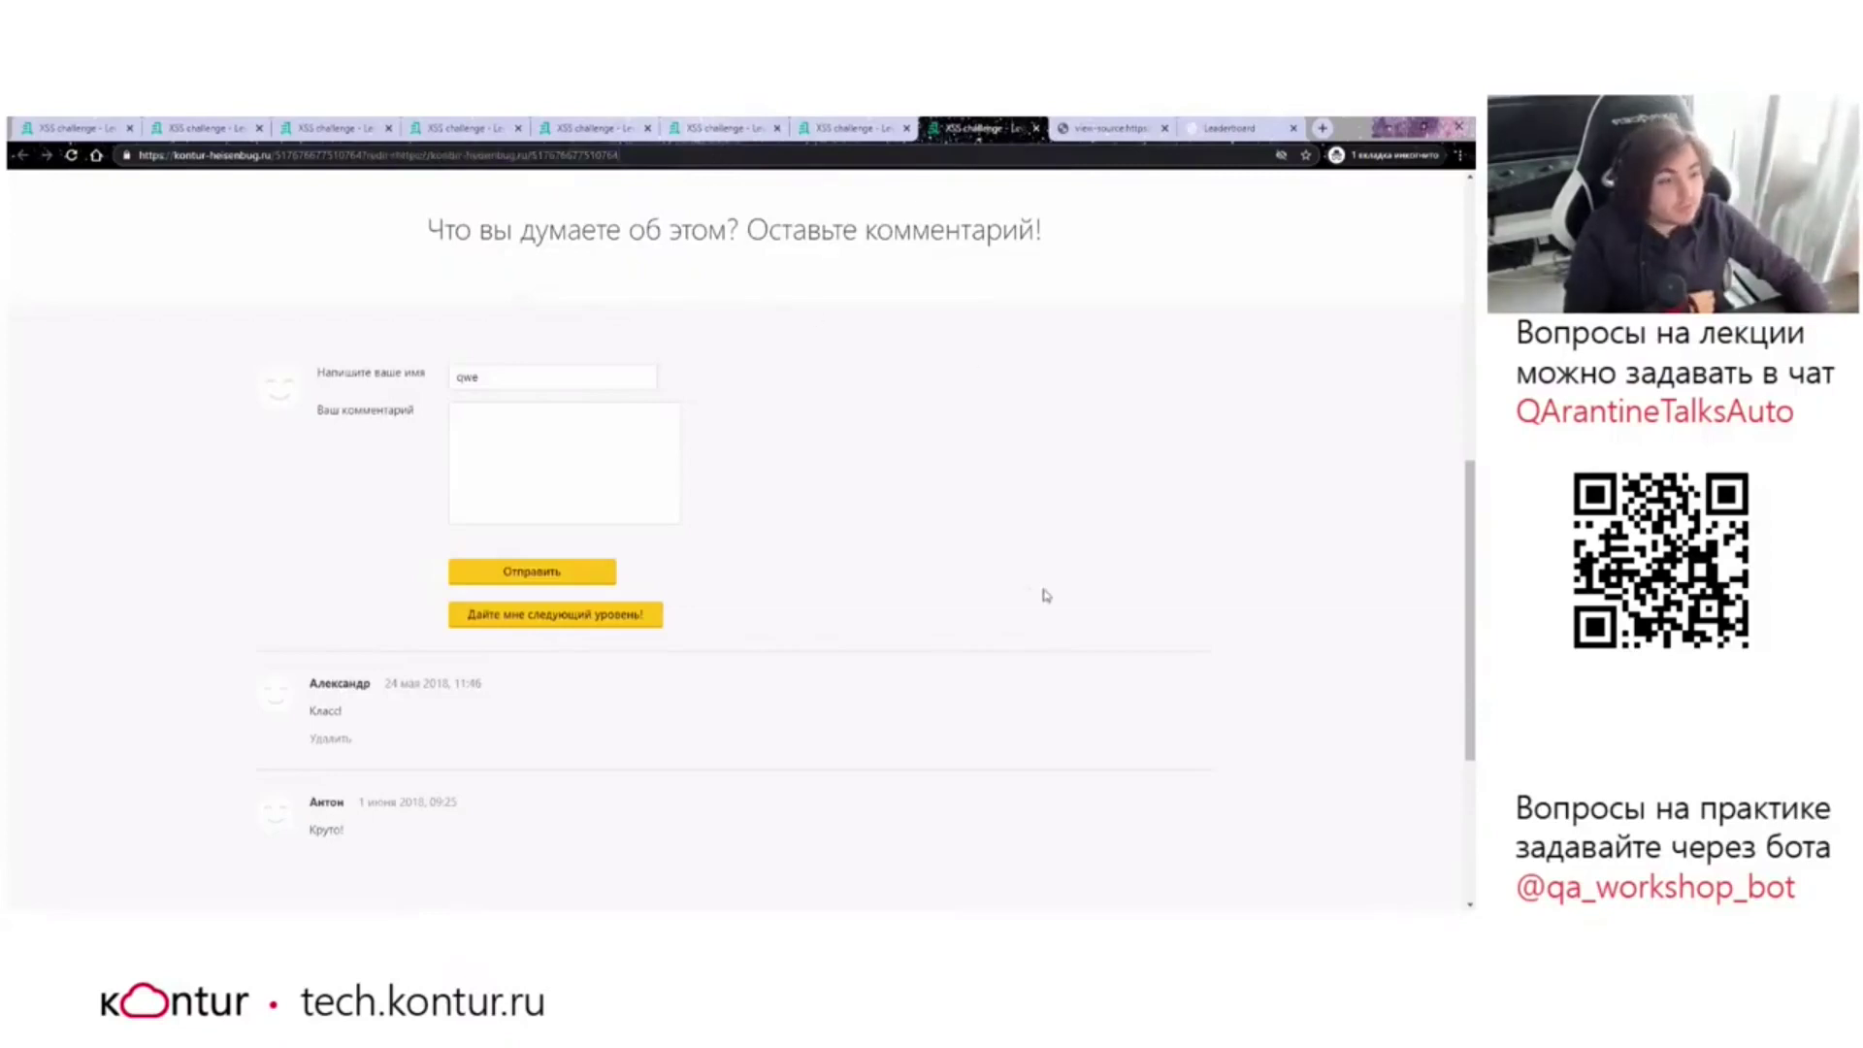
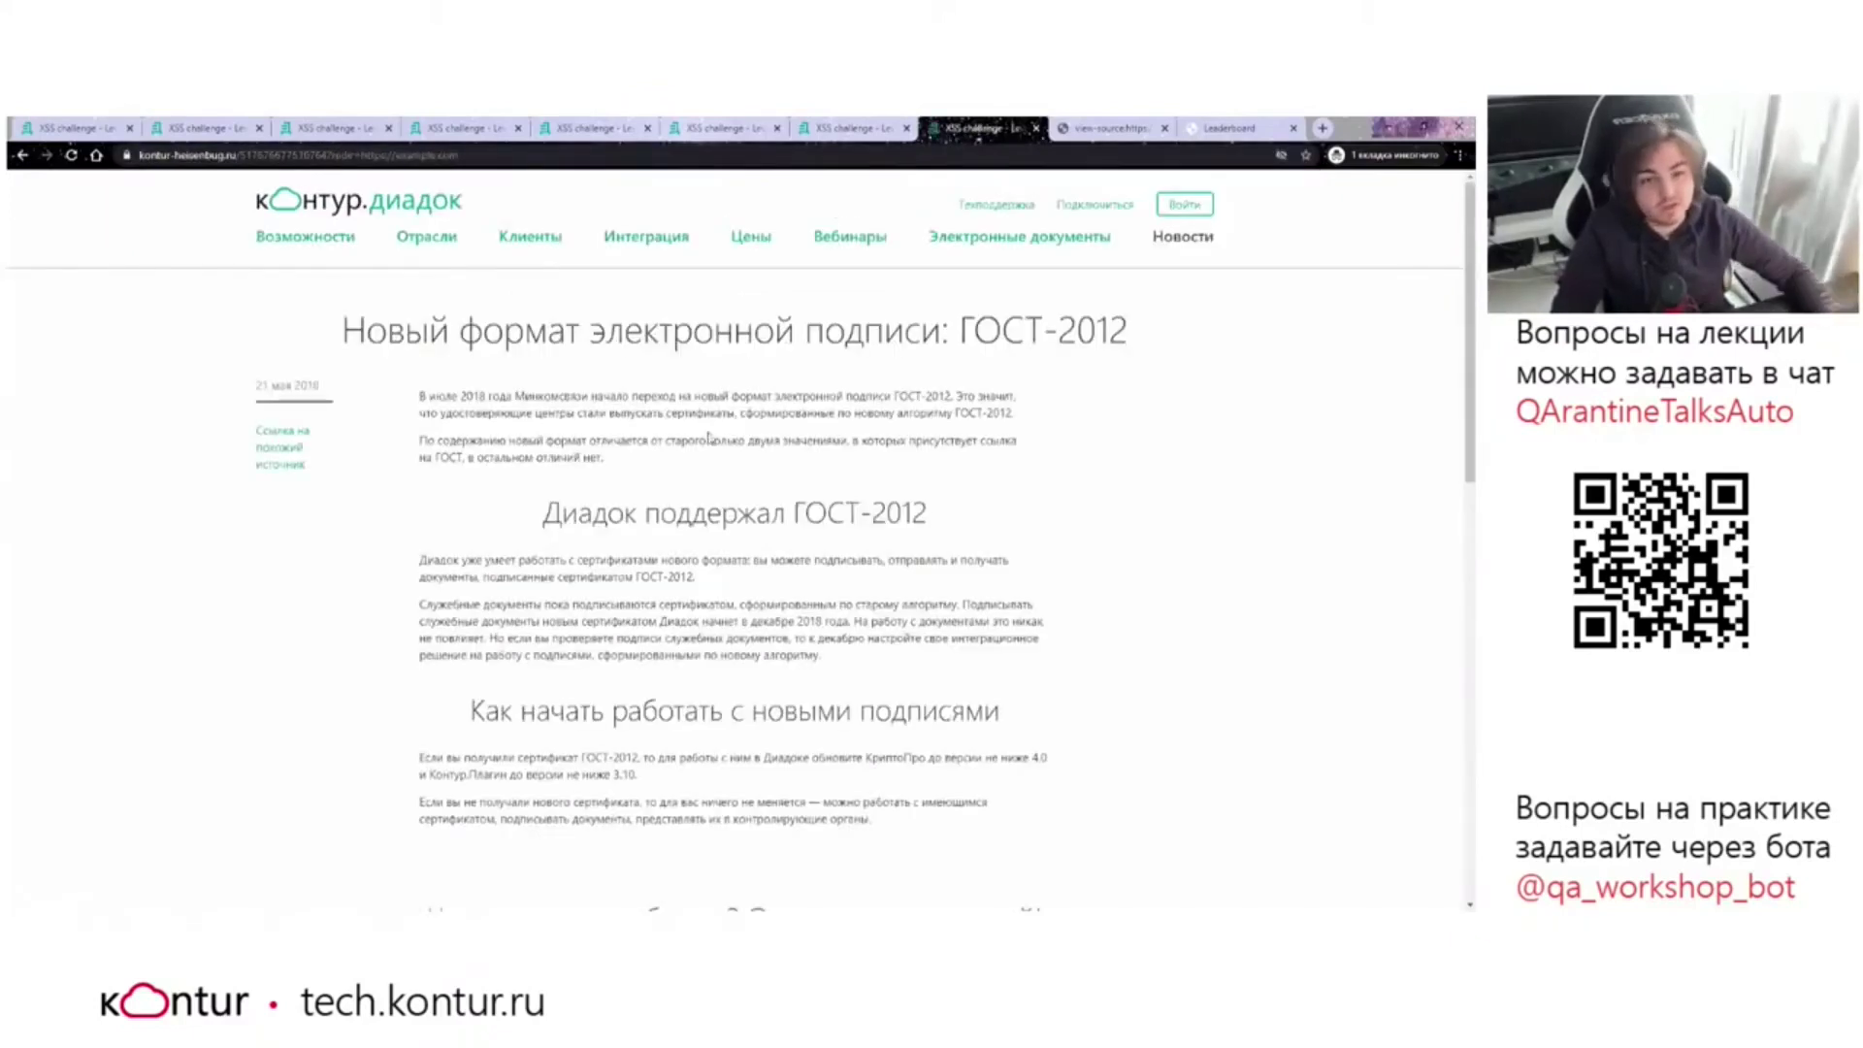
Send a comment with qweqwe as both name and text, and return from the redirect target to the challenge page.
scroll(512, 459, "down", 6)
left_click(512, 459)
type("qweqwe")
key("Tab")
type("qweqwe")
left_click(549, 646)
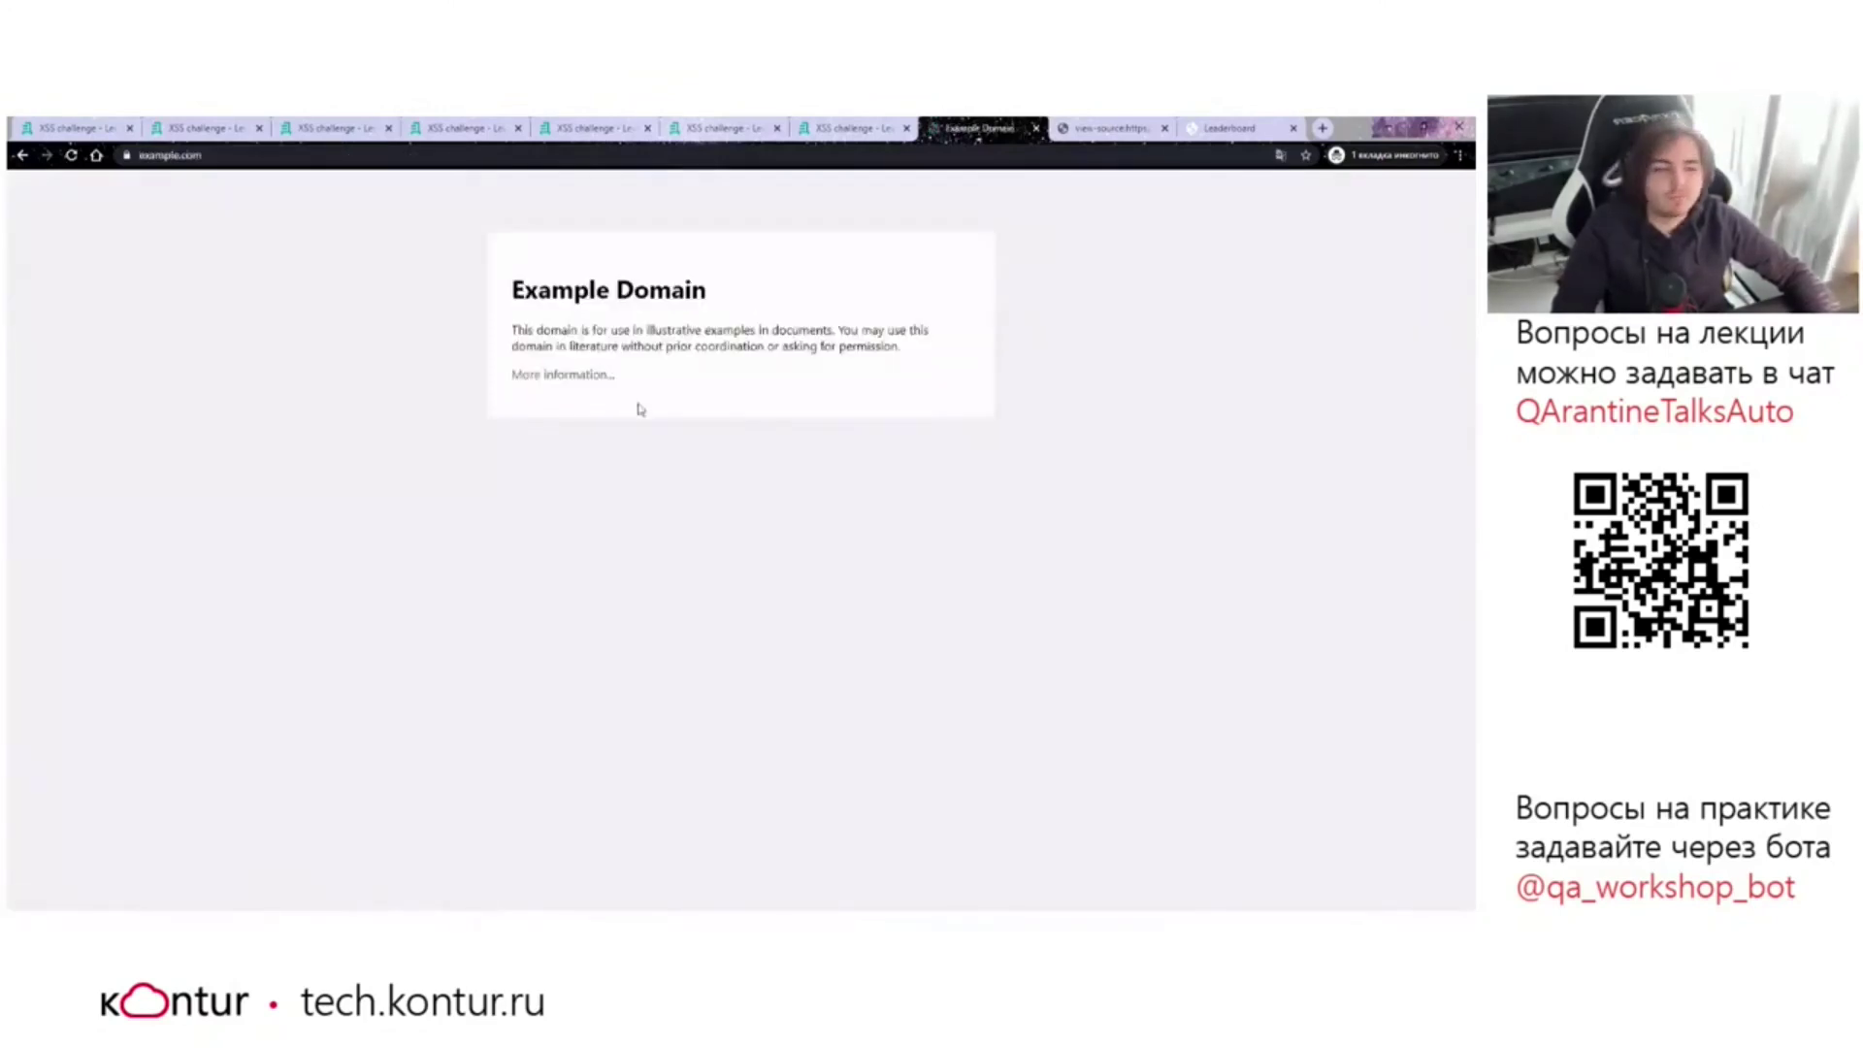
left_click(23, 155)
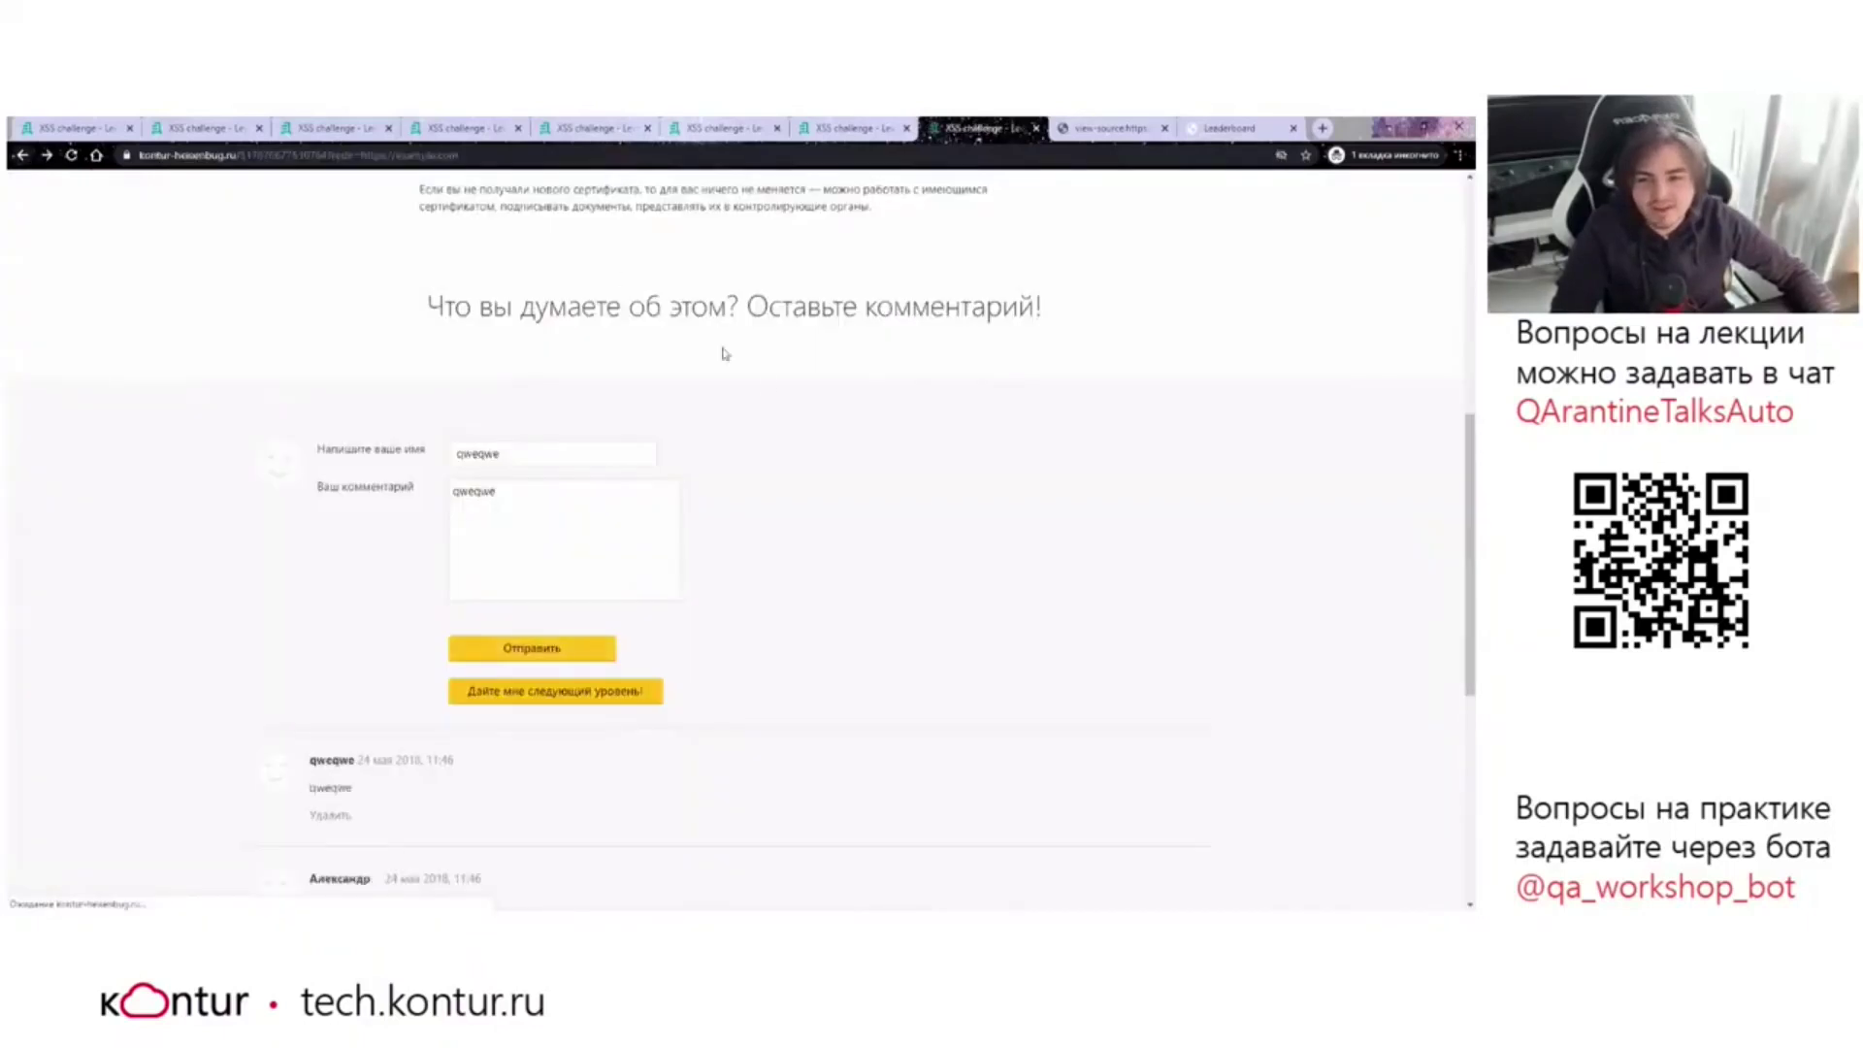
Search the page's element tree for qweqwe to inspect how the posted name and comment are inserted.
key("F12")
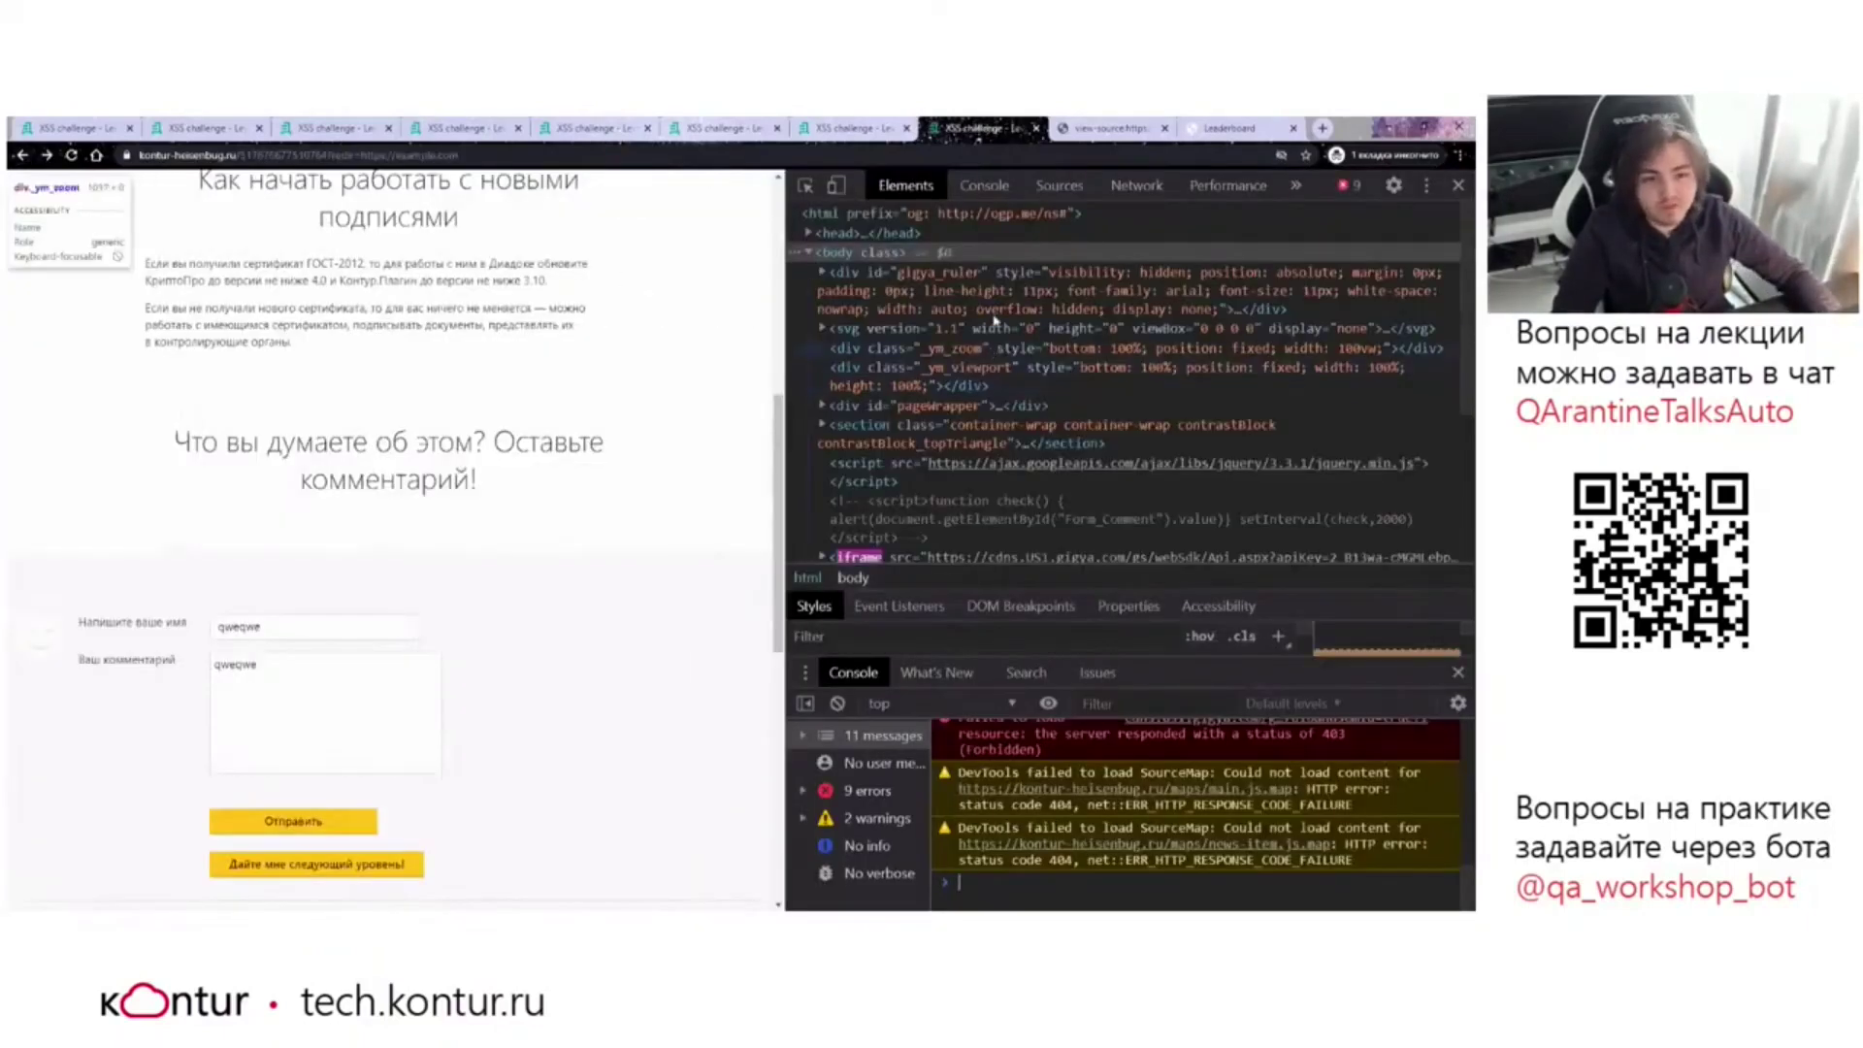
type("qweqw")
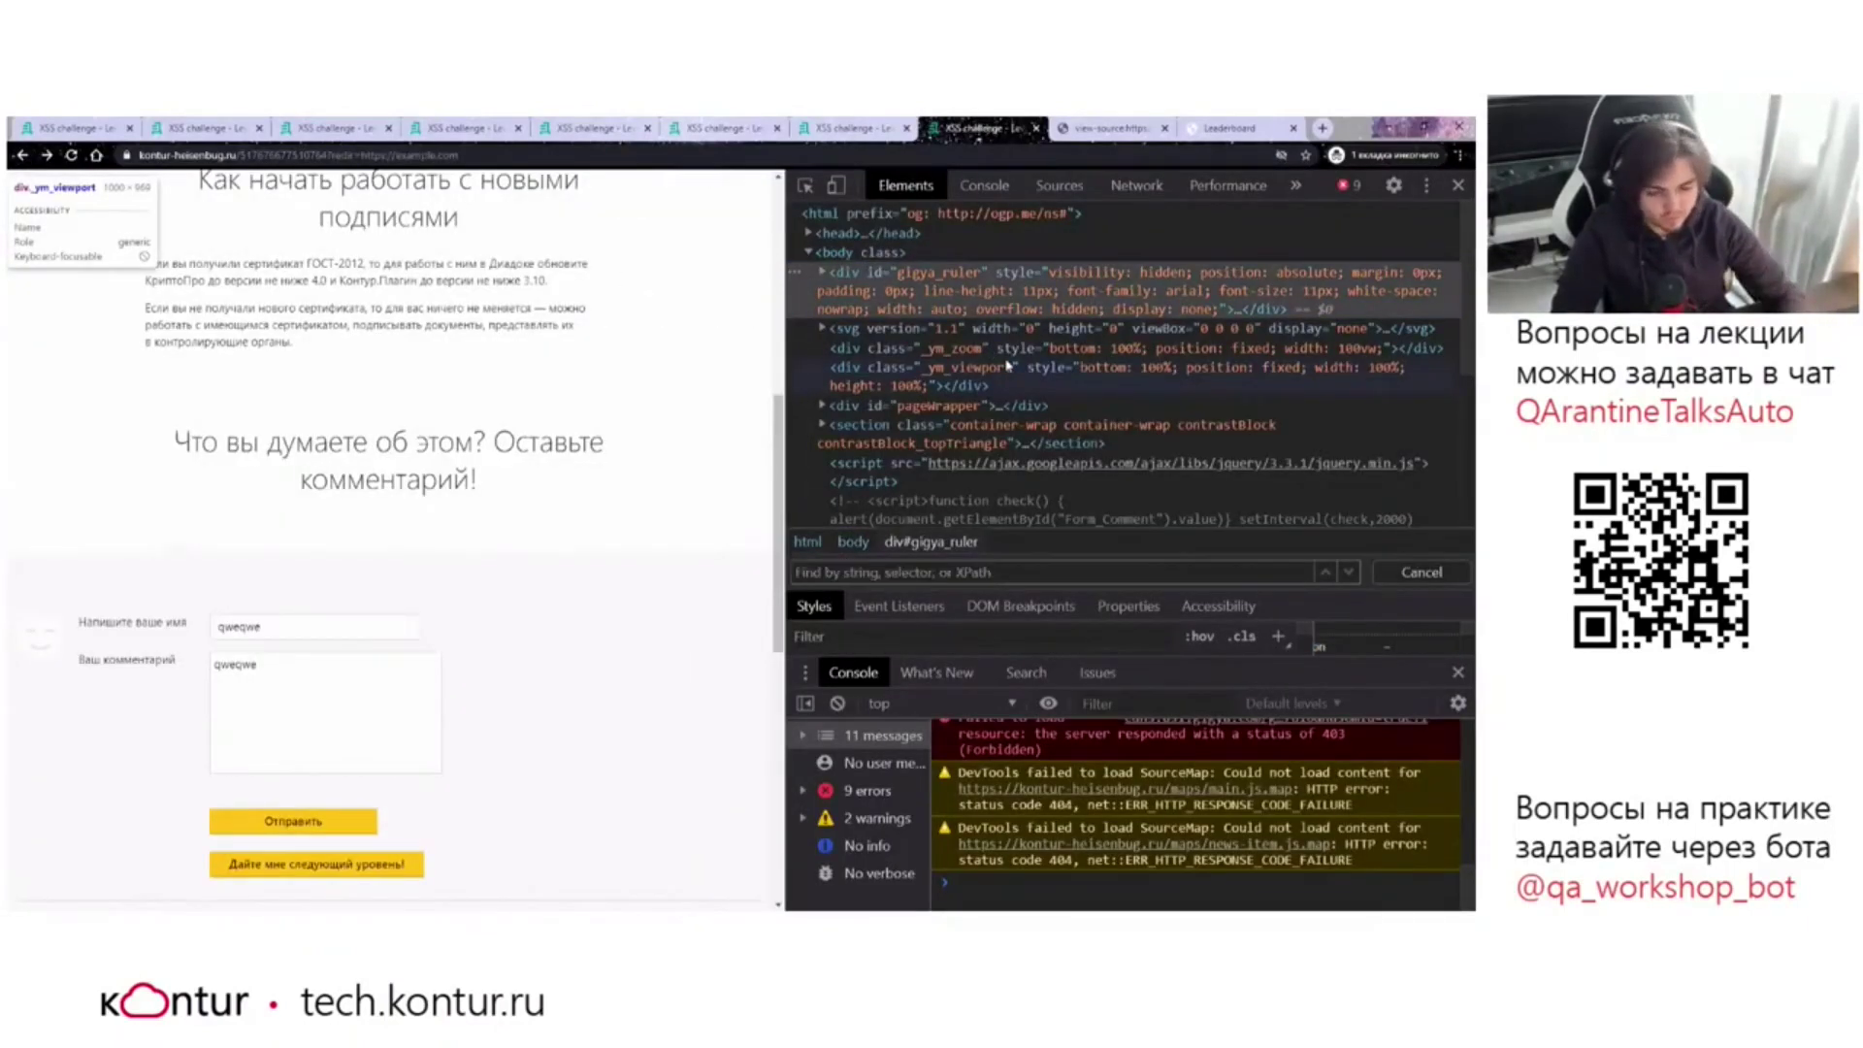
type("e")
key("Return")
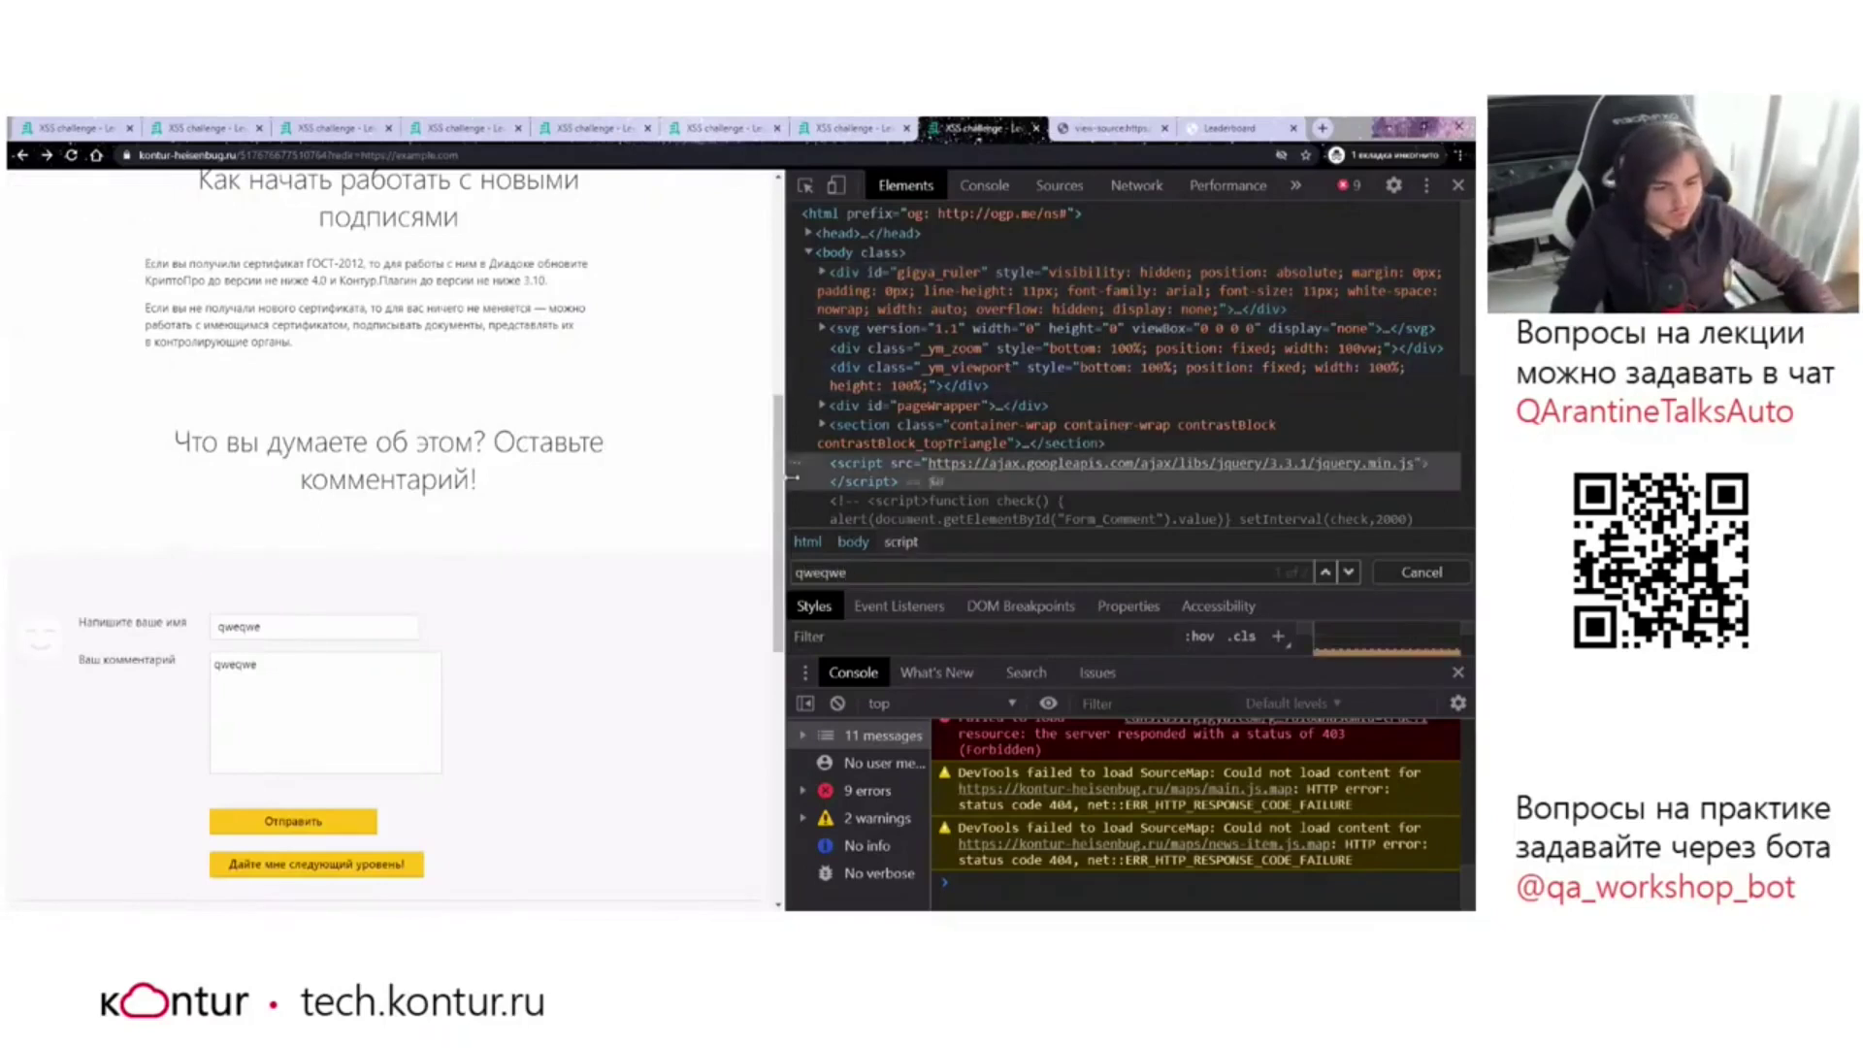
left_click_drag(618, 478, 438, 477)
key("Return")
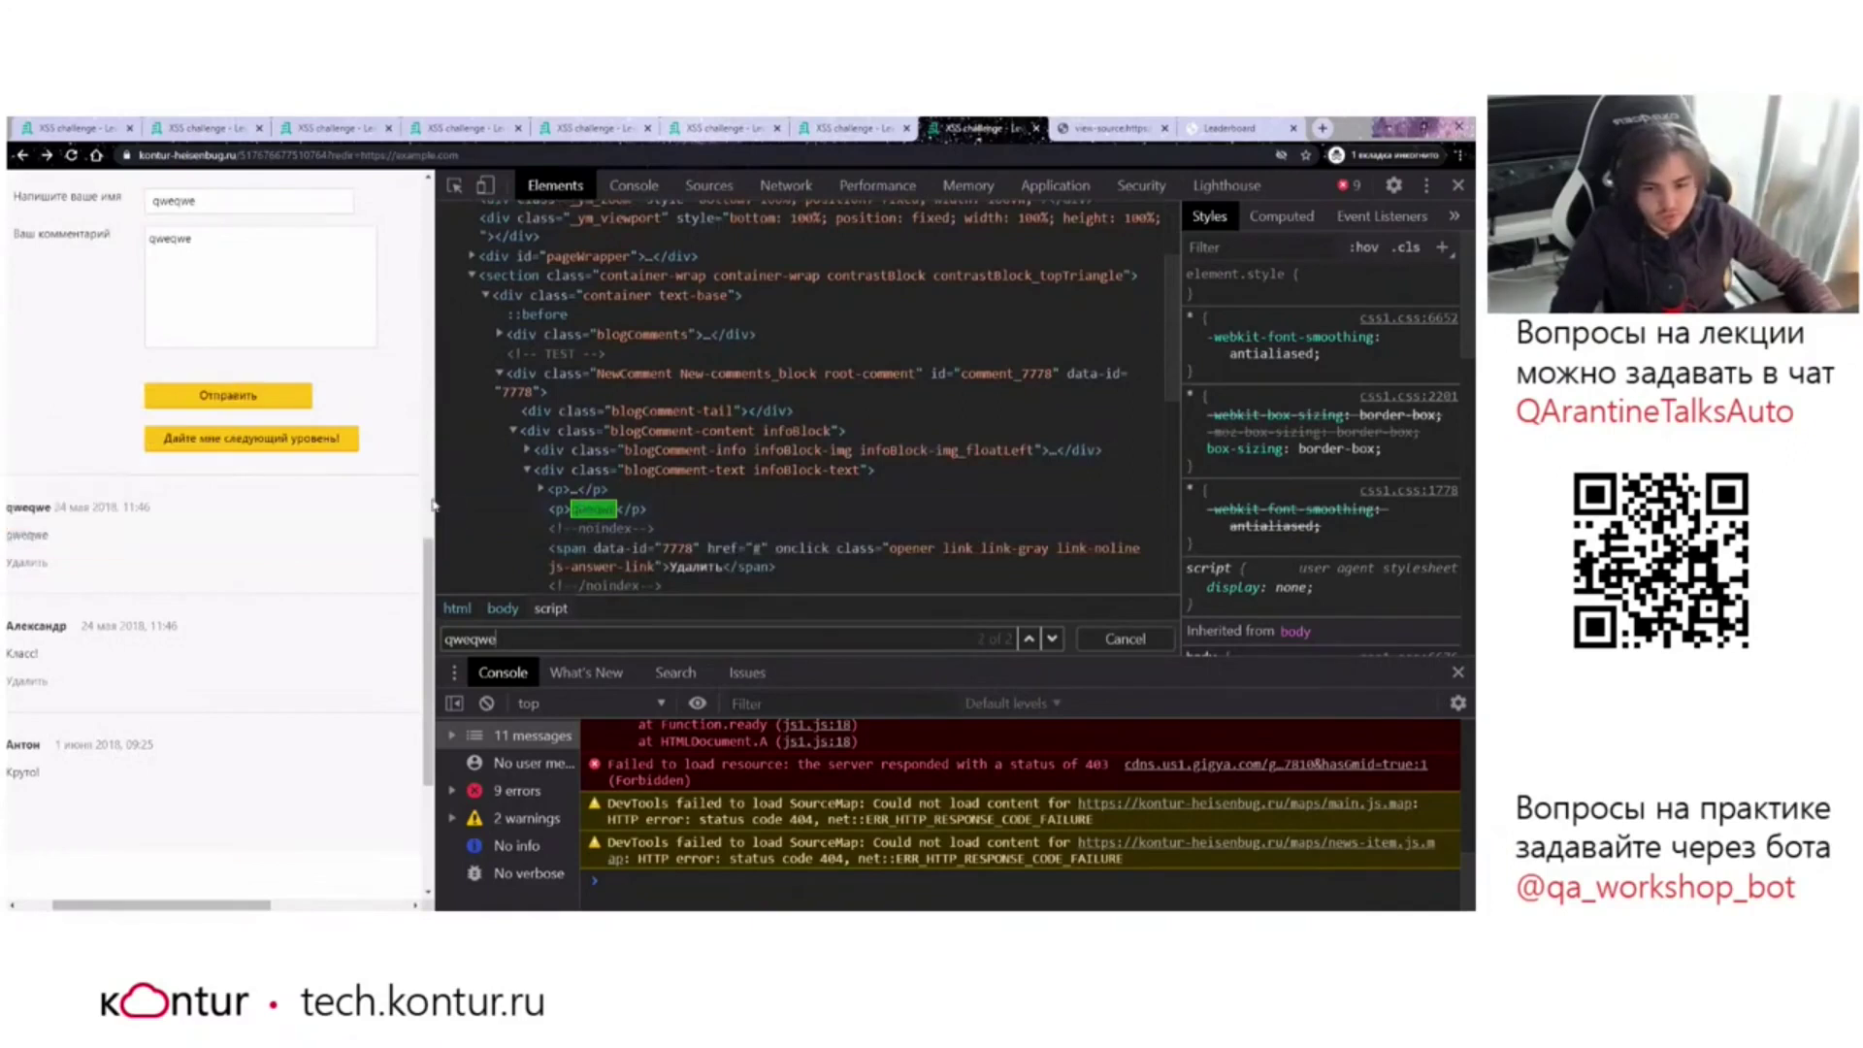
left_click_drag(441, 499, 644, 499)
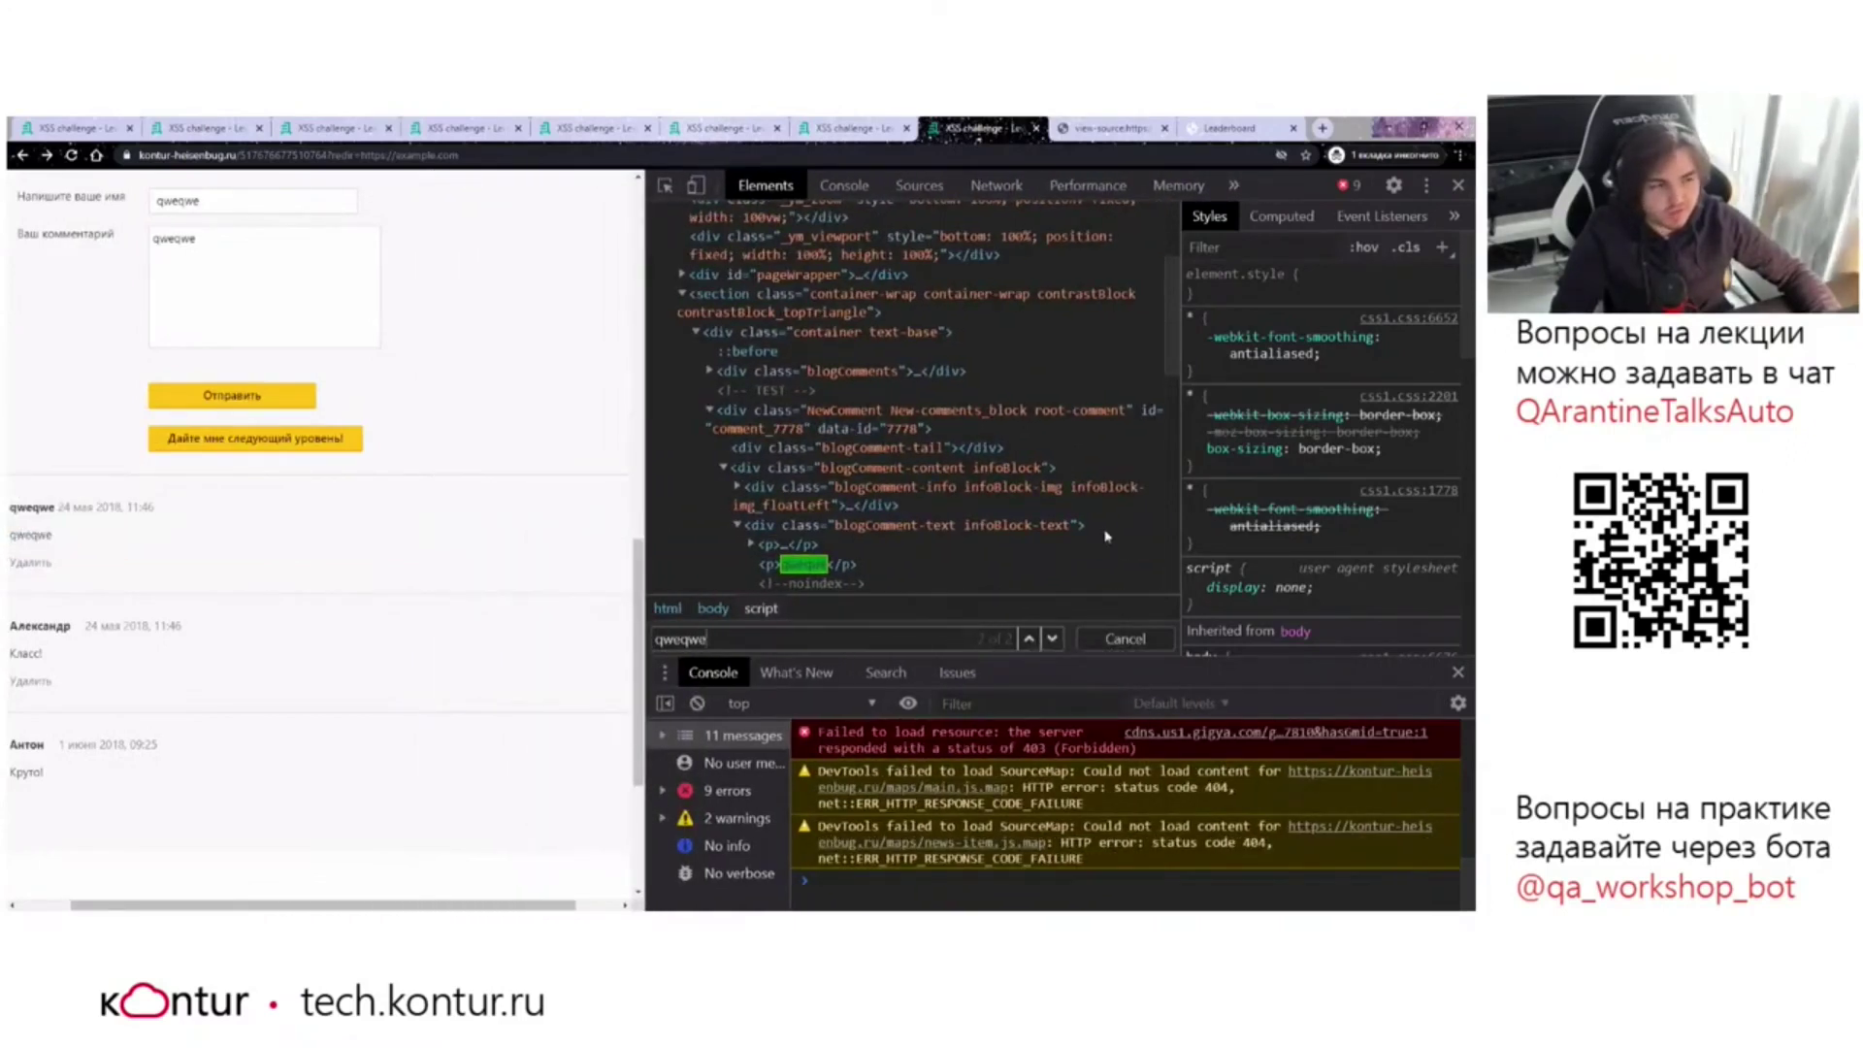
key("F12")
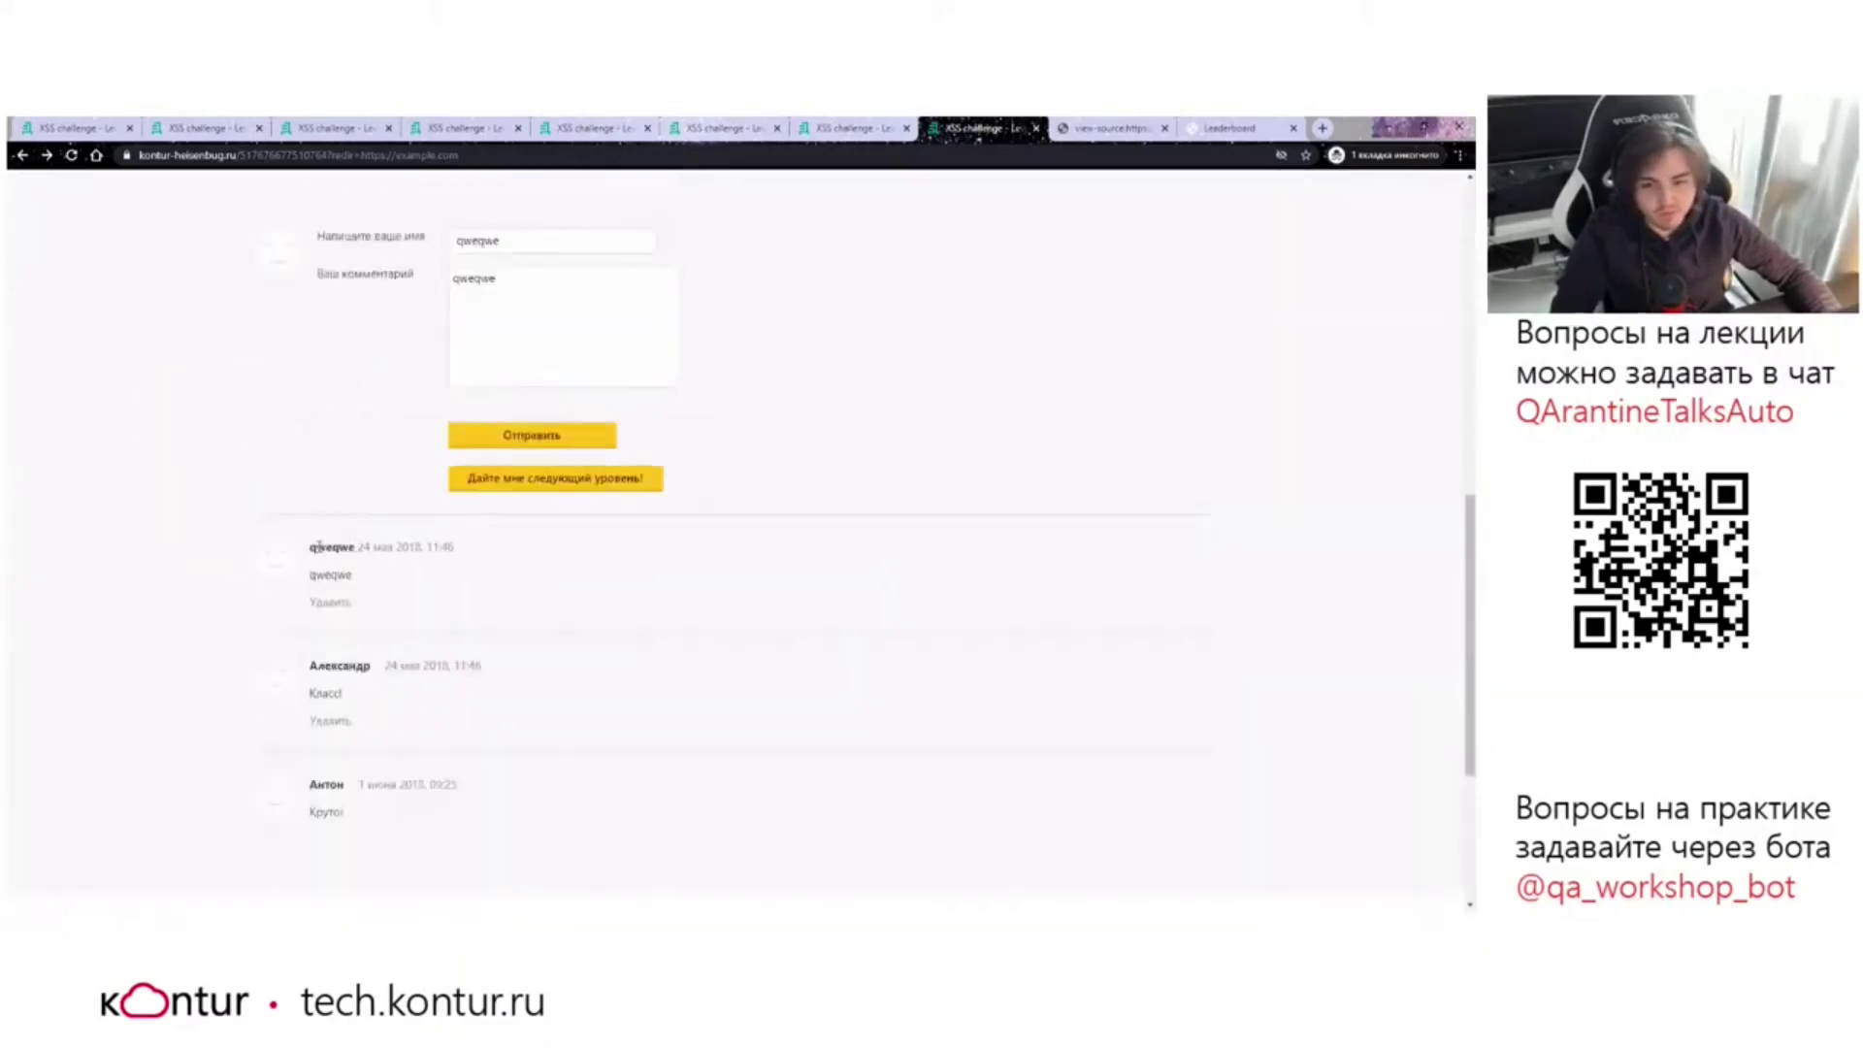
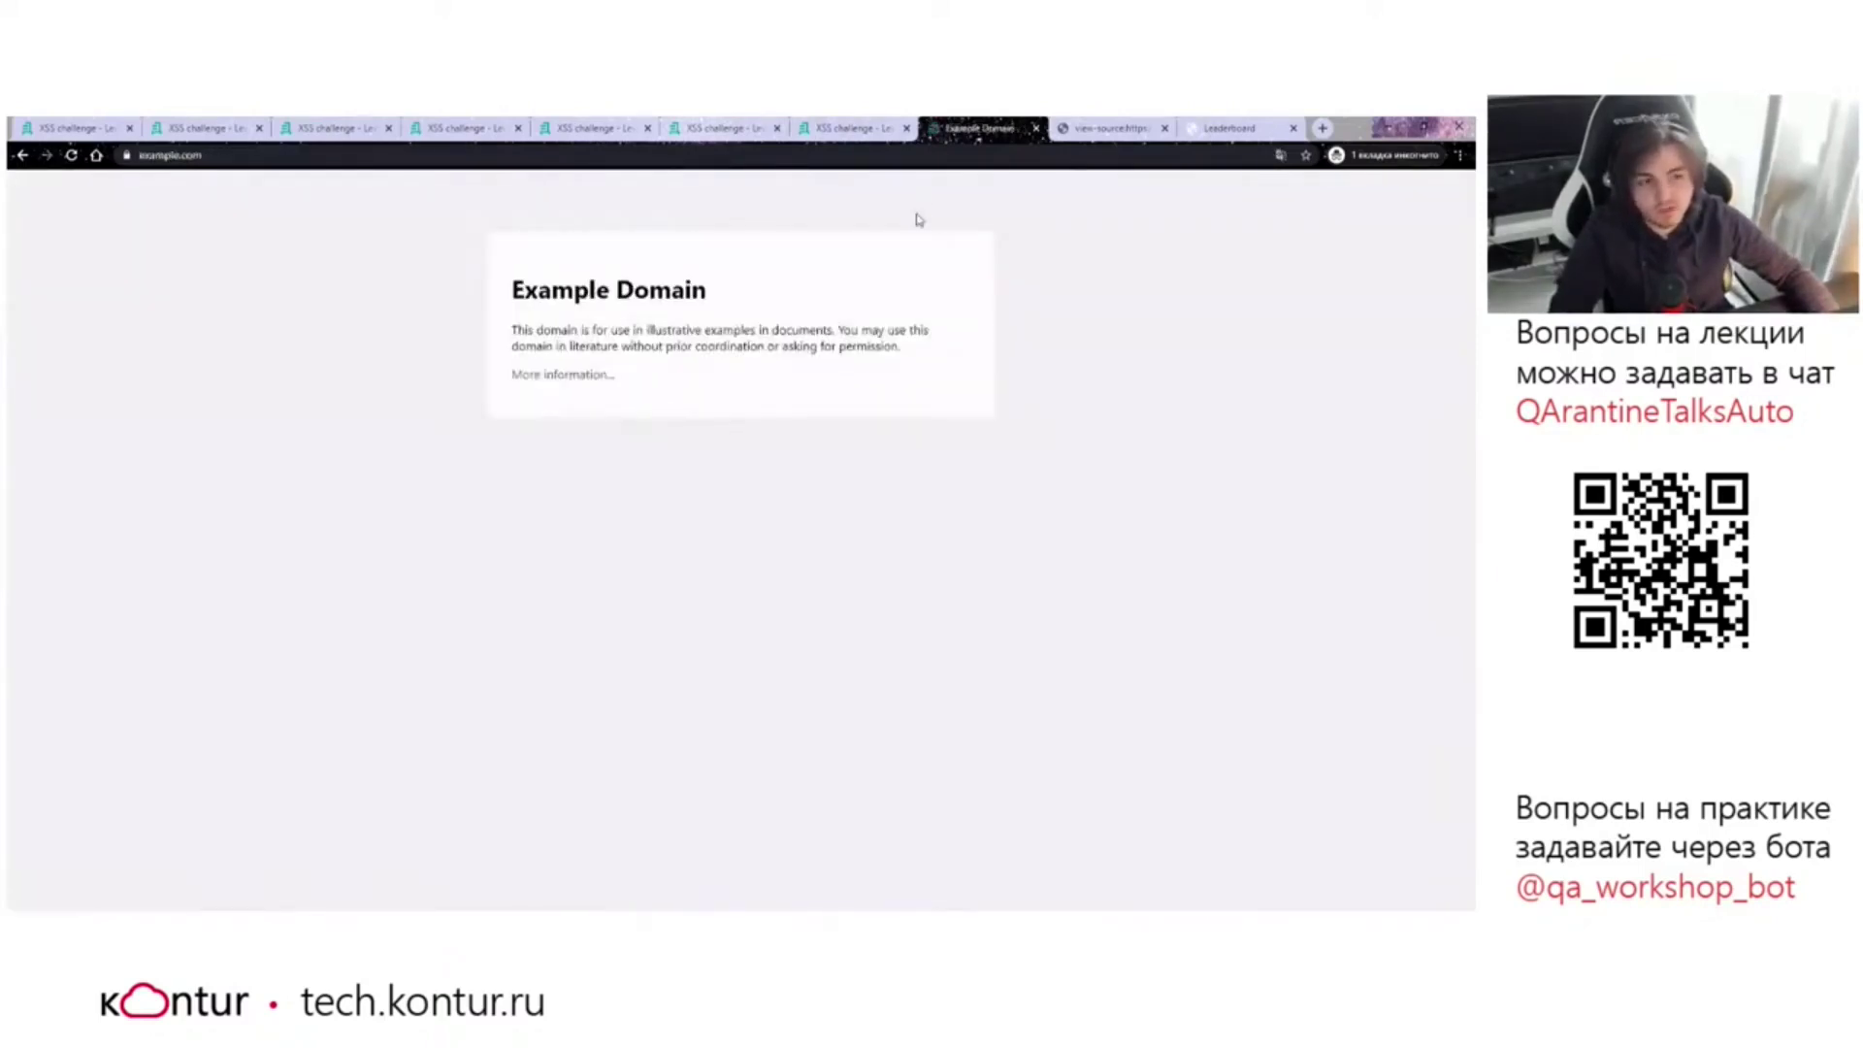
left_click(21, 155)
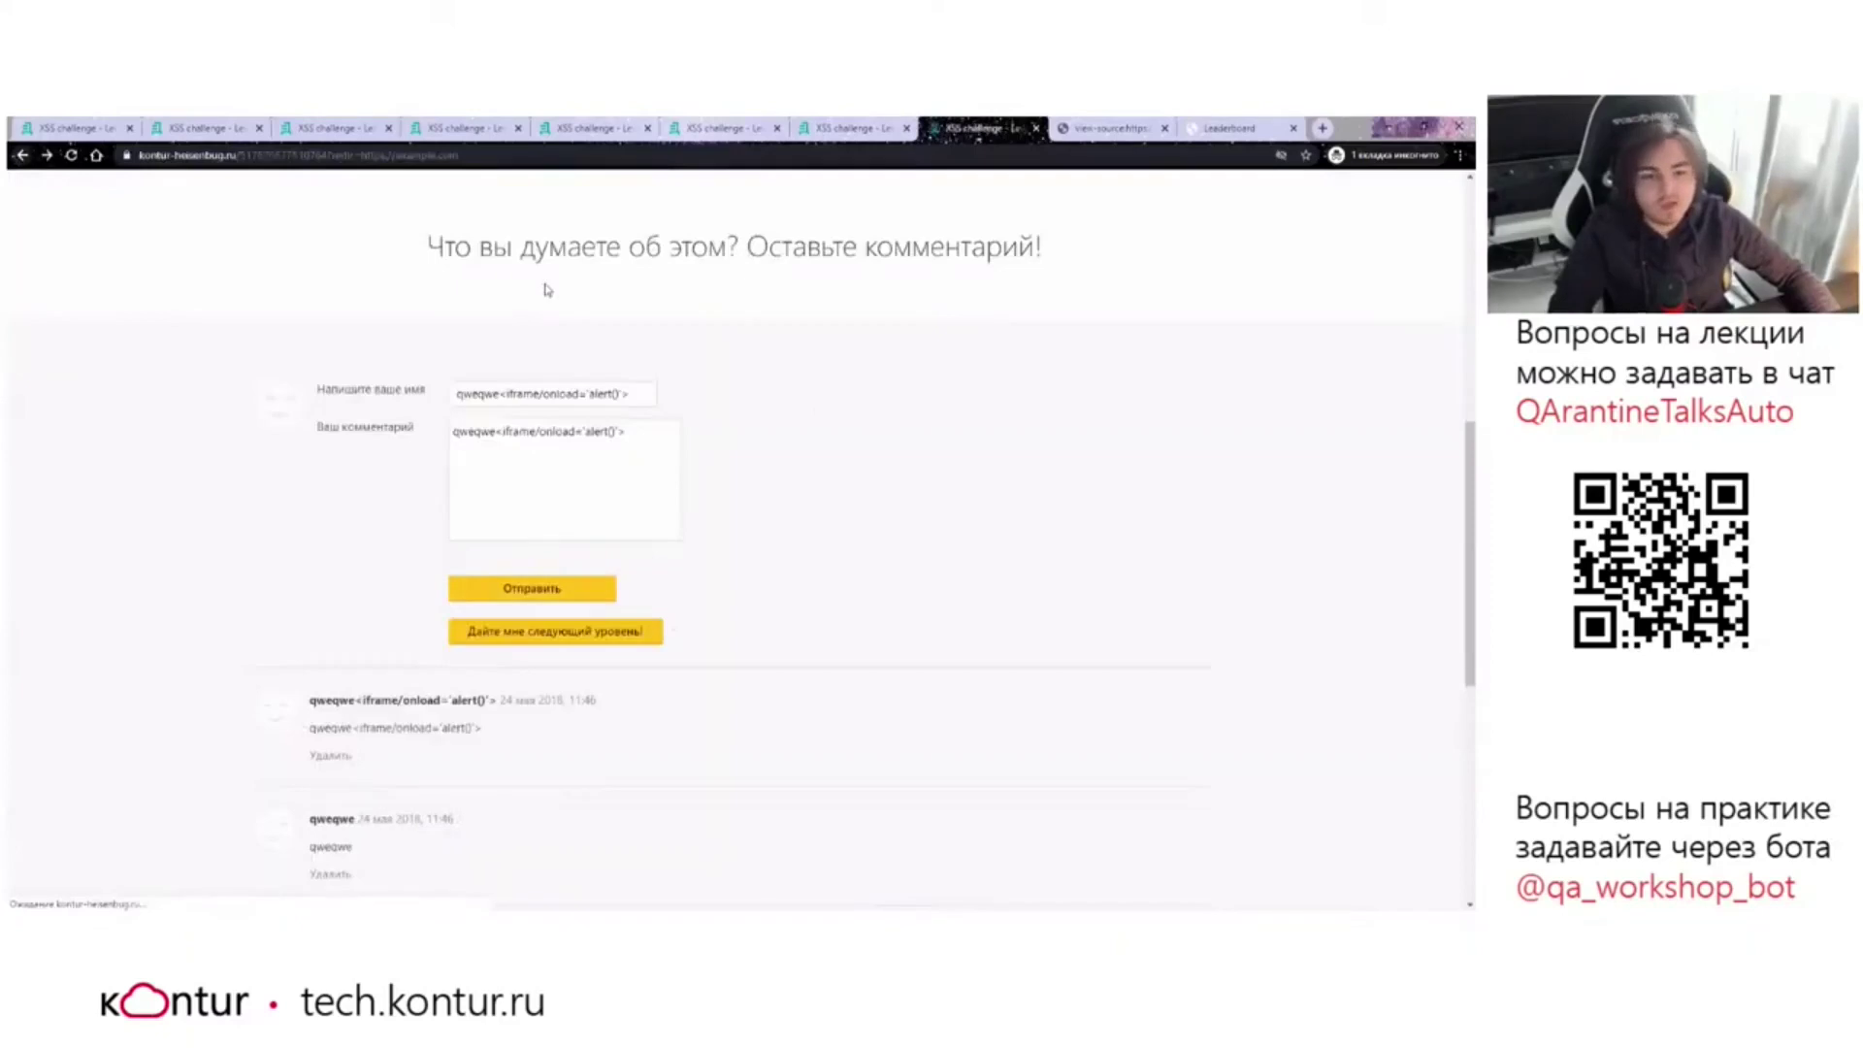
left_click(500, 156)
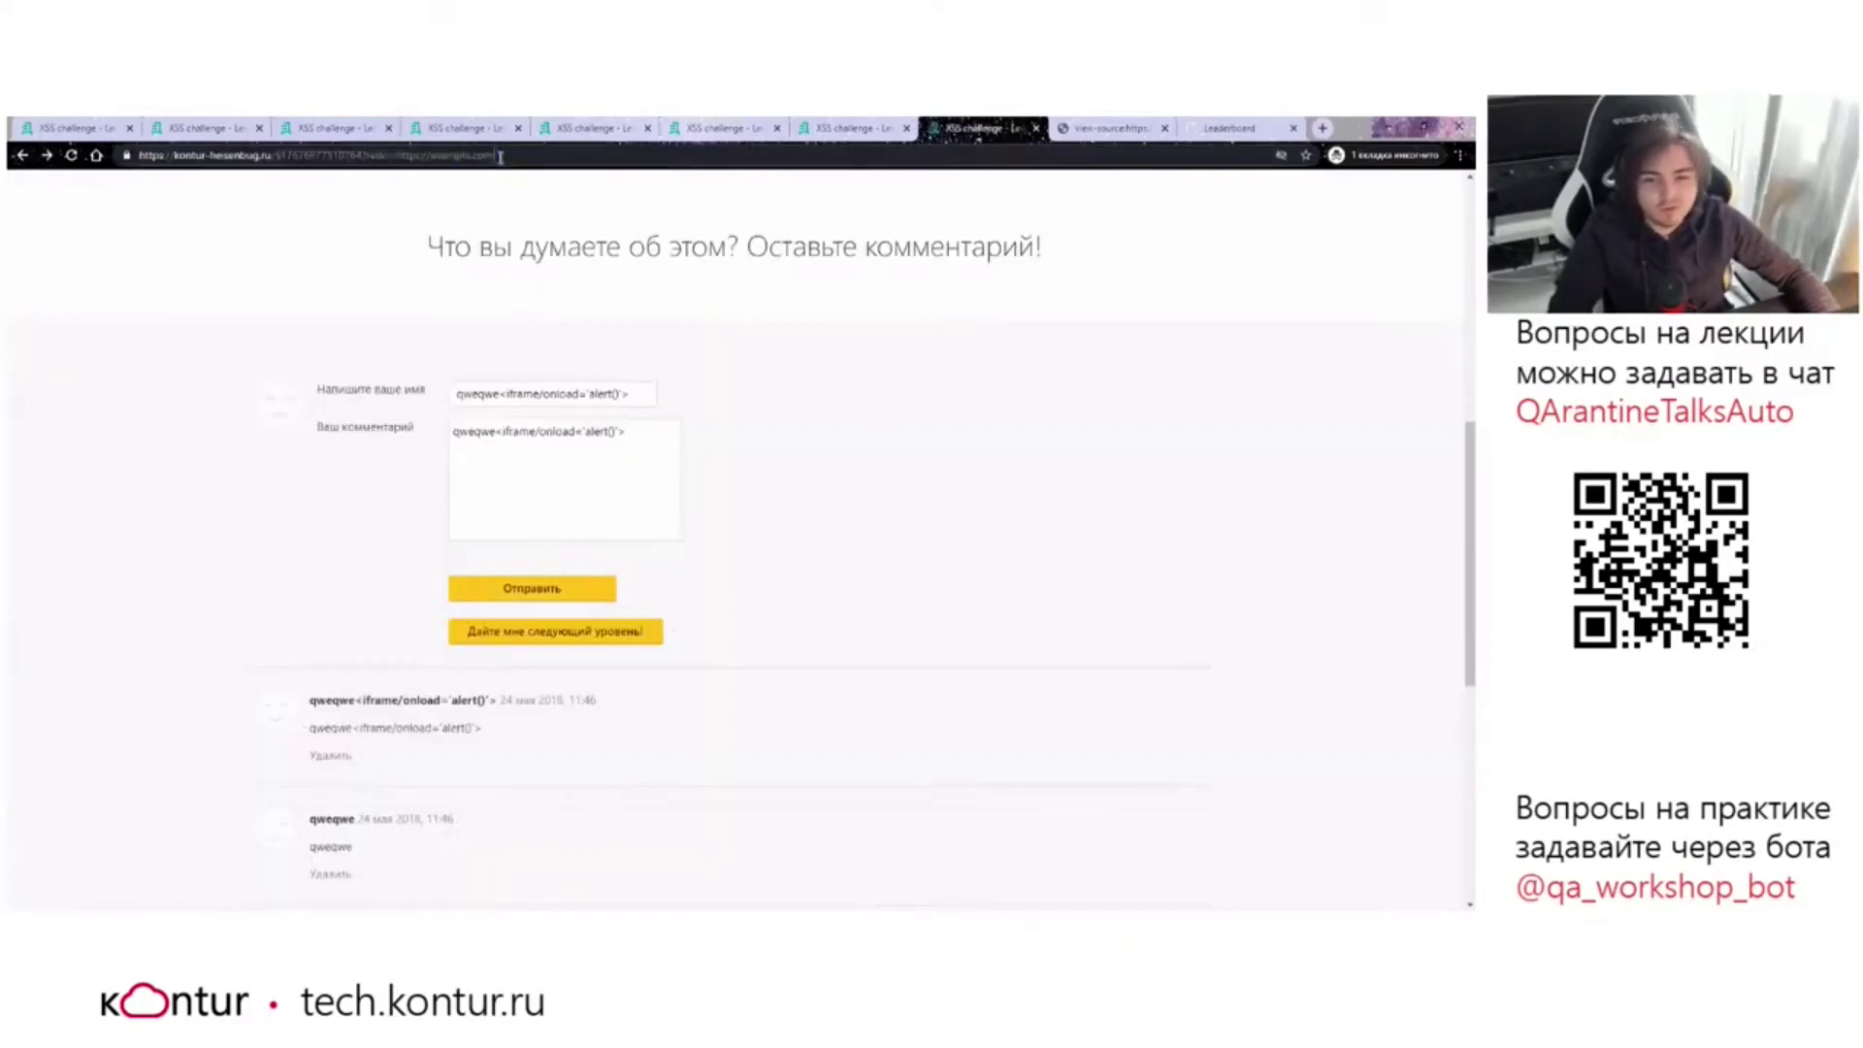
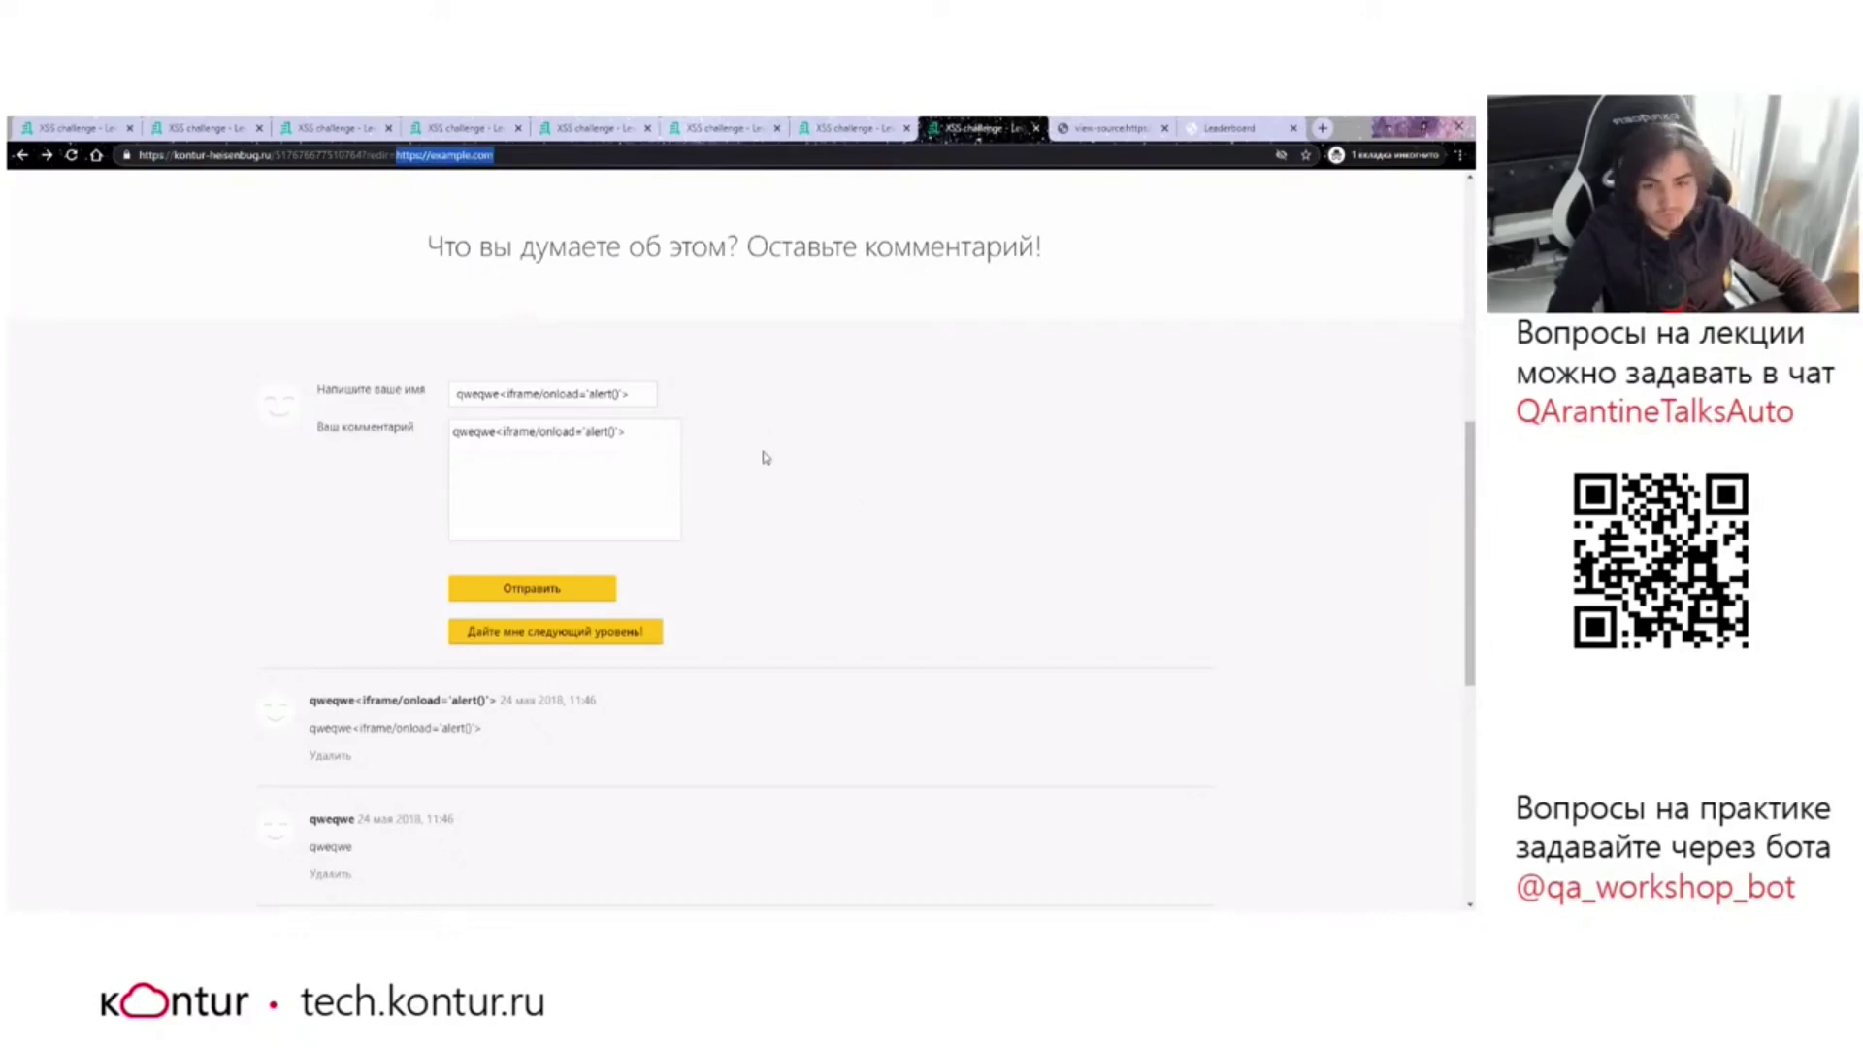
key("F12")
key("ctrl+f")
type("https://example.com")
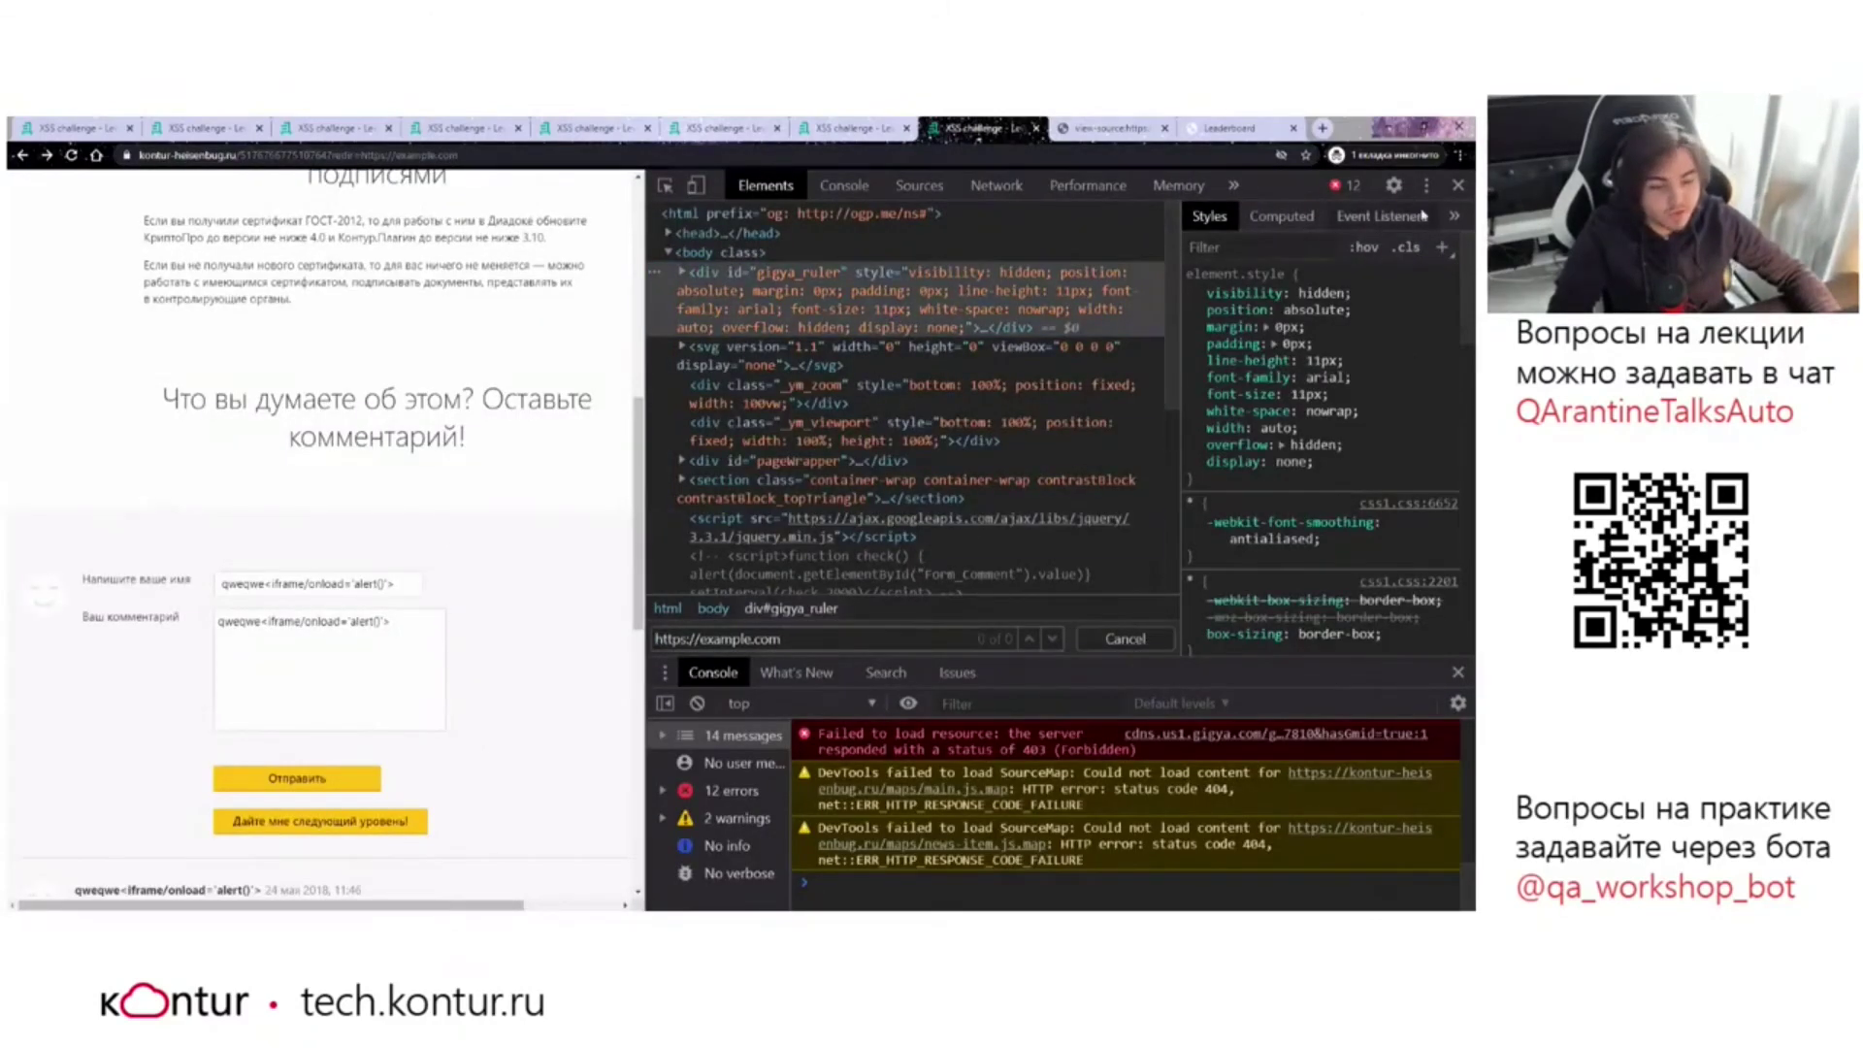
left_click(1457, 185)
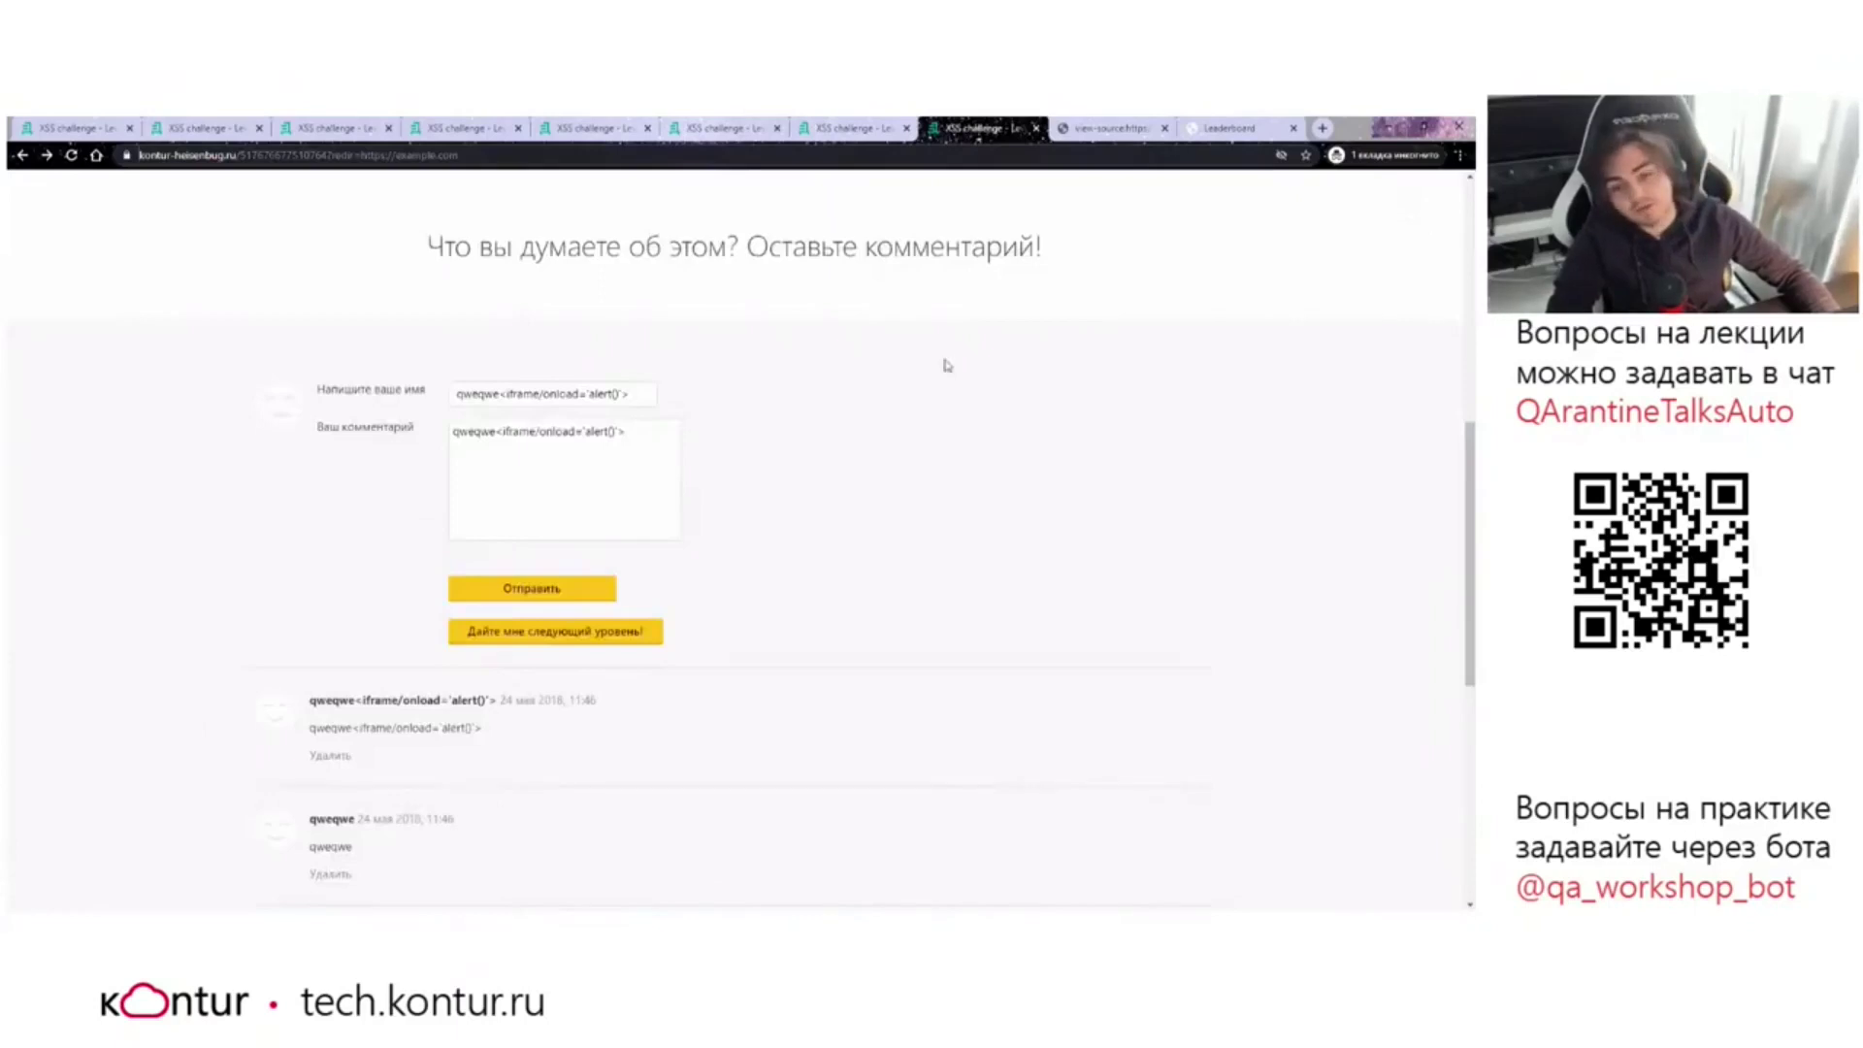
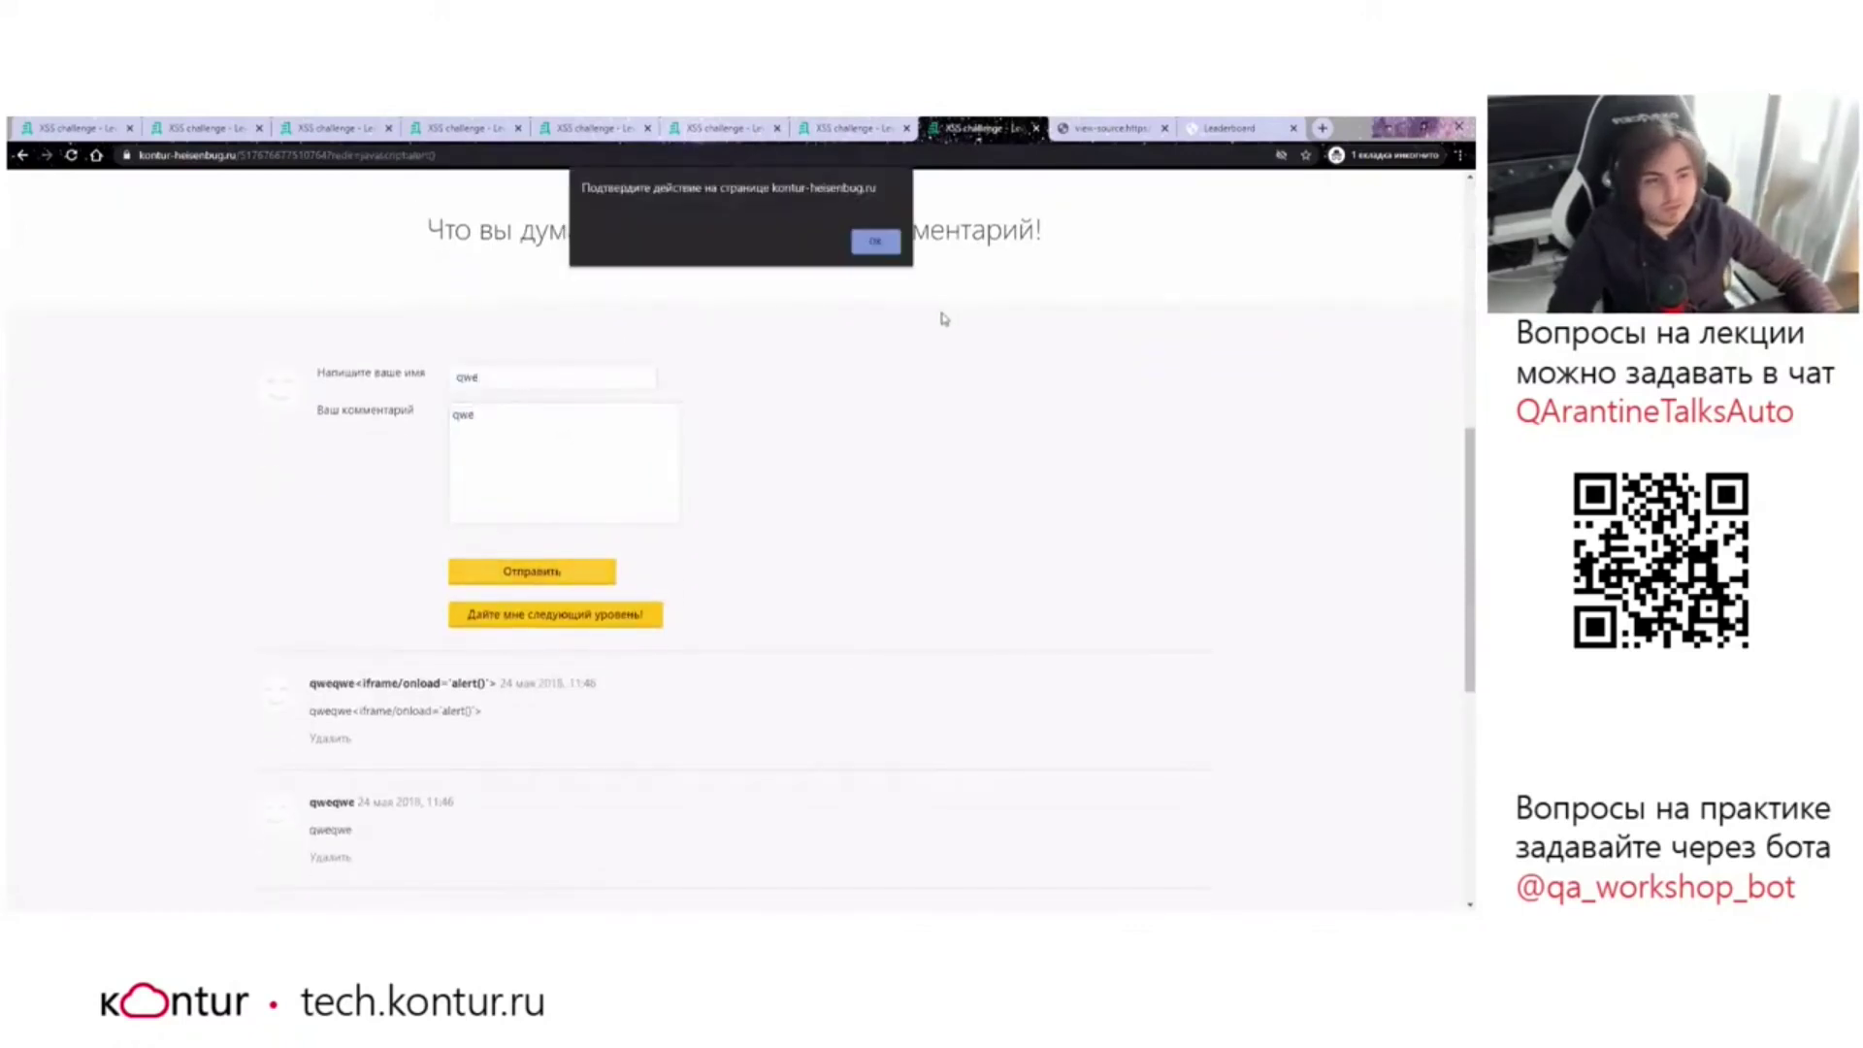
Dismiss the alert, review the javascript:alert() redirect payload in the address and confirm the code to open the next challenge level.
left_click(877, 242)
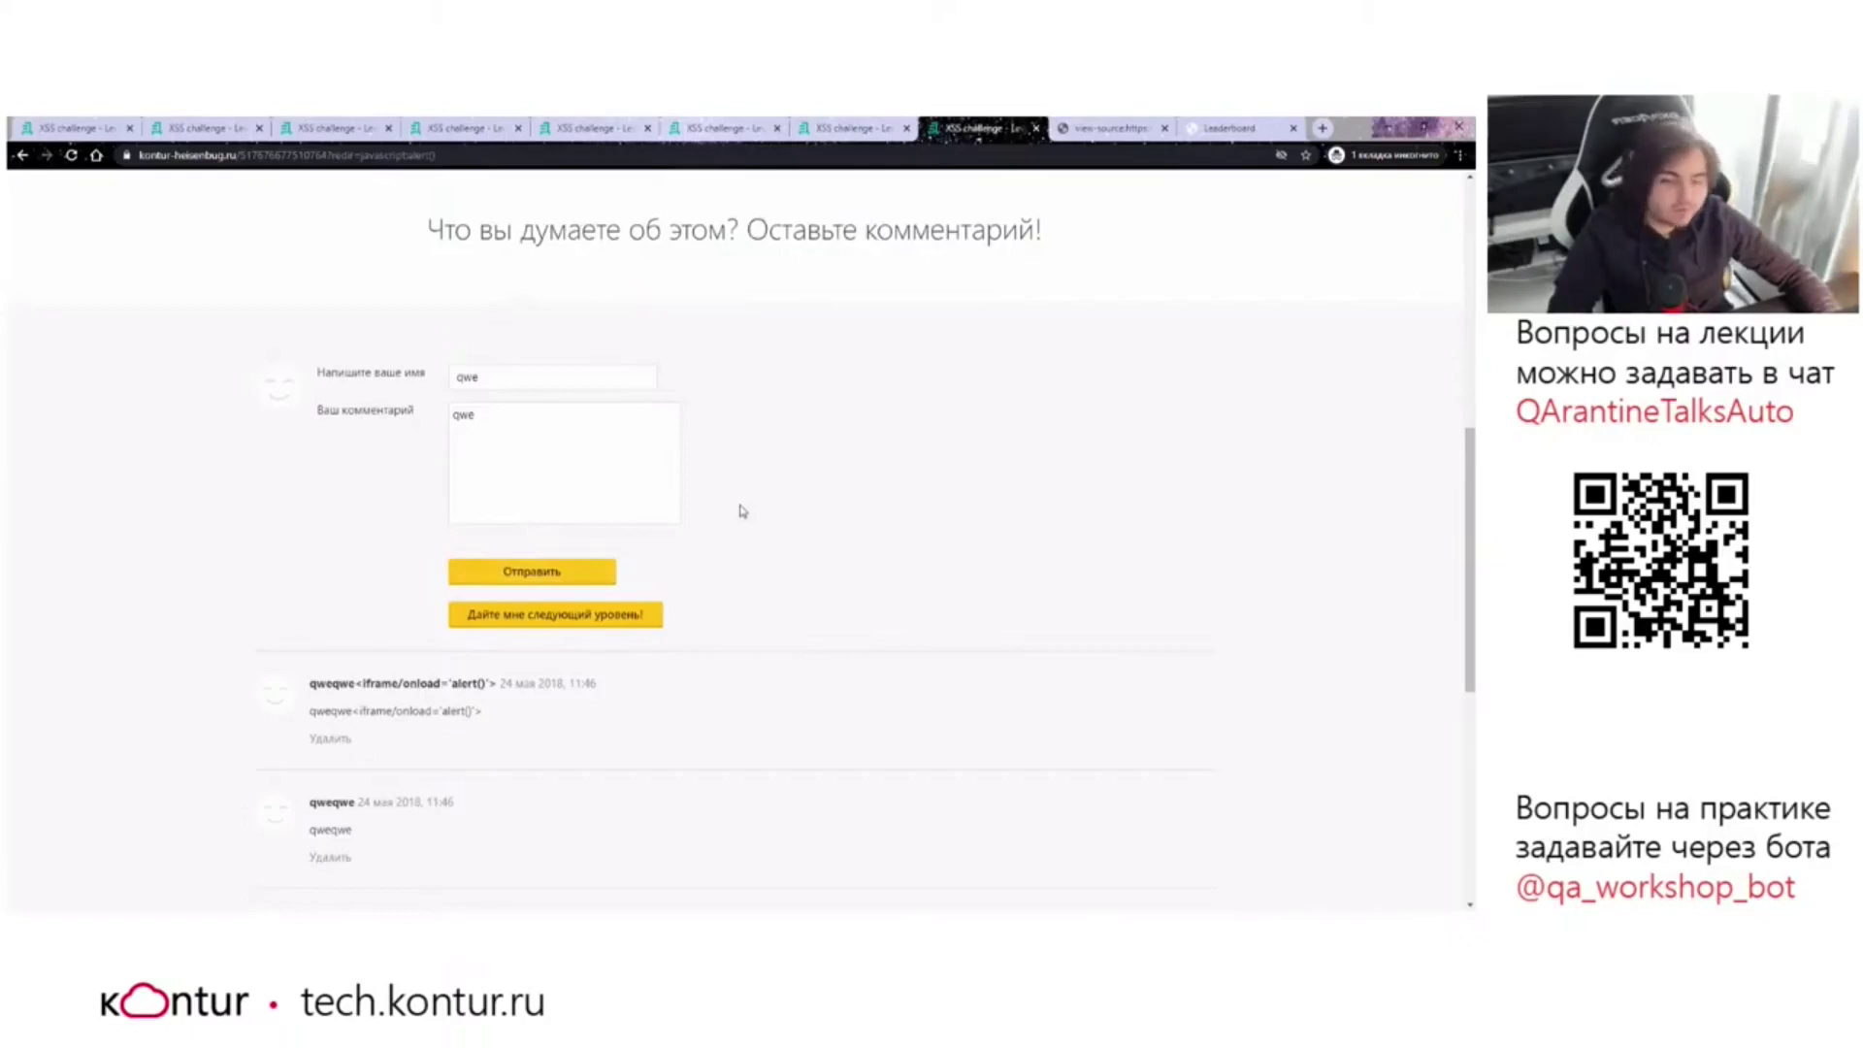
left_click(495, 156)
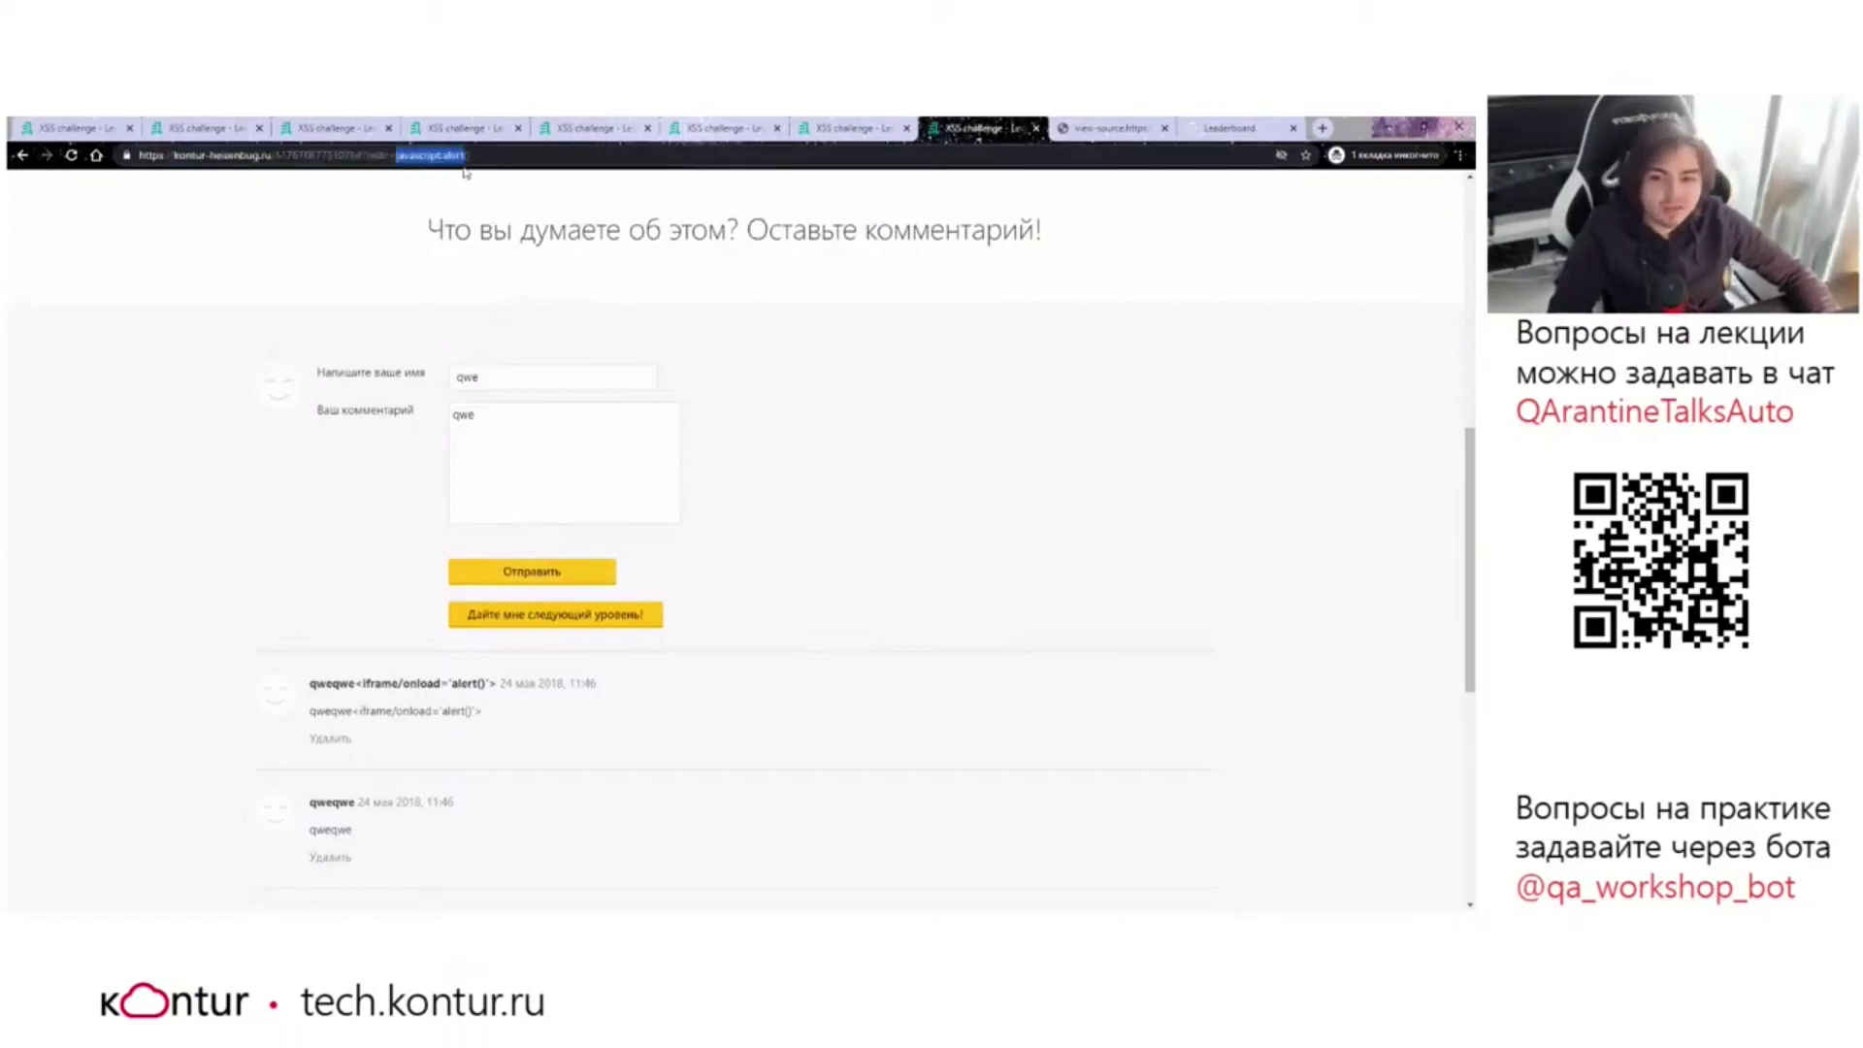
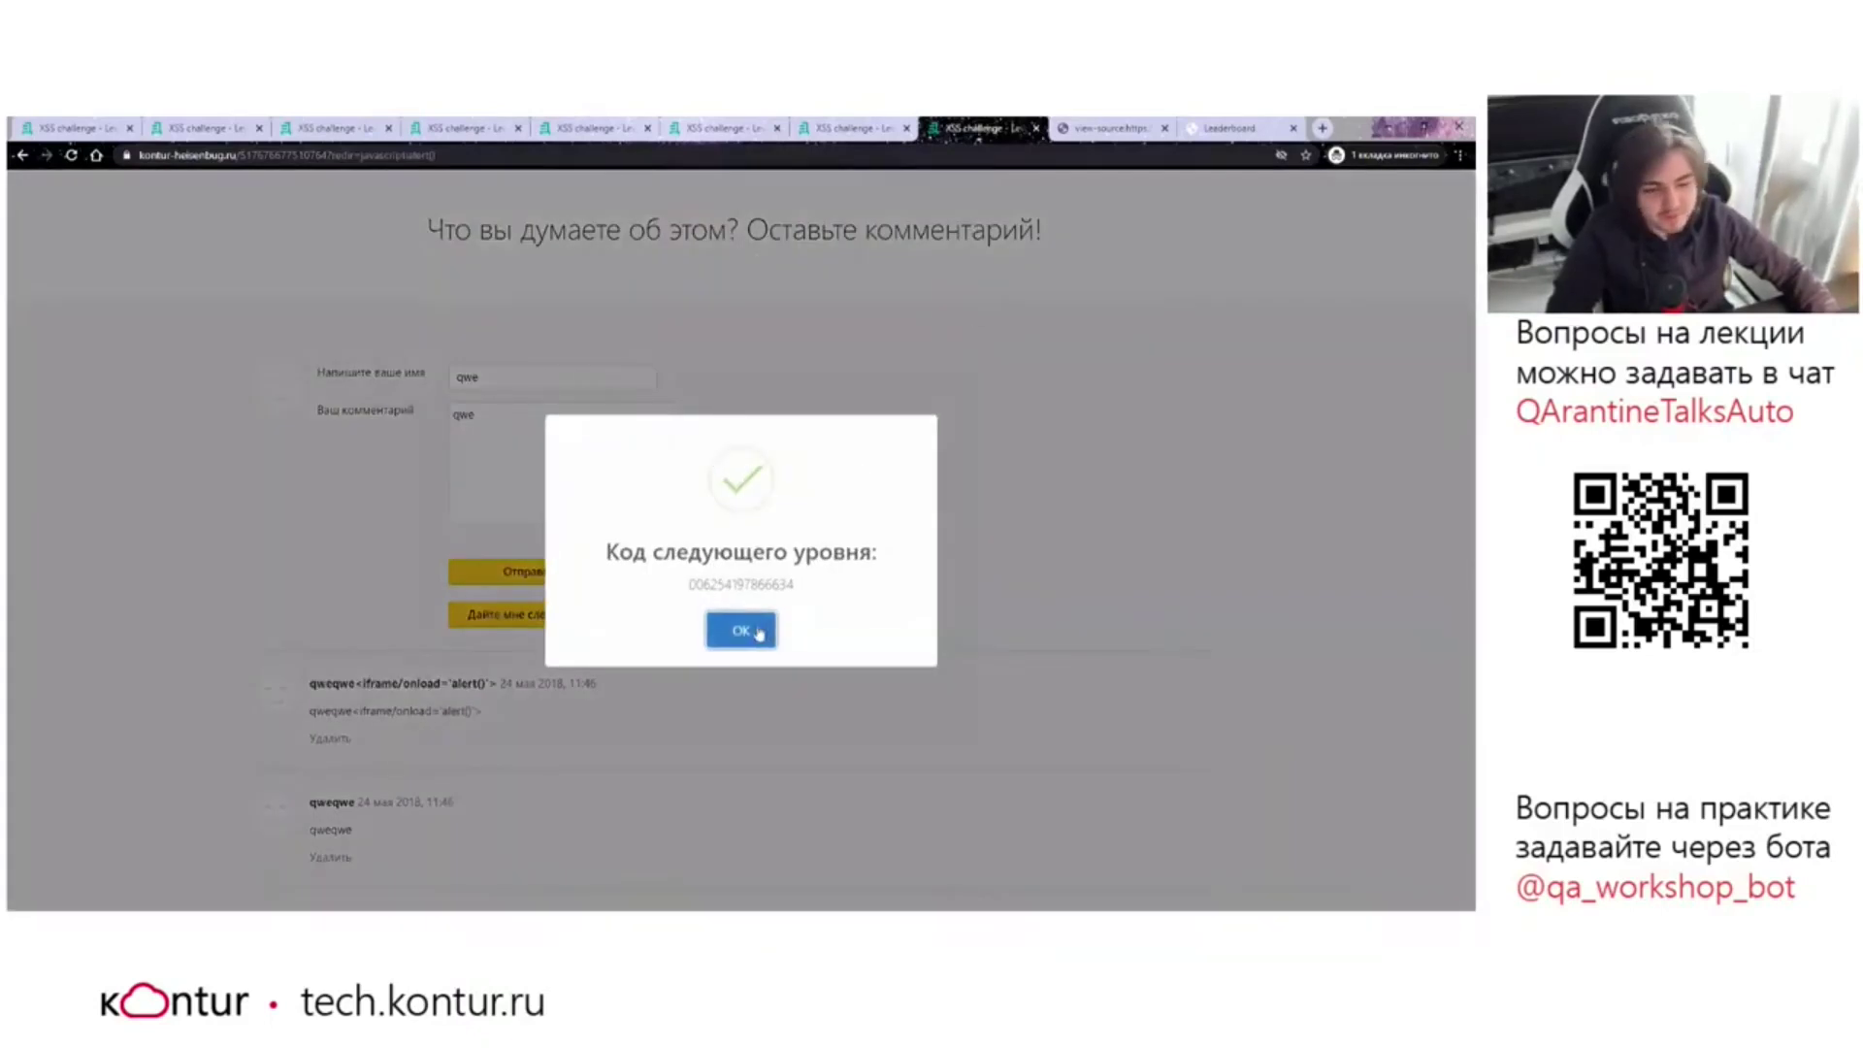
left_click(396, 156)
left_click_drag(396, 155, 467, 155)
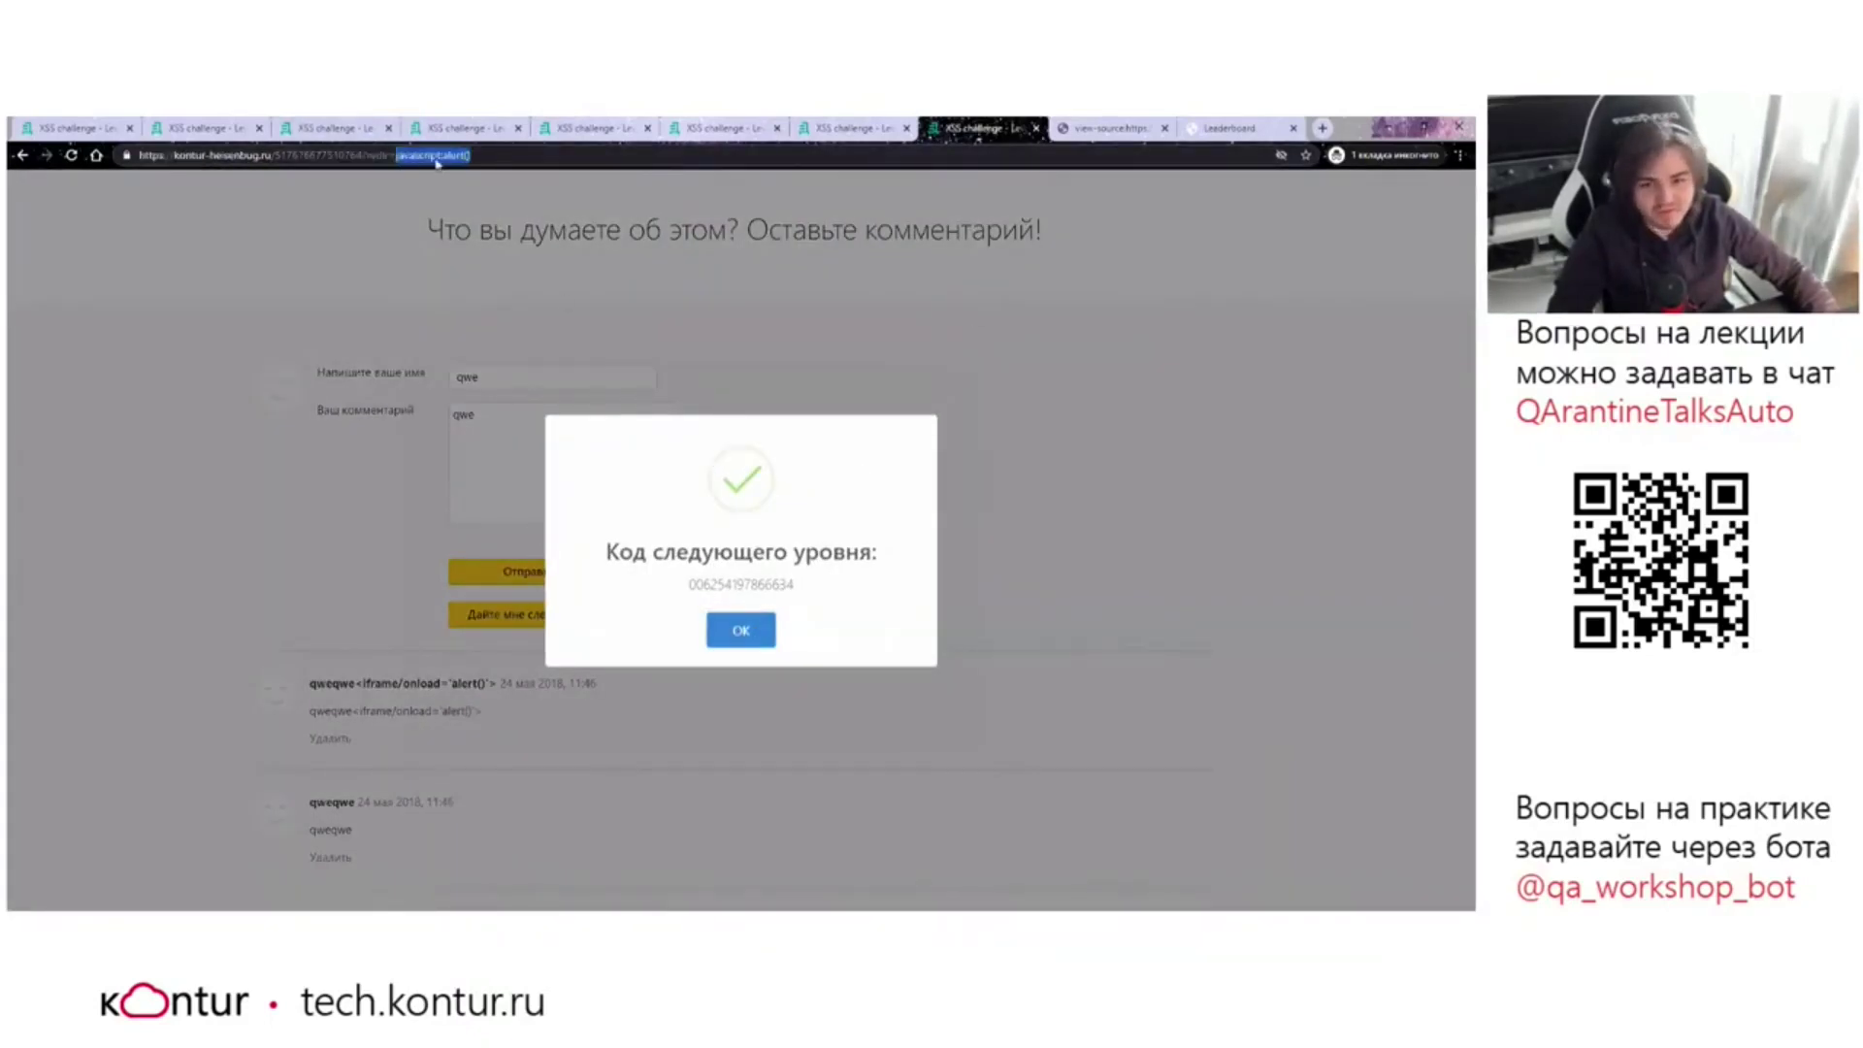
left_click(740, 630)
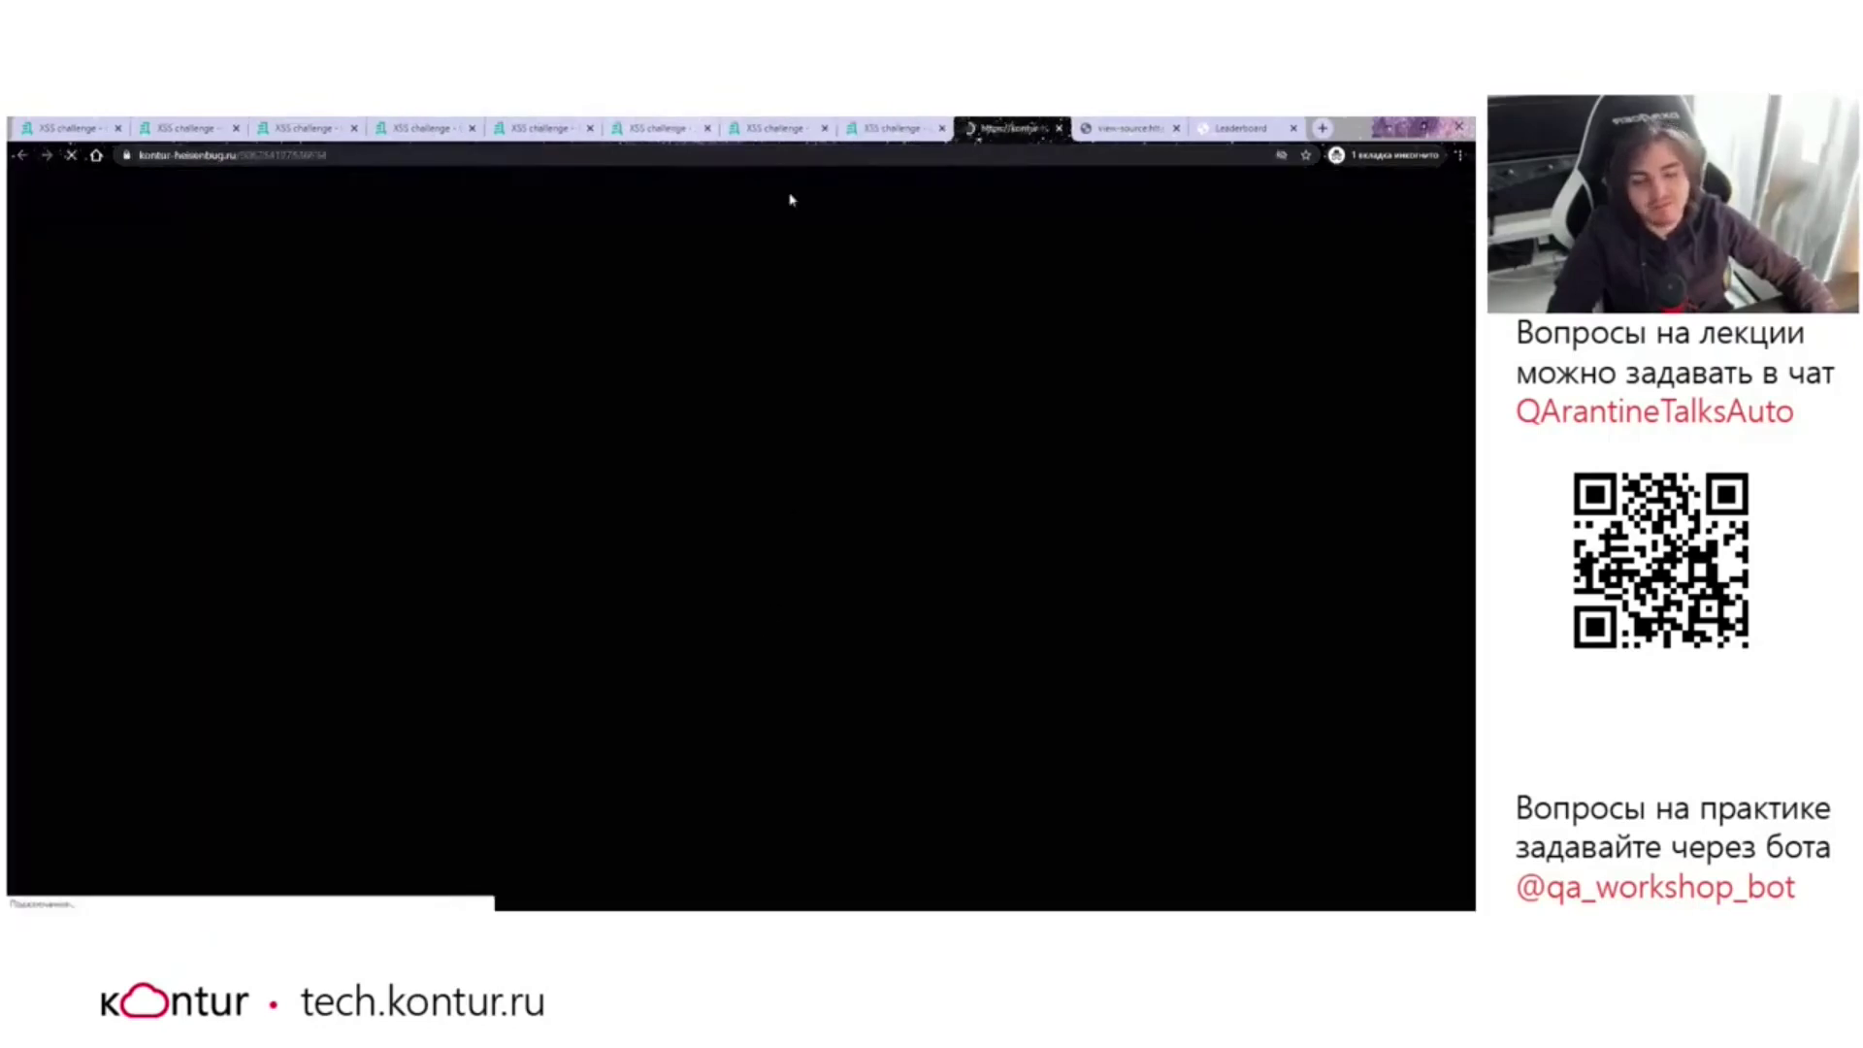
Enter qweqwe as the name and as the first line of the comment on the new challenge level.
scroll(804, 192, "down", 7)
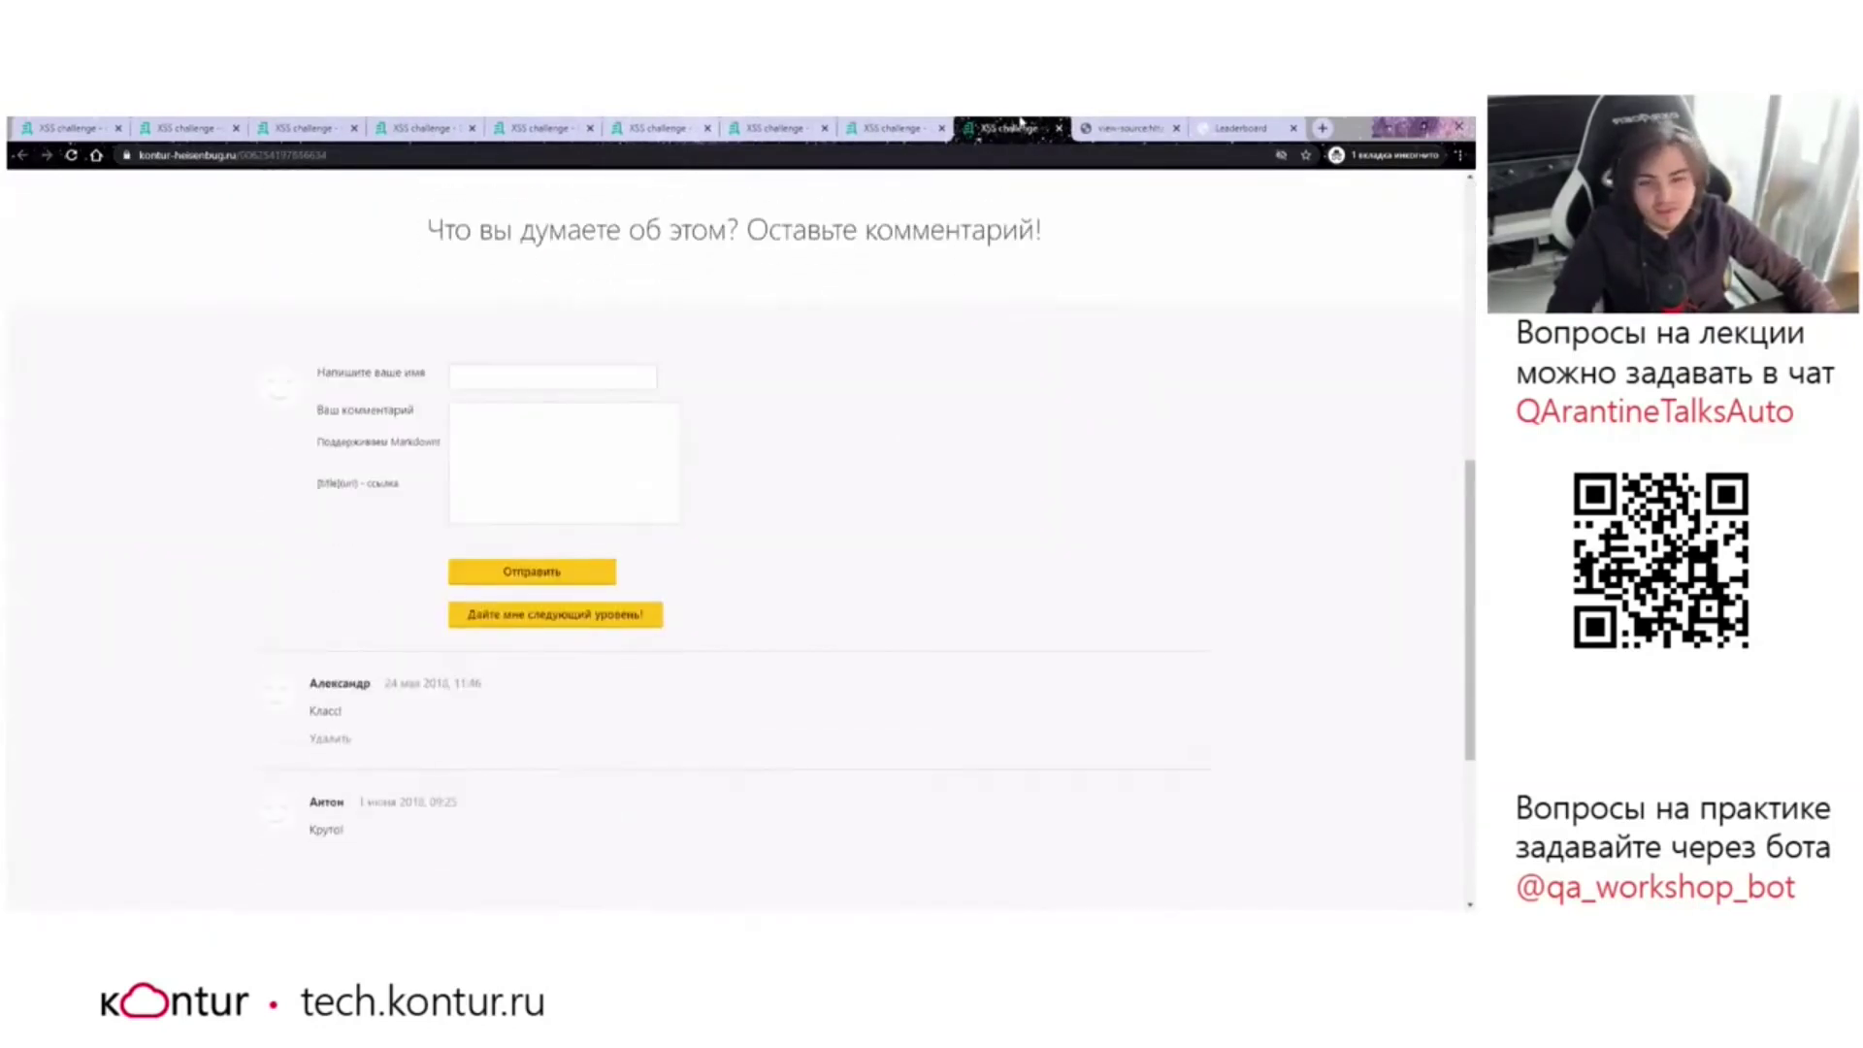
left_click(561, 377)
left_click_drag(408, 498, 390, 486)
left_click(331, 456)
left_click(548, 387)
type("qweqwe")
left_click(536, 441)
type("qweqwe")
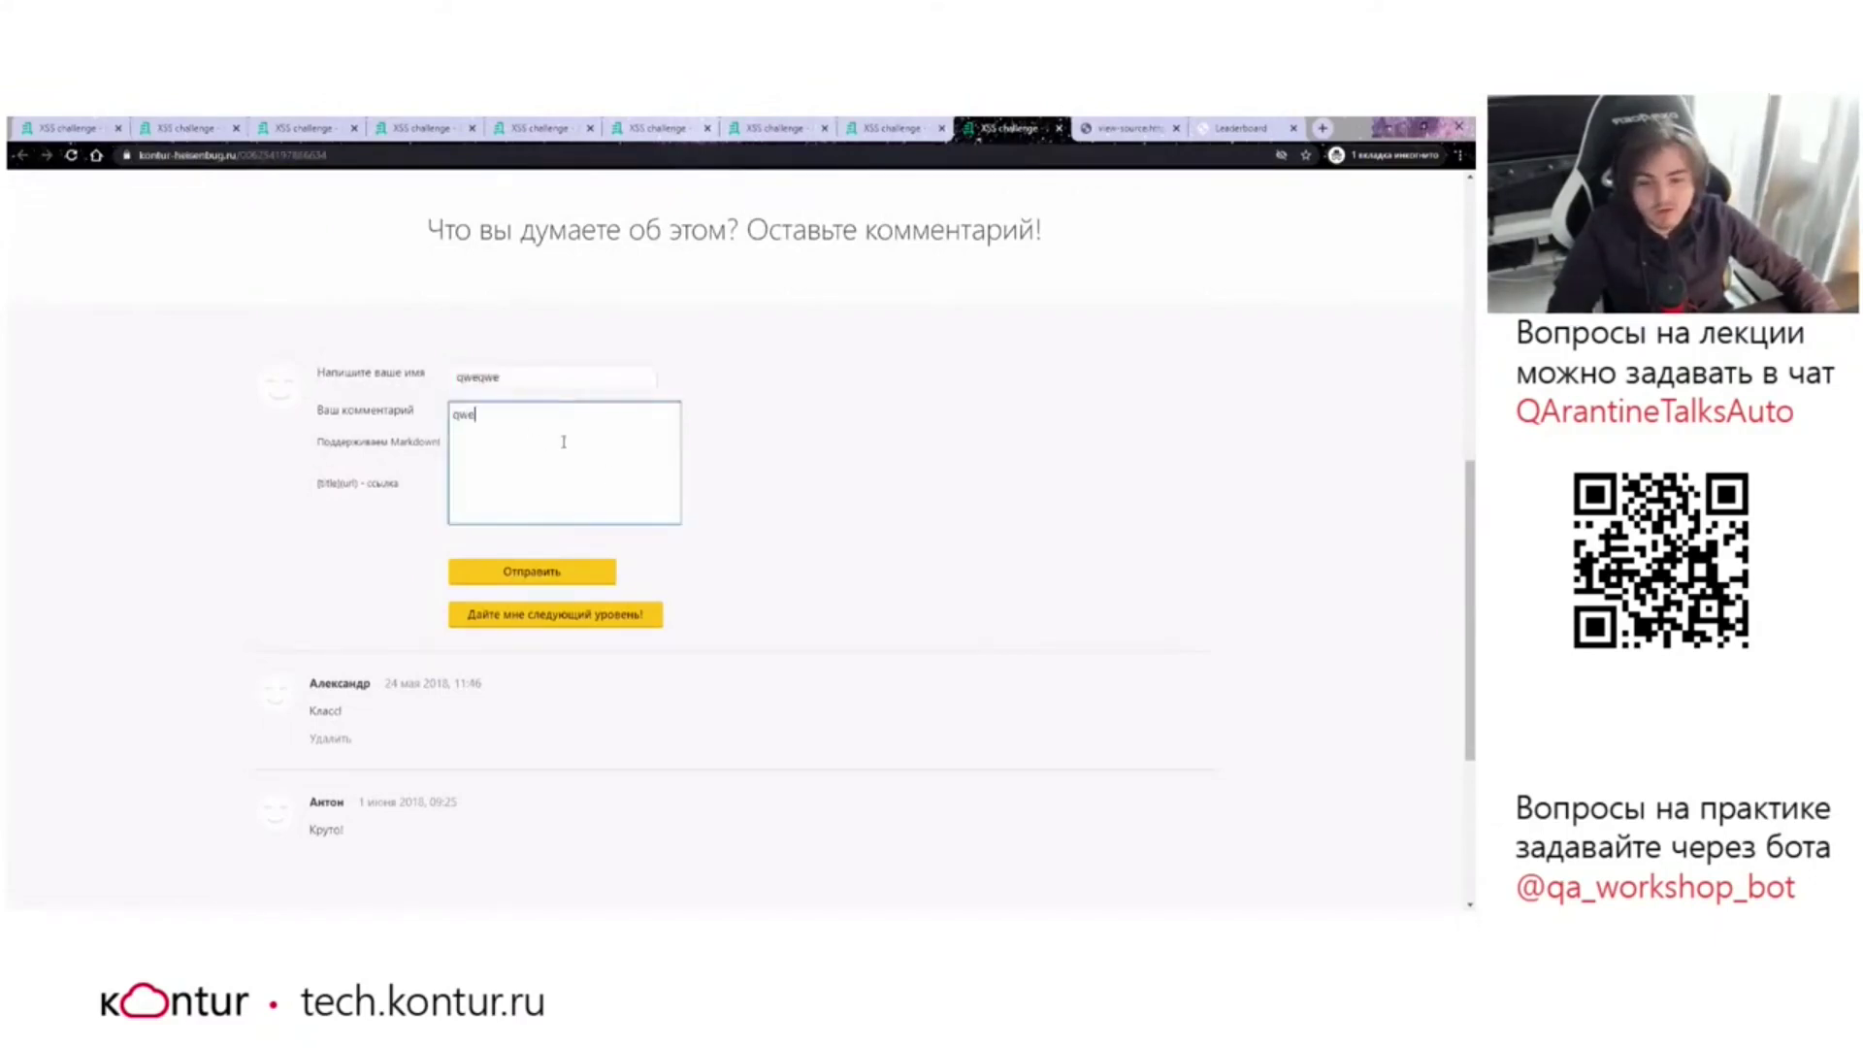
key("Return")
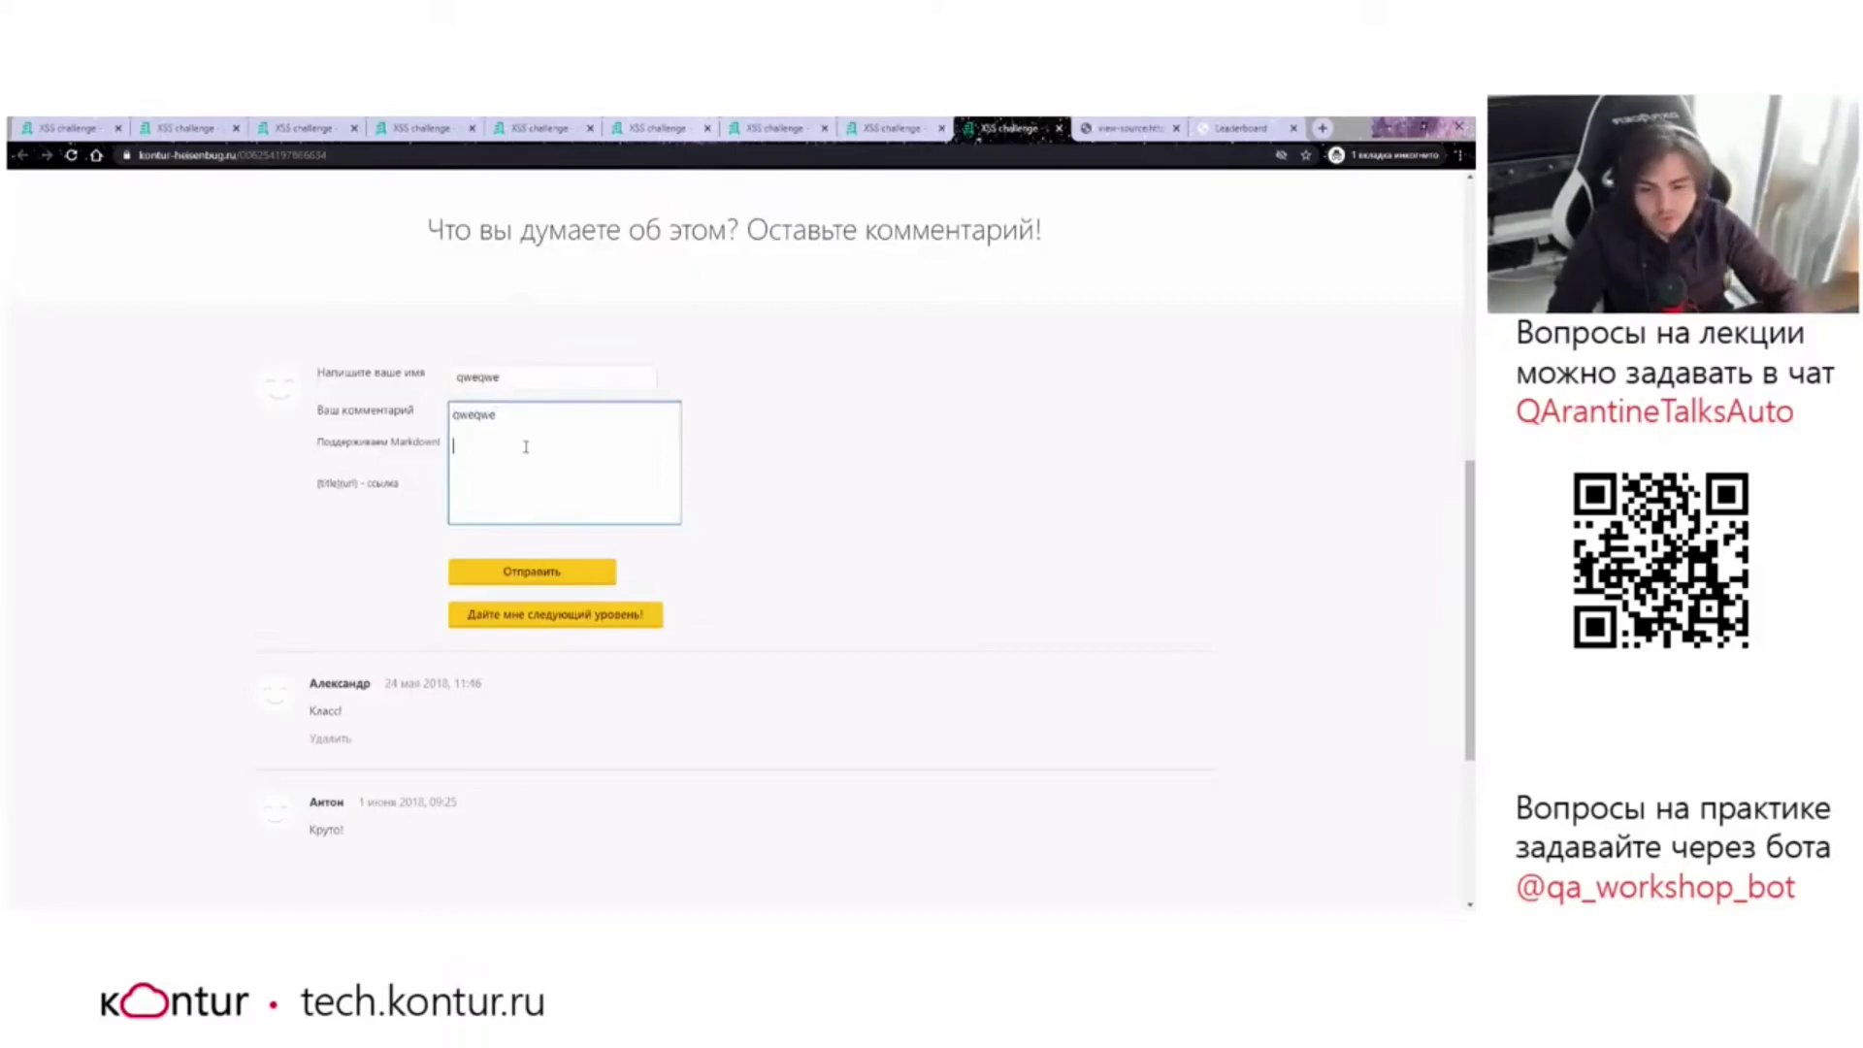
type("[")
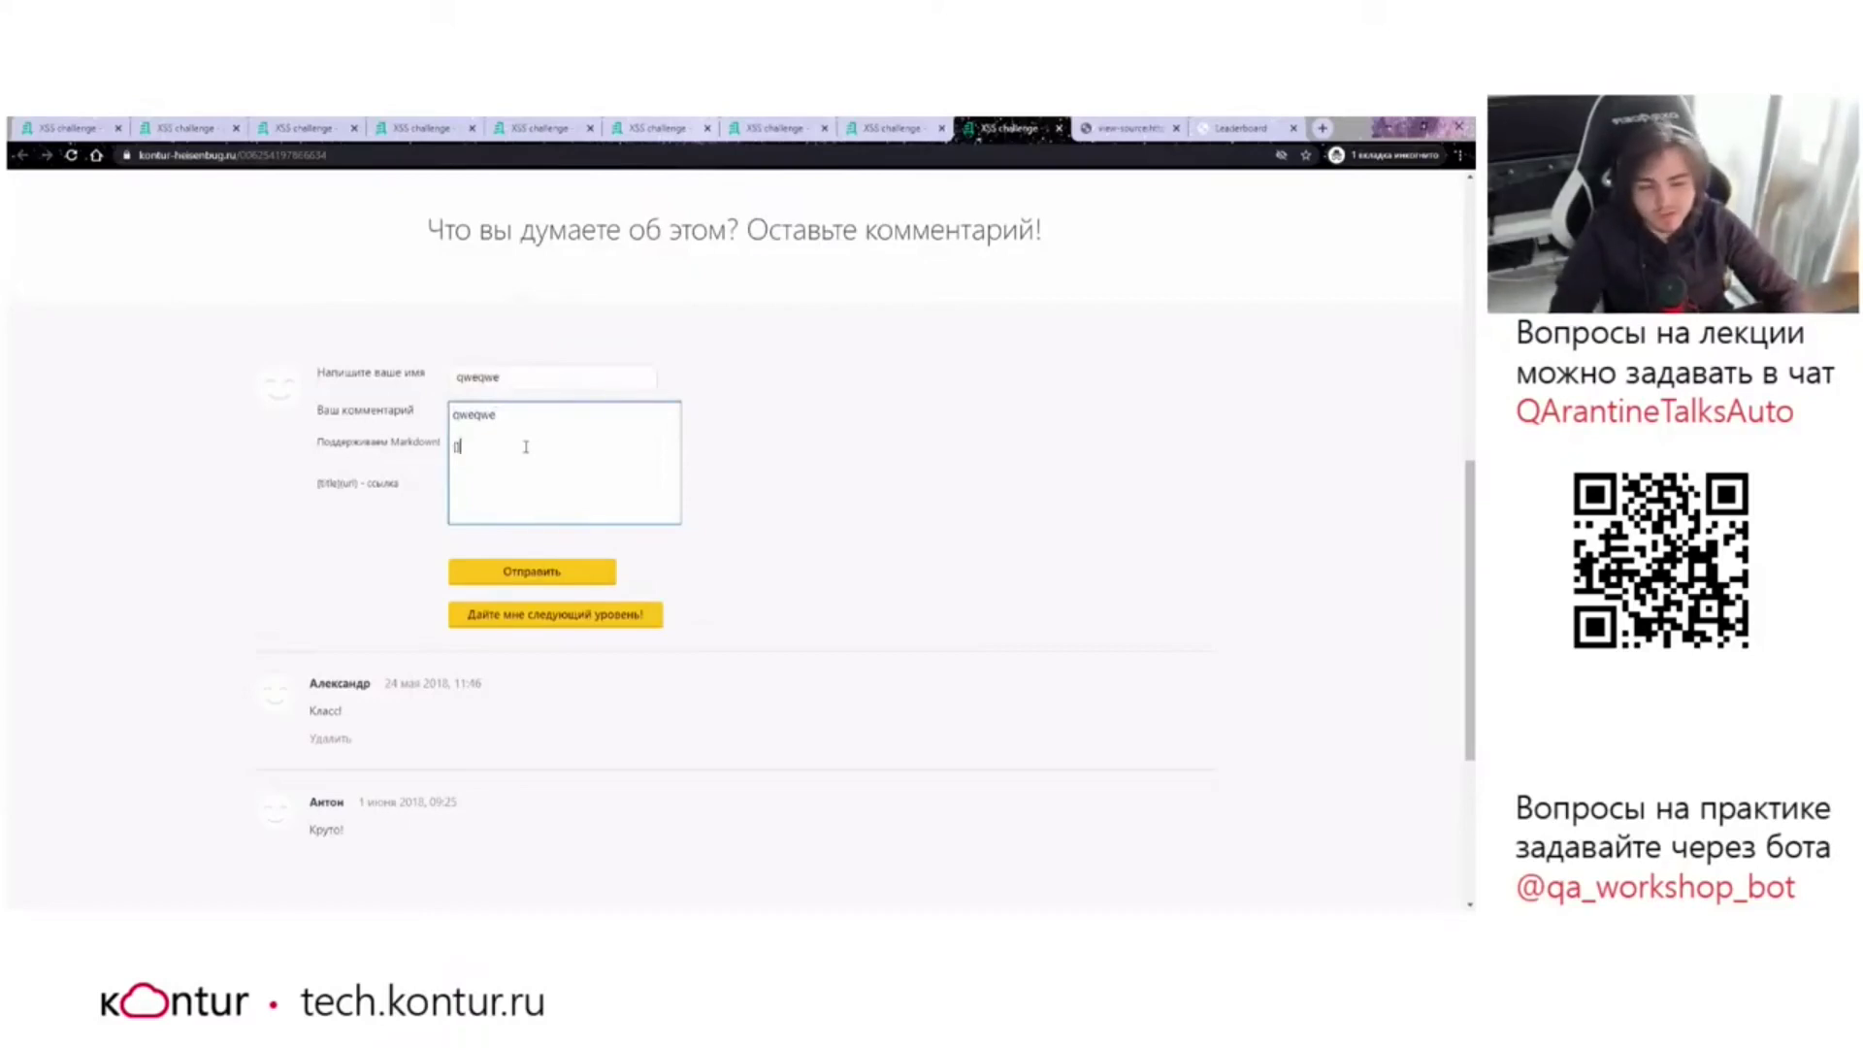
type("test")
type("](https://qwe.r")
type("](https://example.com")
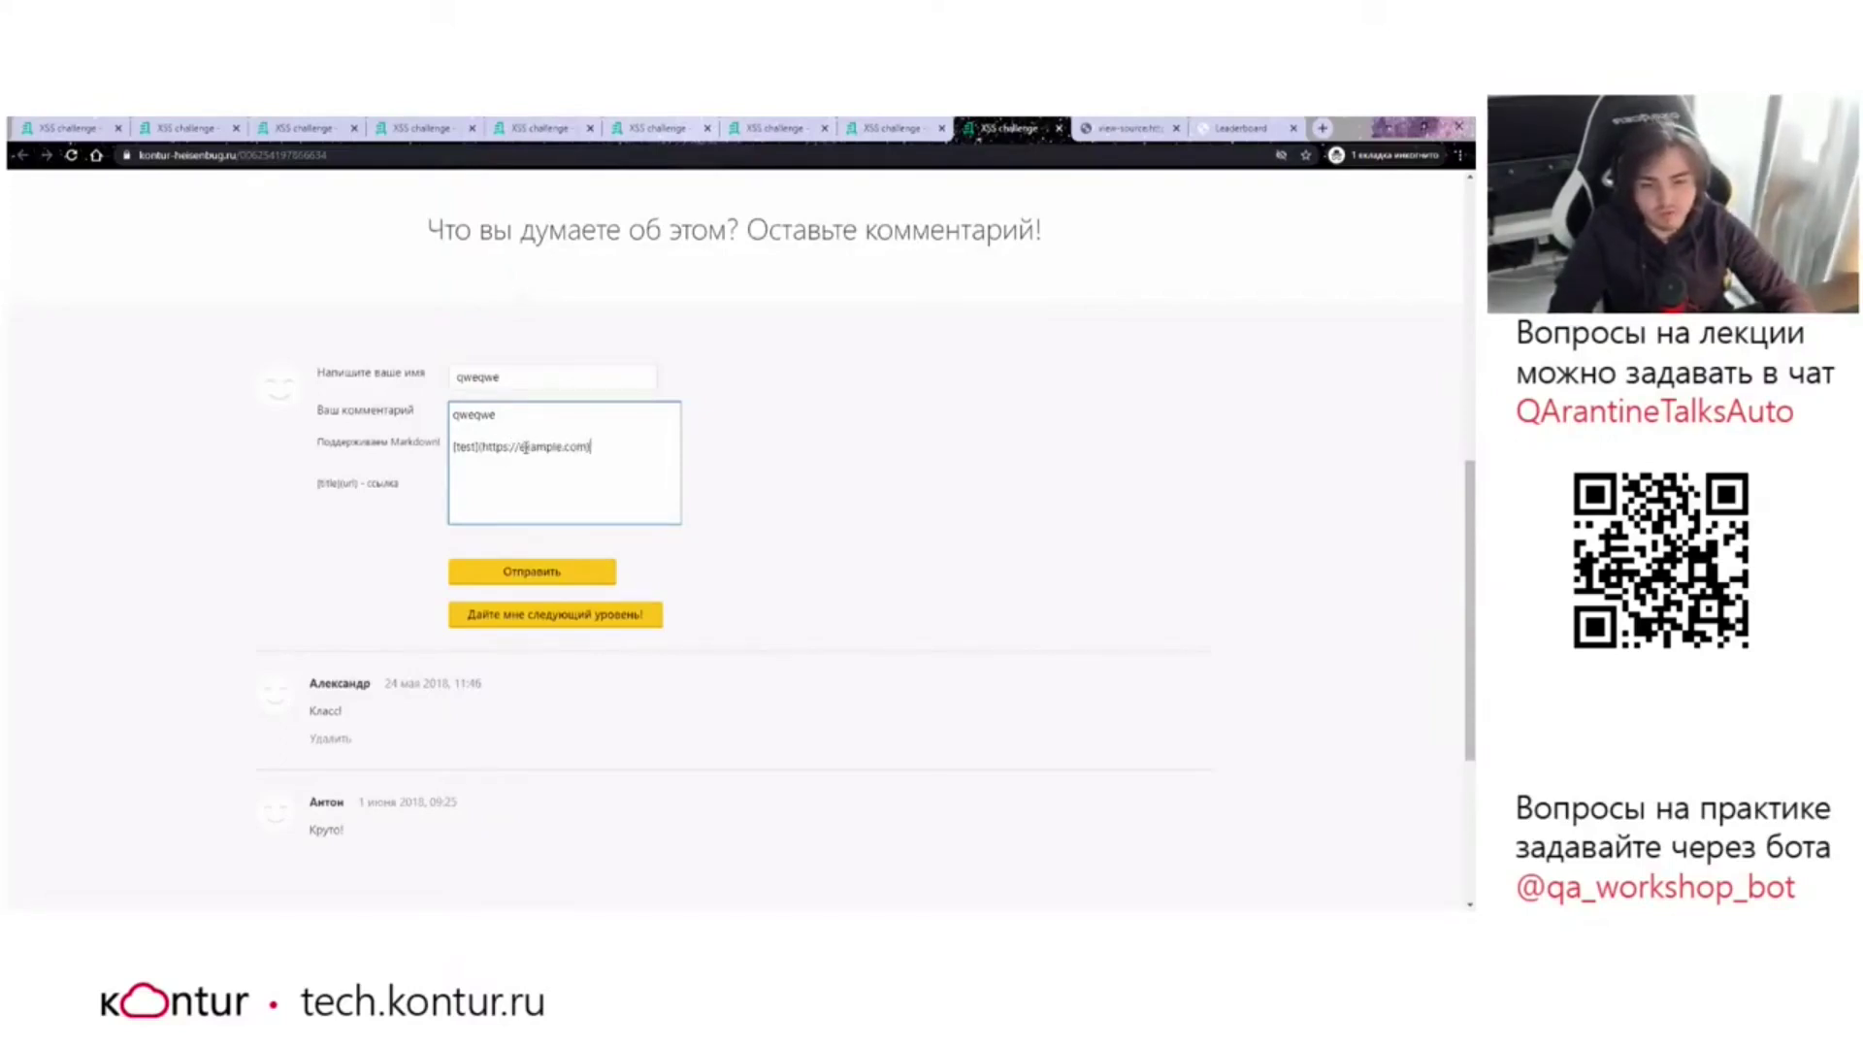
Duplicate the link line with javascript:alert() as its address and send the comment.
left_click_drag(589, 446, 460, 445)
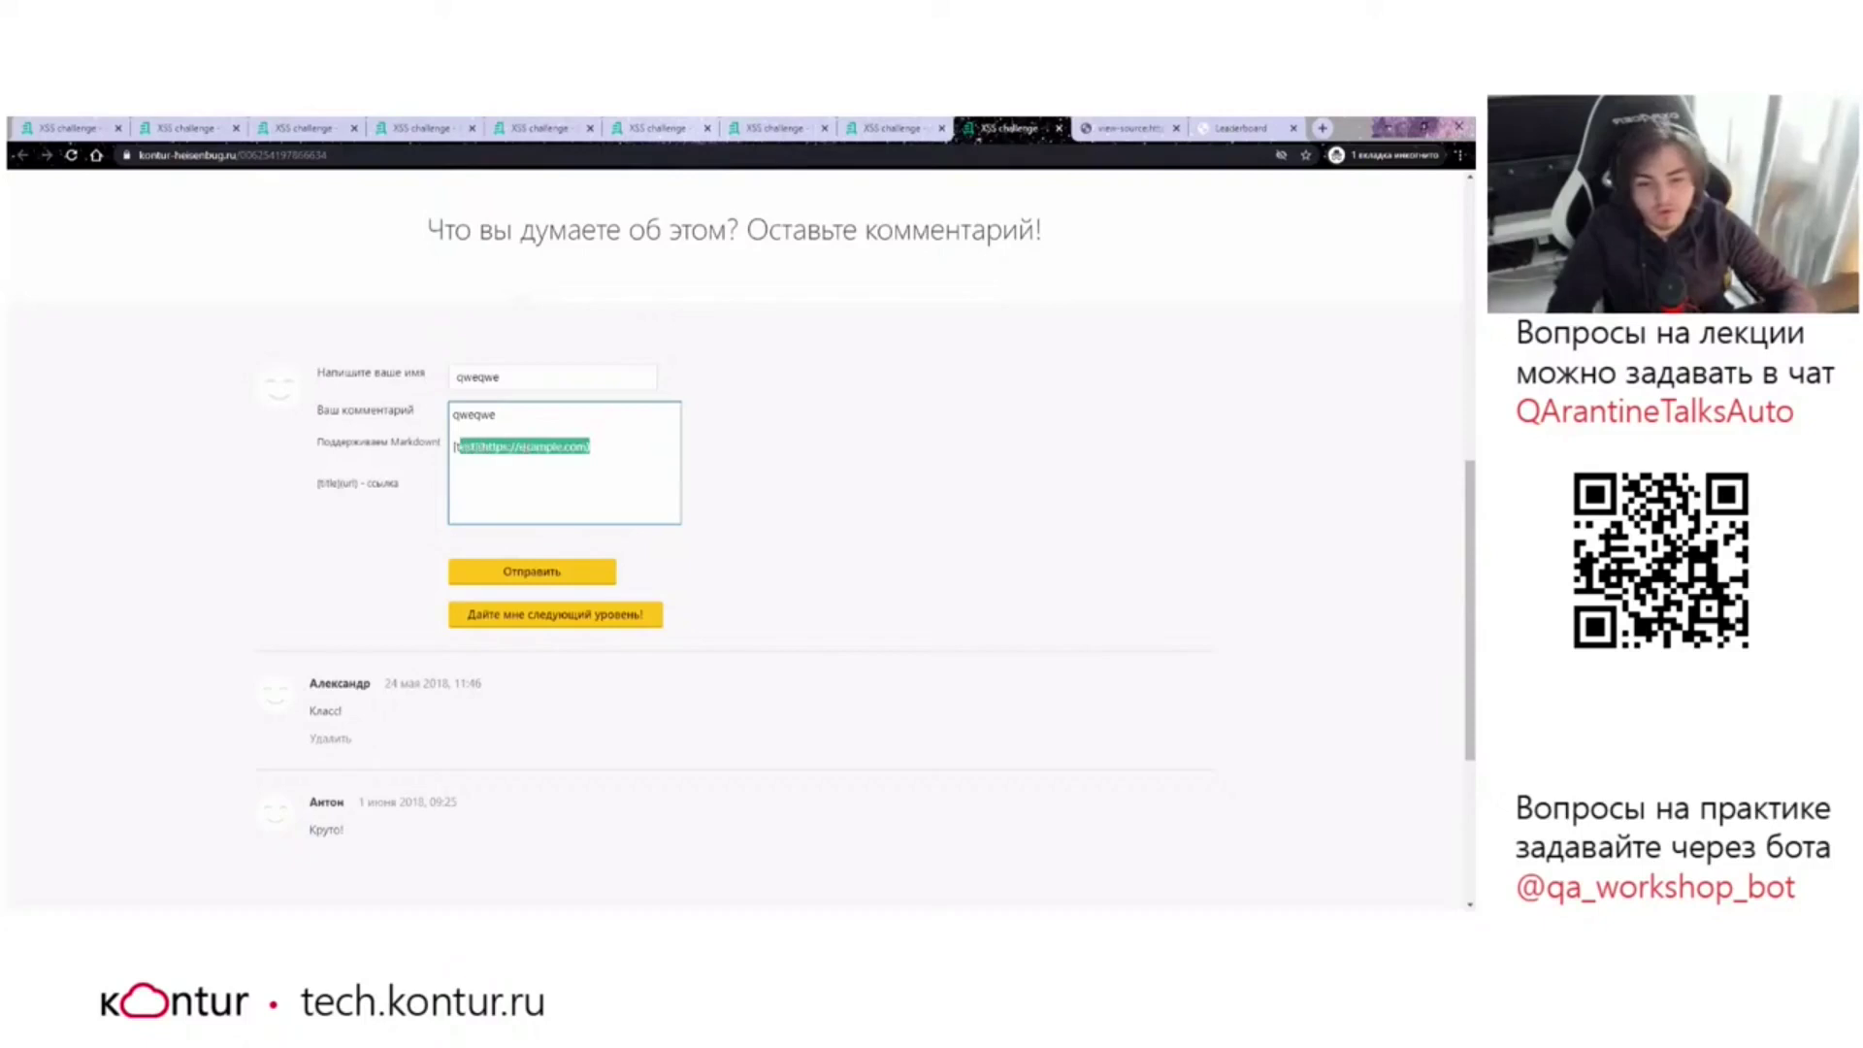
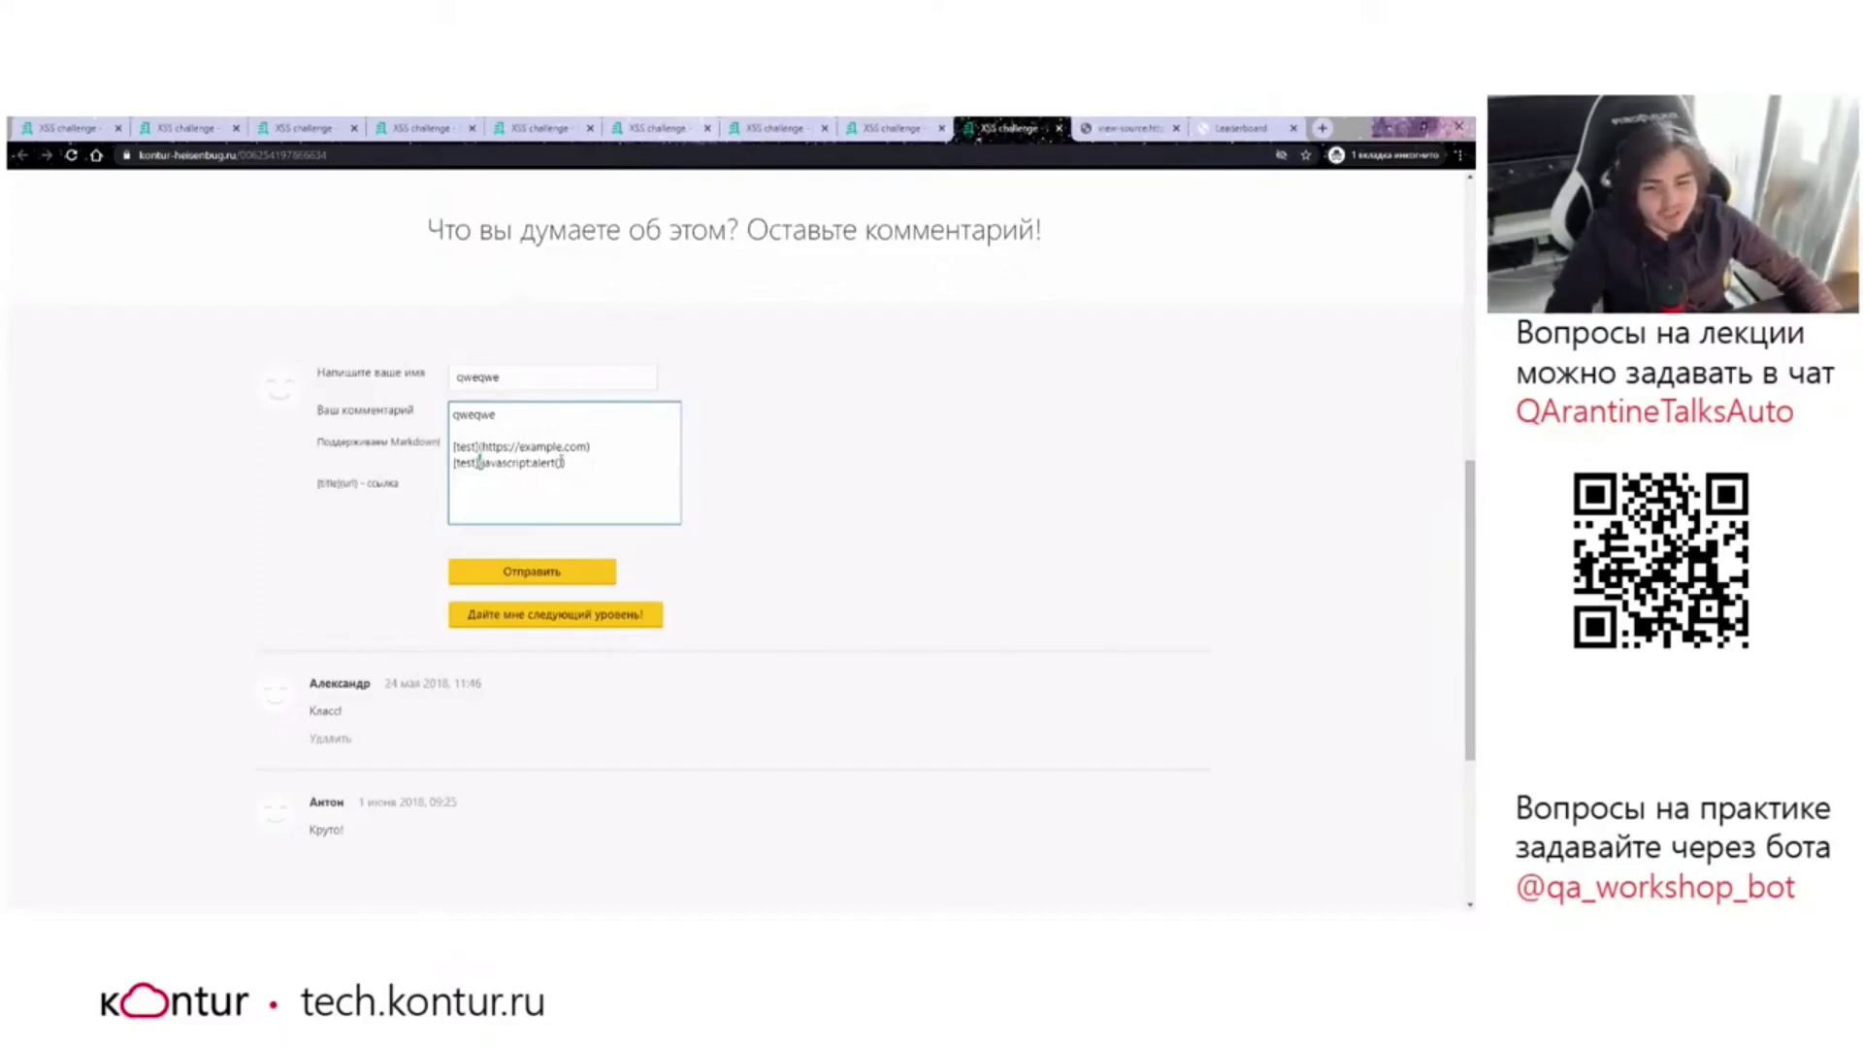
left_click_drag(557, 462, 482, 463)
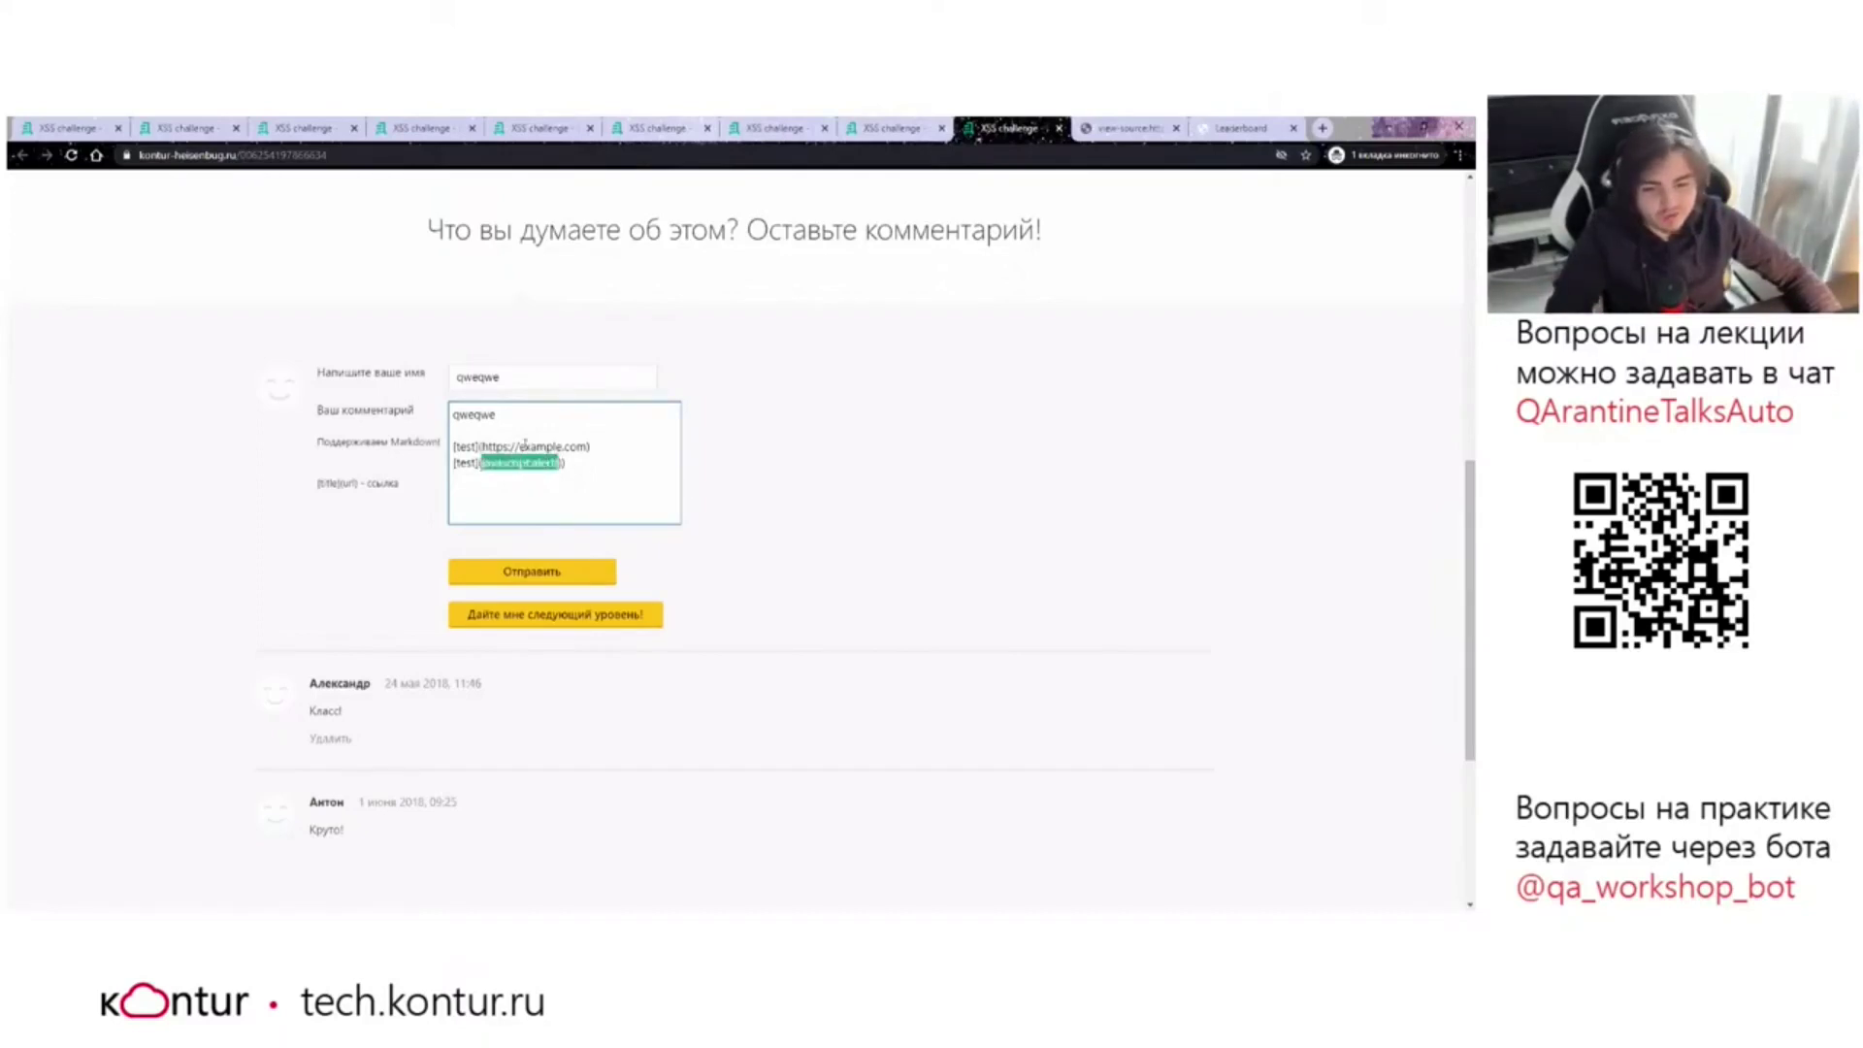
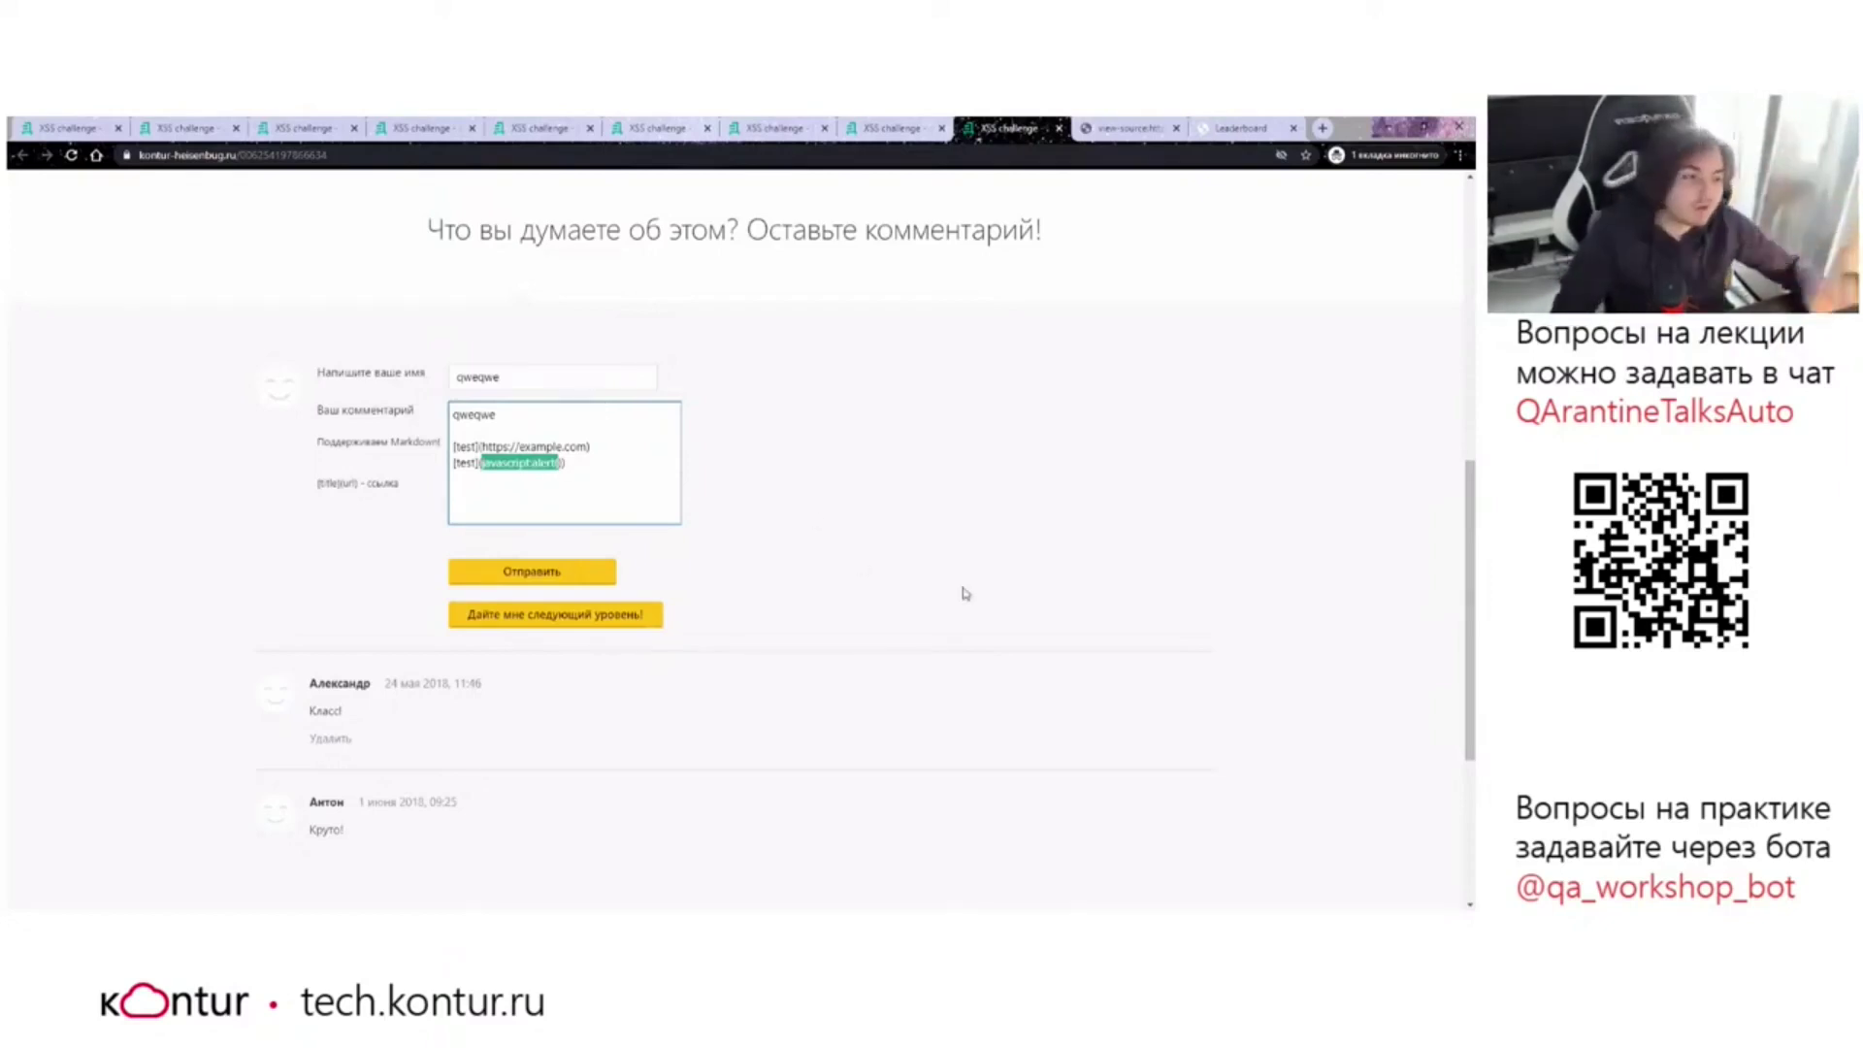
left_click(560, 463)
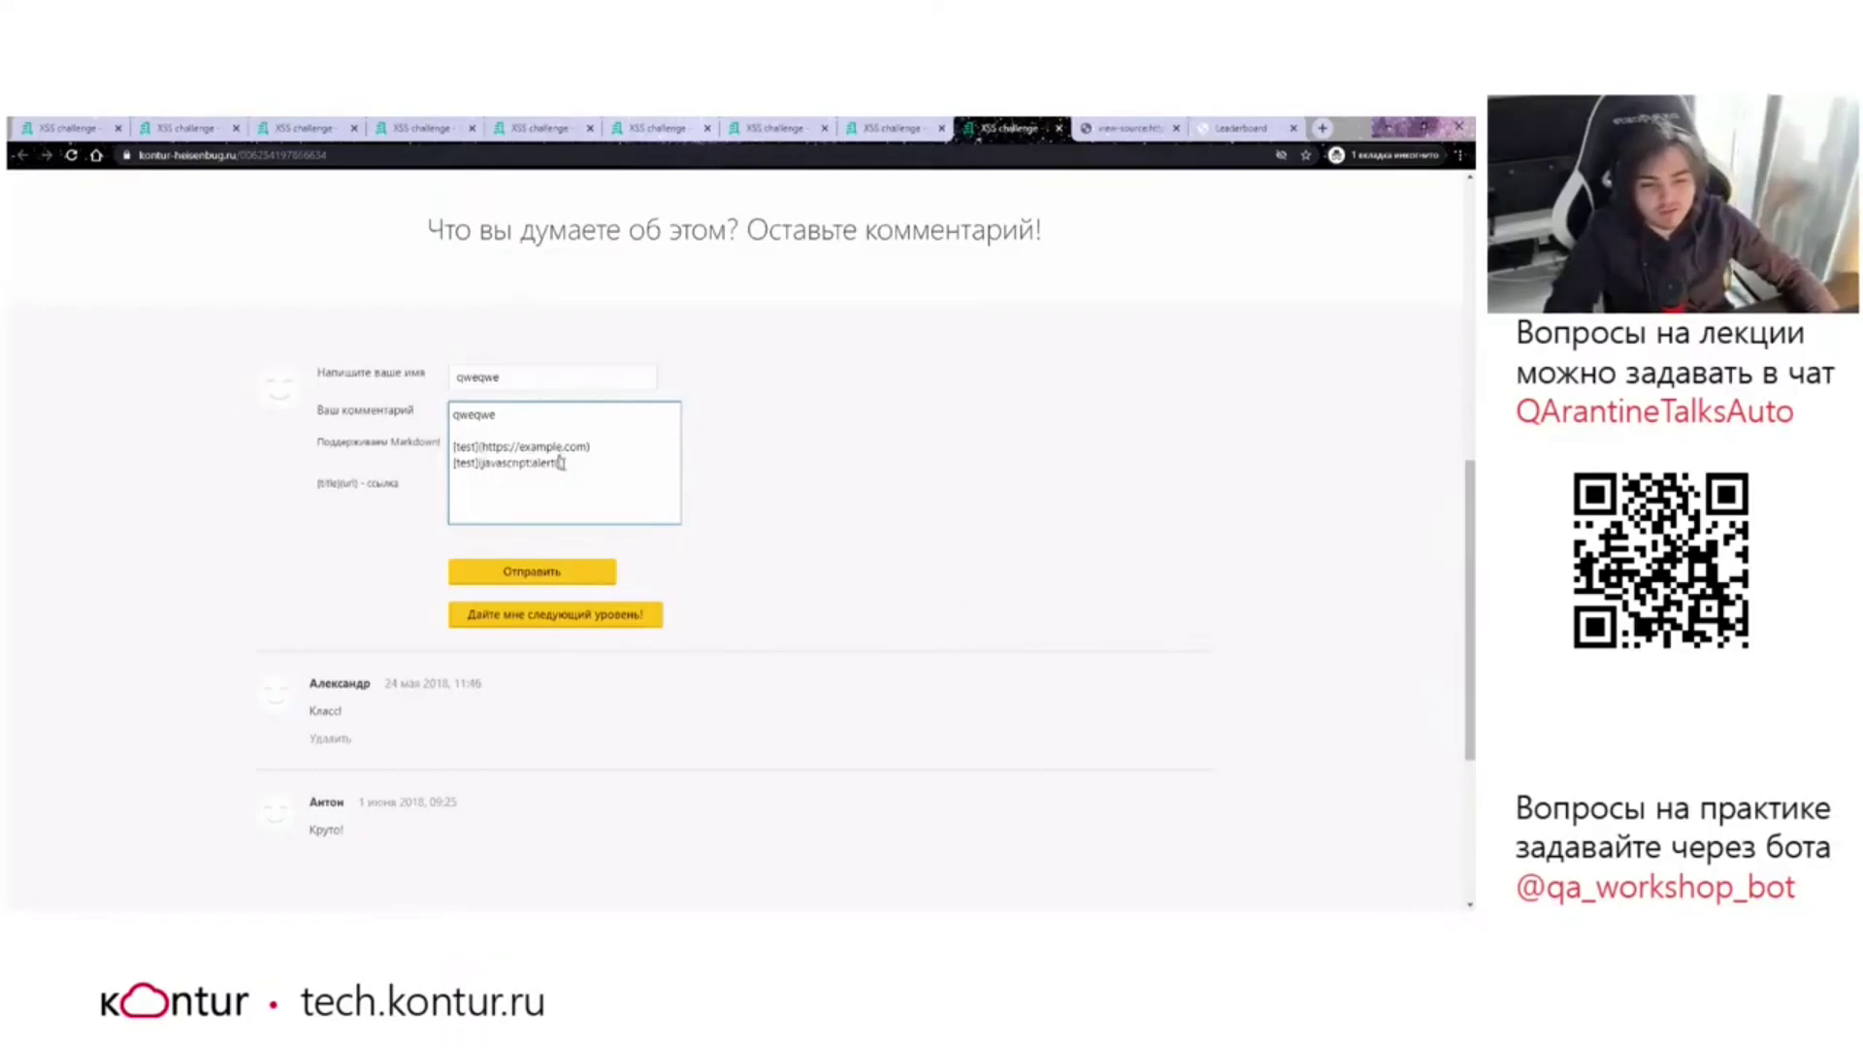
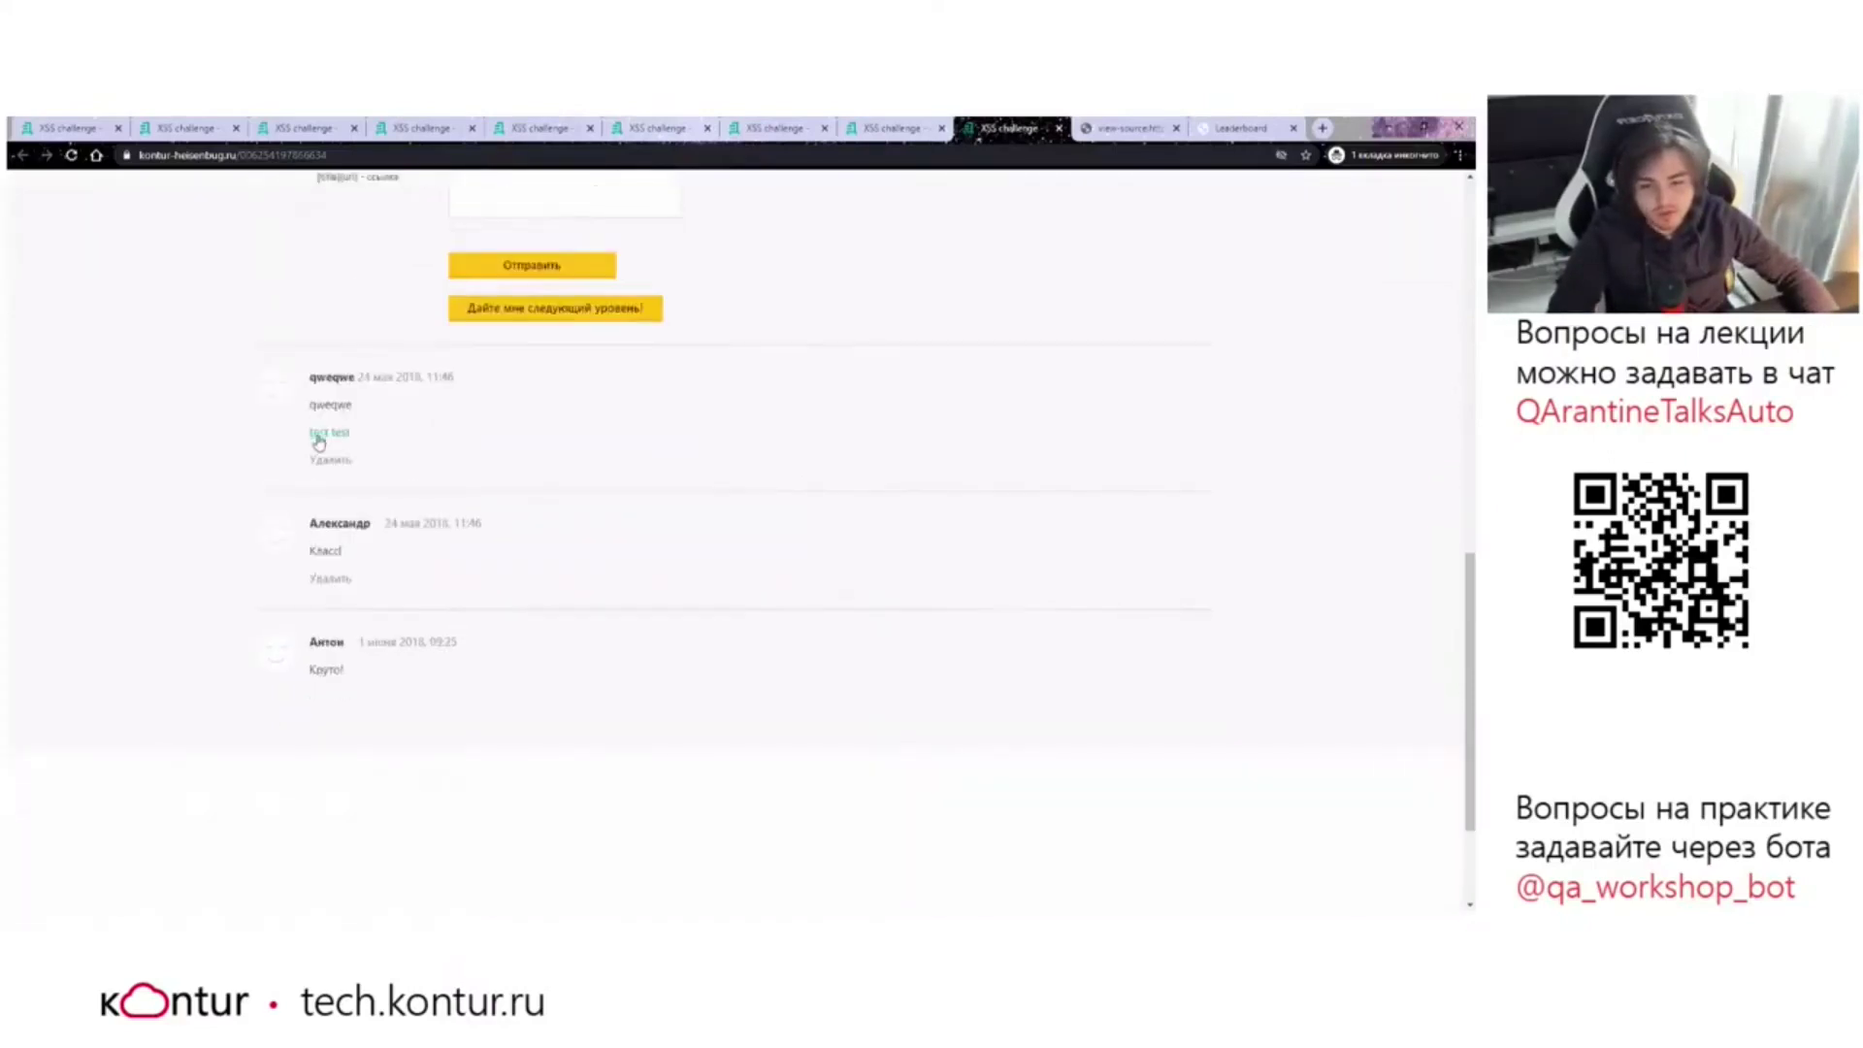
Try the example.com link in the posted comment, return to the challenge and trigger the javascript:alert() link.
left_click(321, 434)
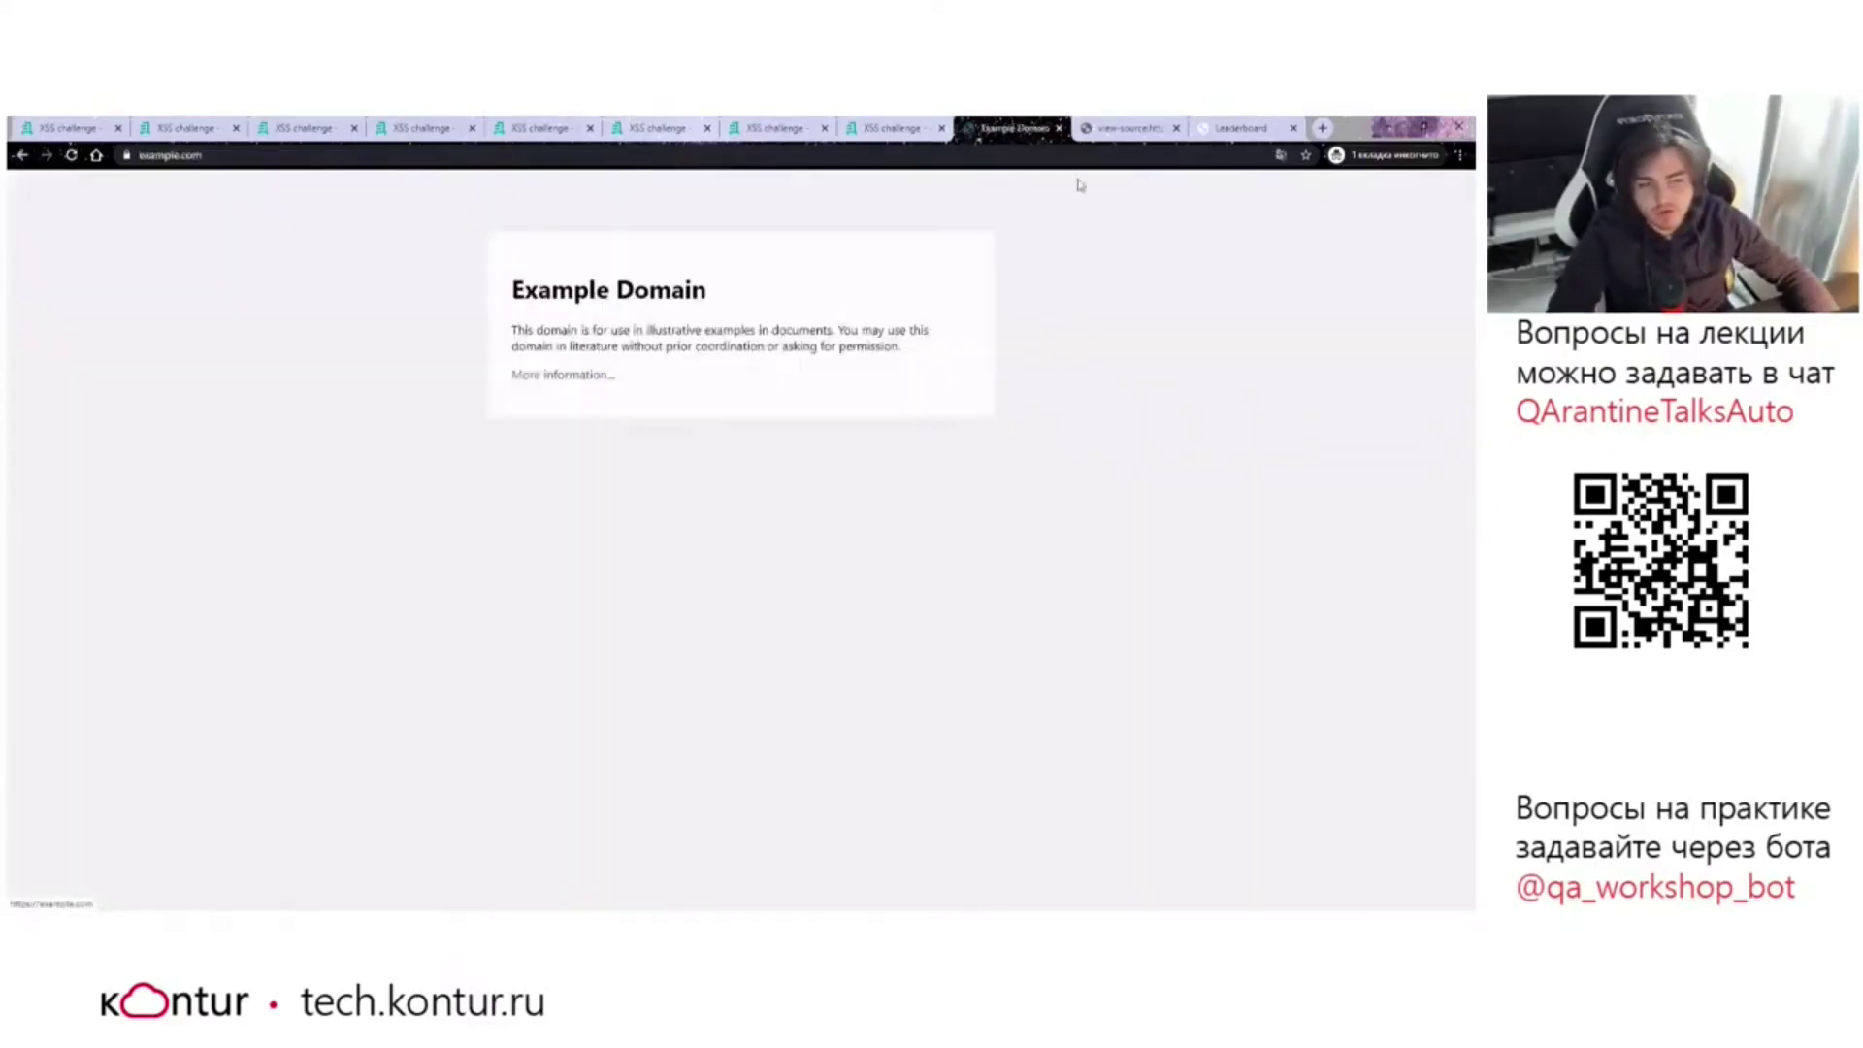
left_click(22, 154)
left_click(330, 433)
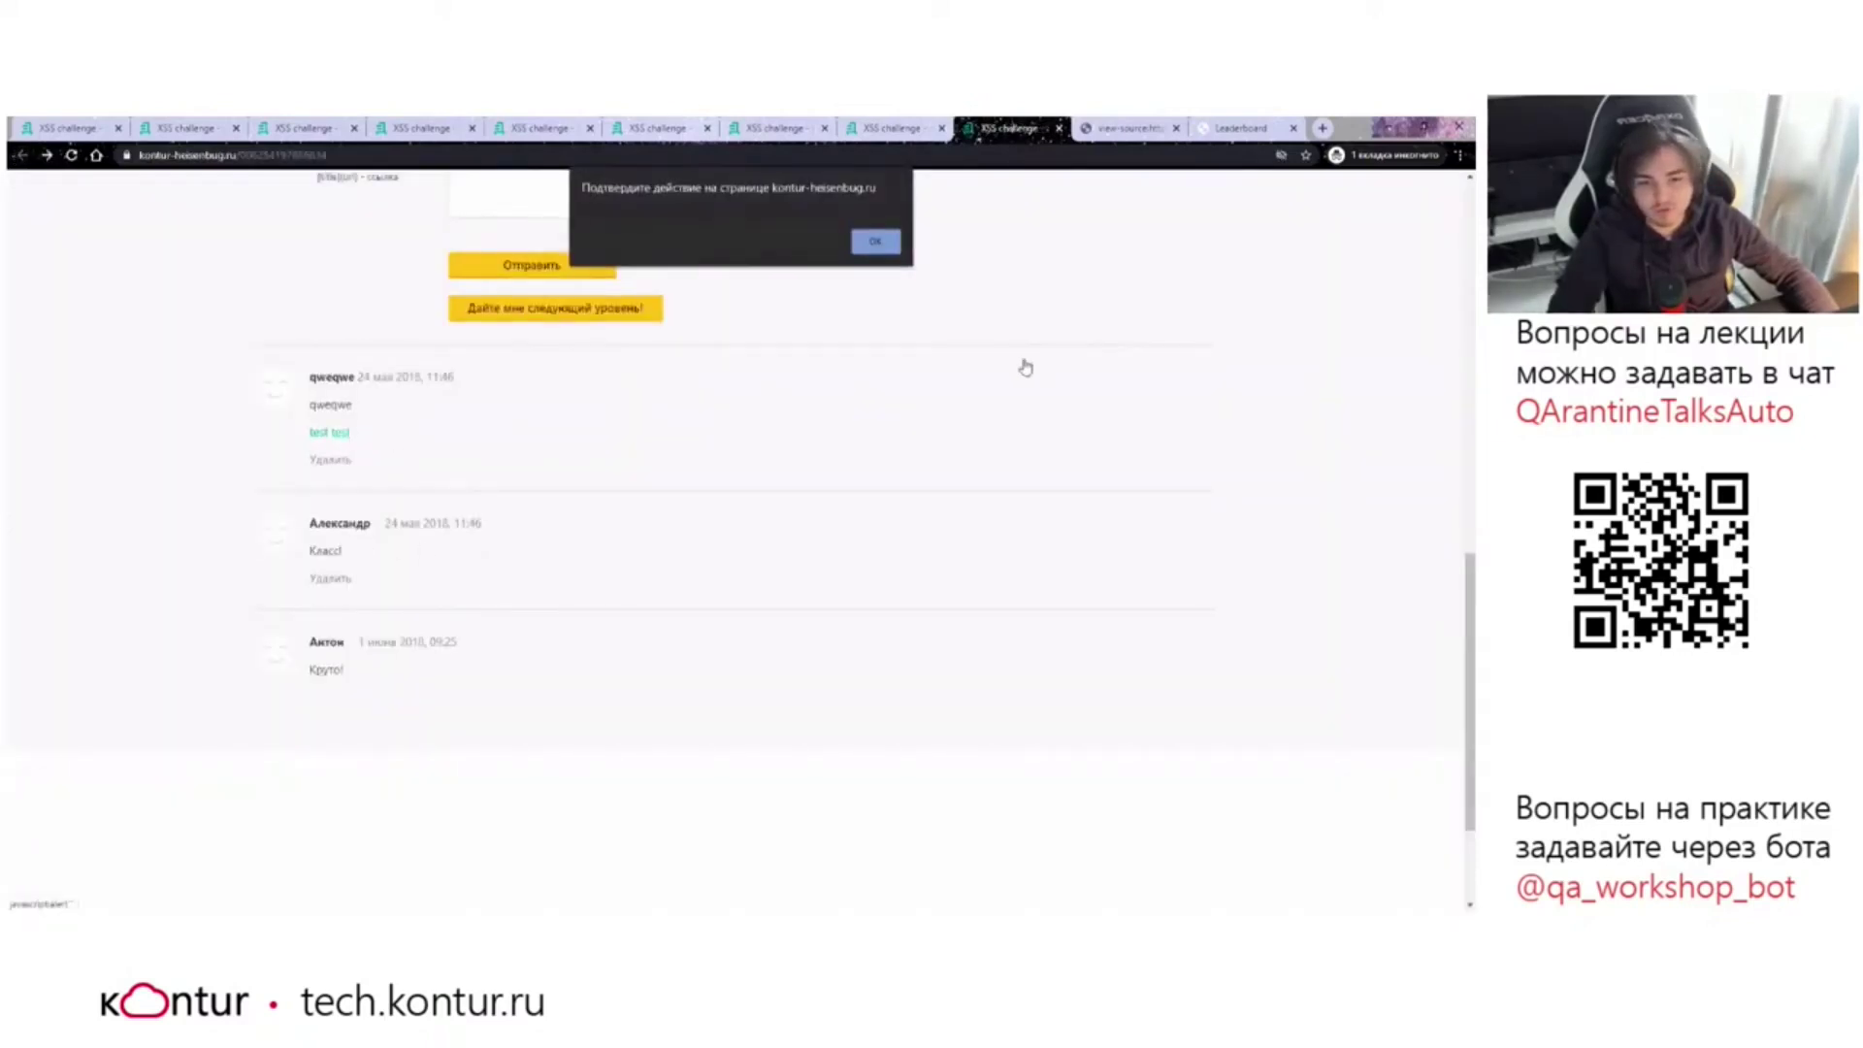
Dismiss the alert and confirm the next-level code to move on to the following challenge level.
left_click(873, 240)
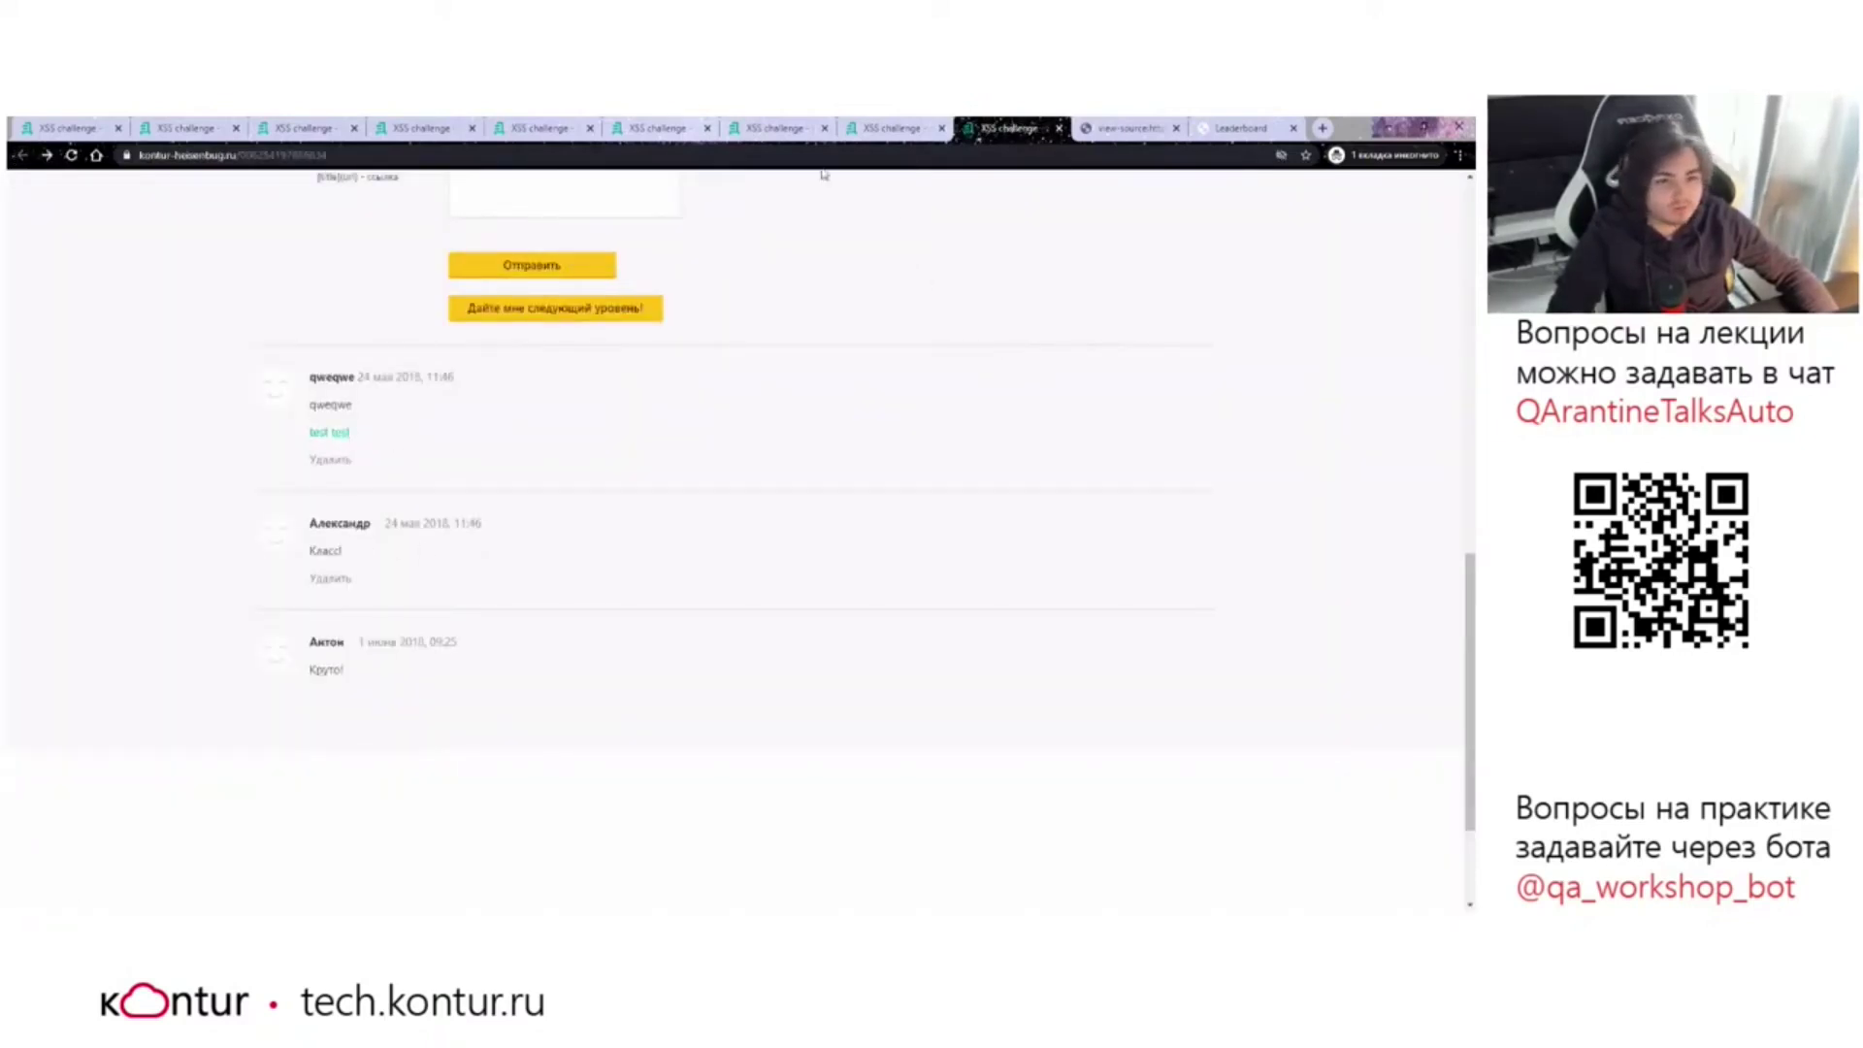
scroll(582, 437, "up", 2)
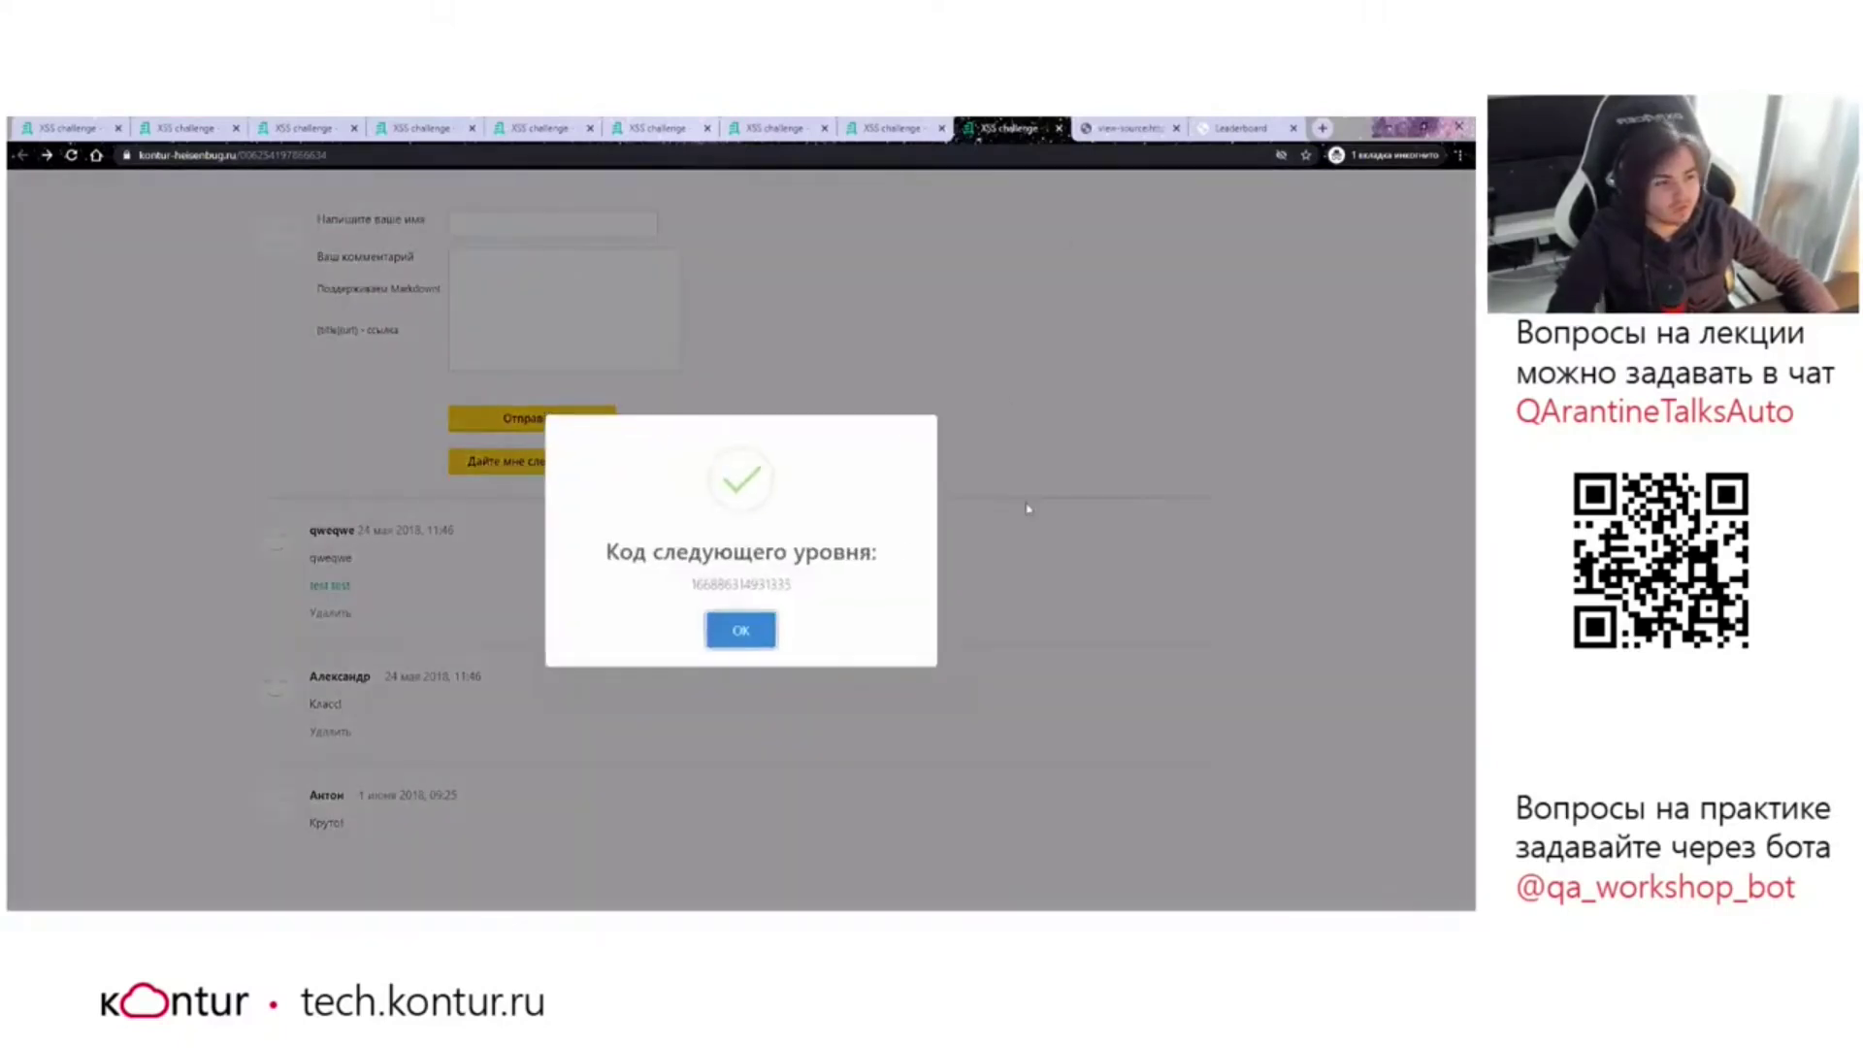
left_click(742, 630)
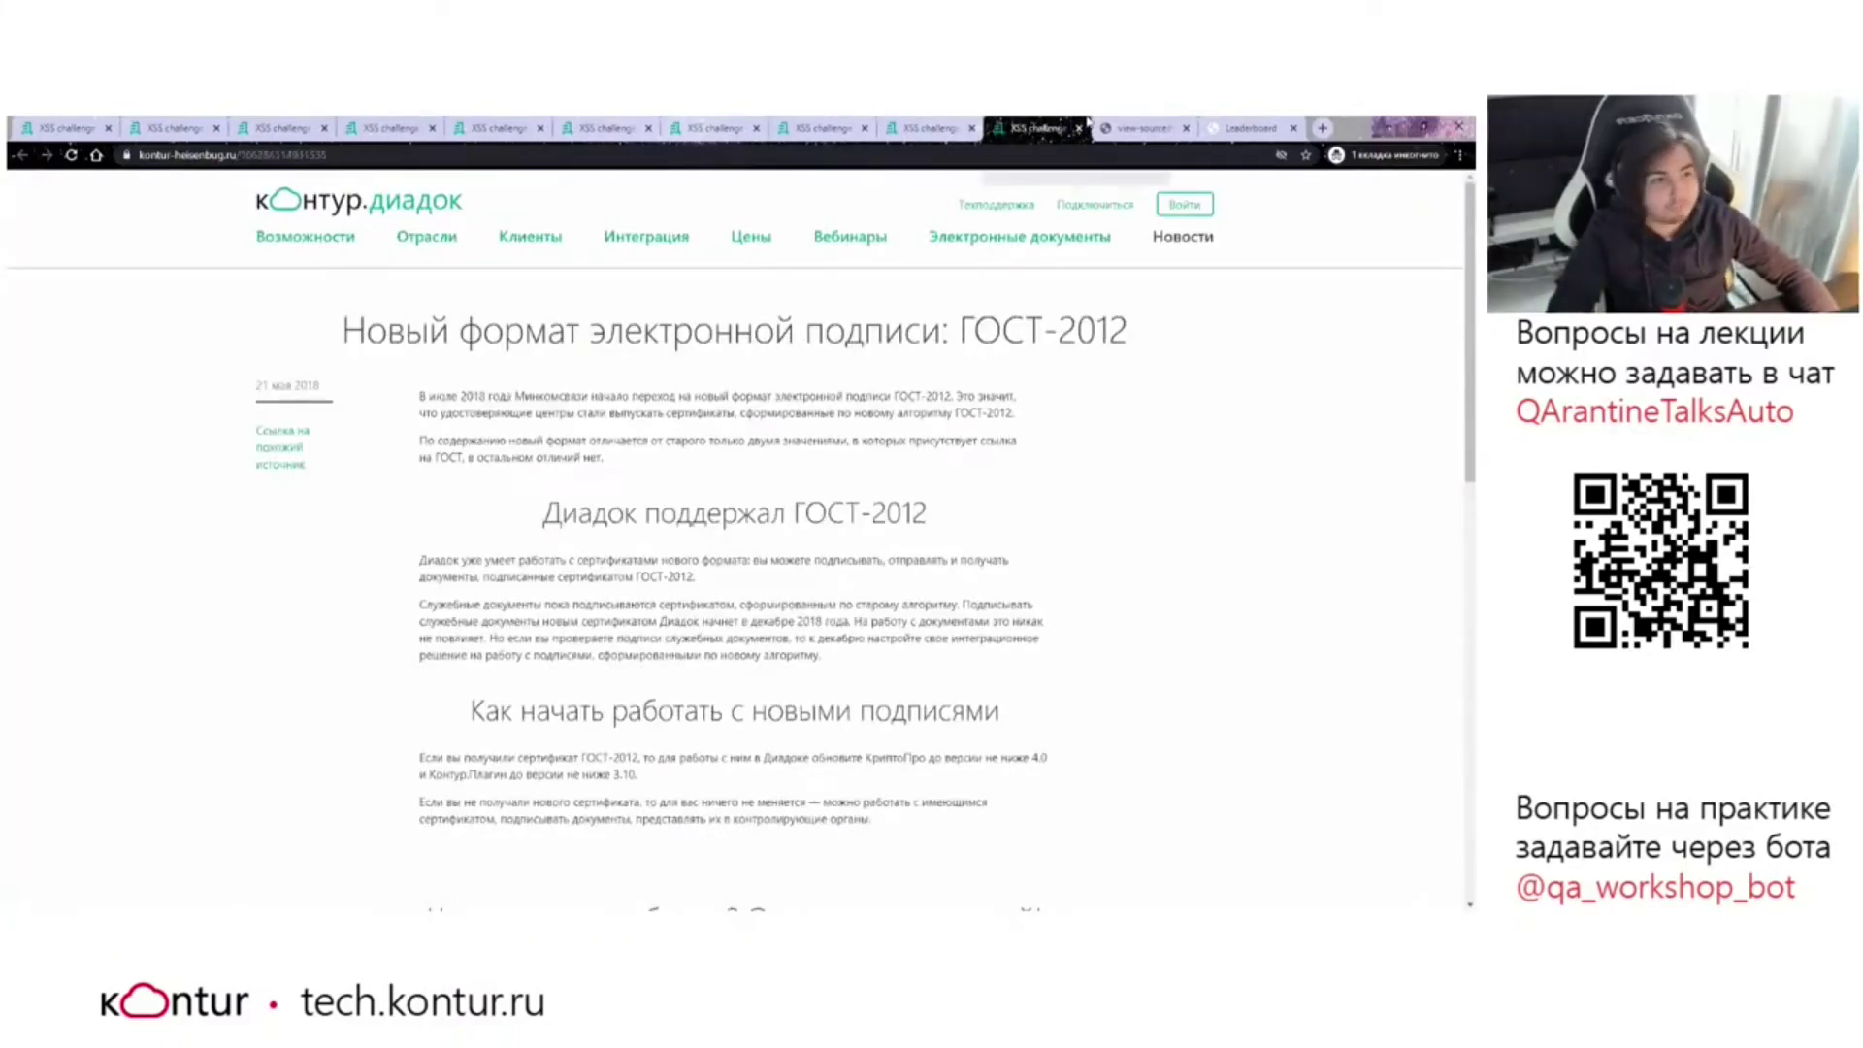
Send a comment with qweqwe as both name and text on the newly opened level.
scroll(602, 529, "down", 5)
scroll(602, 529, "down", 3)
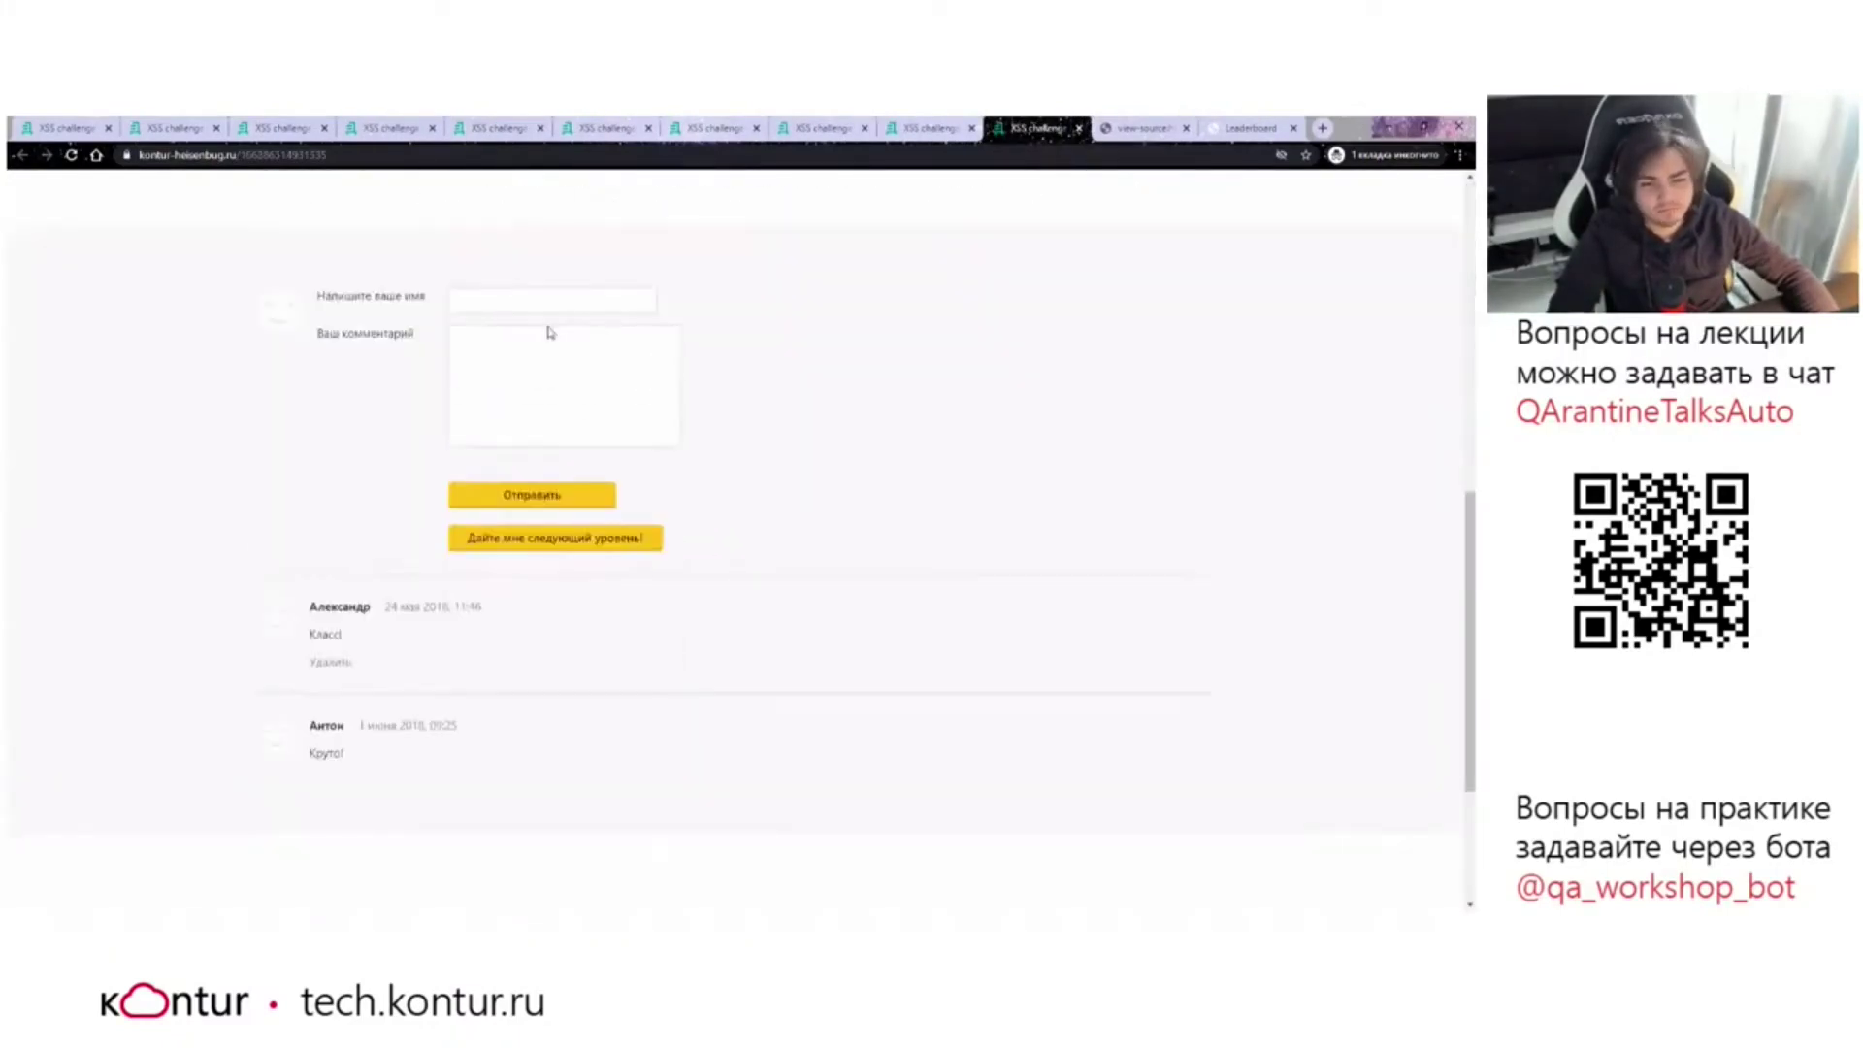
scroll(602, 529, "up", 1)
left_click(563, 377)
type("qweqwe")
left_click(588, 477)
type("qweqwe")
left_click(582, 579)
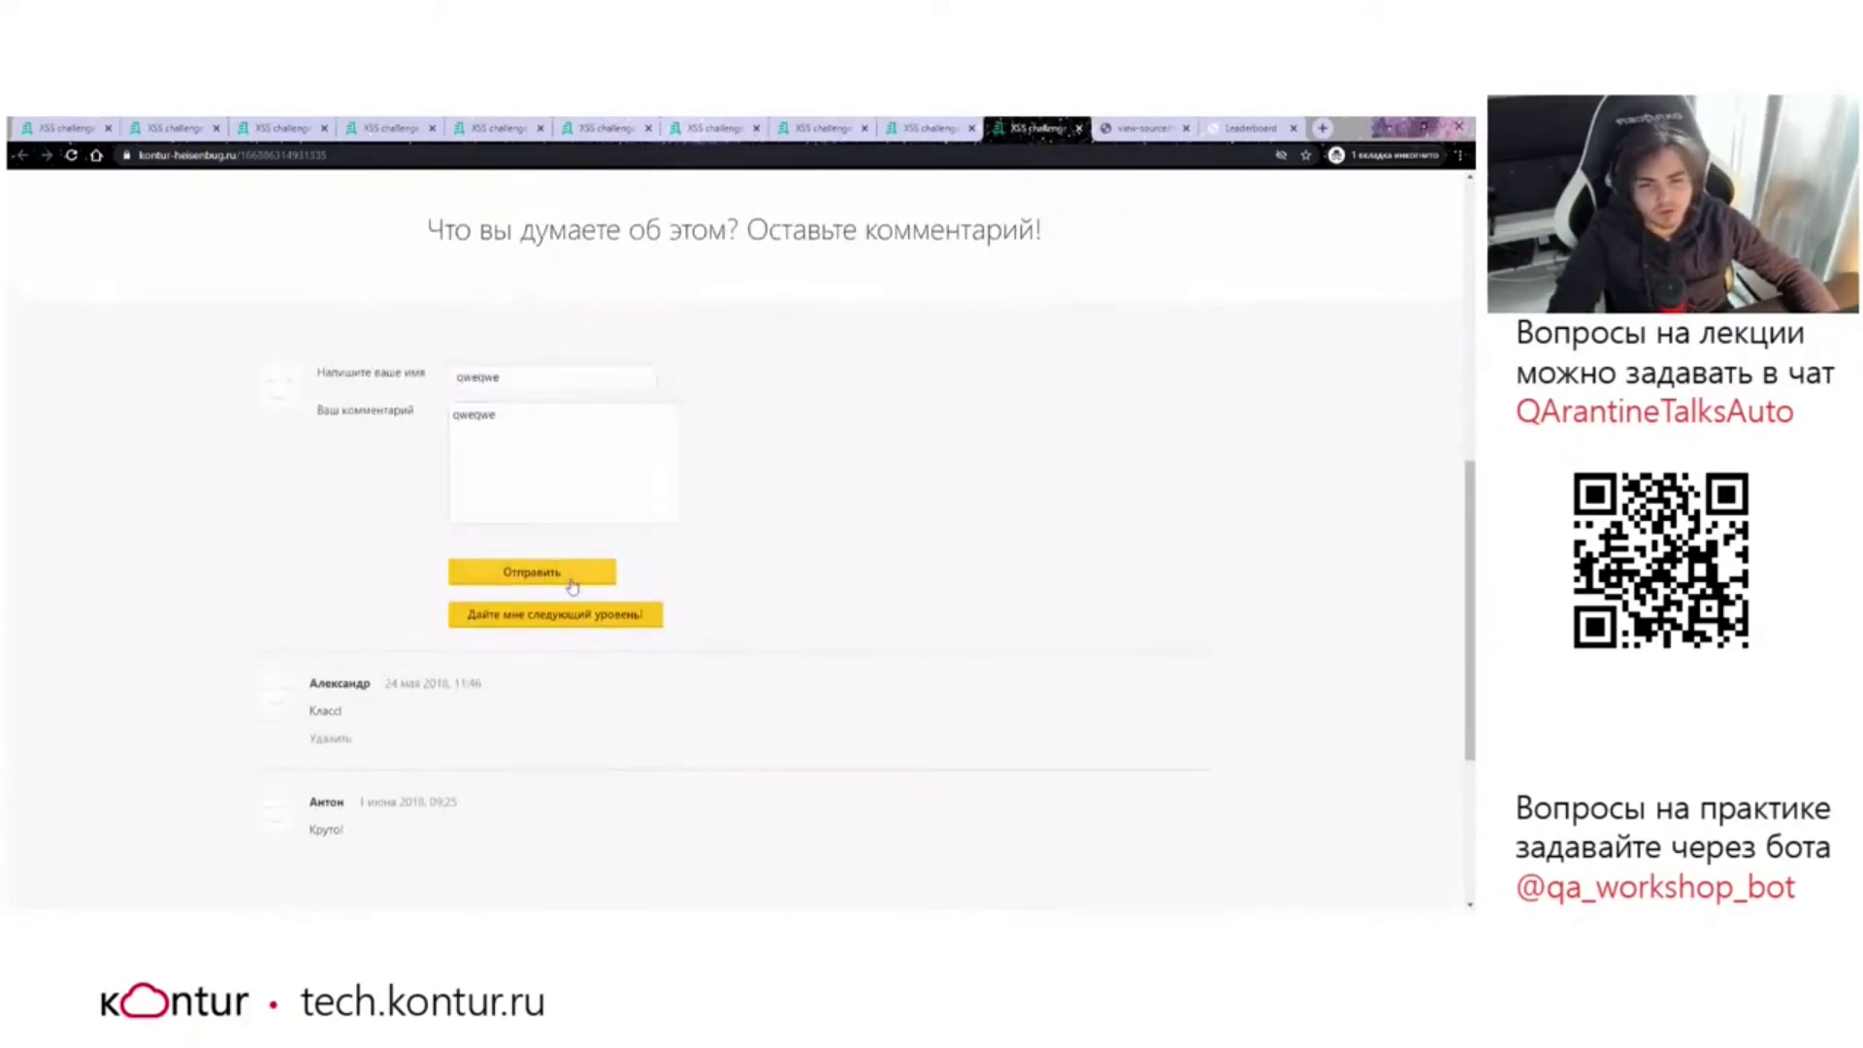
Search the new level's element tree for qweqwe to examine how the comment is inserted, and close the developer tools.
key("F12")
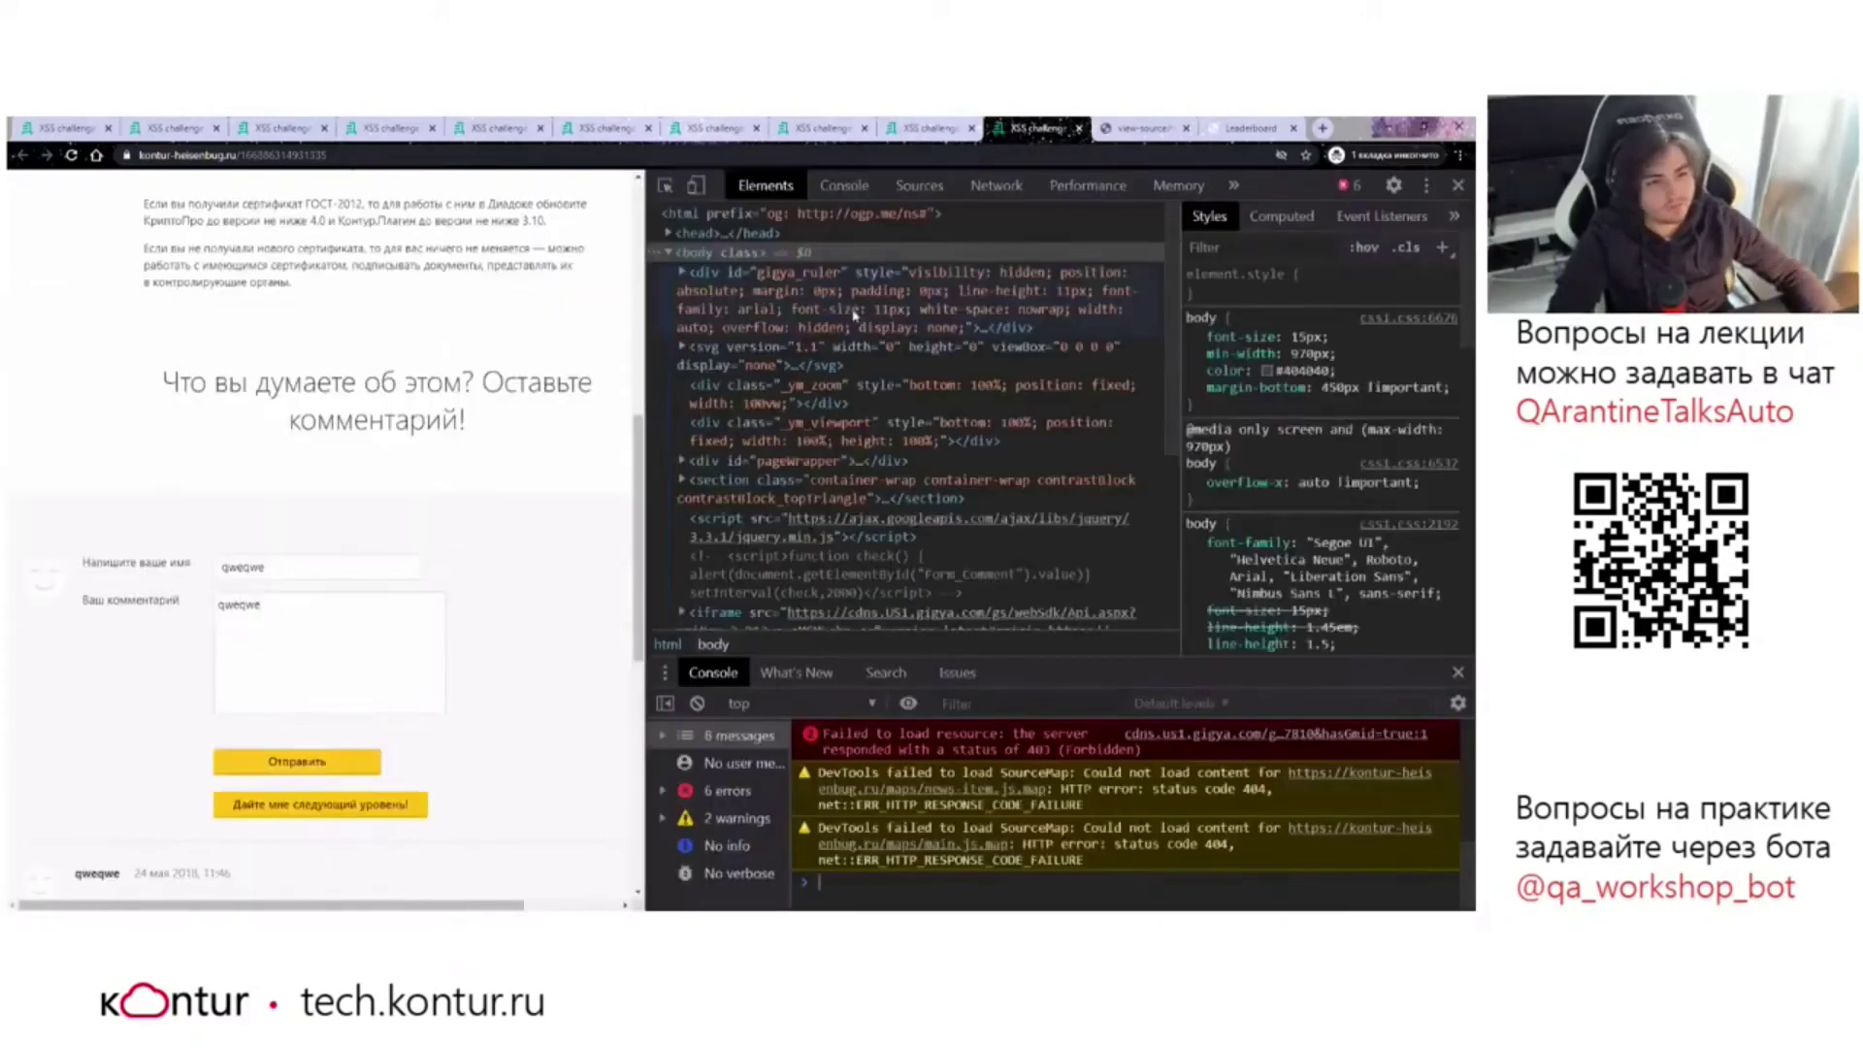
key("ctrl+f")
type("qweqwe")
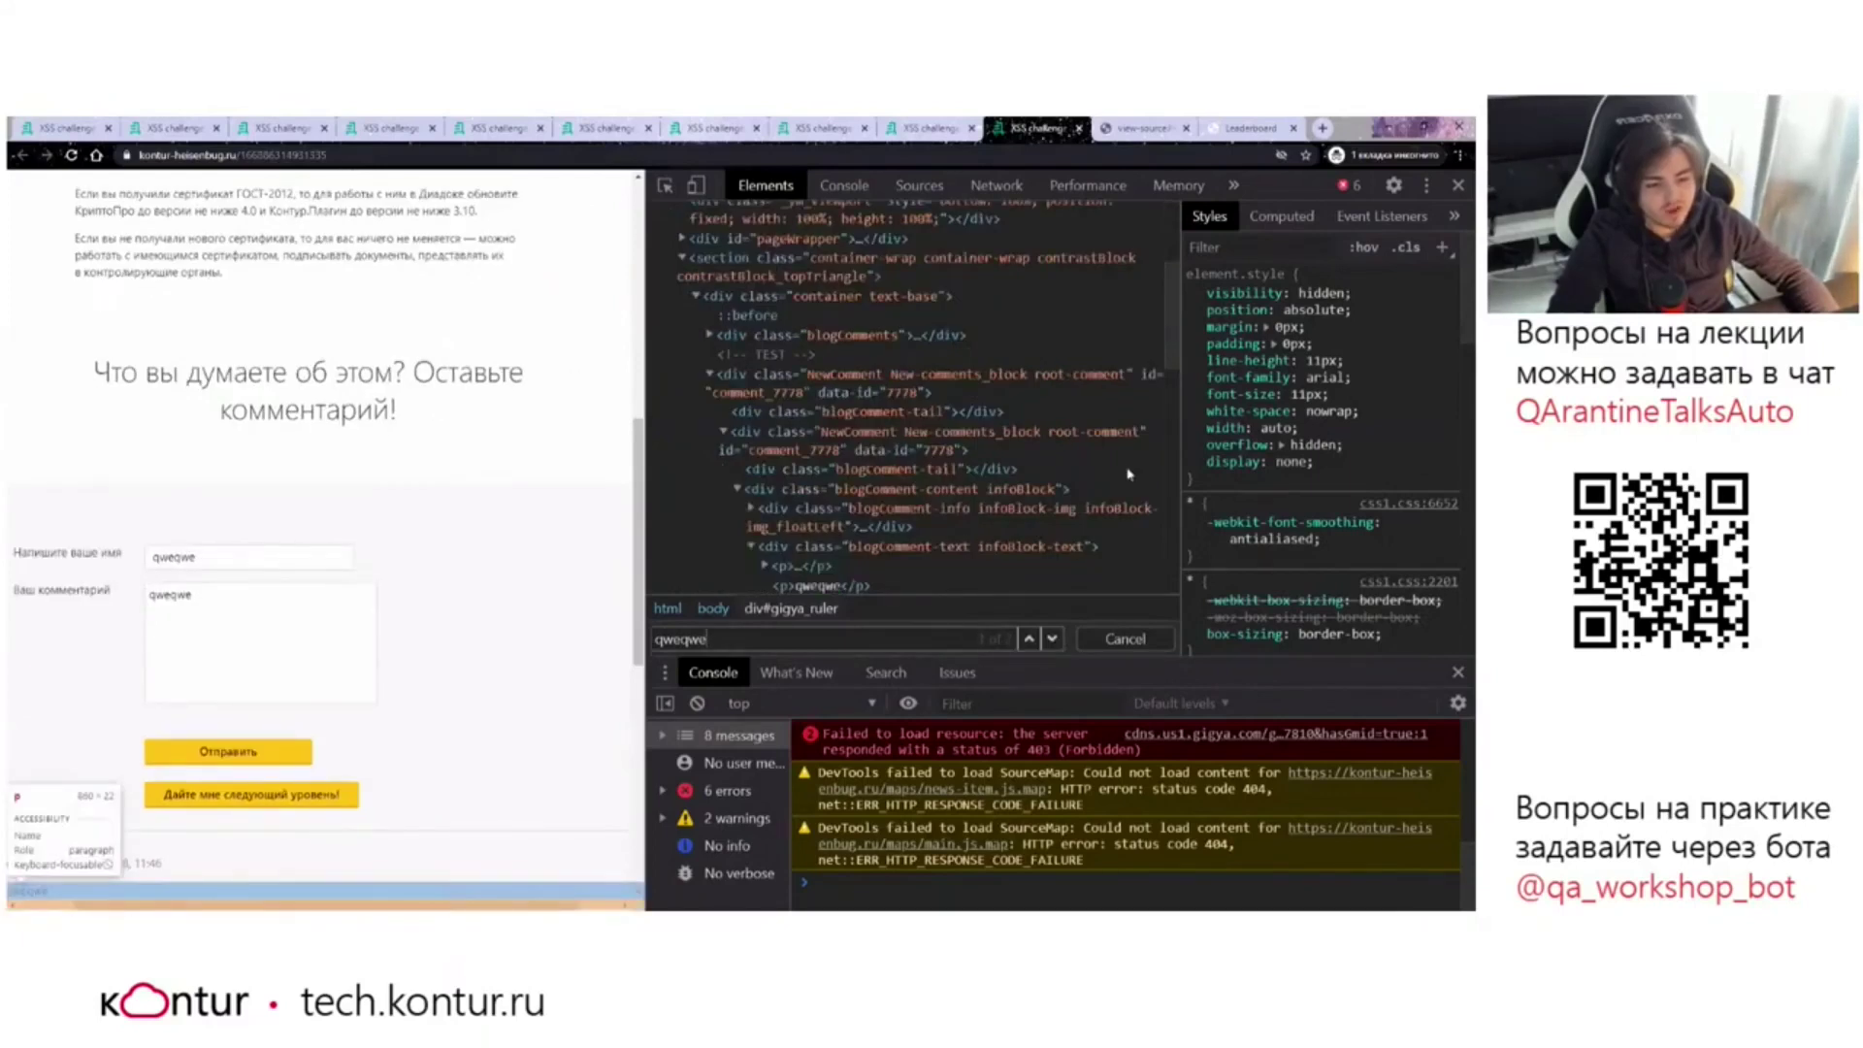
key("F12")
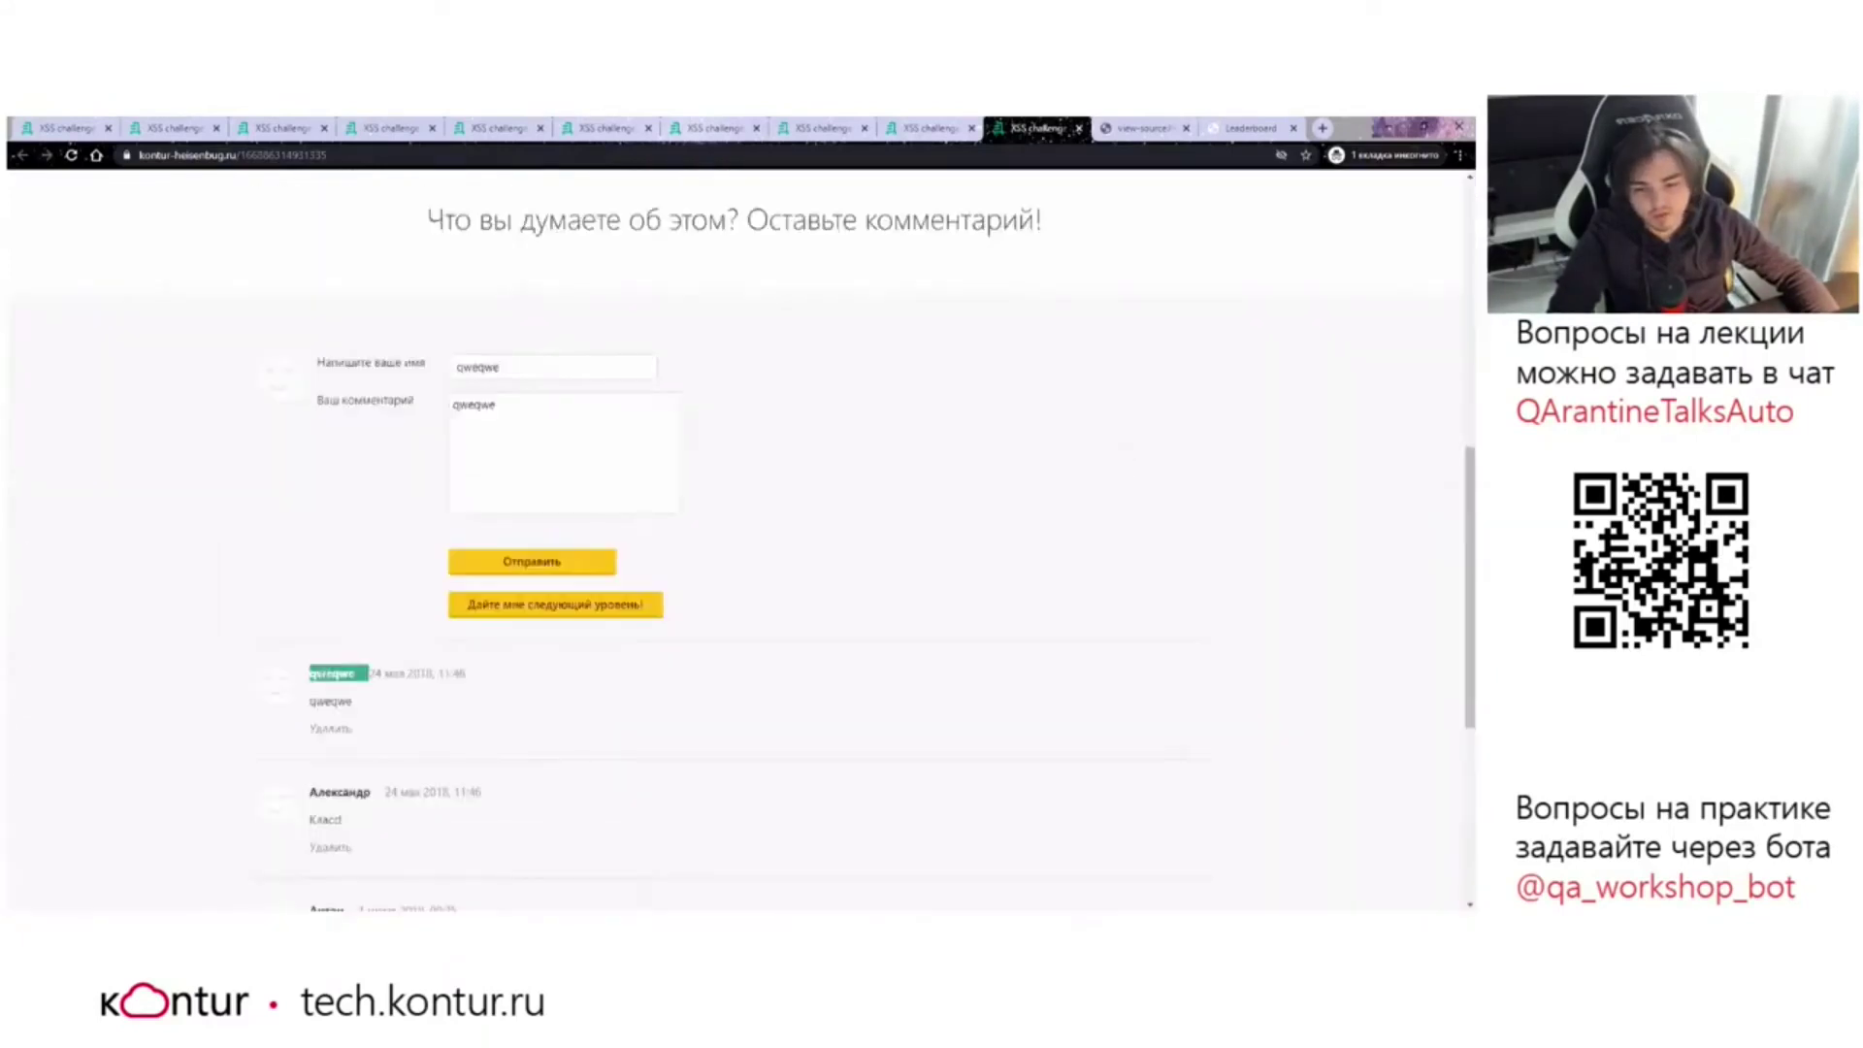
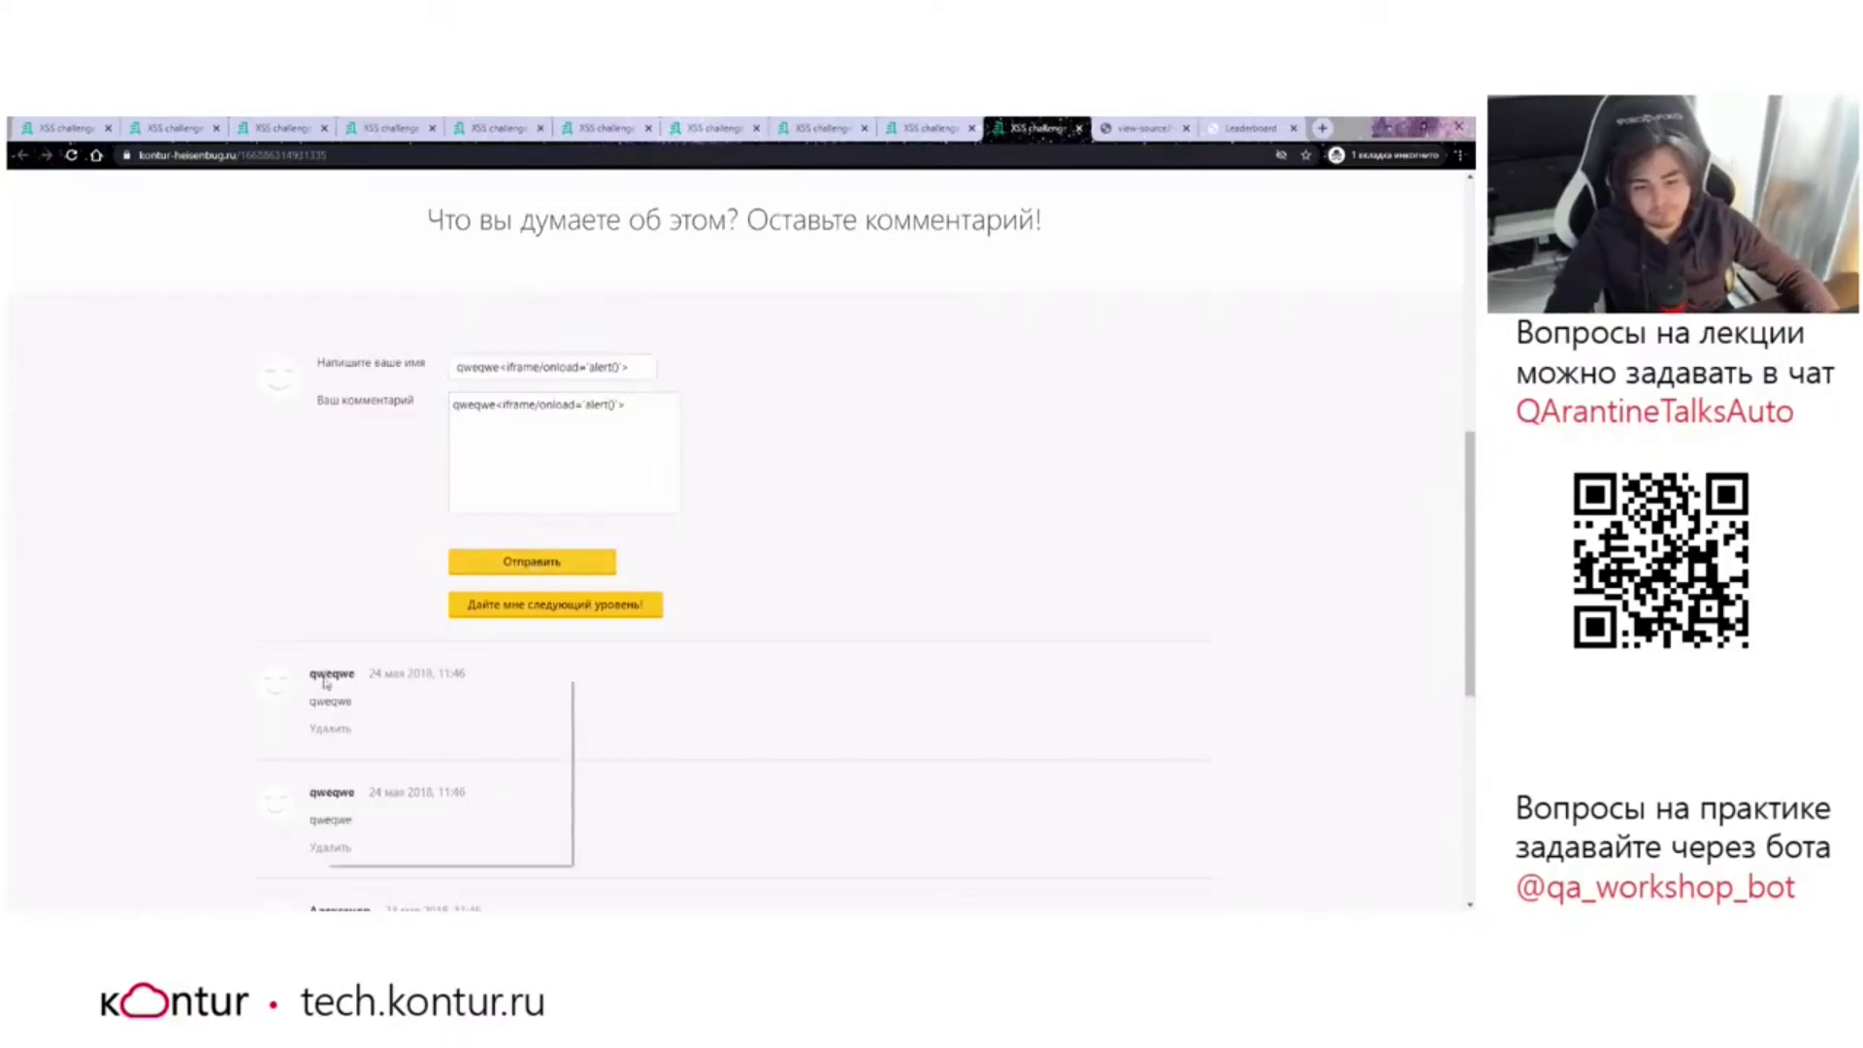
Inspect the newest comment's author name in the element tree and compare it with the iframe payload in the name field.
left_click(403, 854)
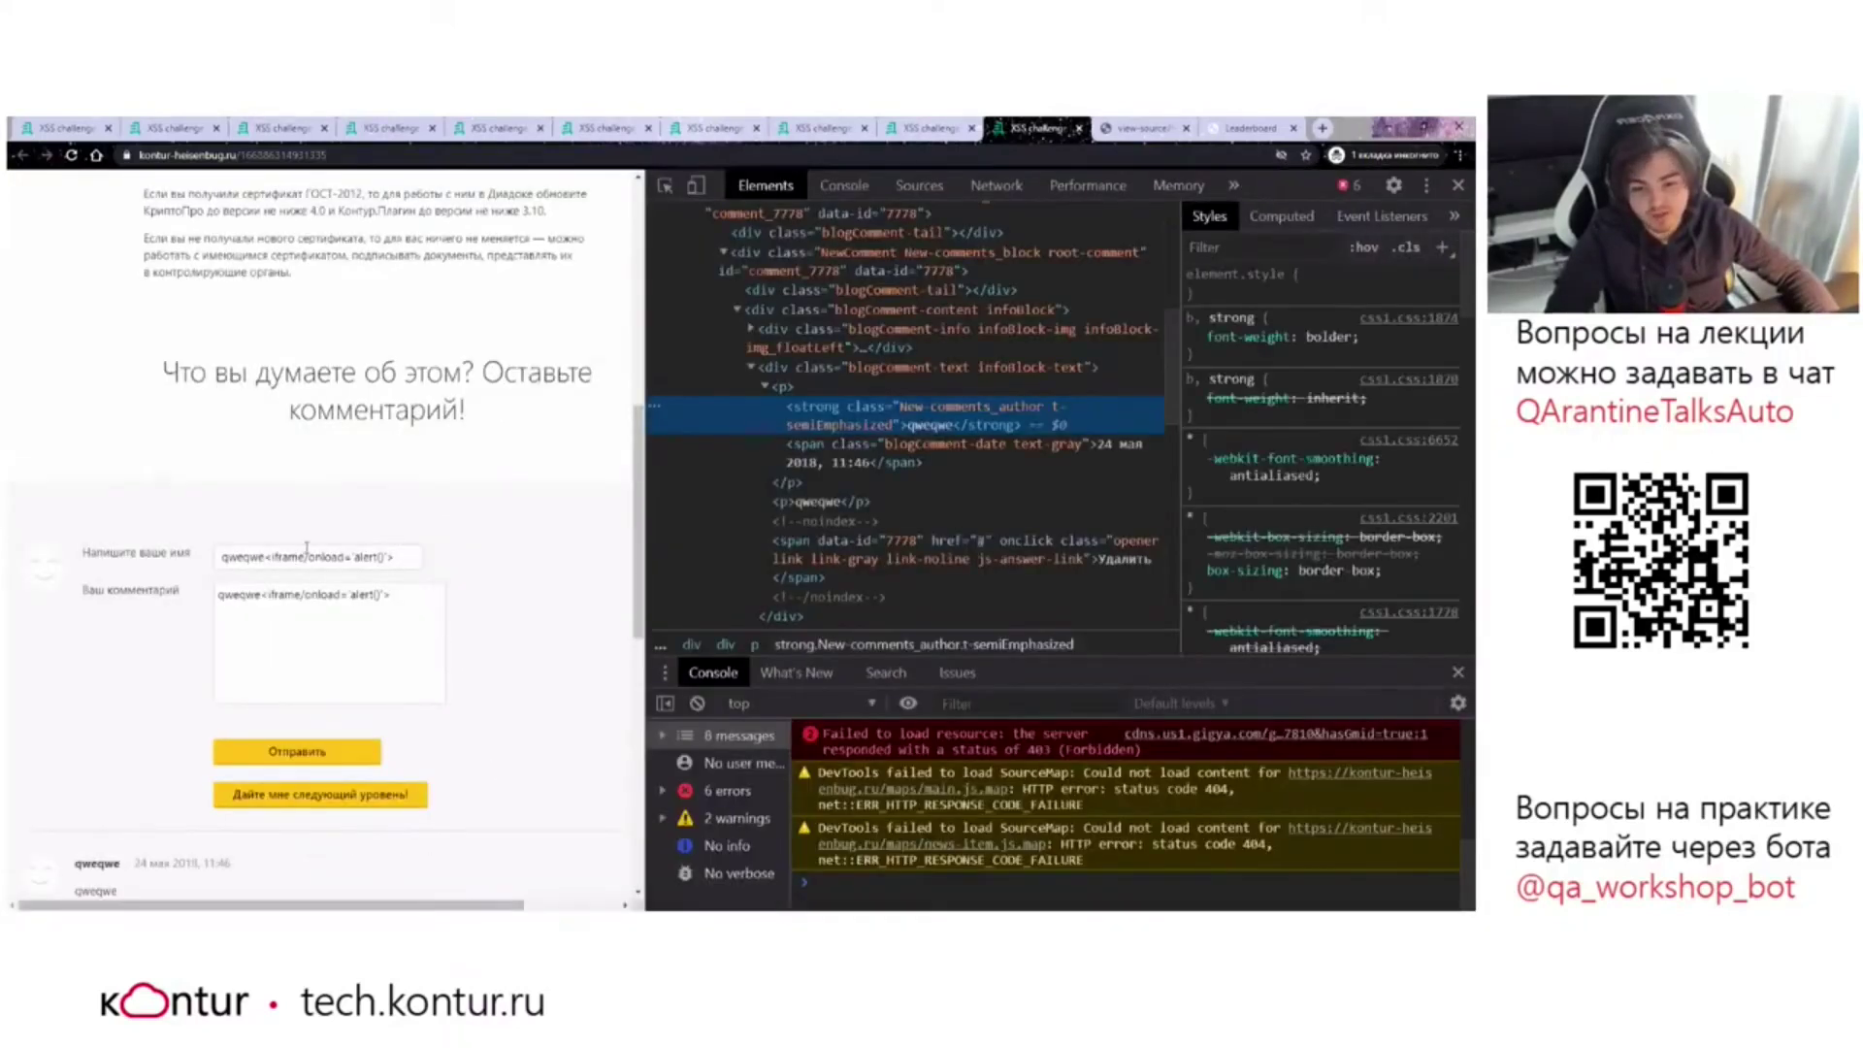
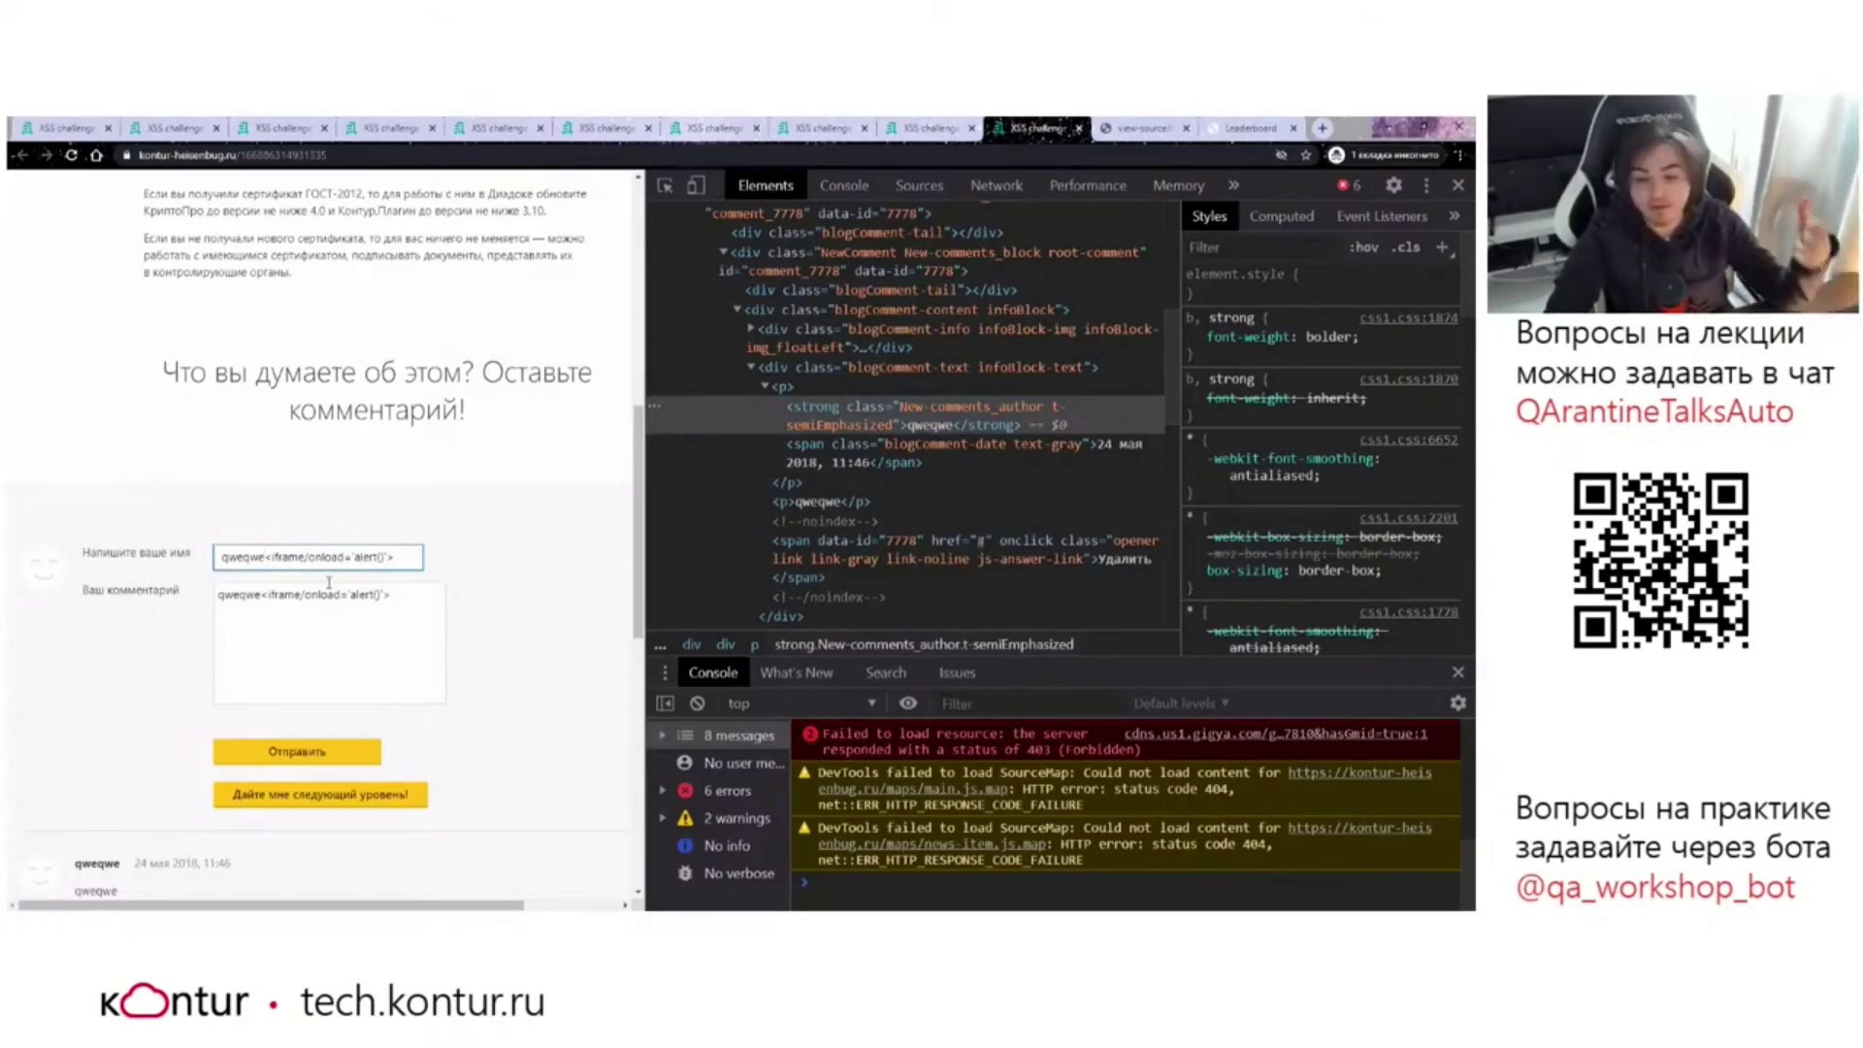
key("shift+End")
key("End")
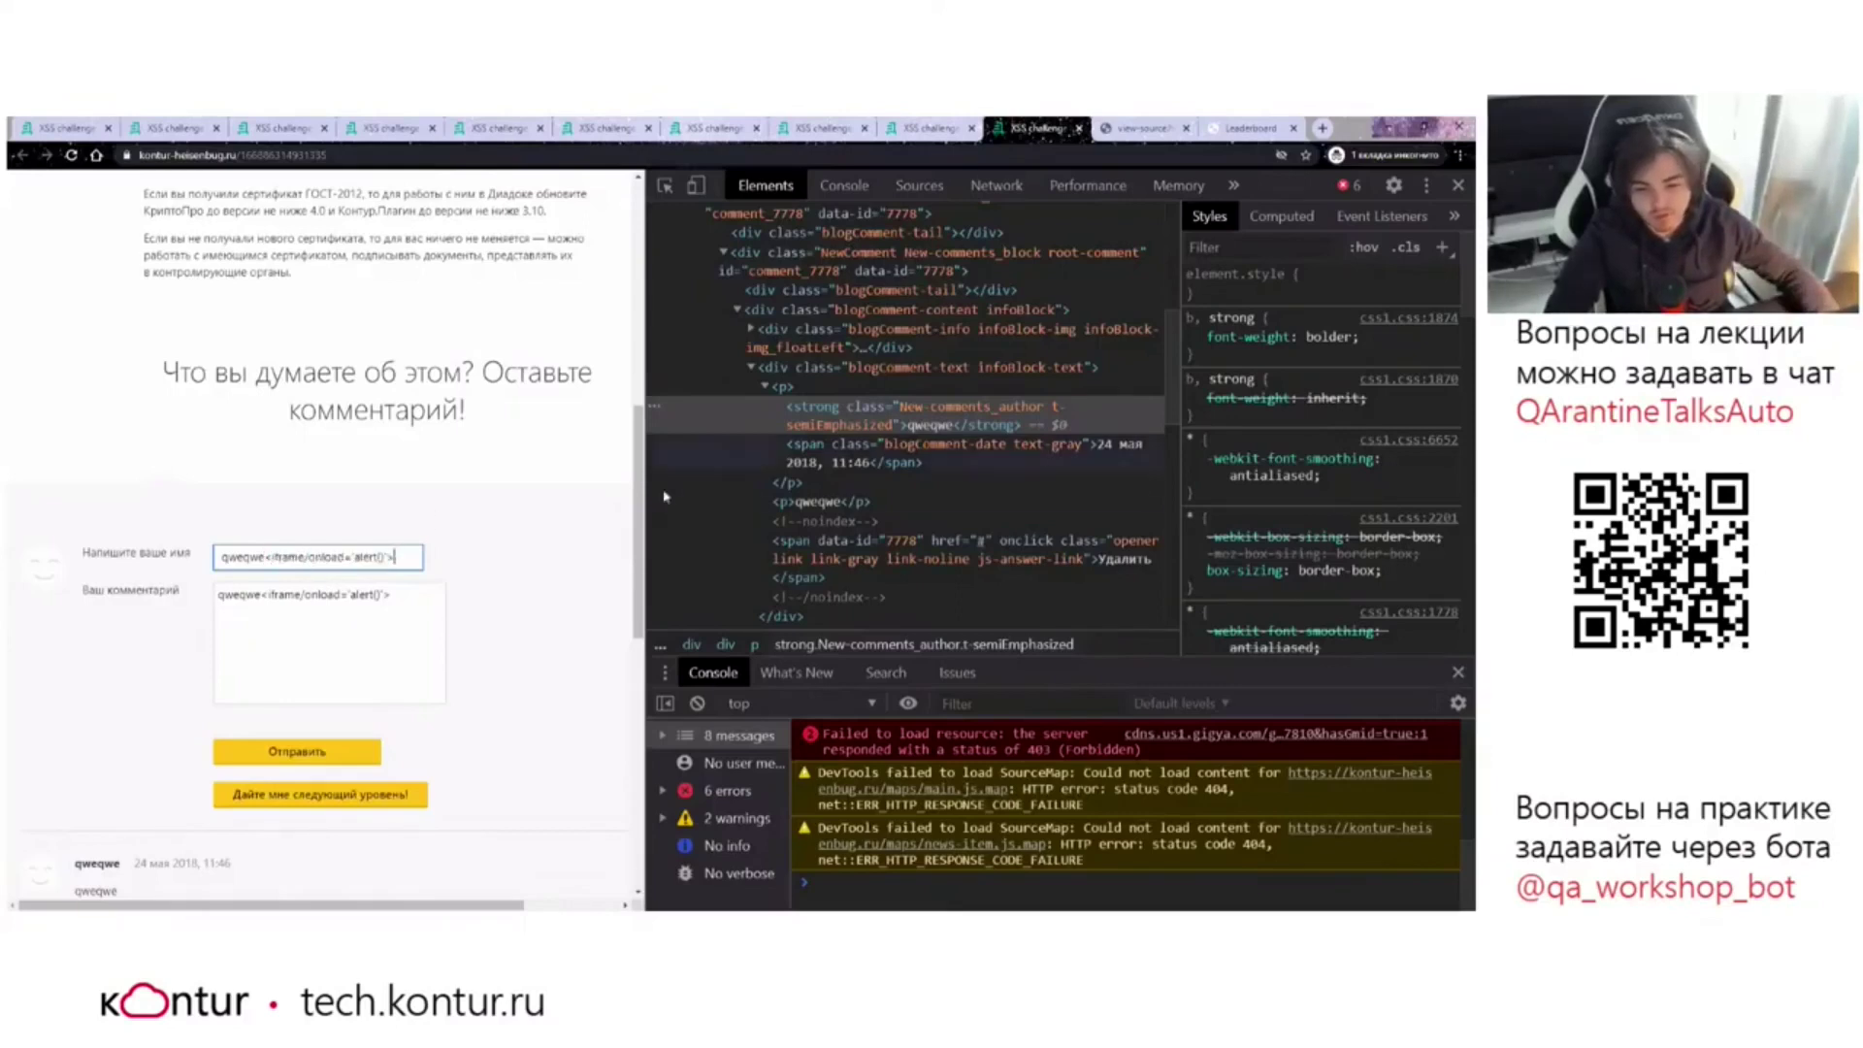
Show the network log and send the comment with qweqwe<iframe/onload='alert()'> as name and text while requests are recorded.
left_click(978, 191)
left_click_drag(762, 451, 831, 443)
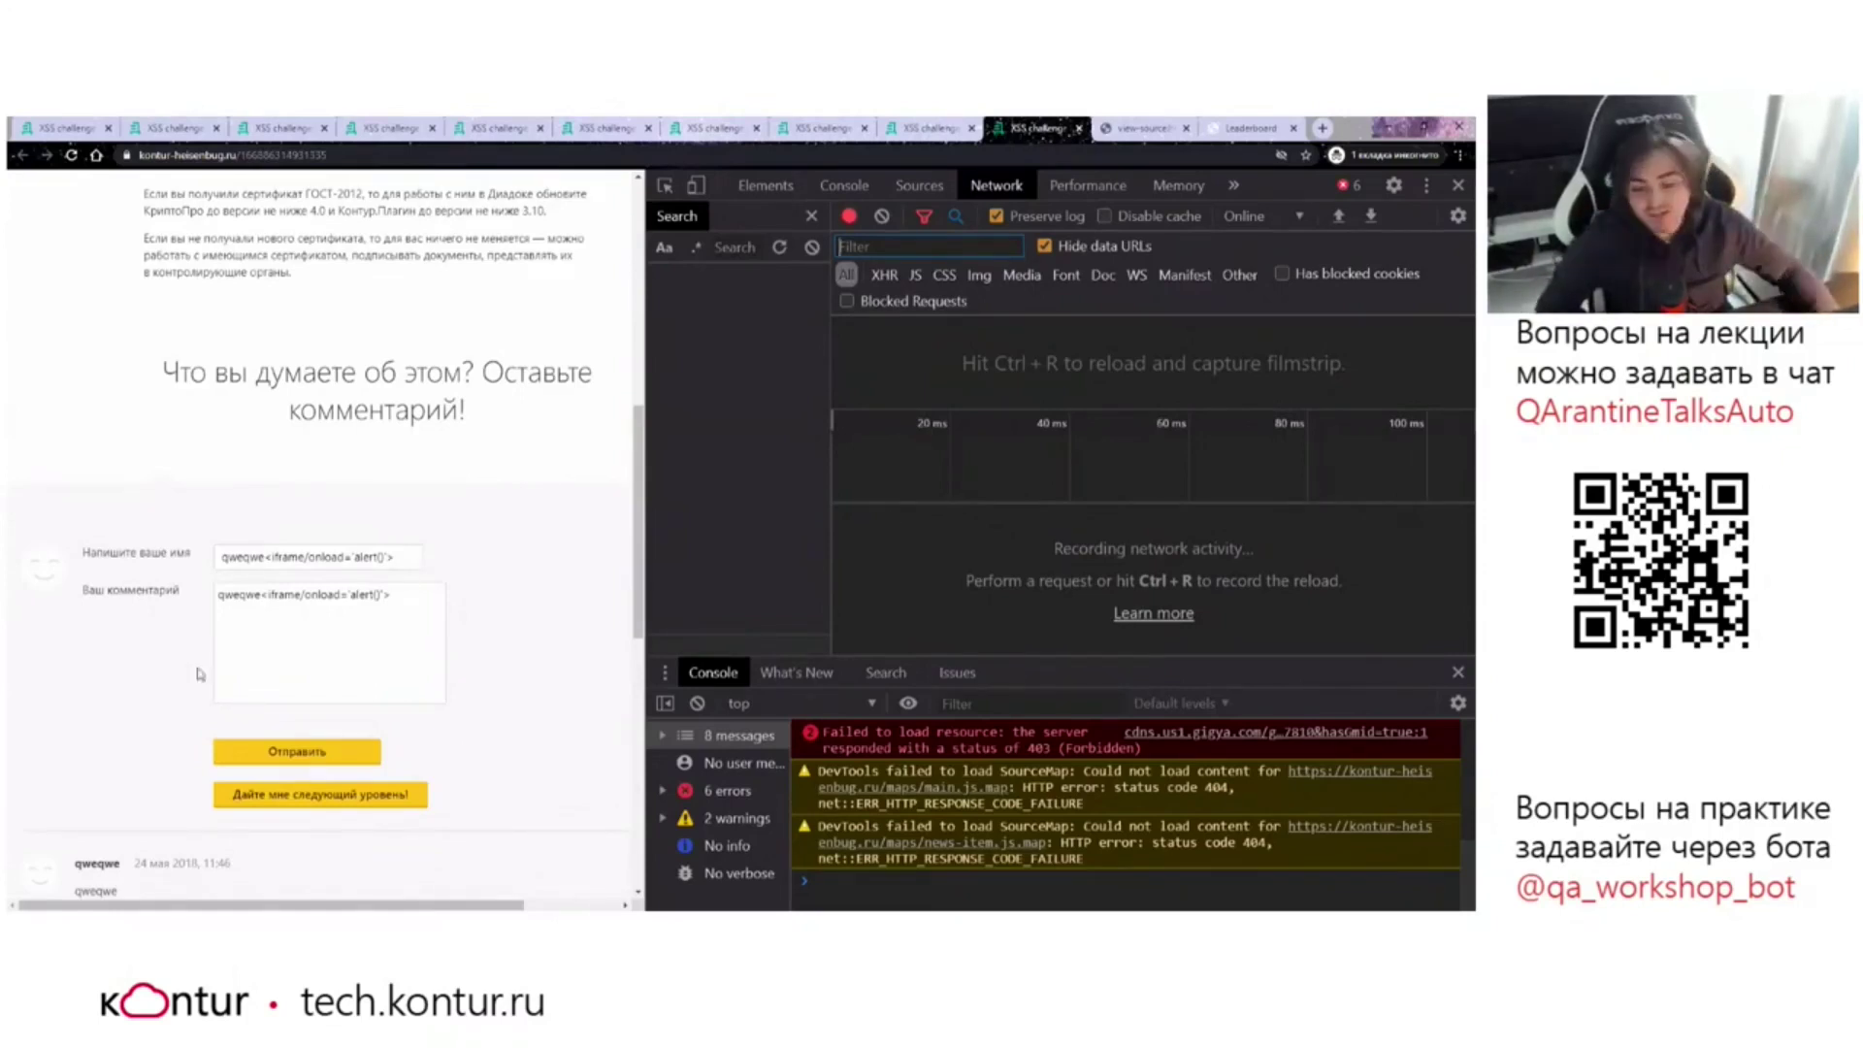
left_click(291, 751)
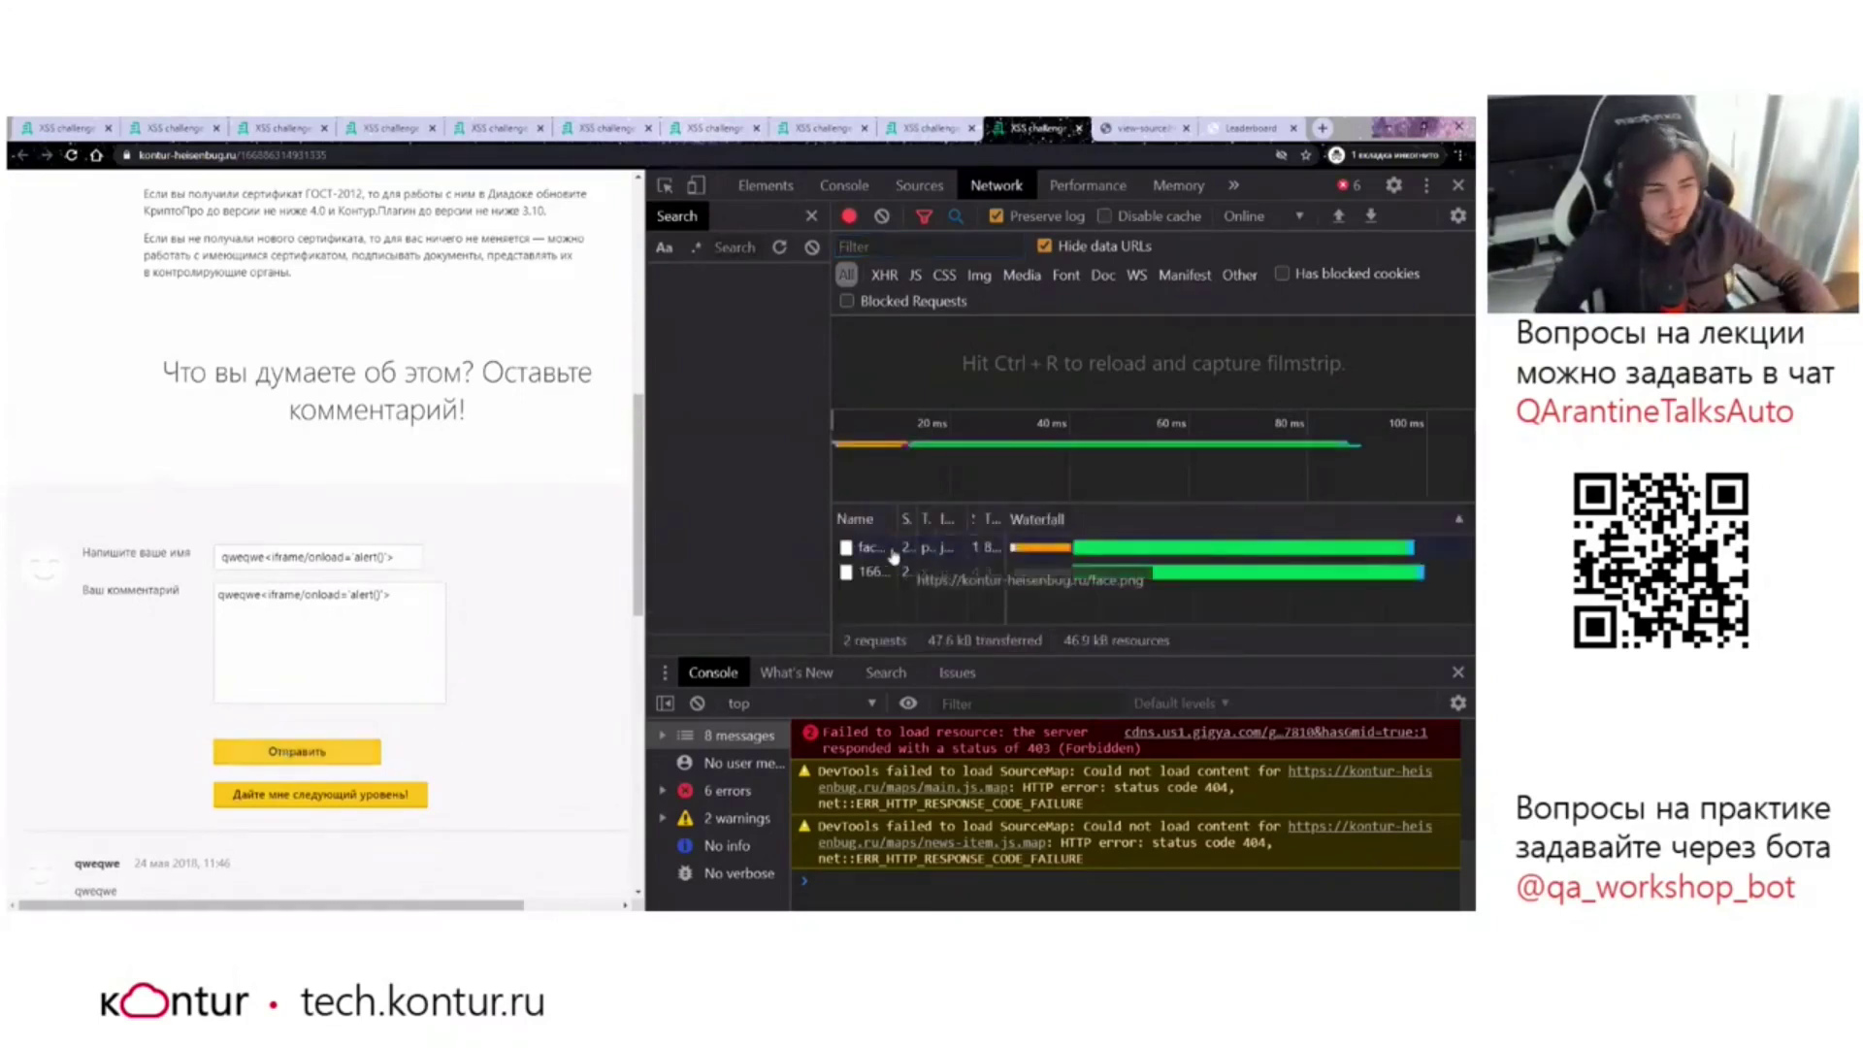
Widen the recorded request list and its name column, and open the details of the comment's POST request.
left_click_drag(897, 516, 903, 515)
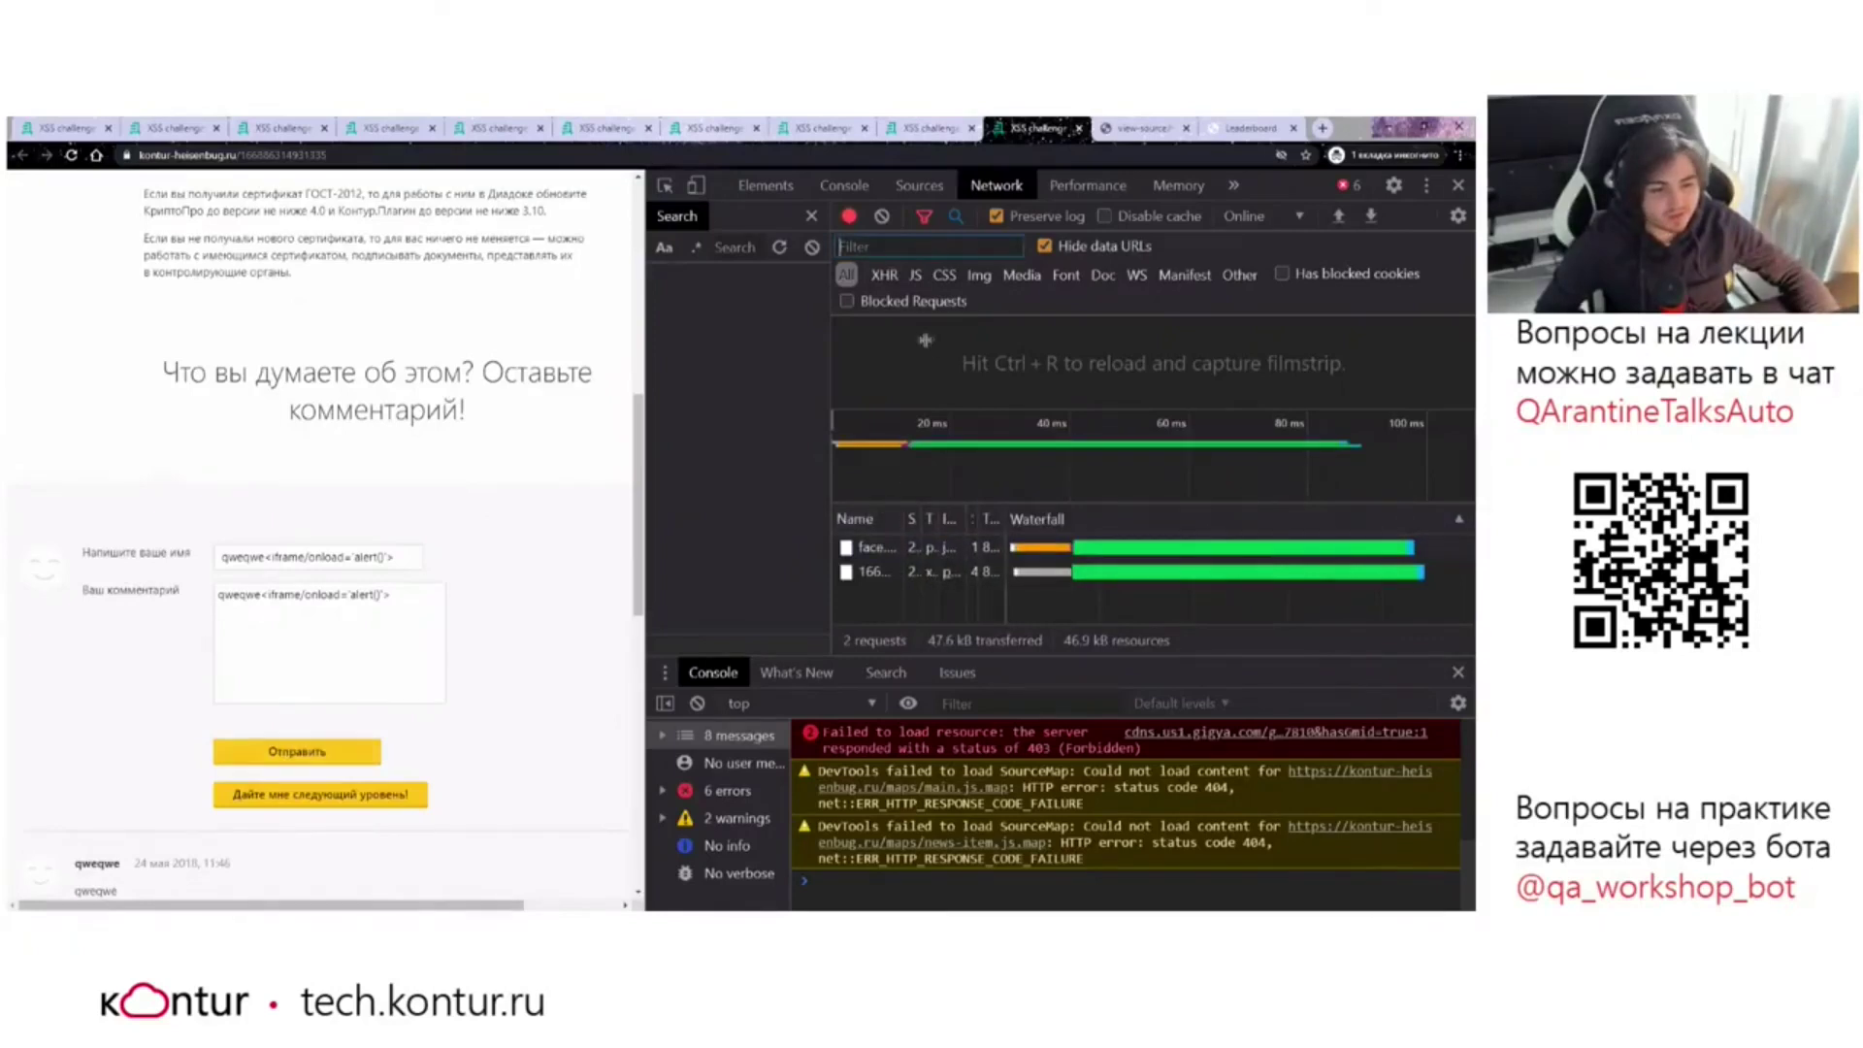
left_click_drag(826, 463, 655, 466)
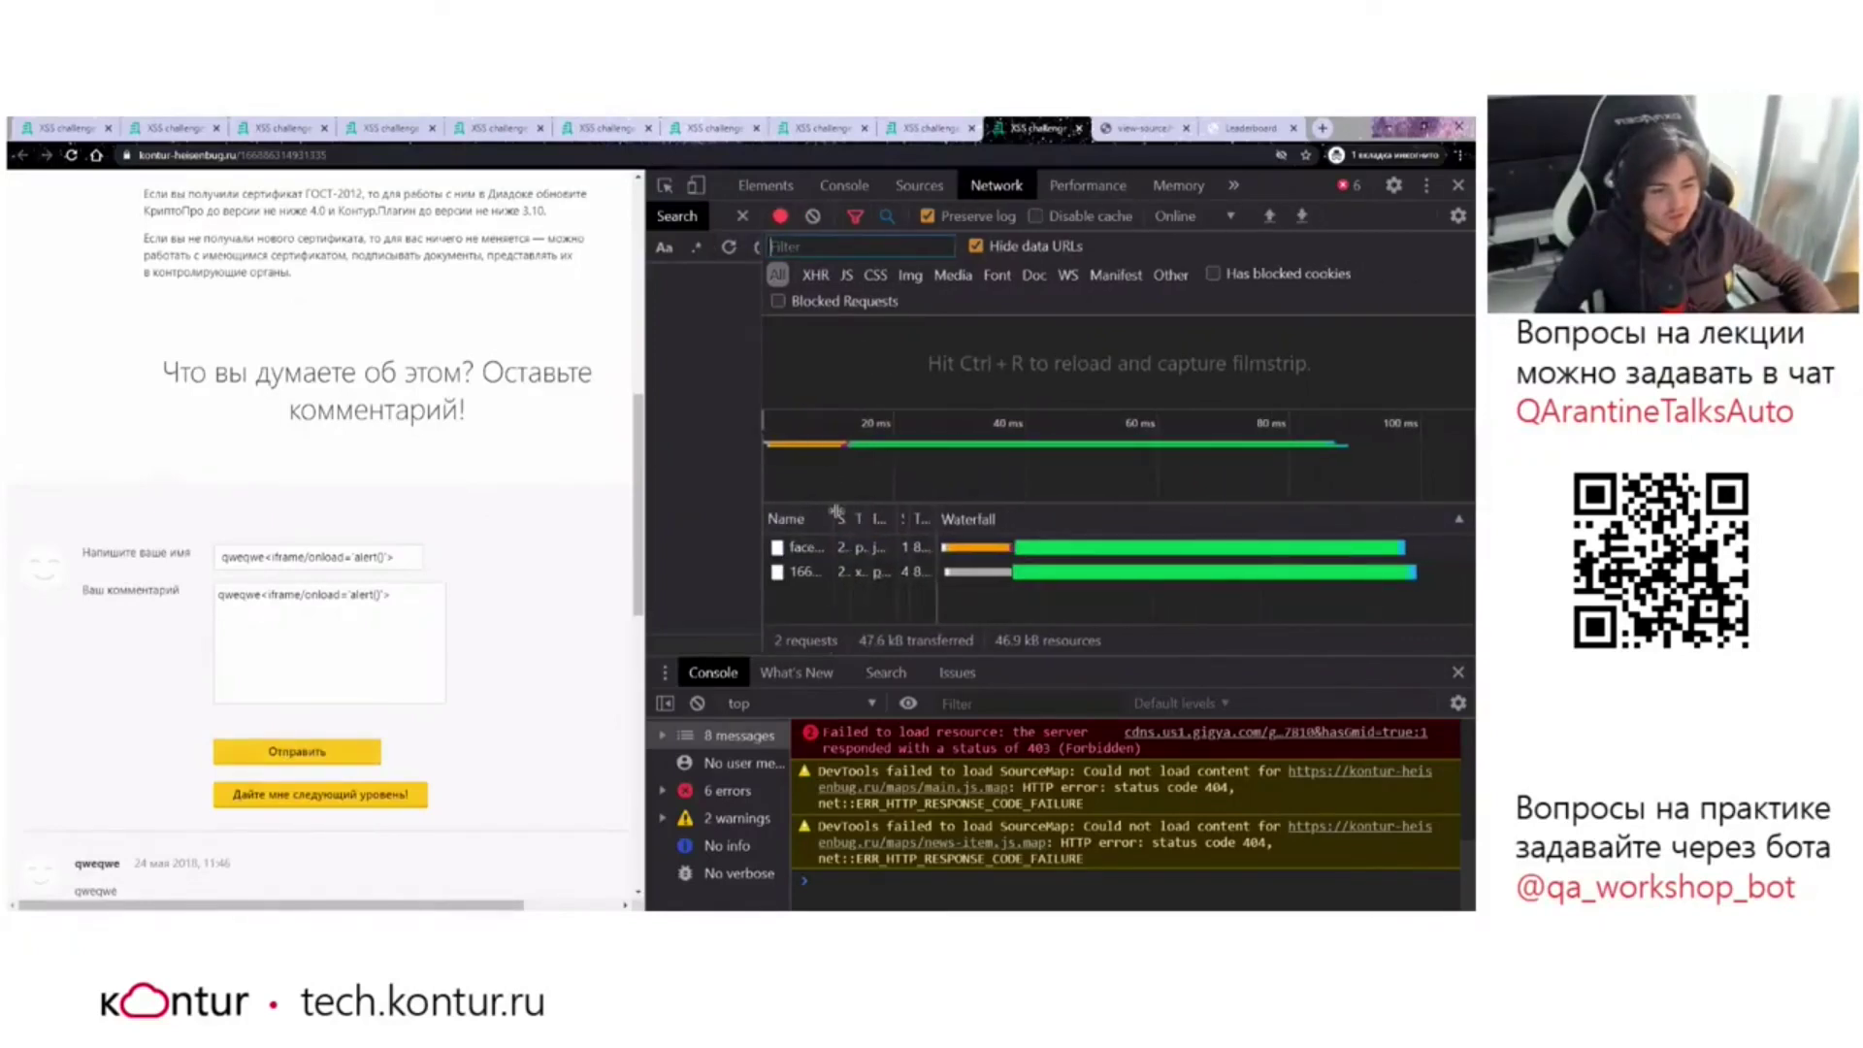
left_click_drag(941, 522, 1361, 522)
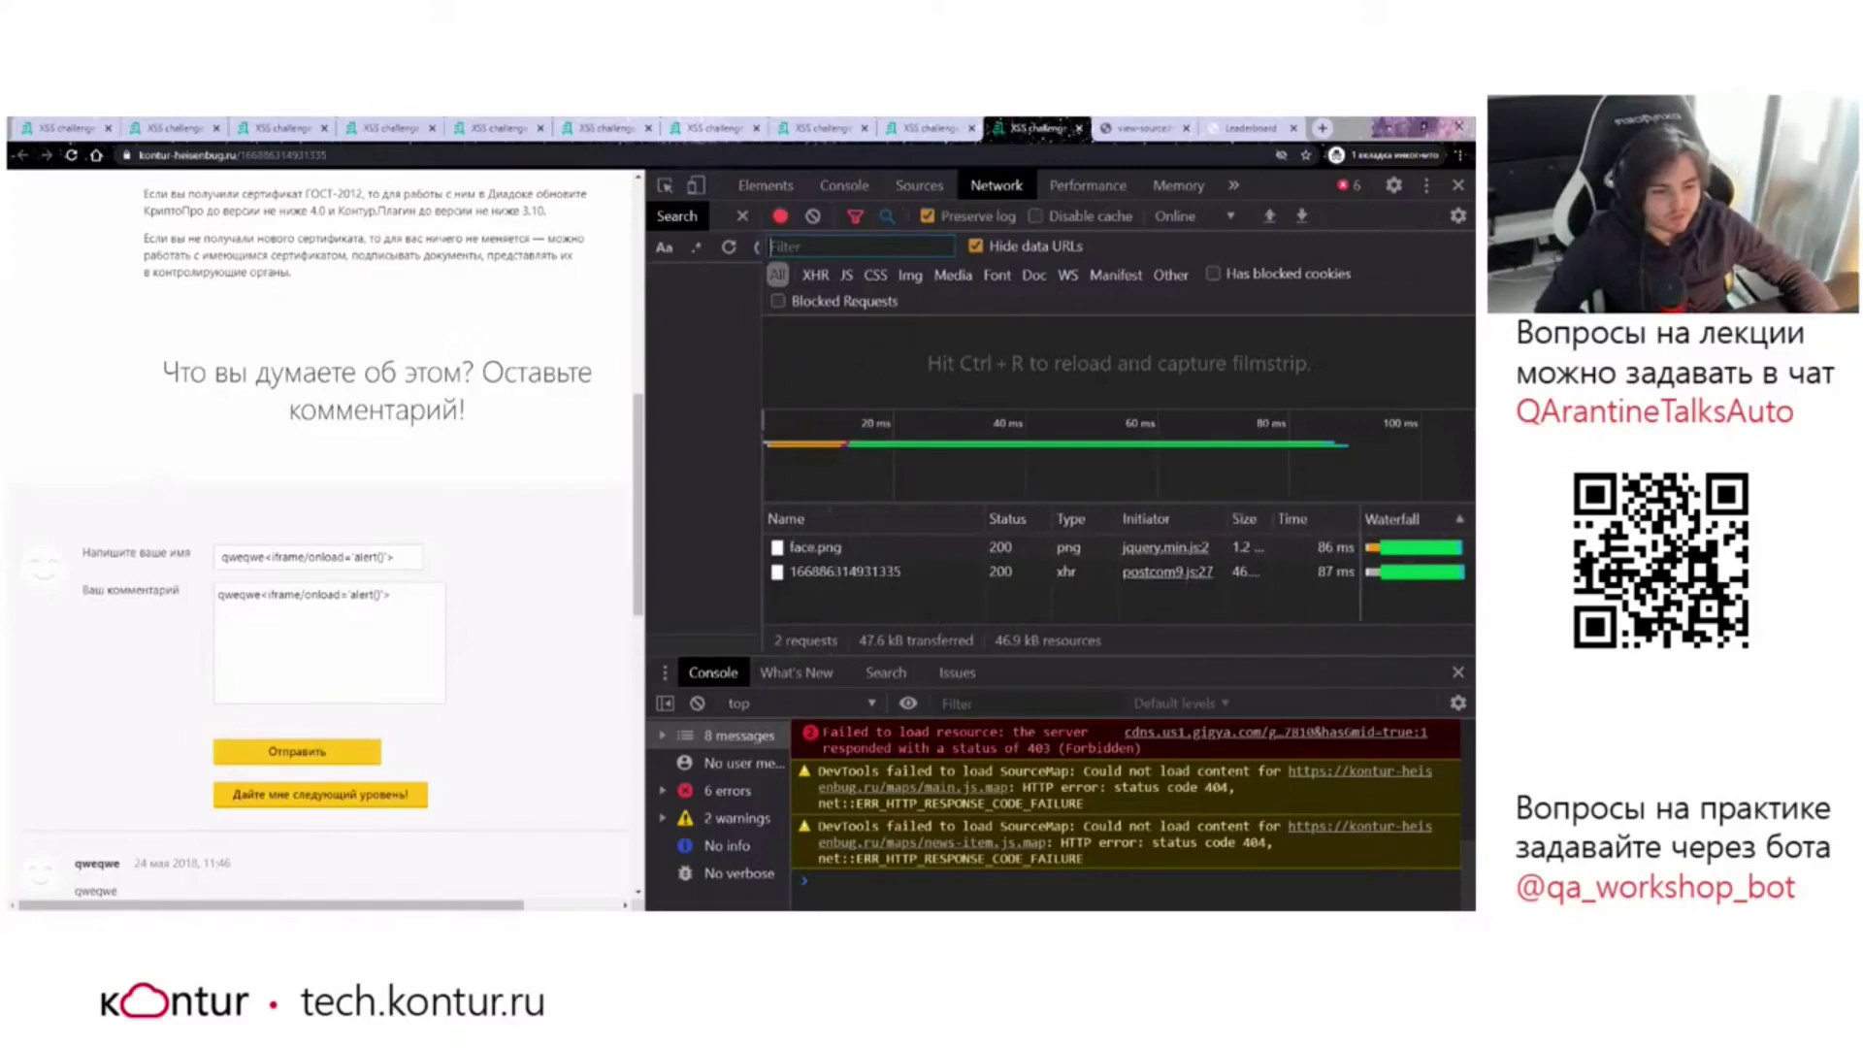
left_click(874, 573)
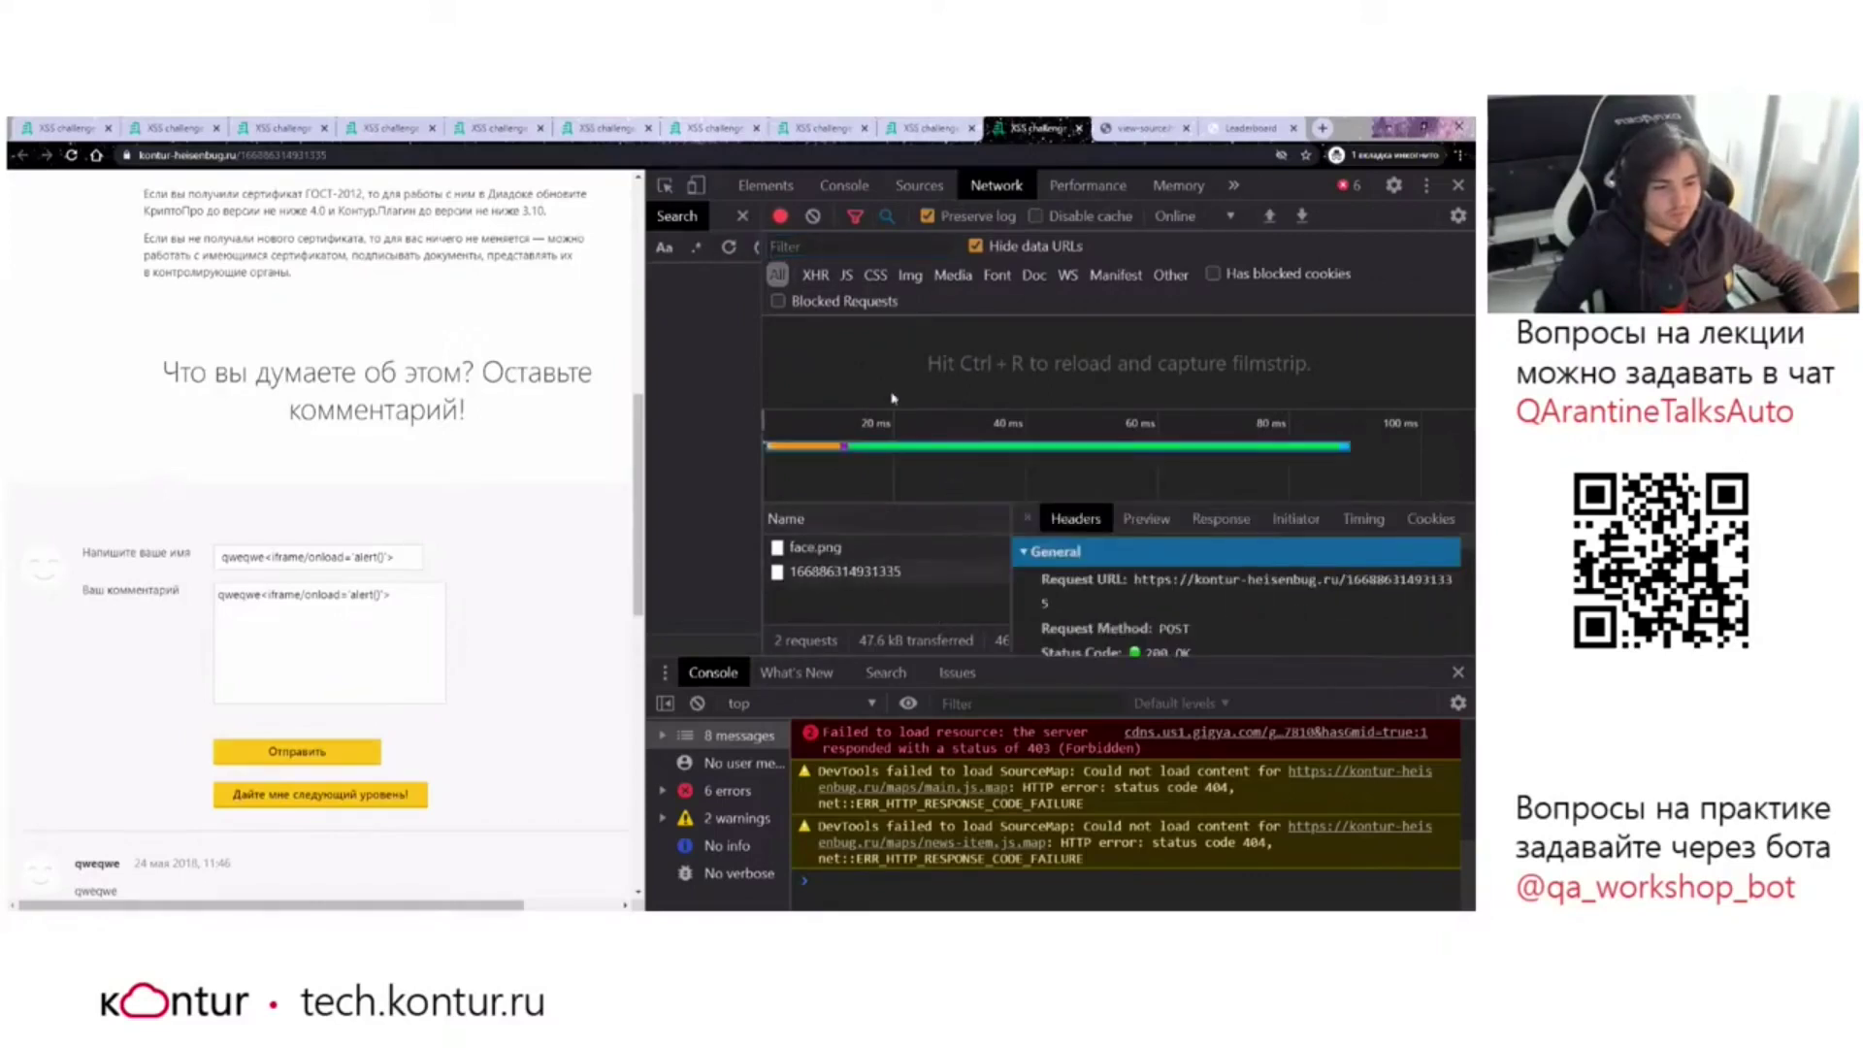
Shrink the developer tools text, widen the tools and examine the name value in the POST request's form data.
key("ctrl+minus")
key("ctrl+minus")
key("ctrl+minus")
key("ctrl+minus")
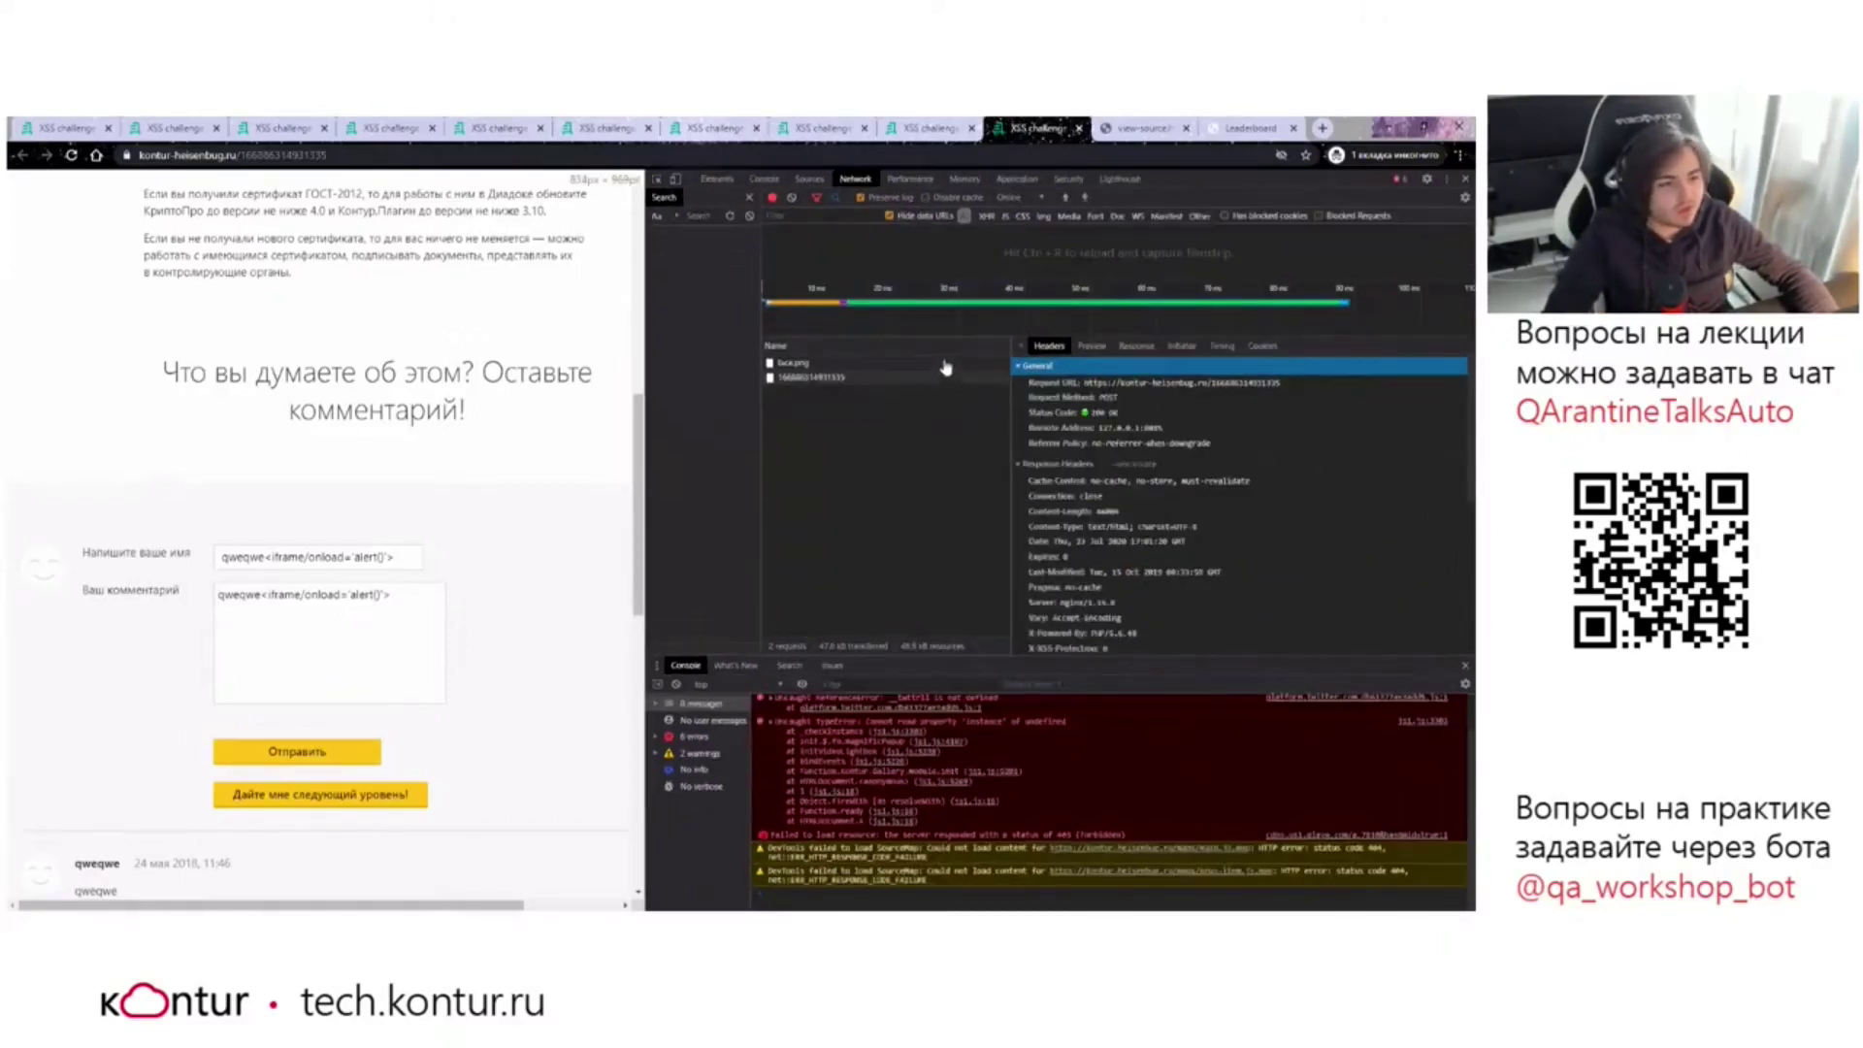
left_click_drag(648, 391, 270, 391)
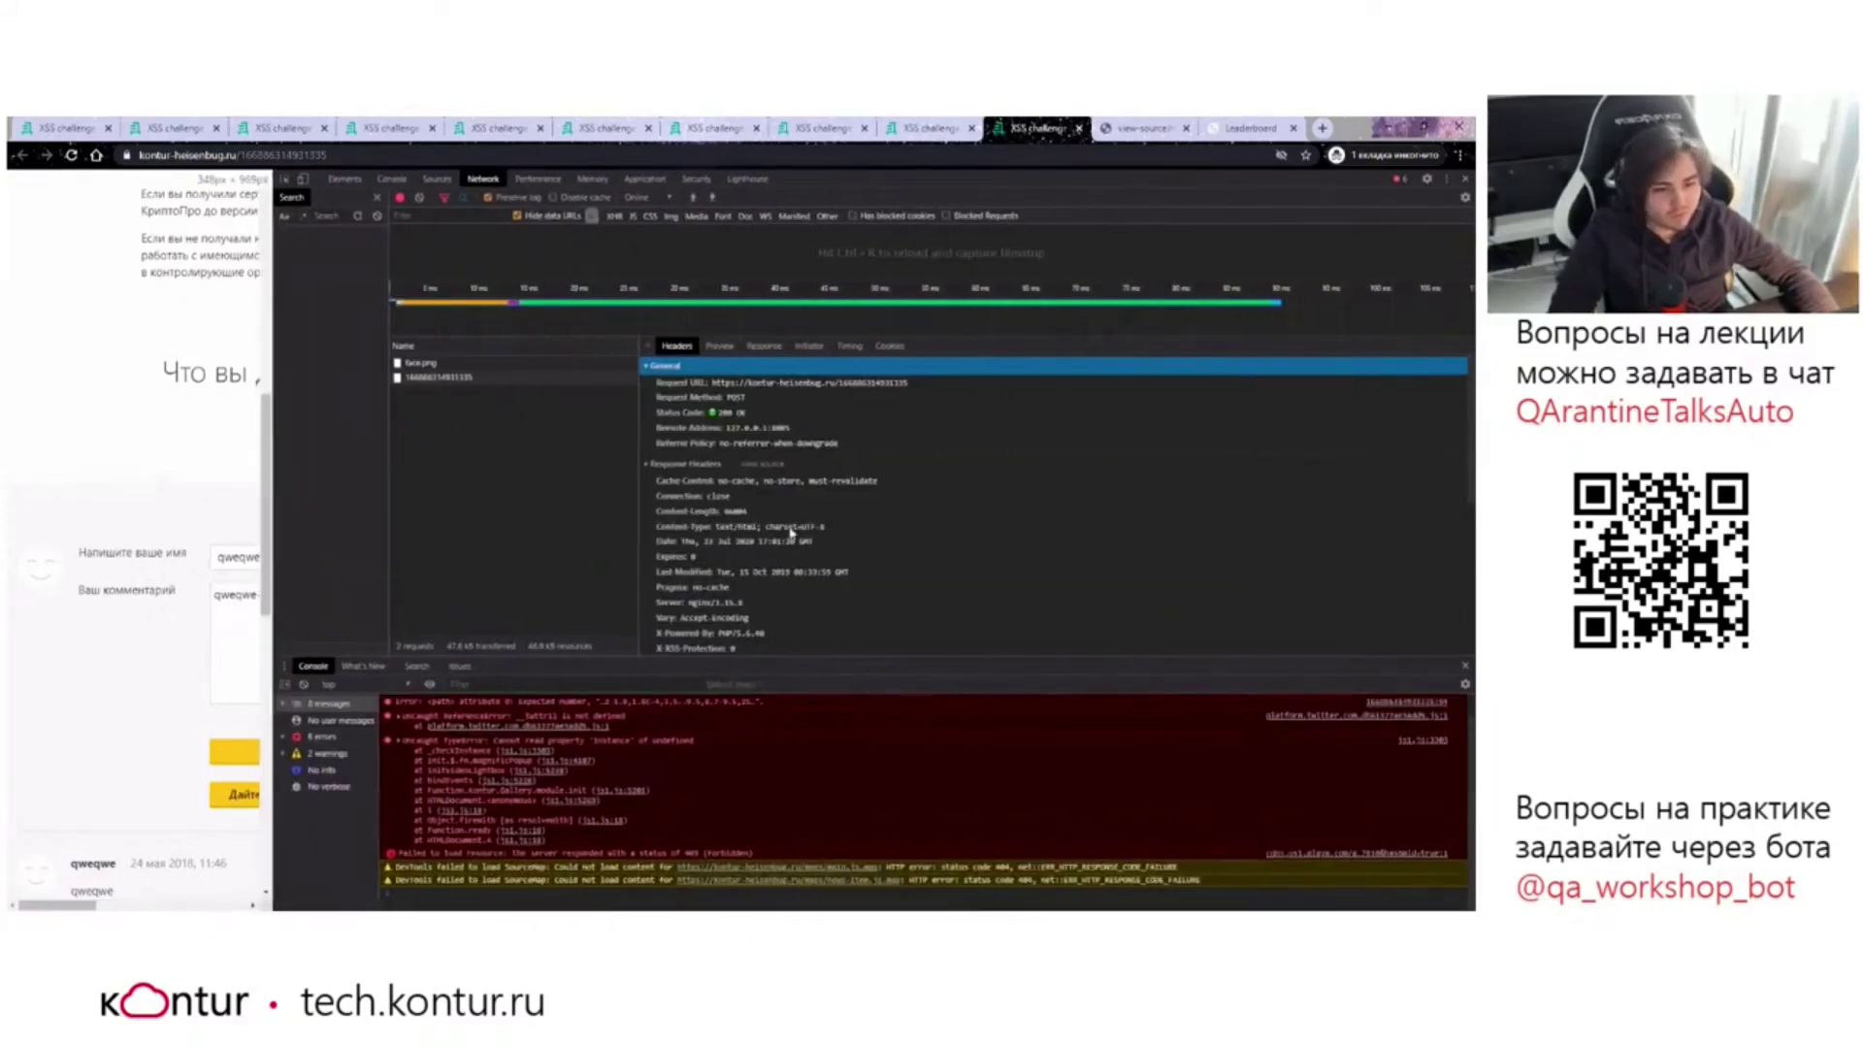
scroll(774, 582, "down", 5)
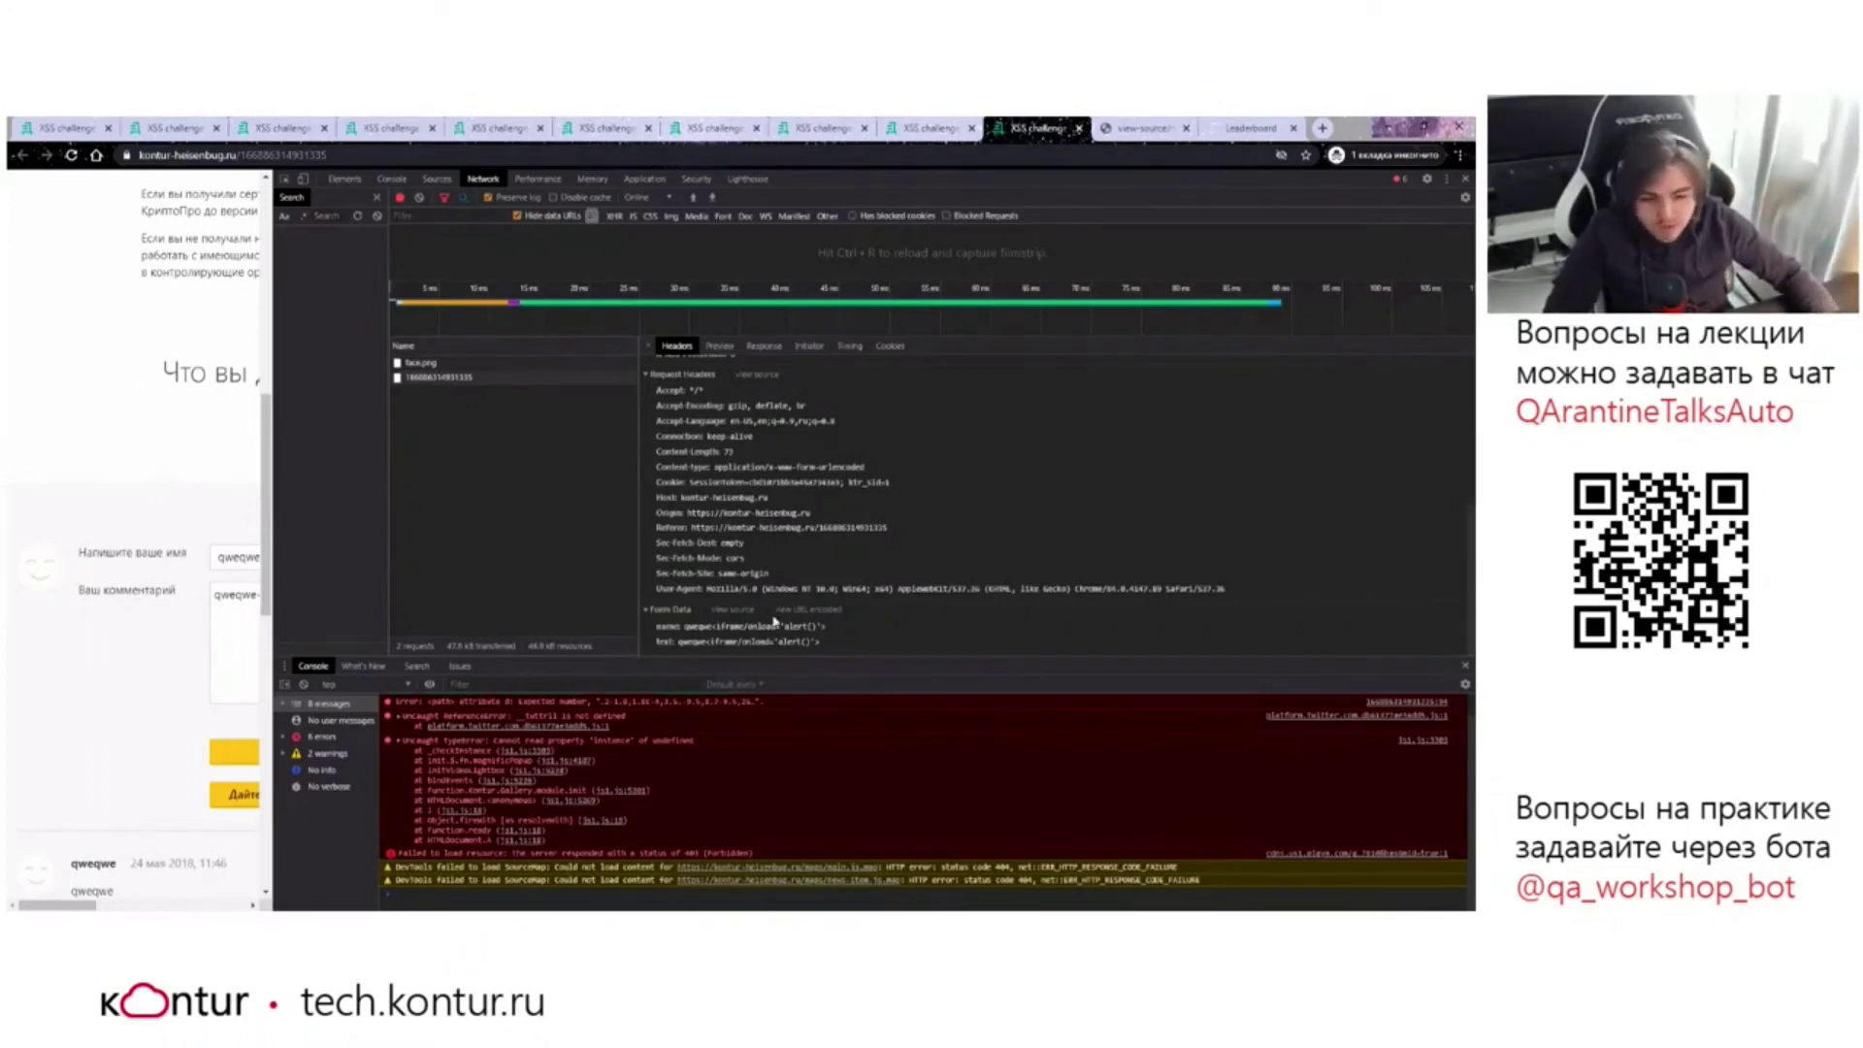
left_click(682, 633)
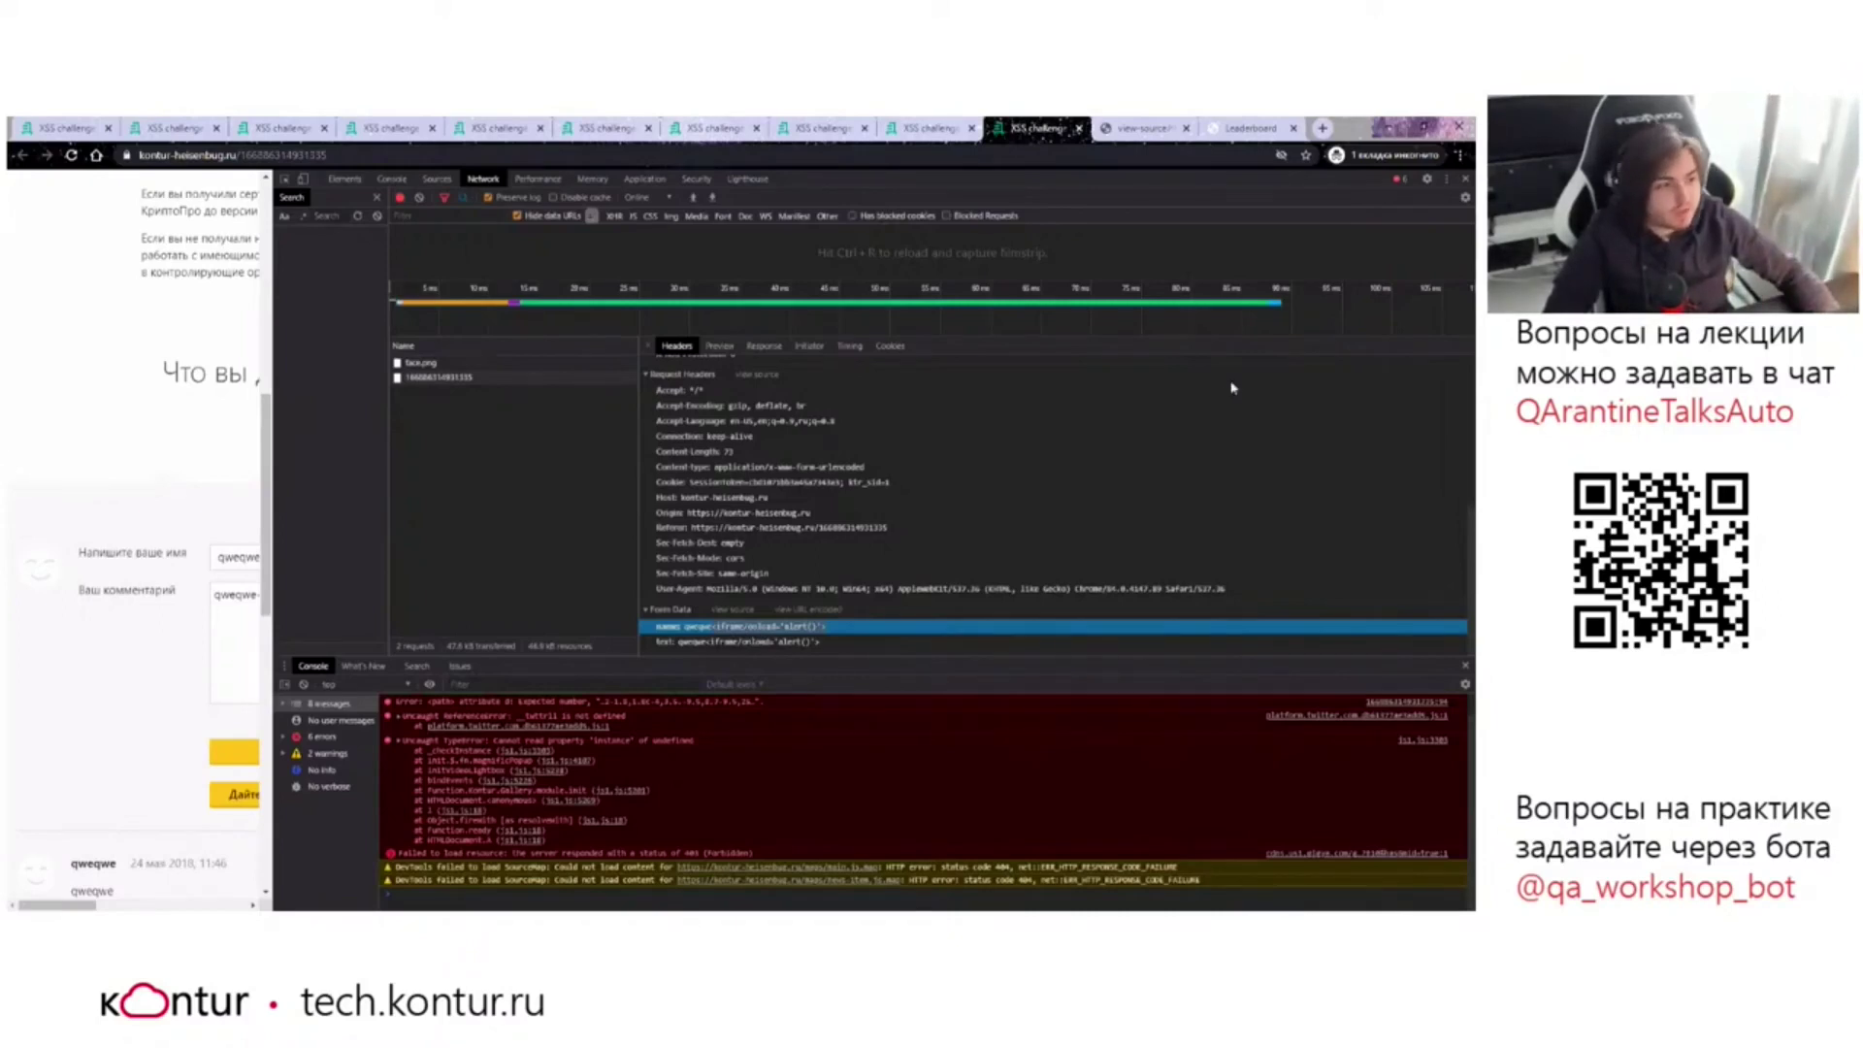
Close the developer tools, send a comment with qweqwe<qwe> as name and text, and check how the newest comment is rendered.
key("F12")
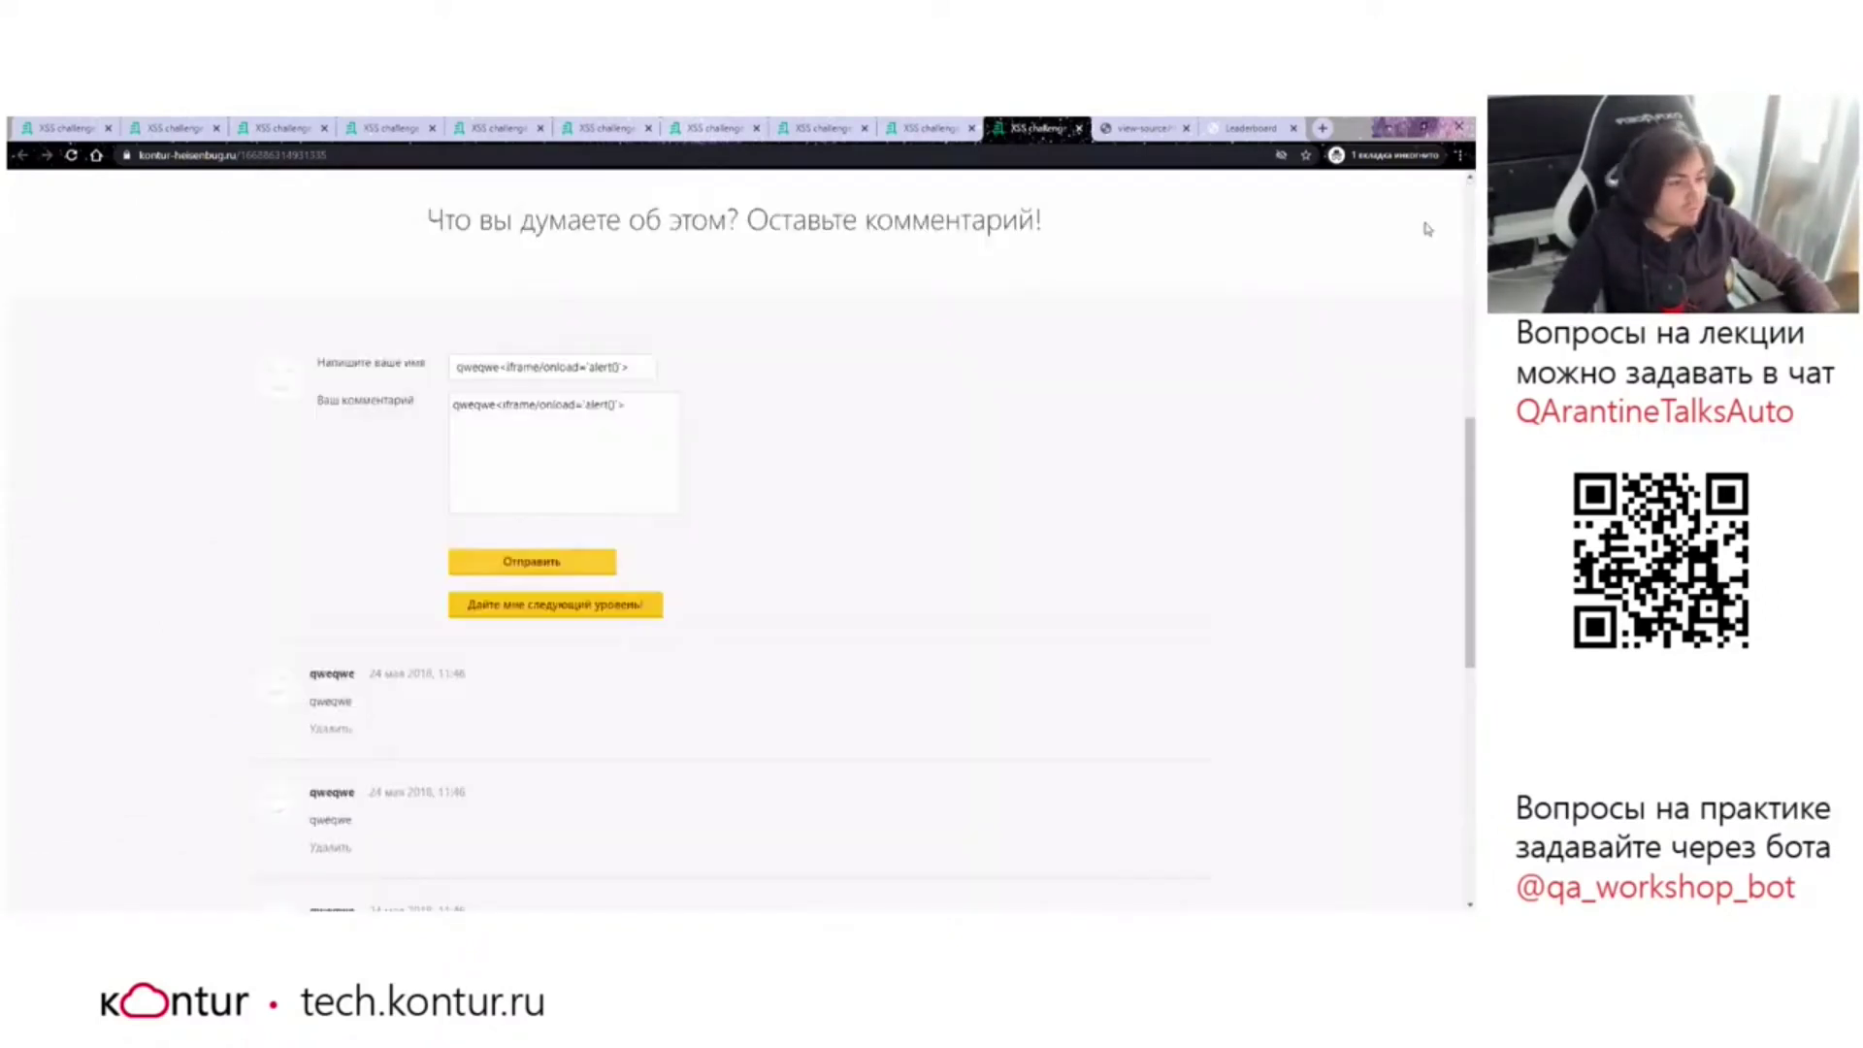
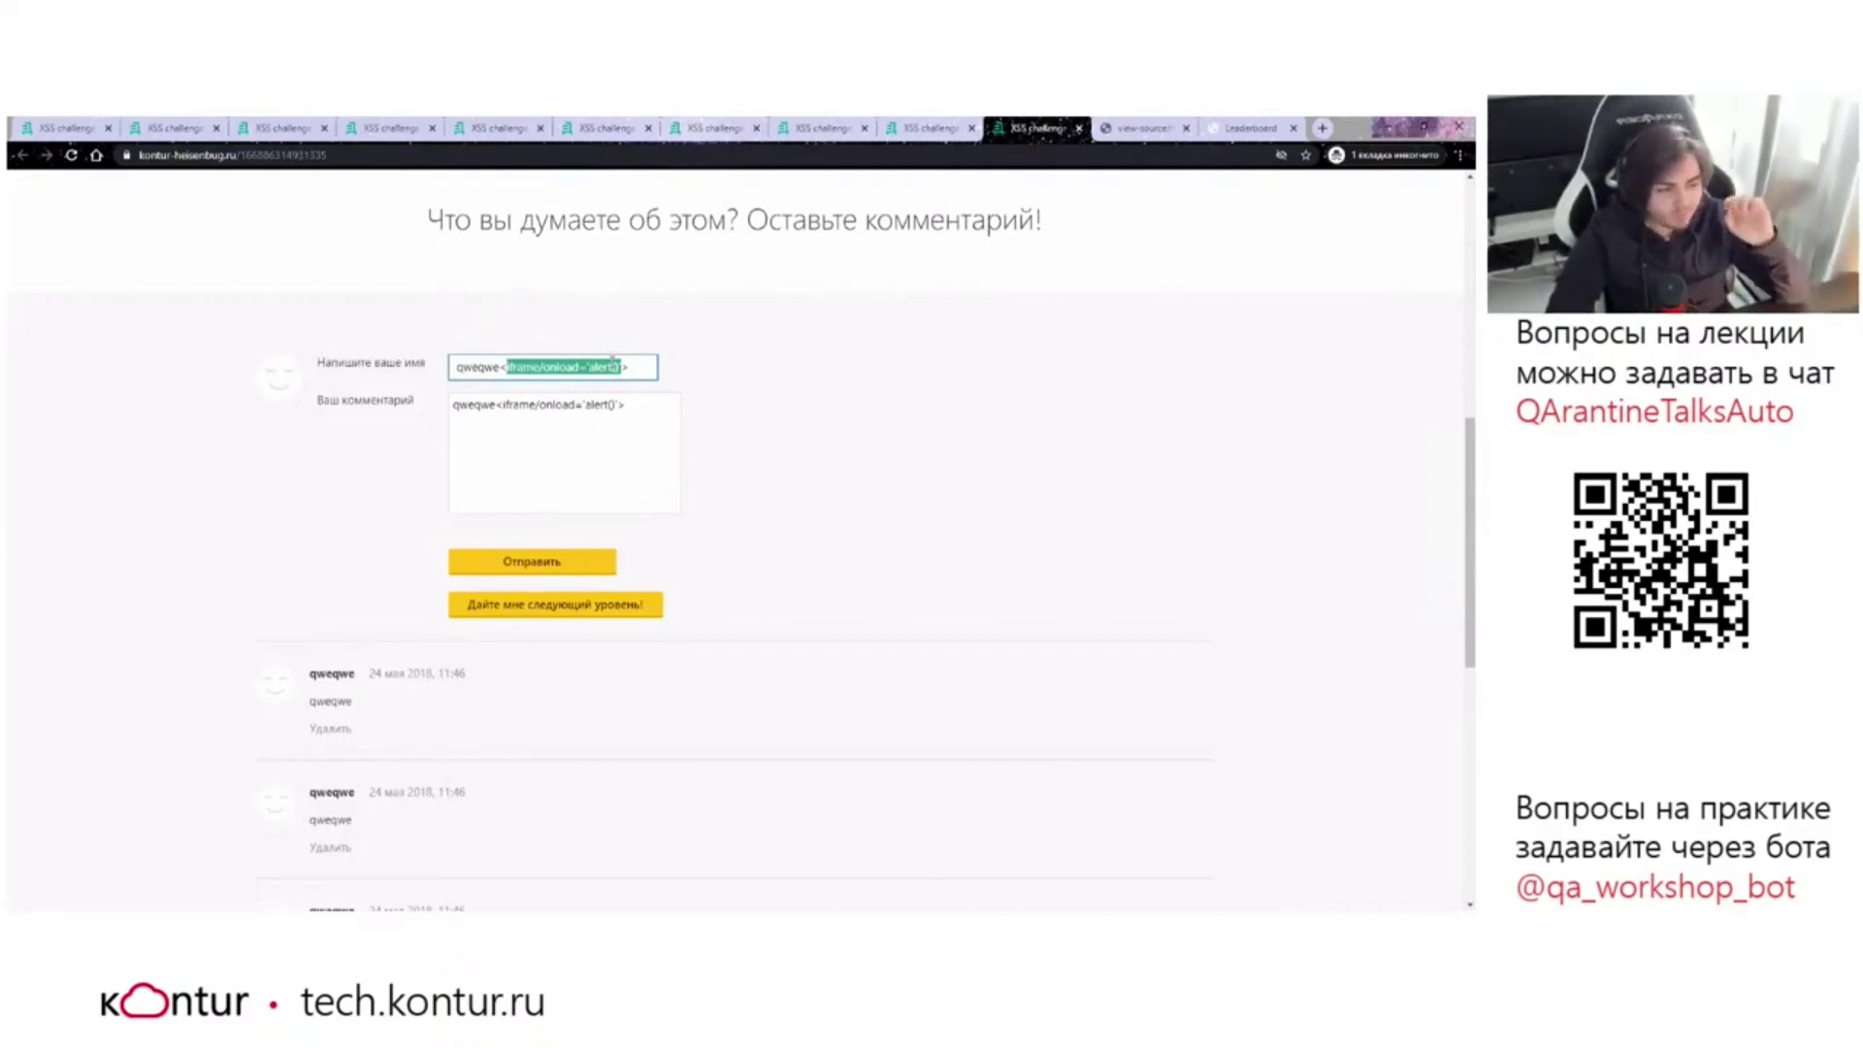
type("qweqwe<qwe>")
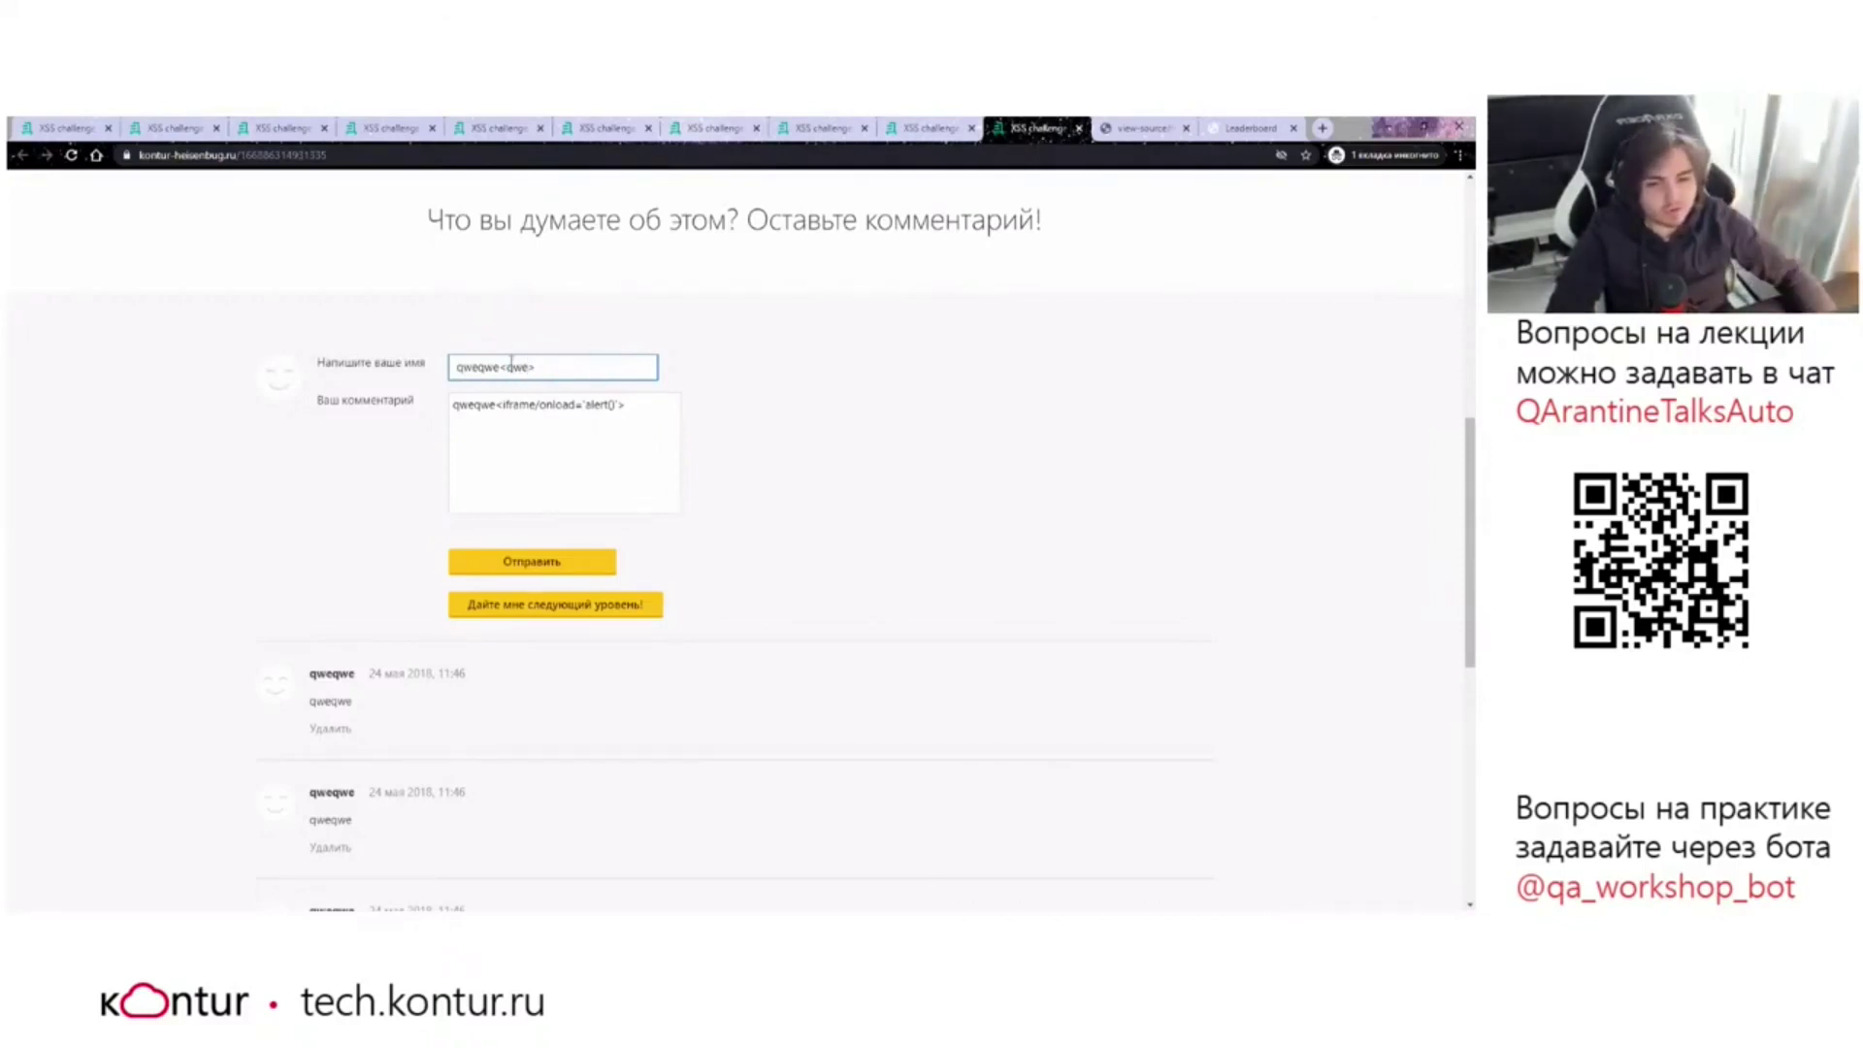
left_click_drag(500, 404, 623, 406)
type("qweqwe<qwe>")
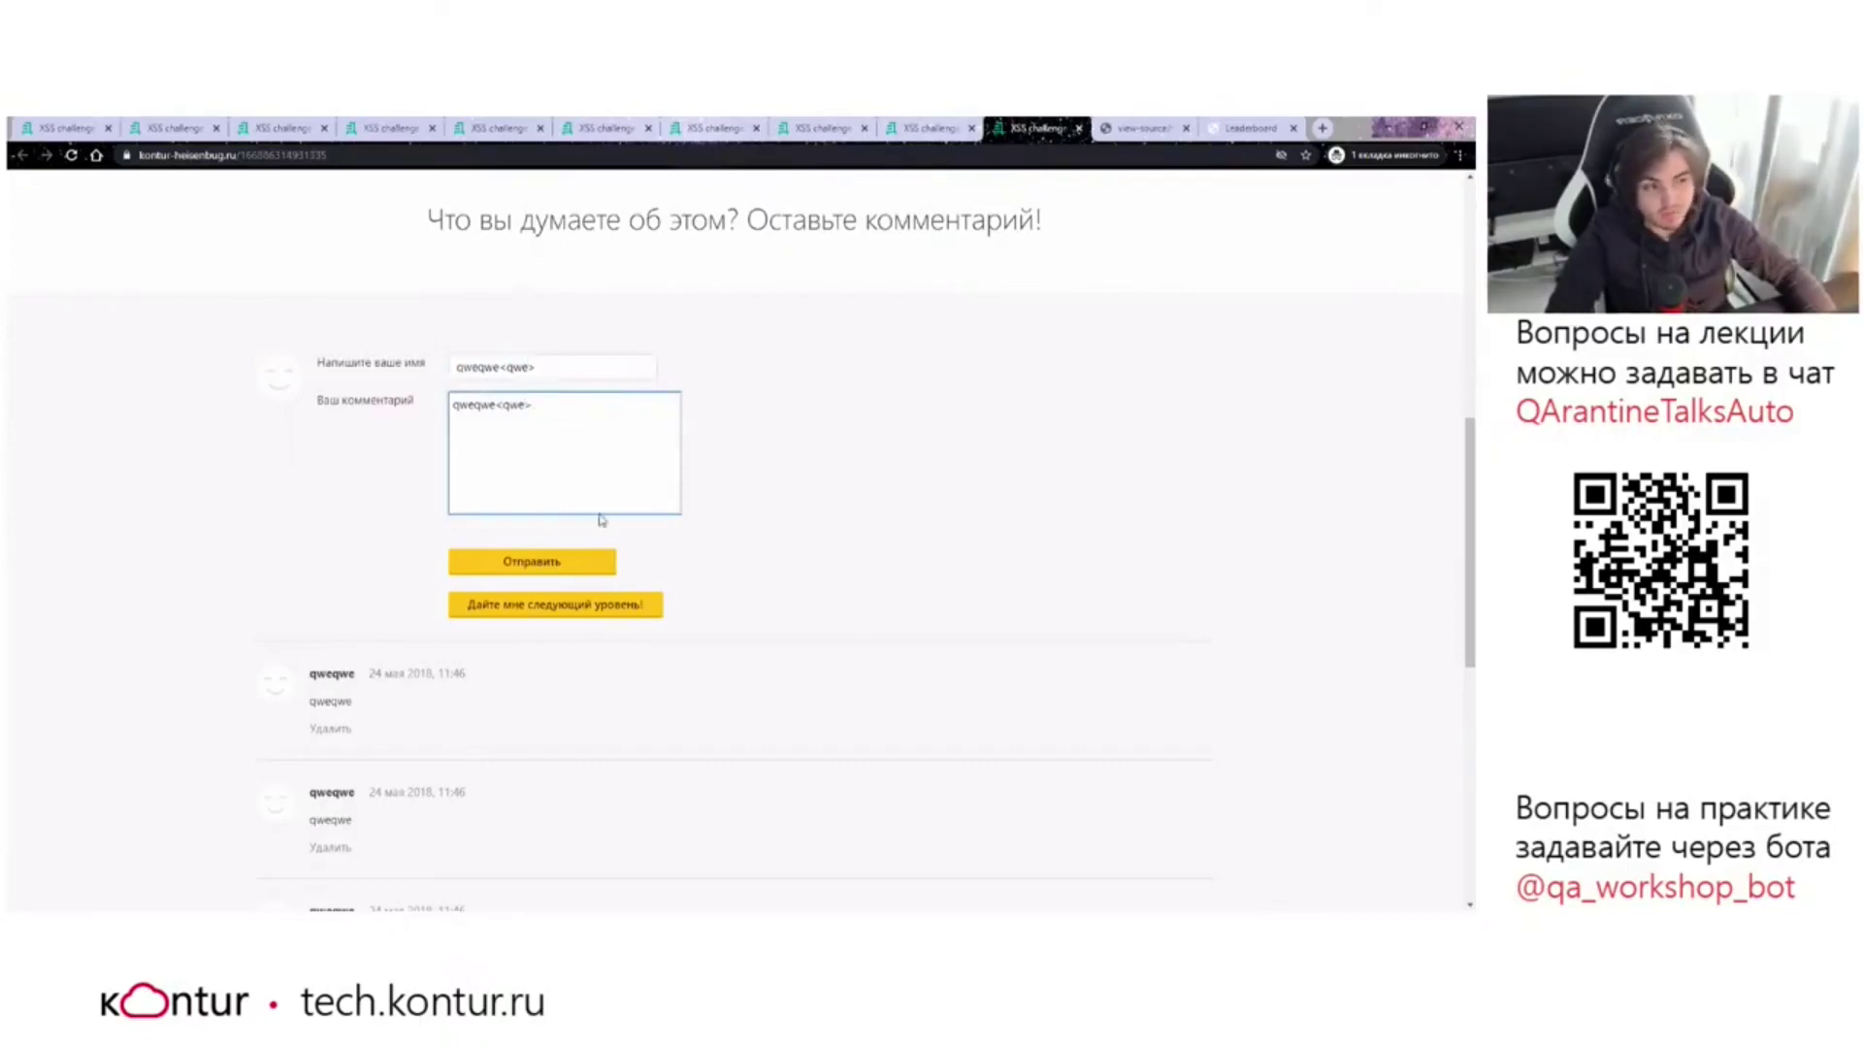
left_click(565, 562)
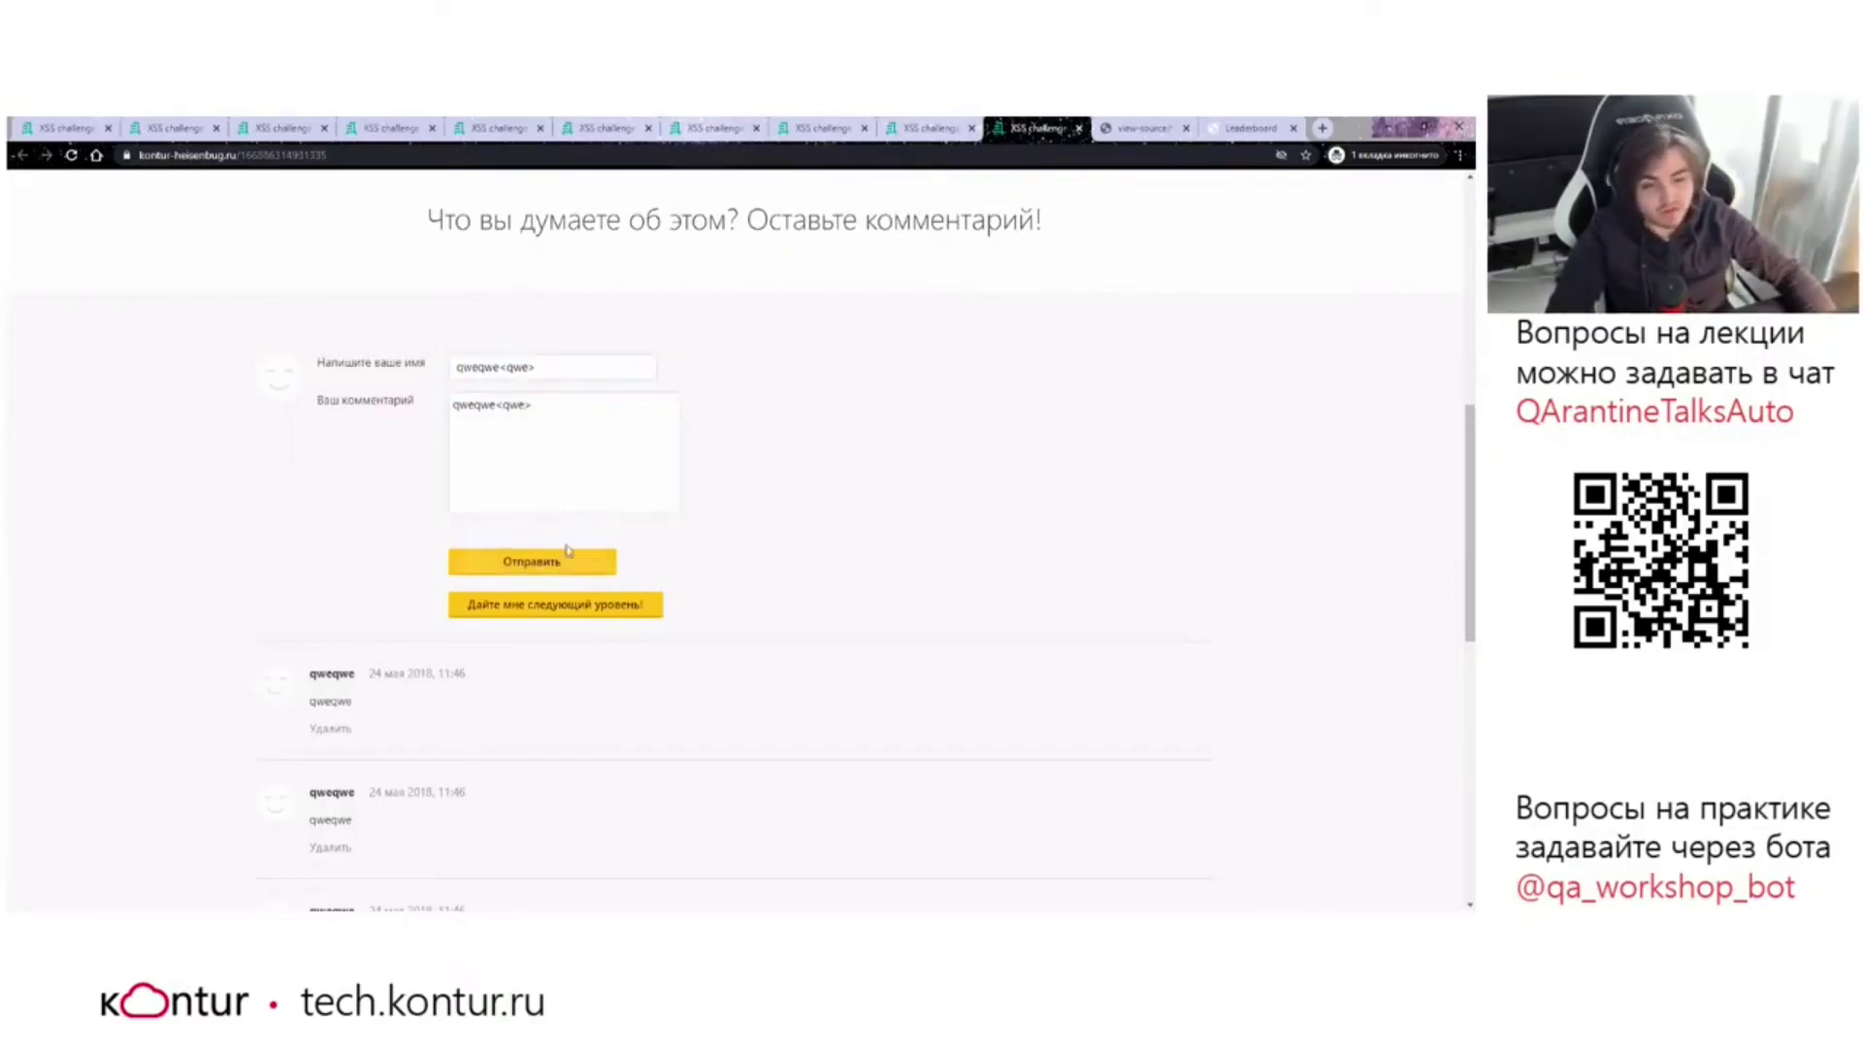
left_click_drag(323, 680, 383, 702)
left_click(384, 702)
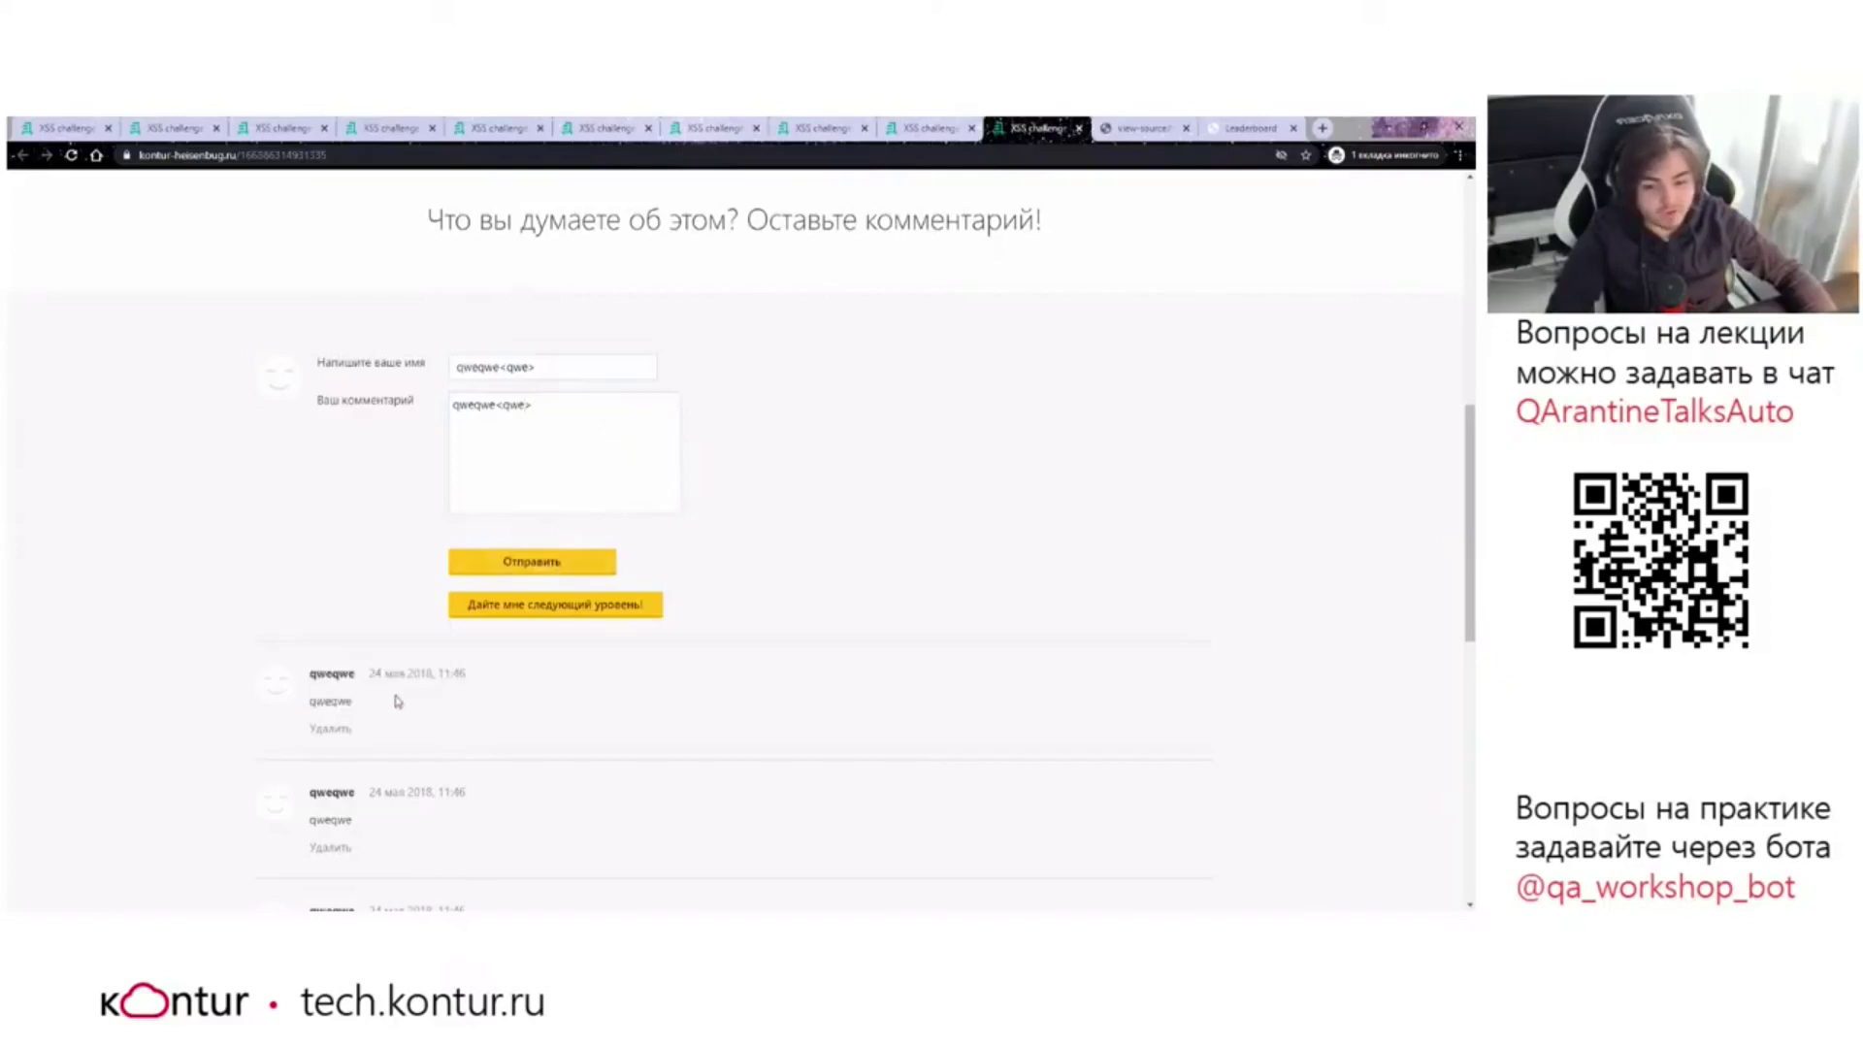
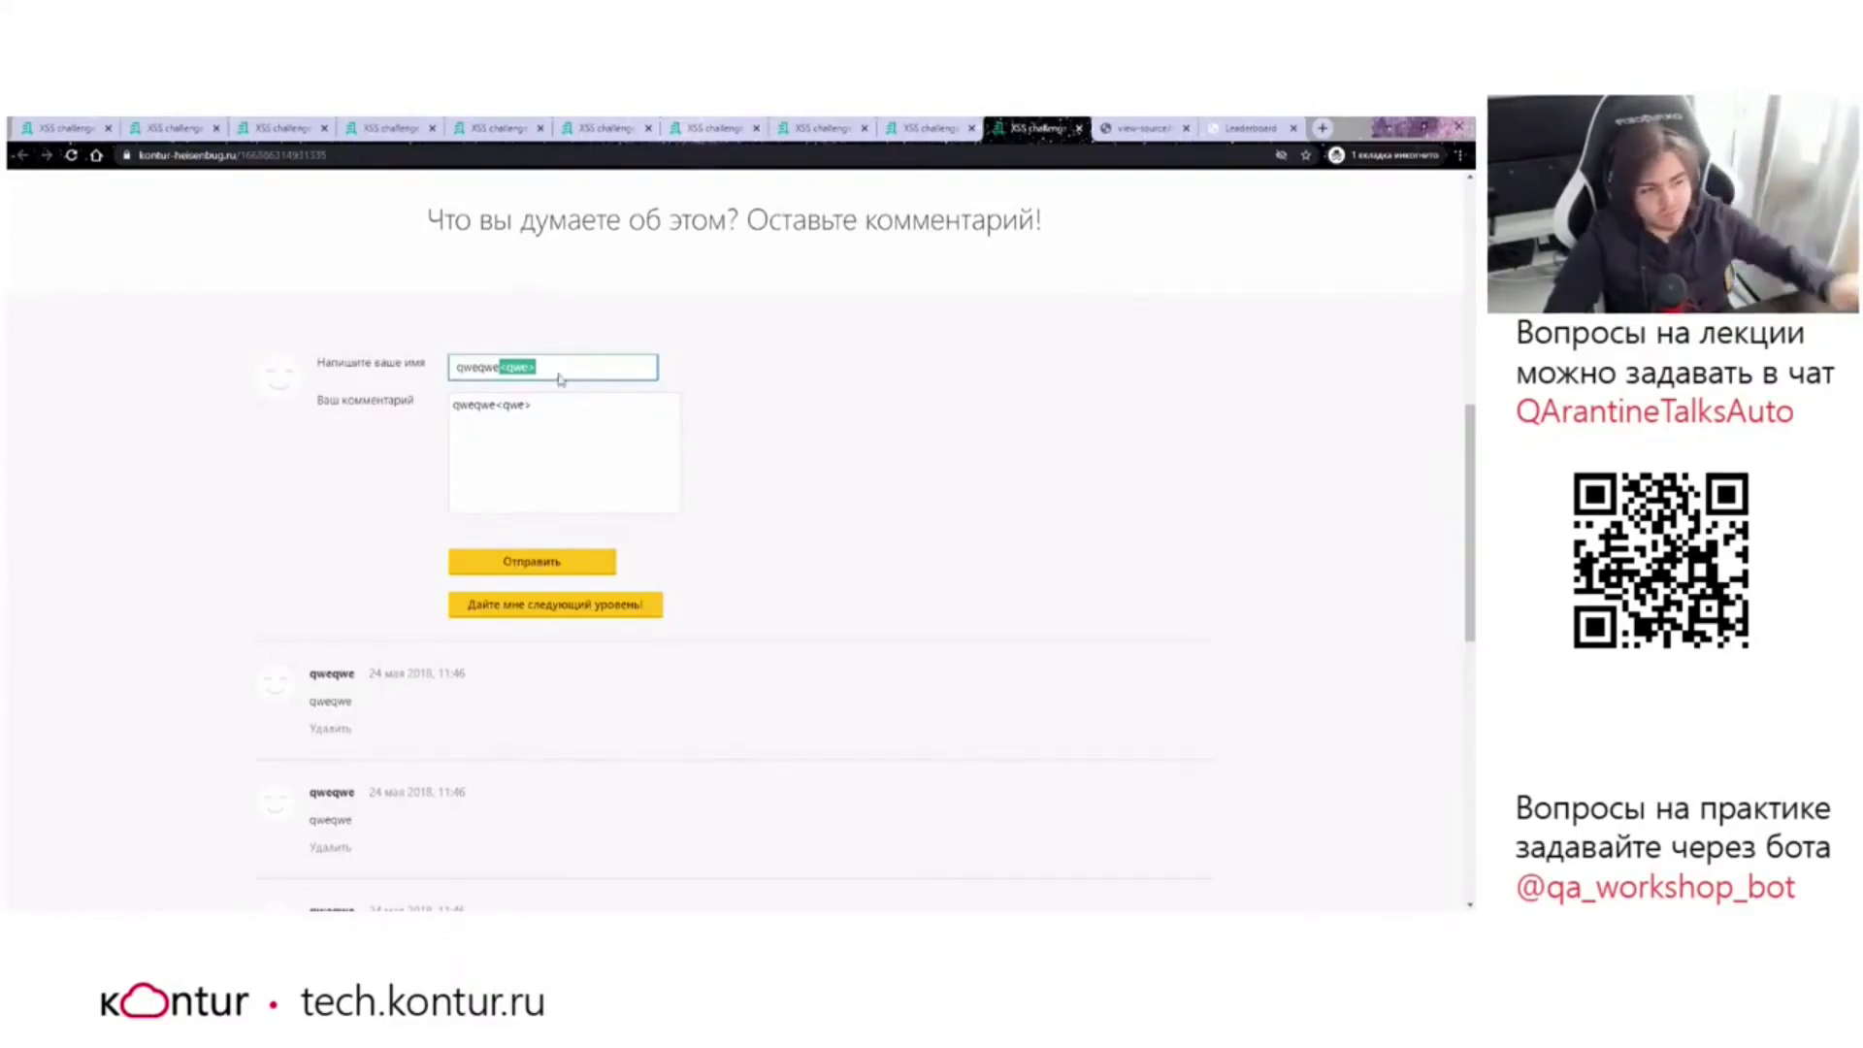
Send the unclosed payload qweqwe<iframe/onload='alert()' as name and text, and proceed to the next level.
left_click(512, 389)
left_click_drag(500, 367, 538, 367)
left_click(584, 366)
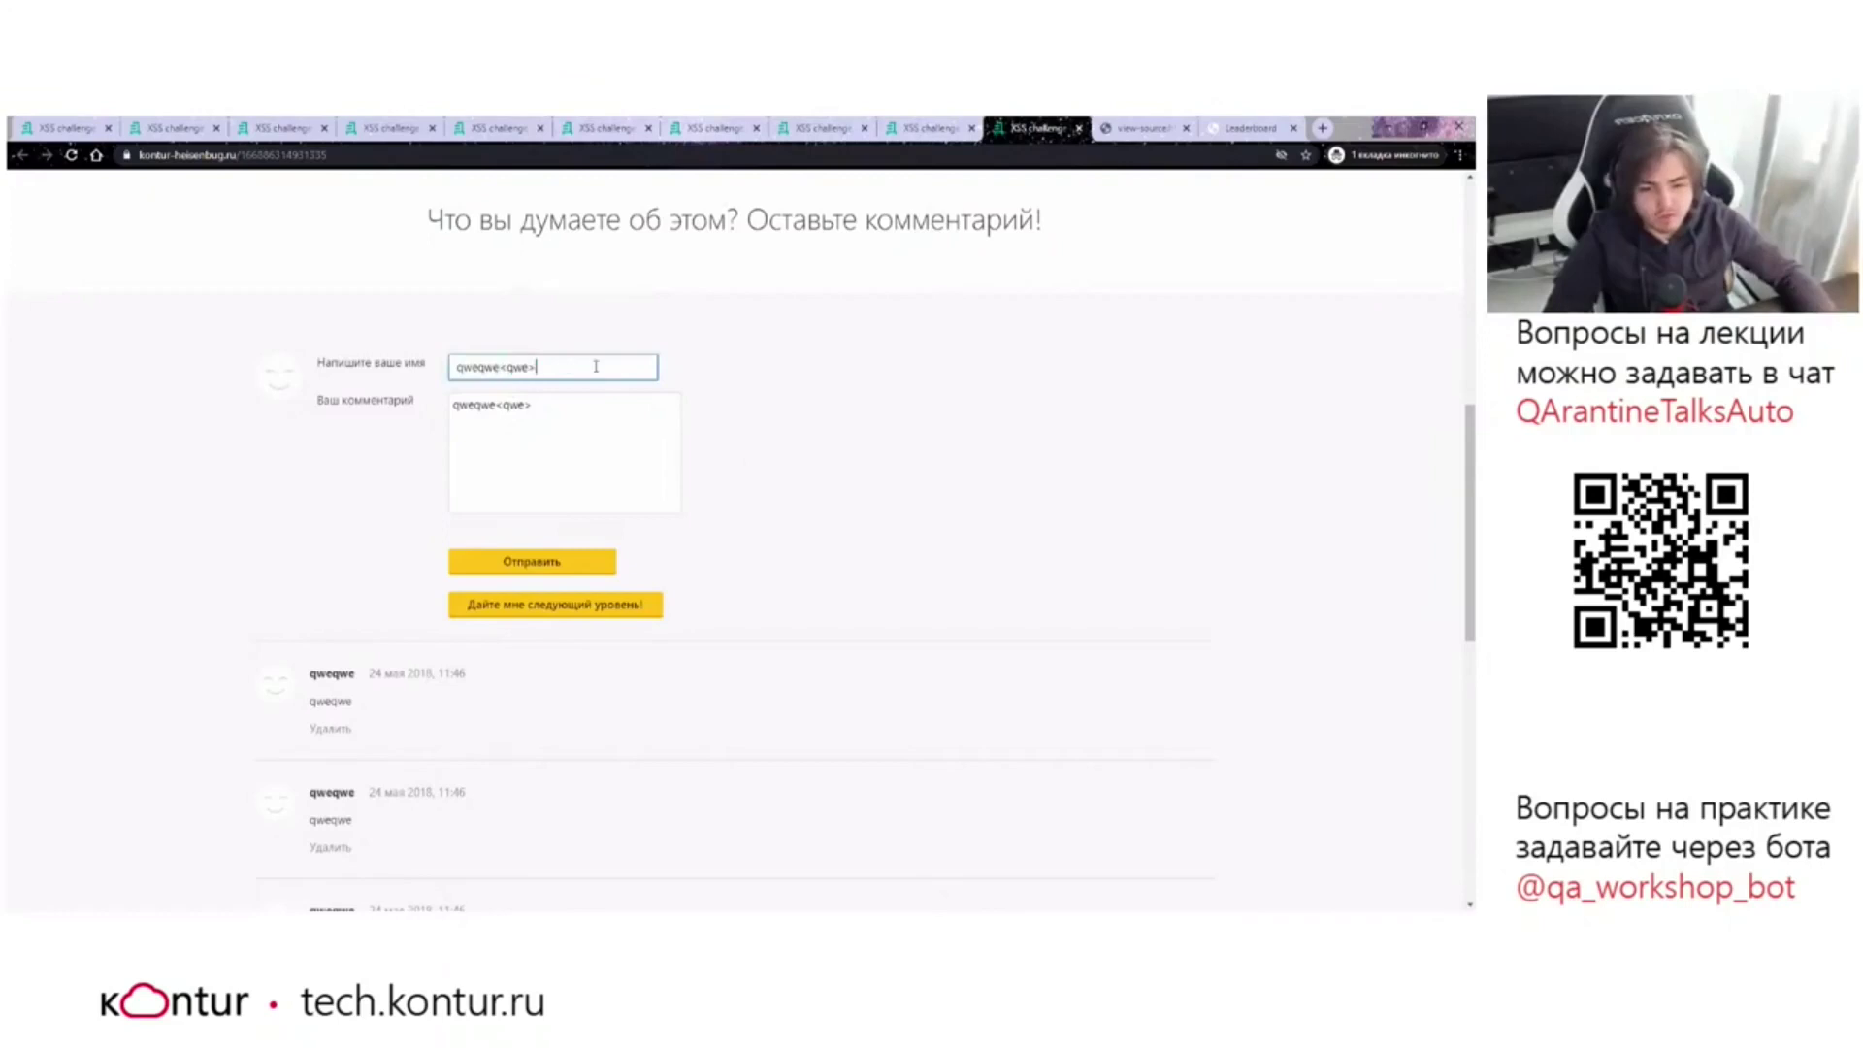
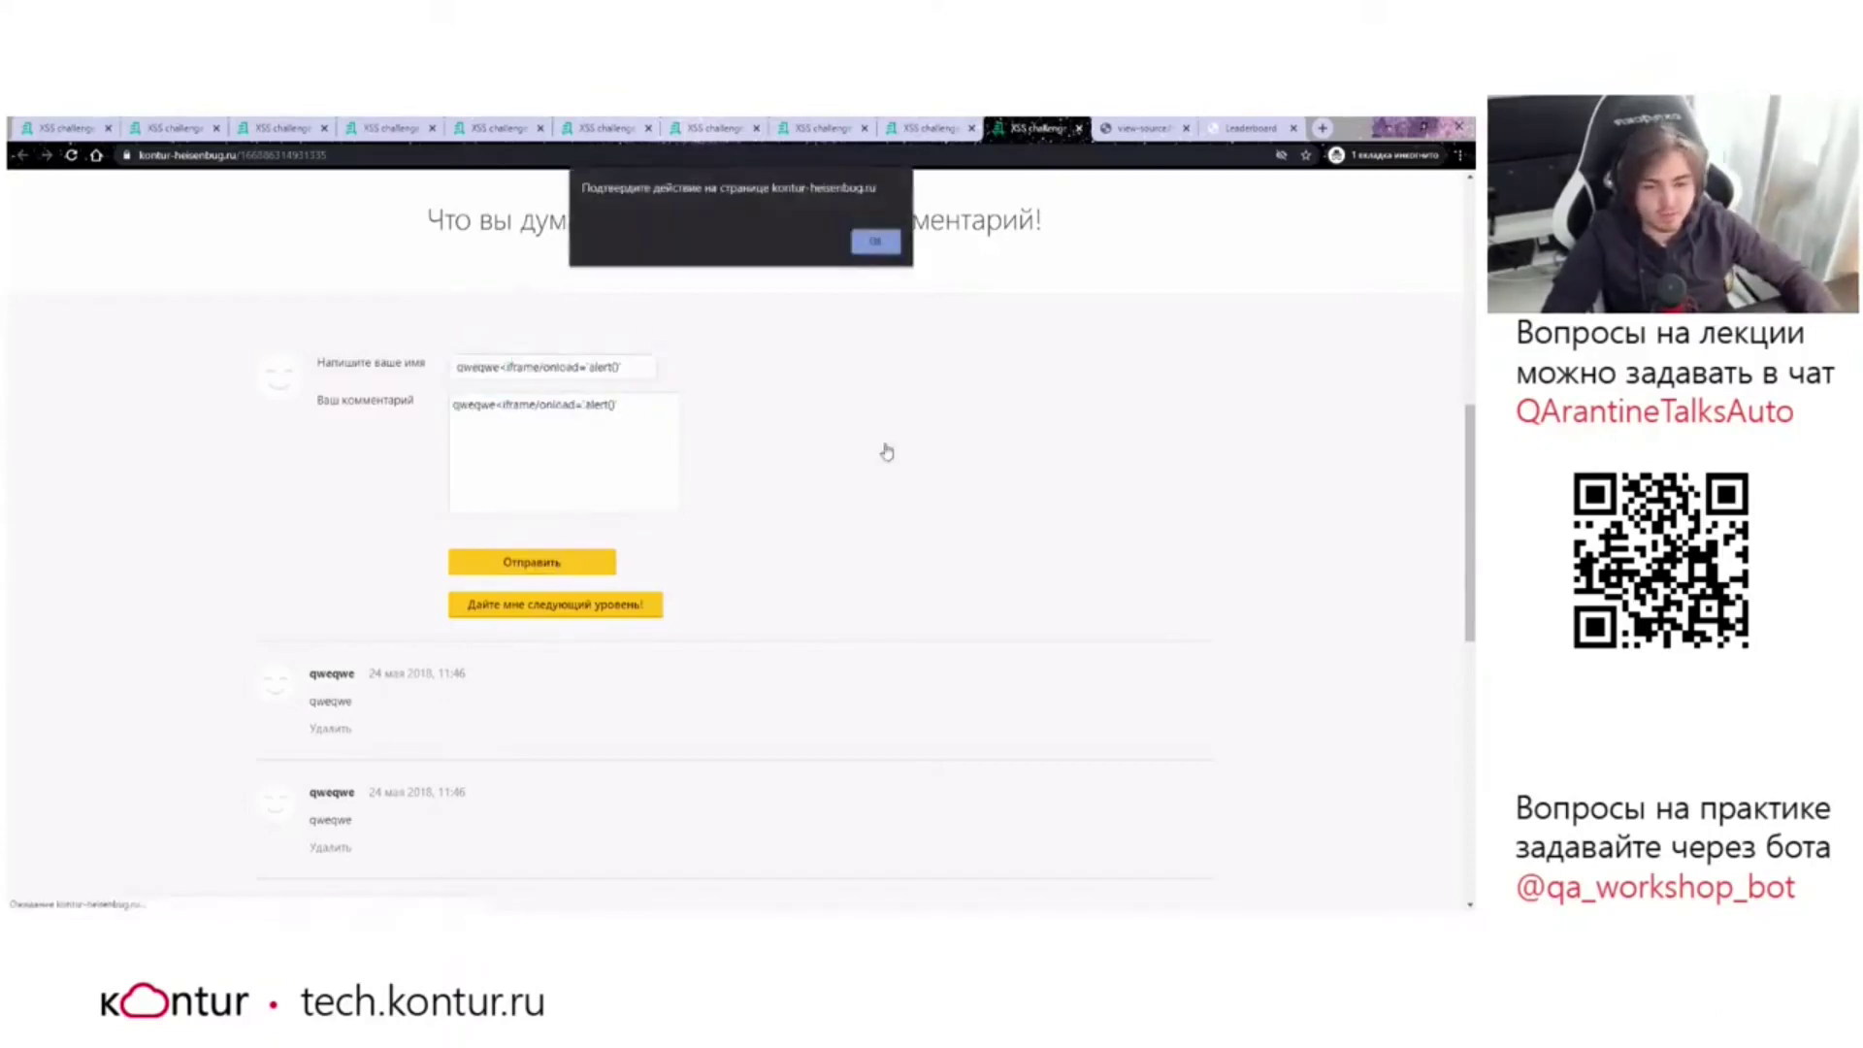
left_click(886, 245)
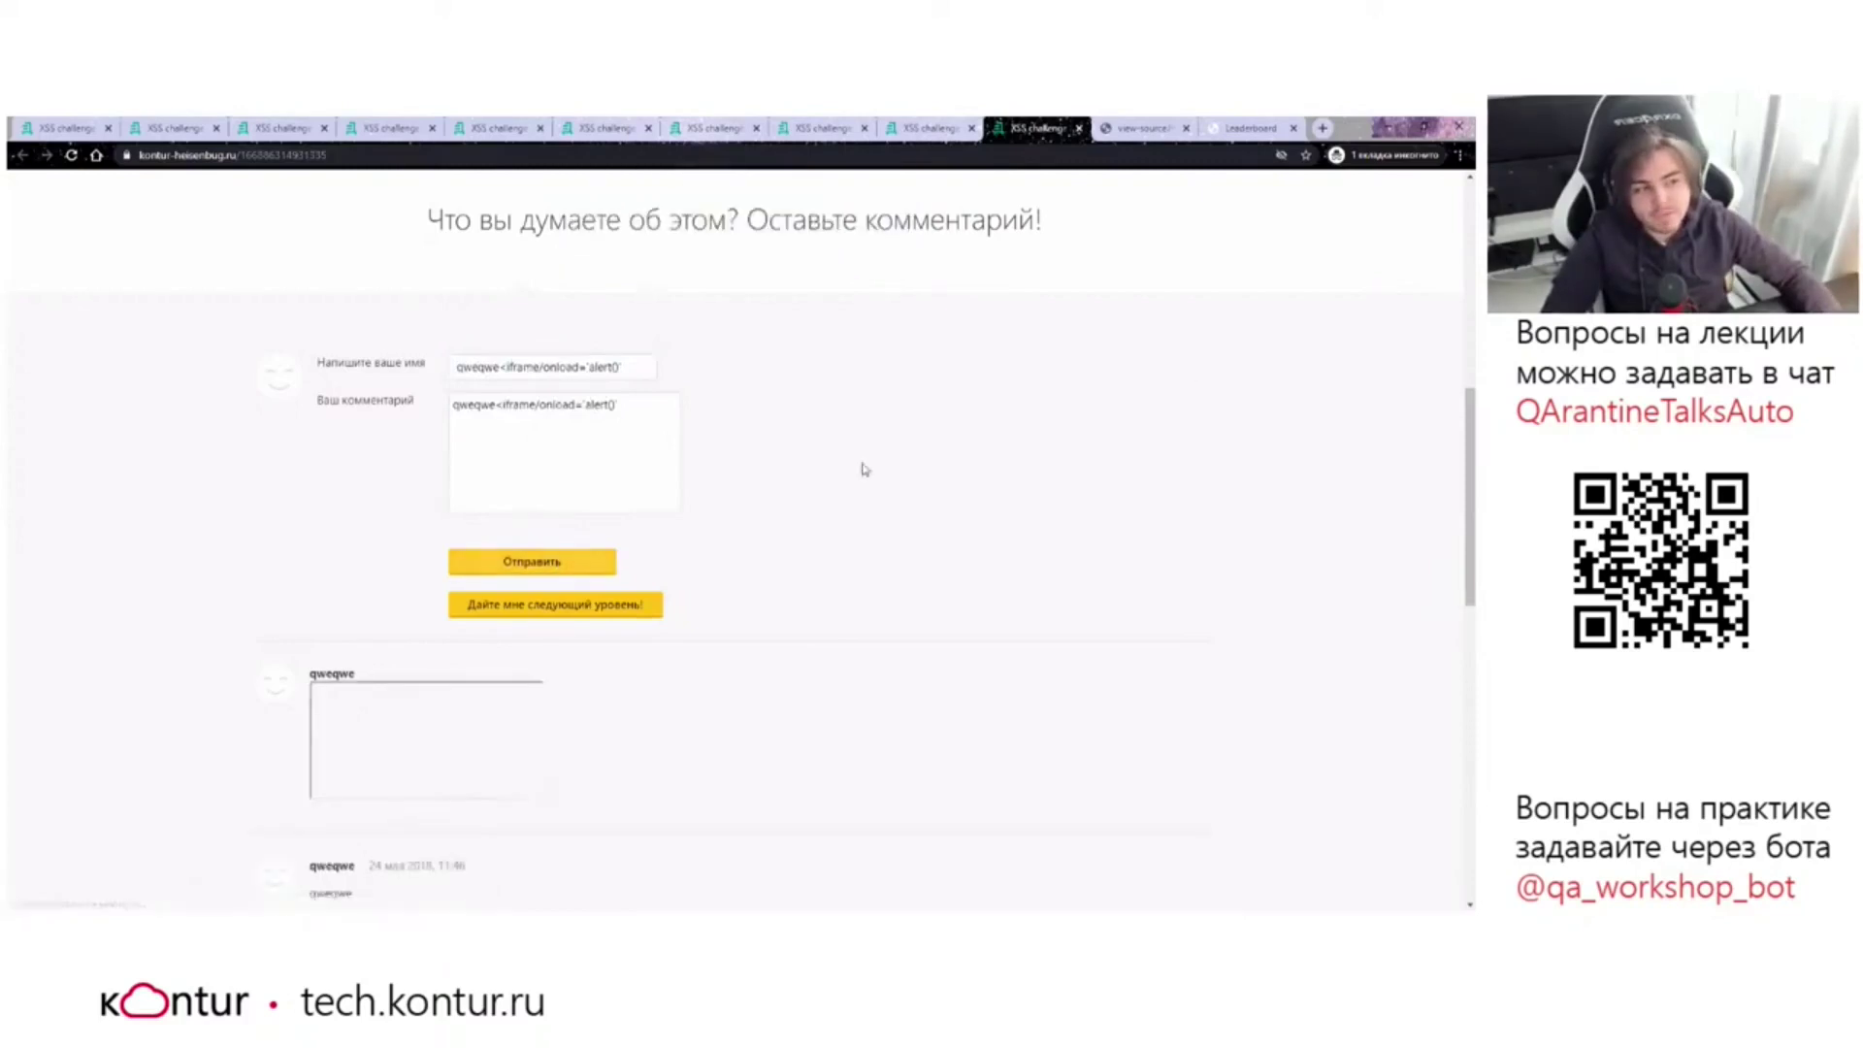
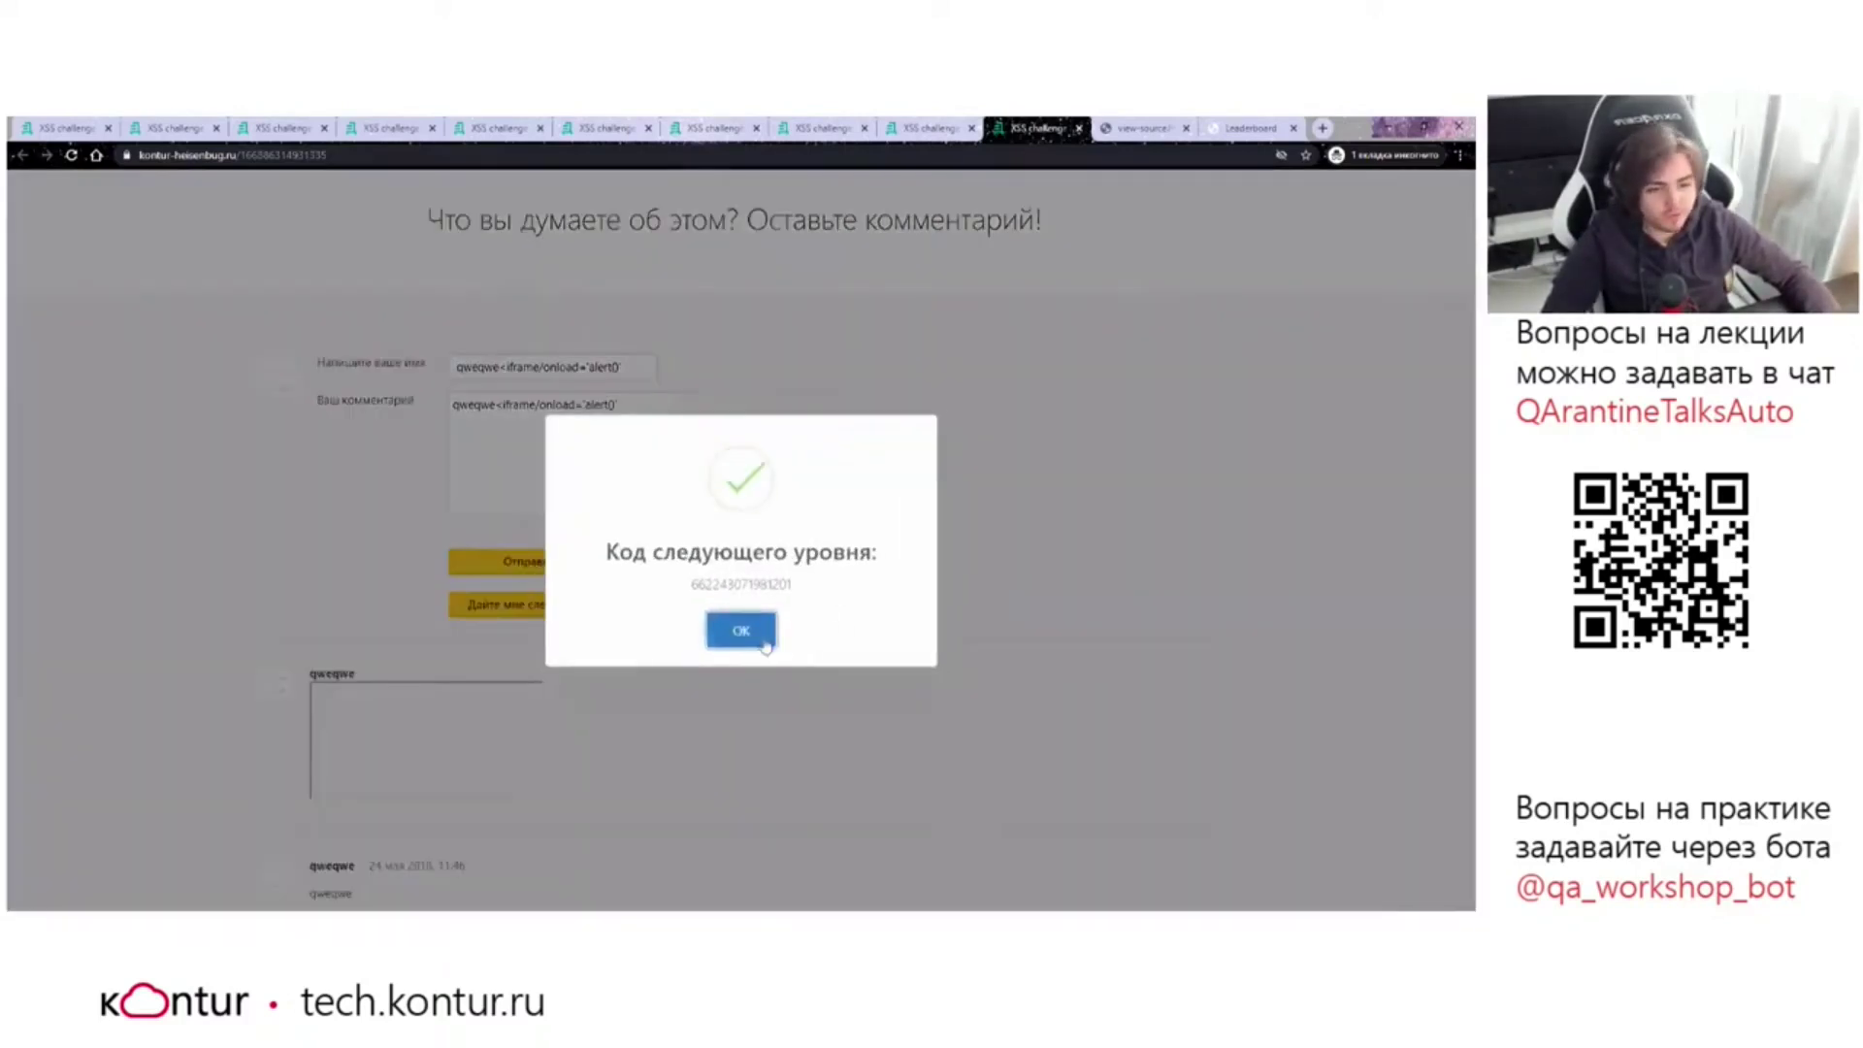
left_click(765, 645)
Post a test comment on level 11 with qweqwe as both name and text.
scroll(845, 507, "down", 4)
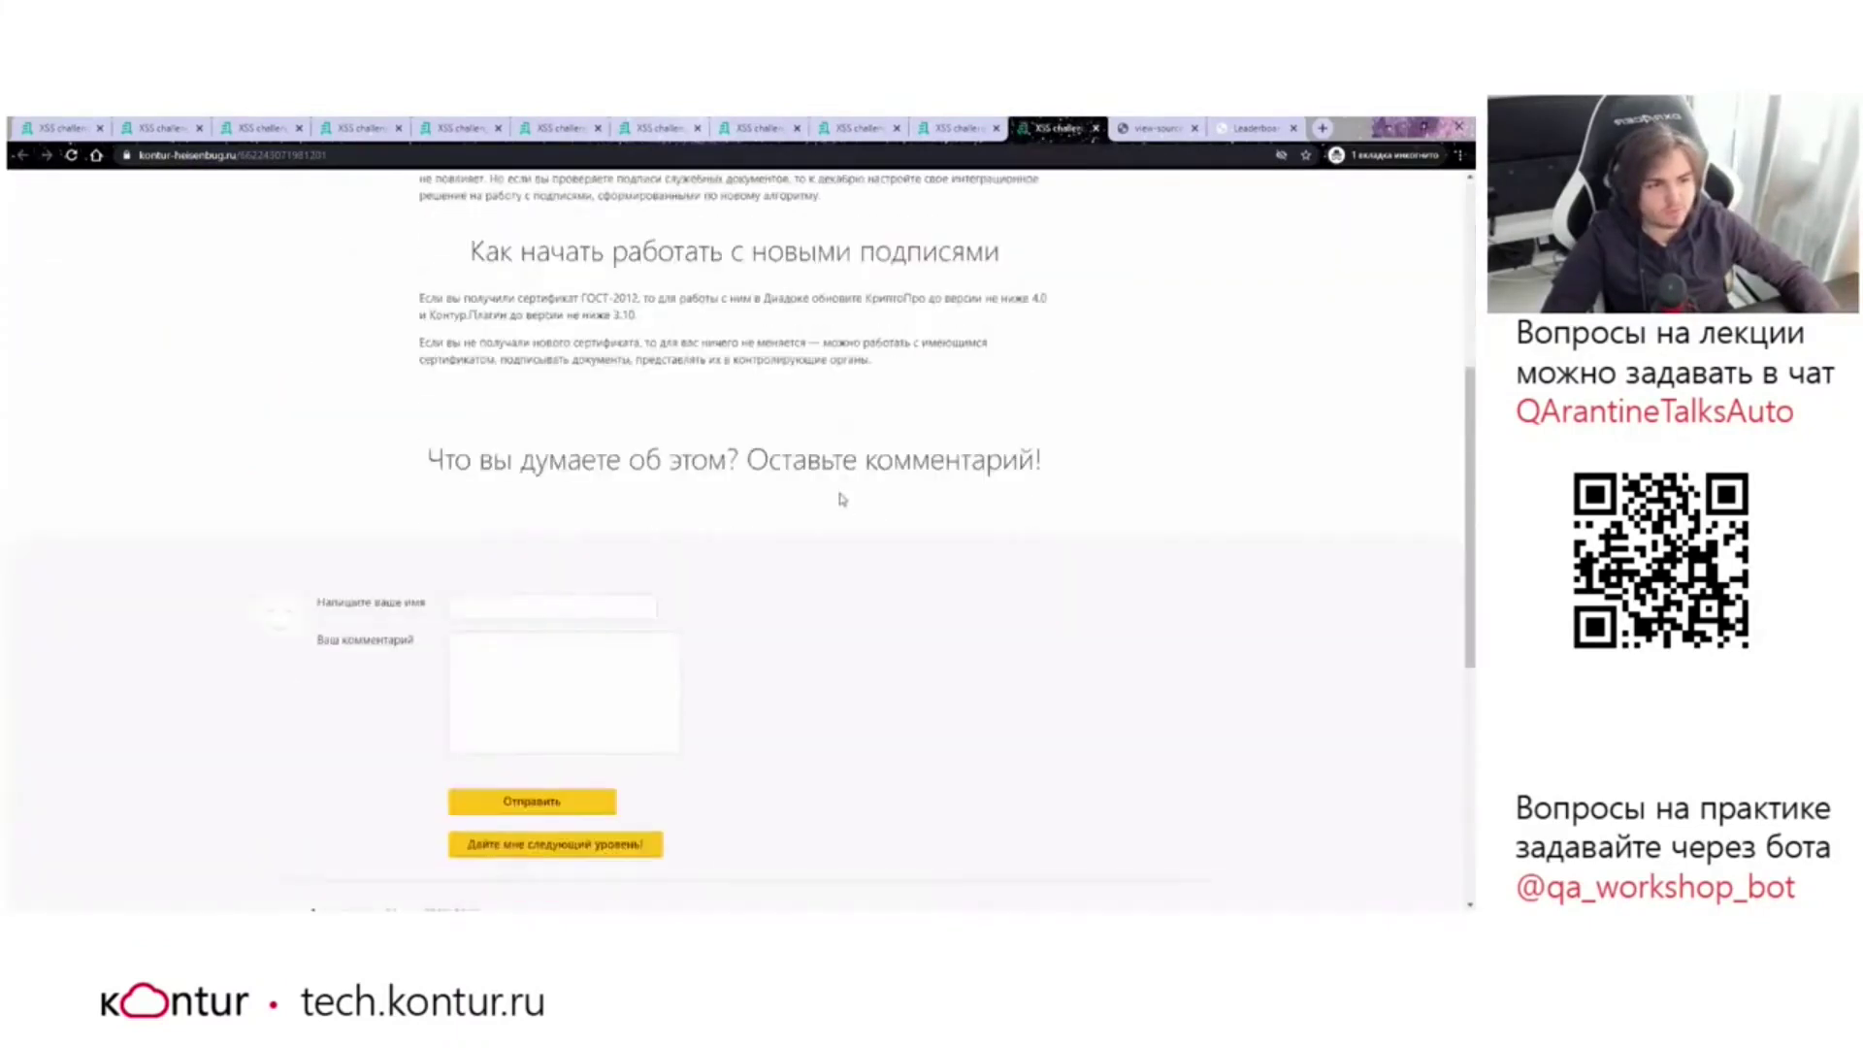
scroll(845, 508, "down", 5)
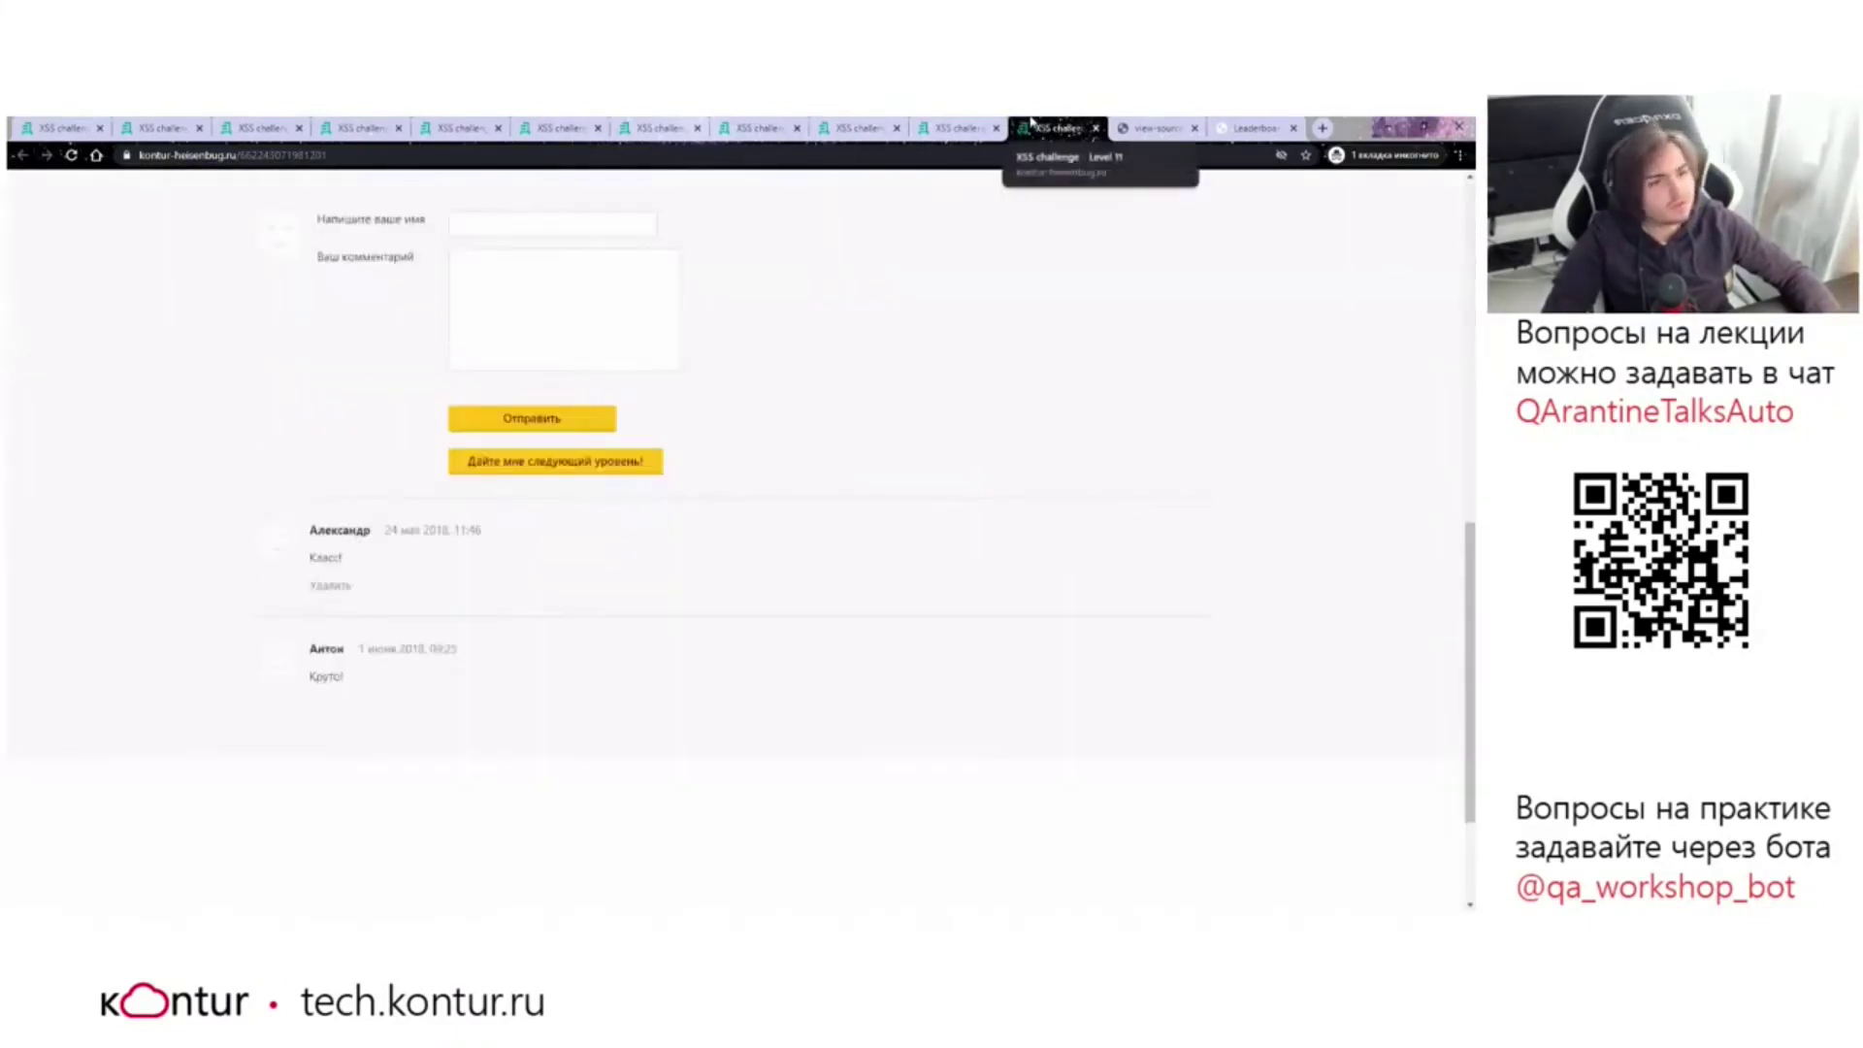
scroll(886, 471, "up", 4)
left_click(570, 531)
scroll(764, 548, "down", 3)
type("qweqwe")
scroll(757, 533, "up", 2)
left_click(603, 520)
type("qweqwe")
left_click(582, 647)
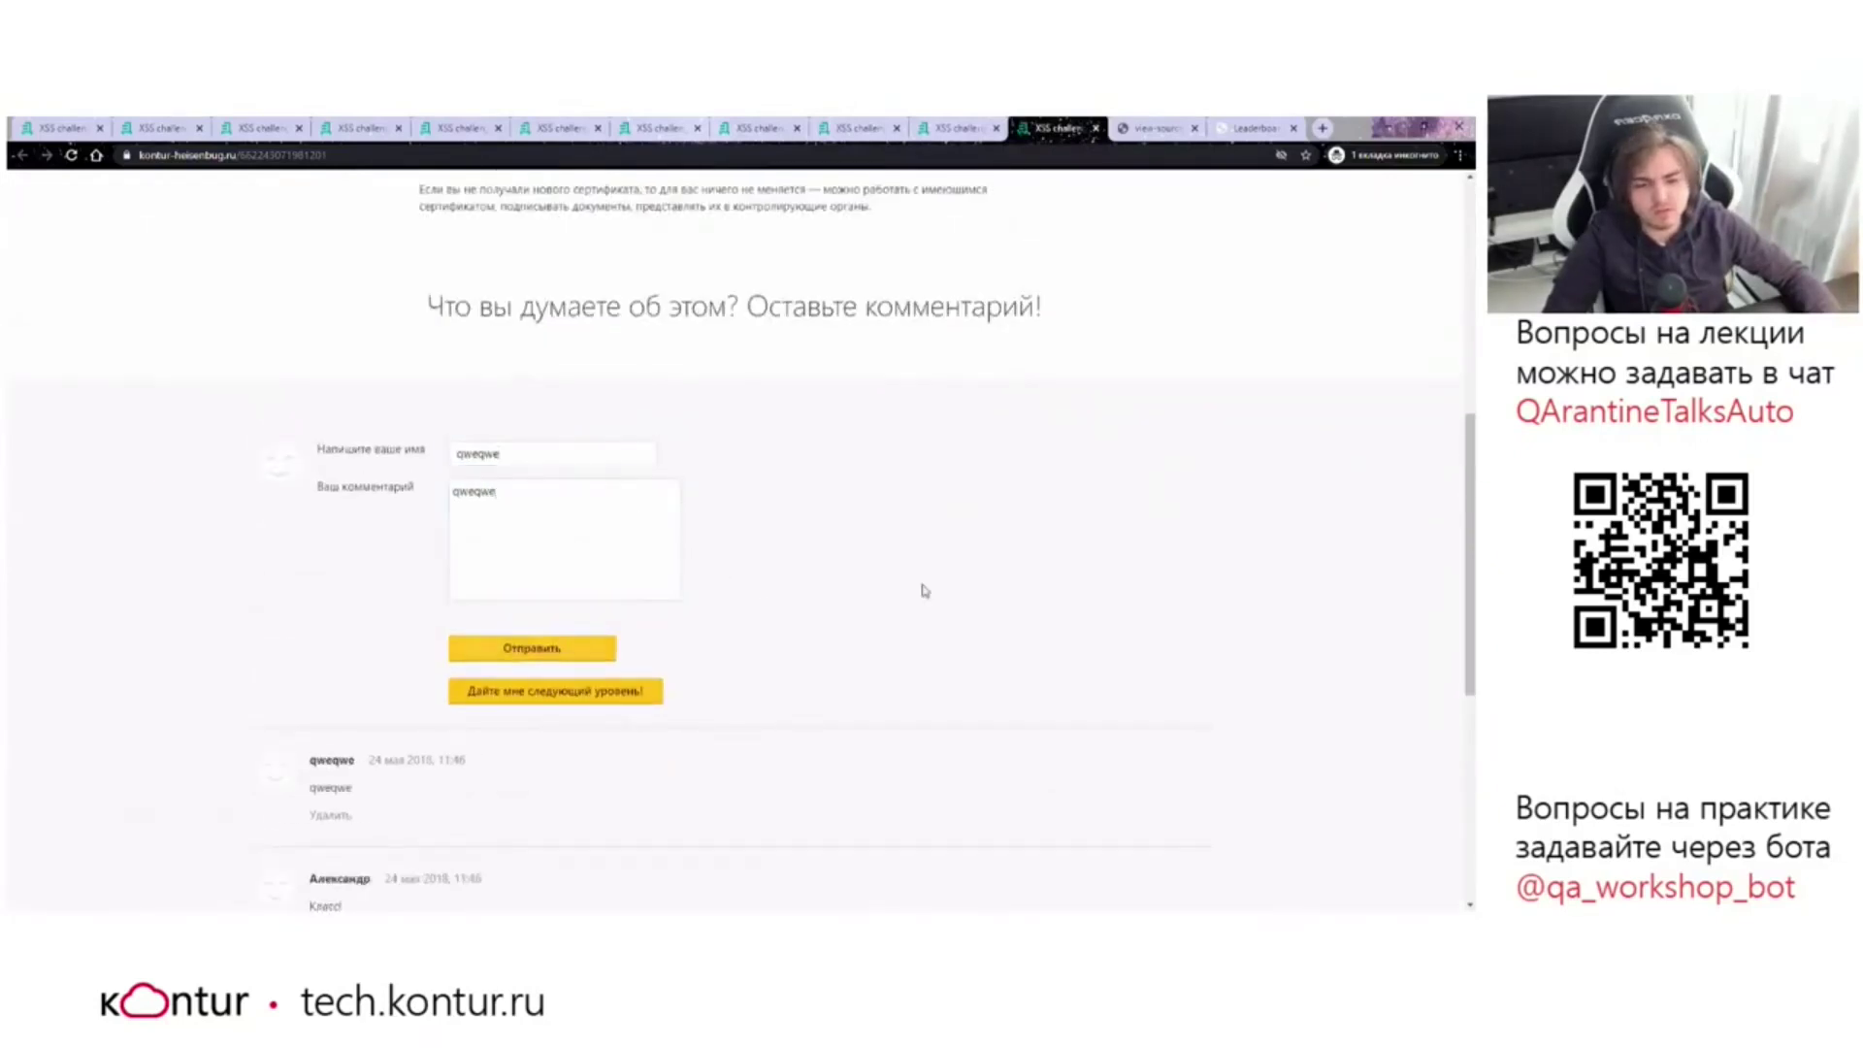
Enlarge the developer tools text and search the element tree for every place where qweqwe is inserted.
key("F12")
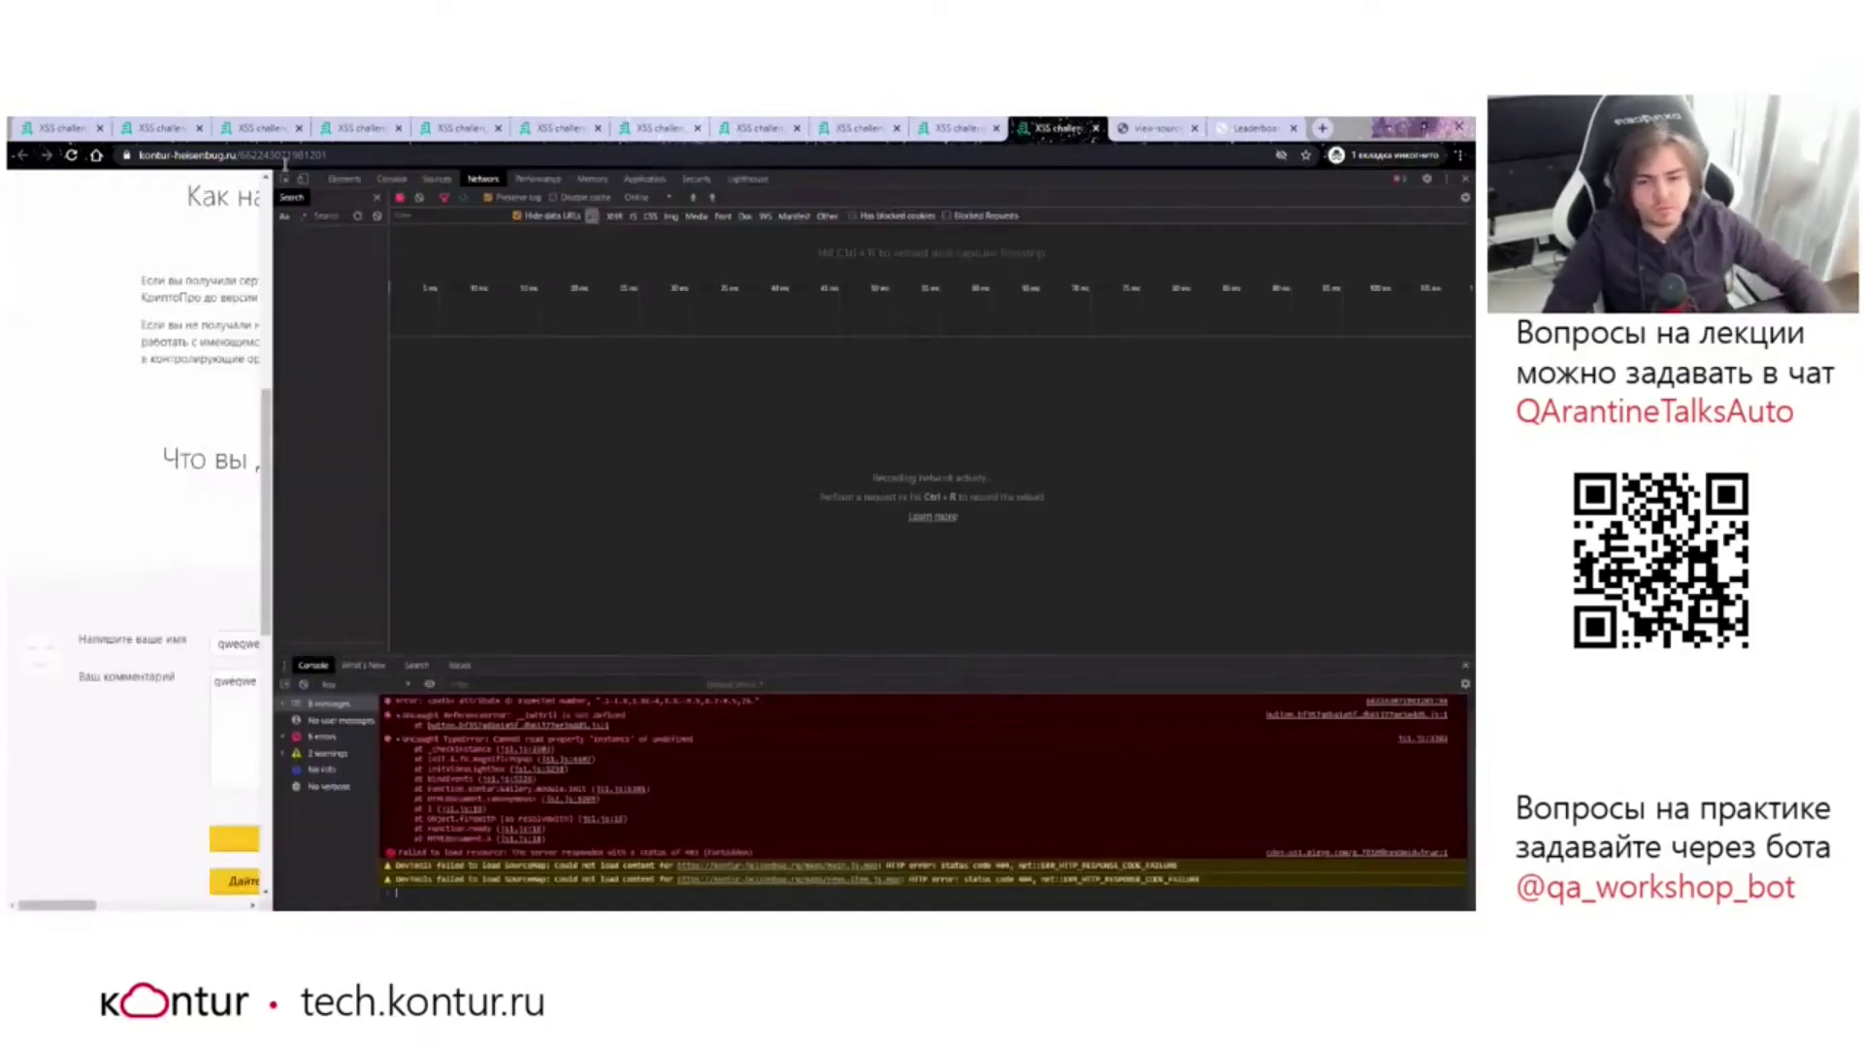
left_click(345, 179)
scroll(133, 653, "down", 3)
left_click(223, 420)
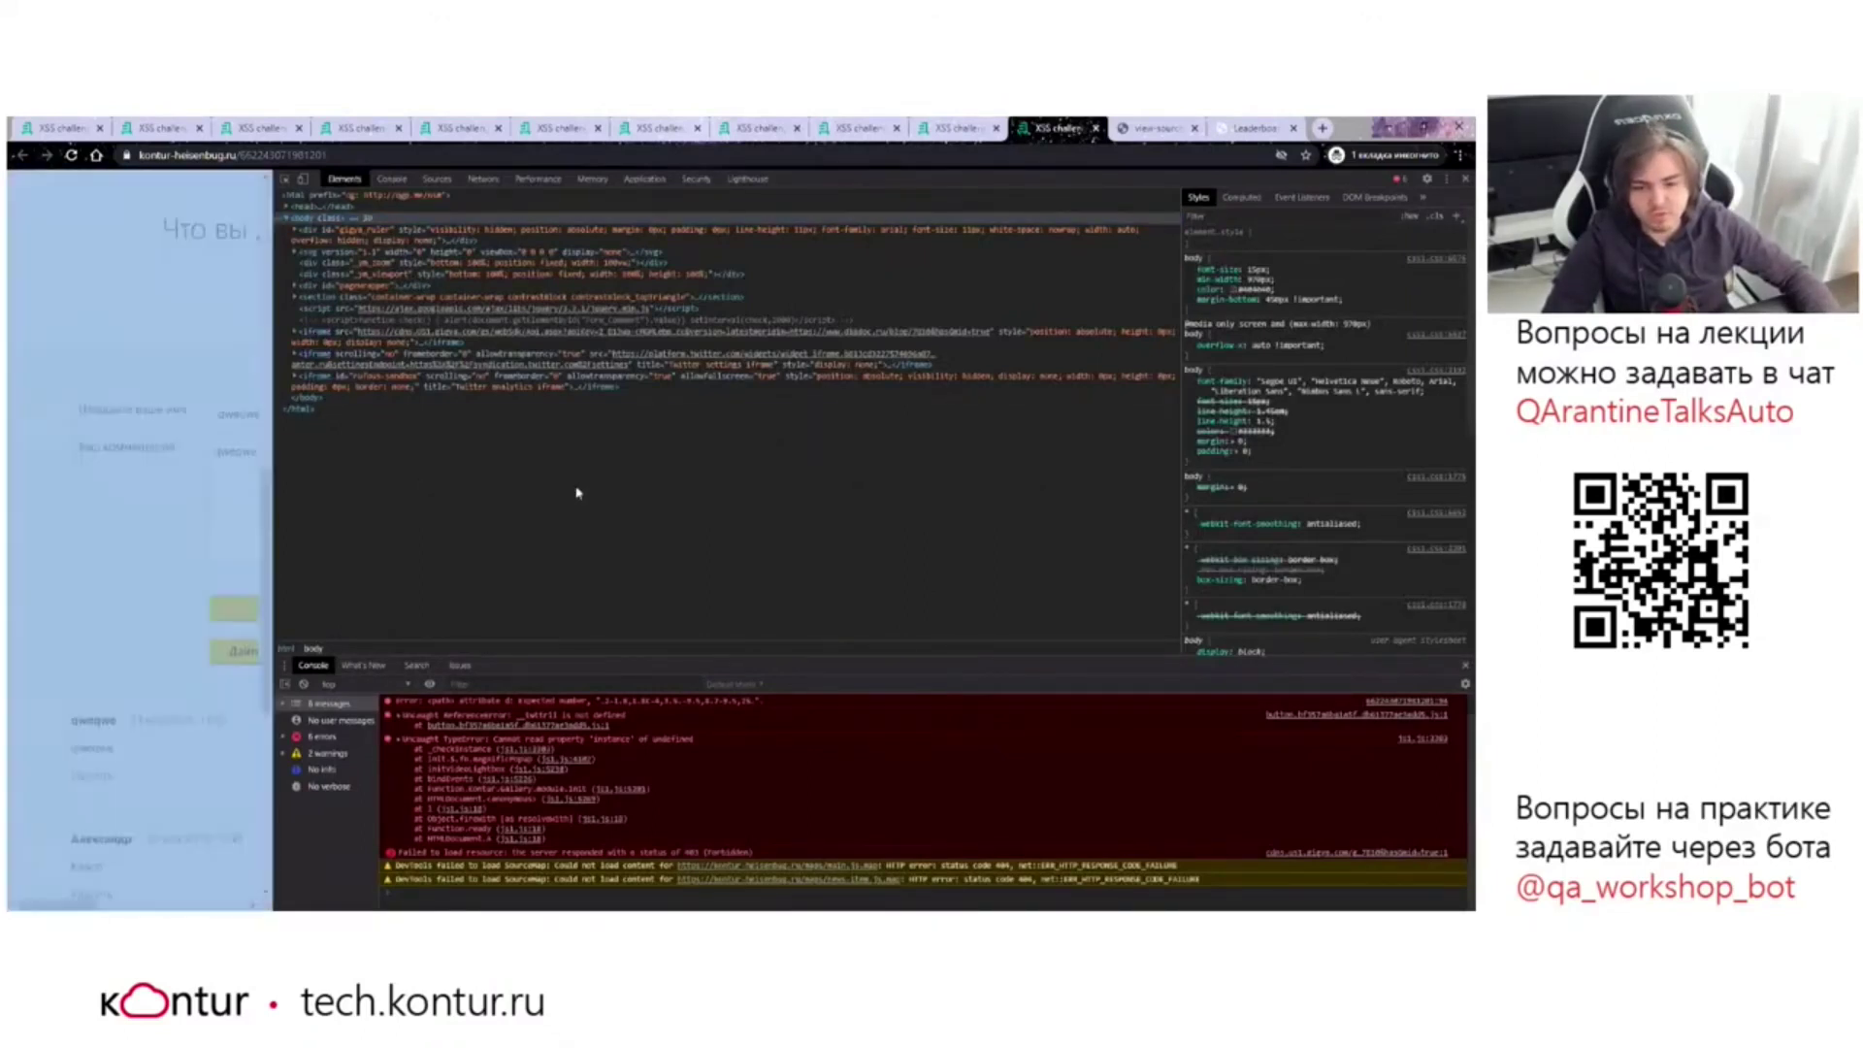
key("ctrl+plus")
key("ctrl+plus")
key("ctrl+f")
type("qweqwe")
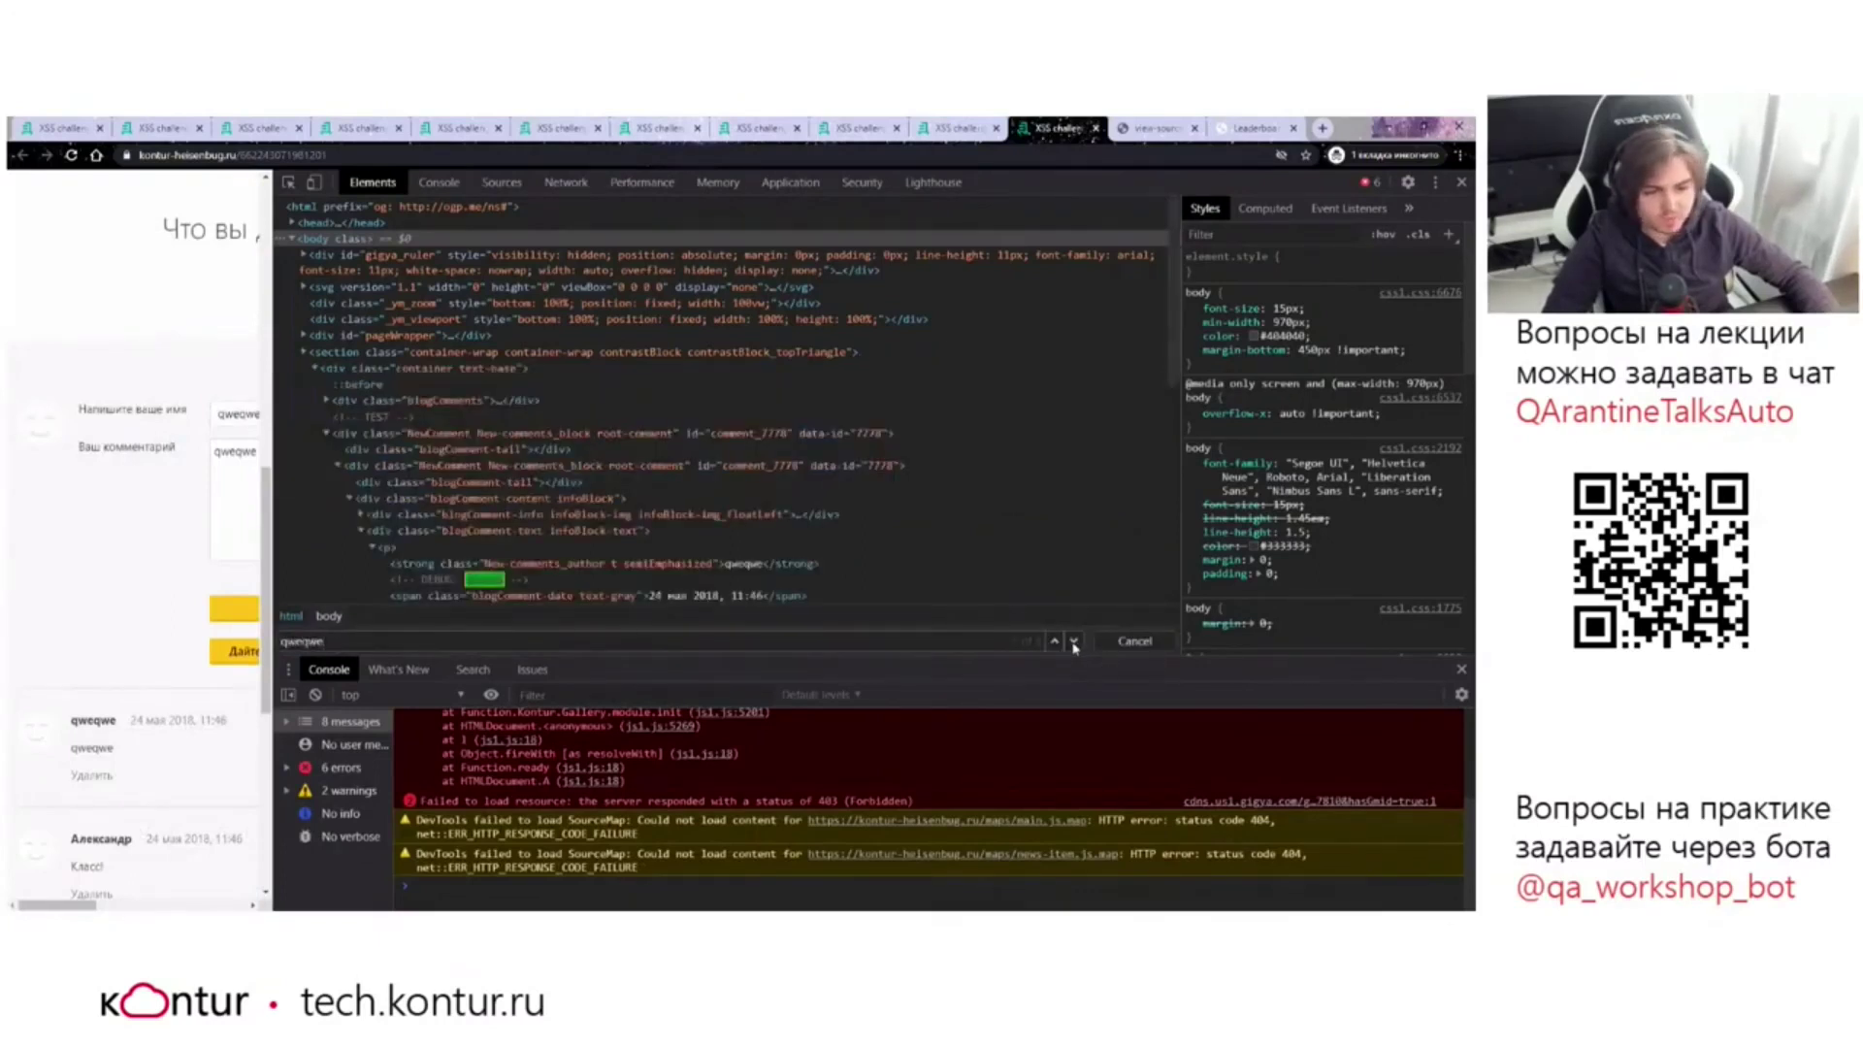
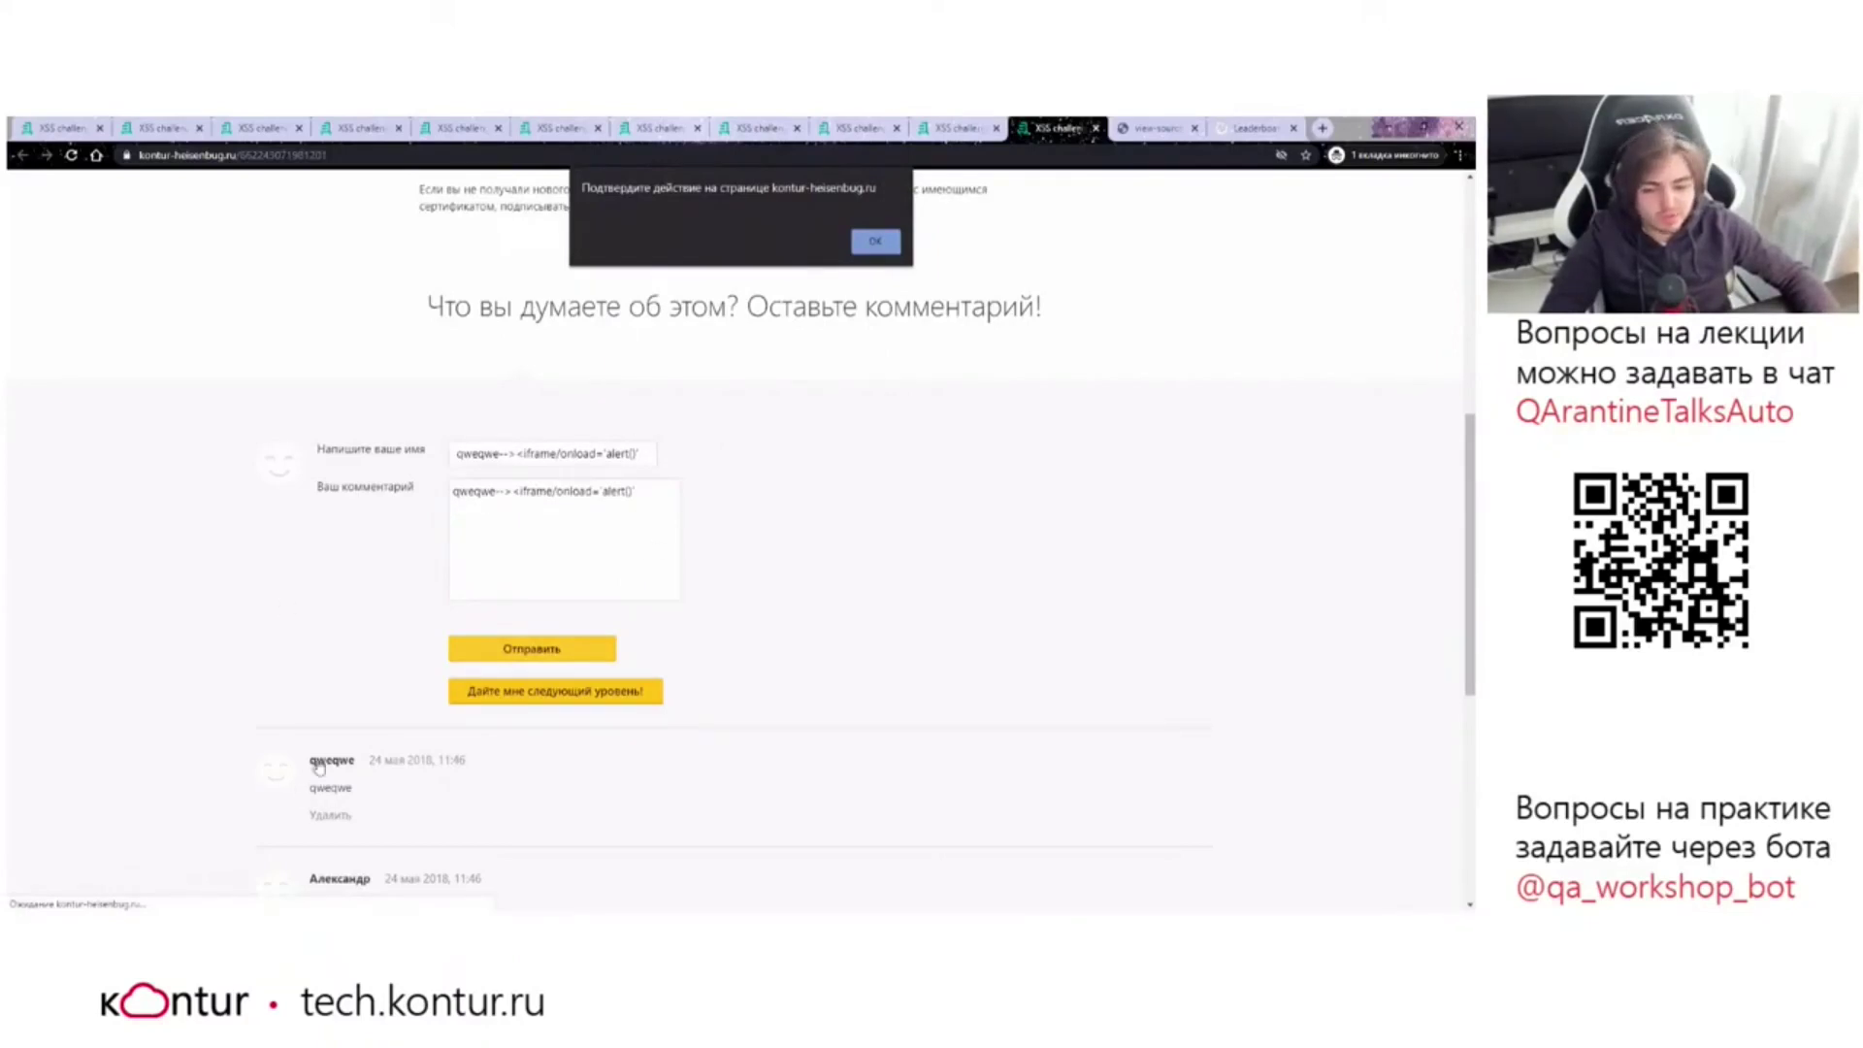
Dismiss the alert fired by the comment-closing payload qweqwe--><iframe/onload='alert()' and open the next level.
left_click(875, 241)
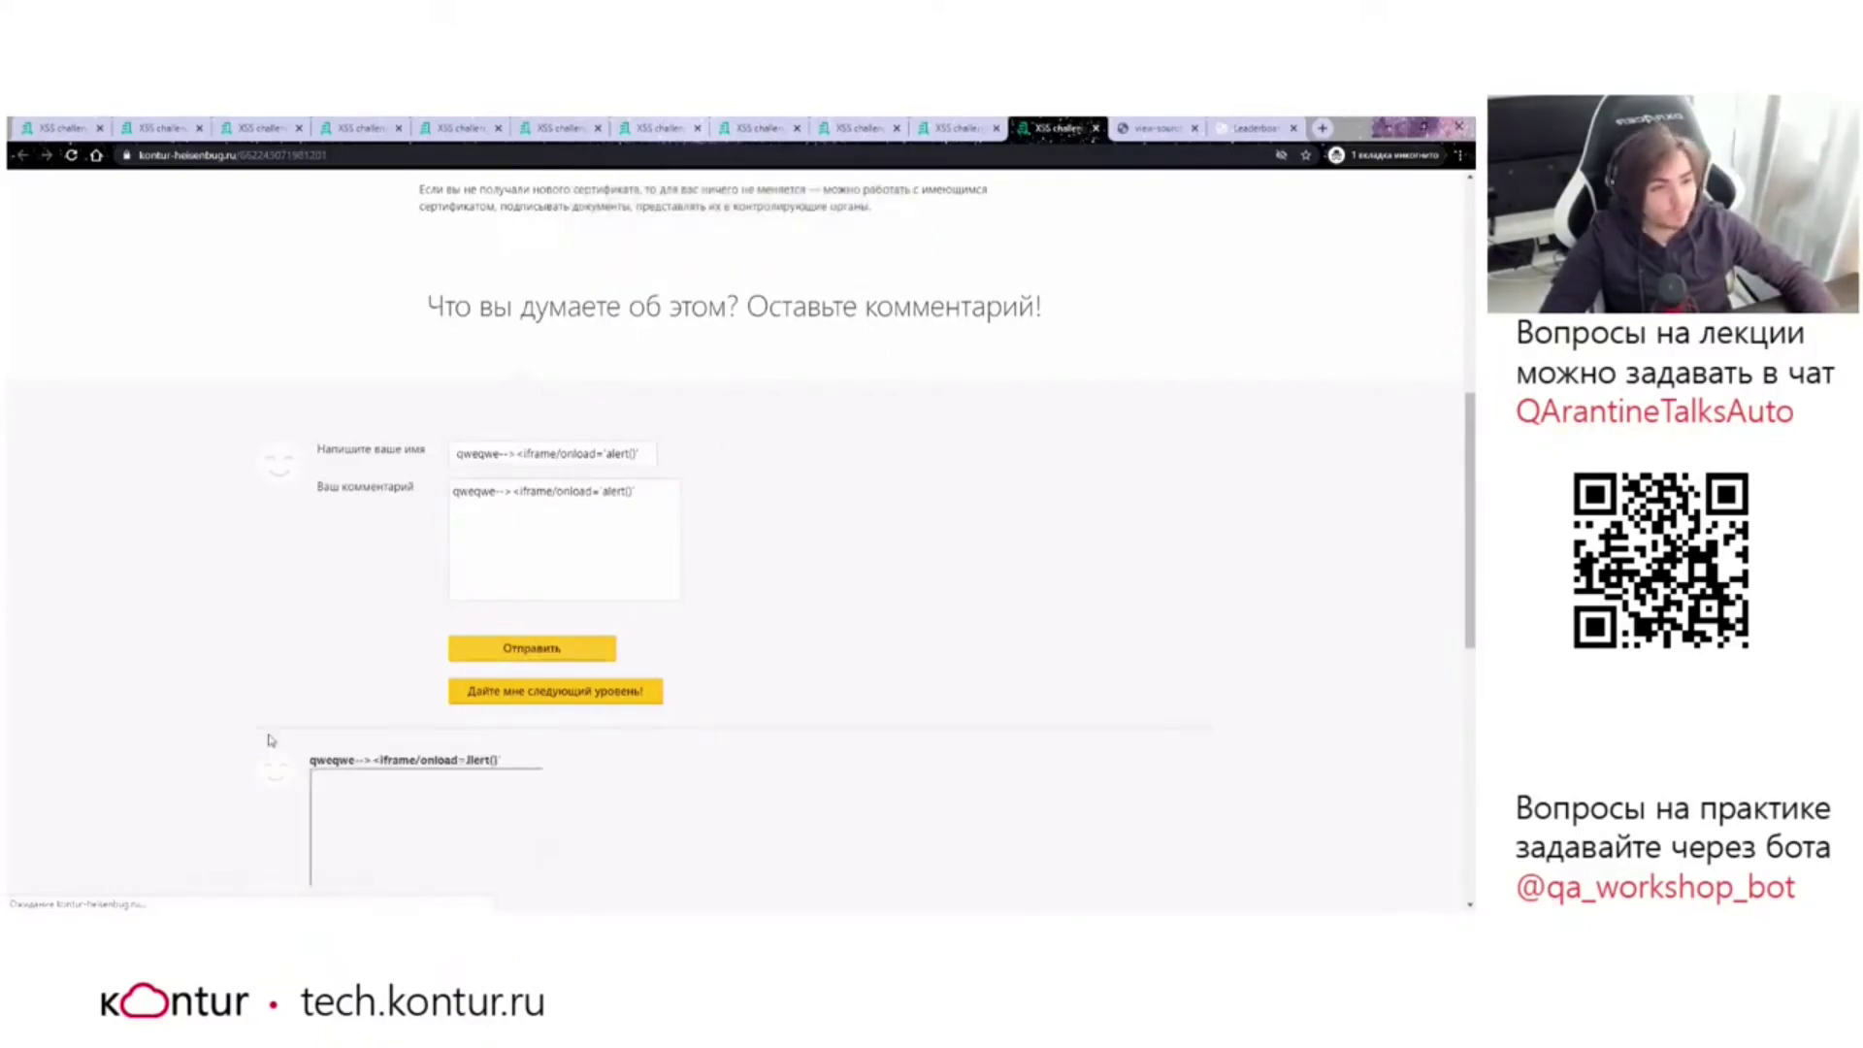
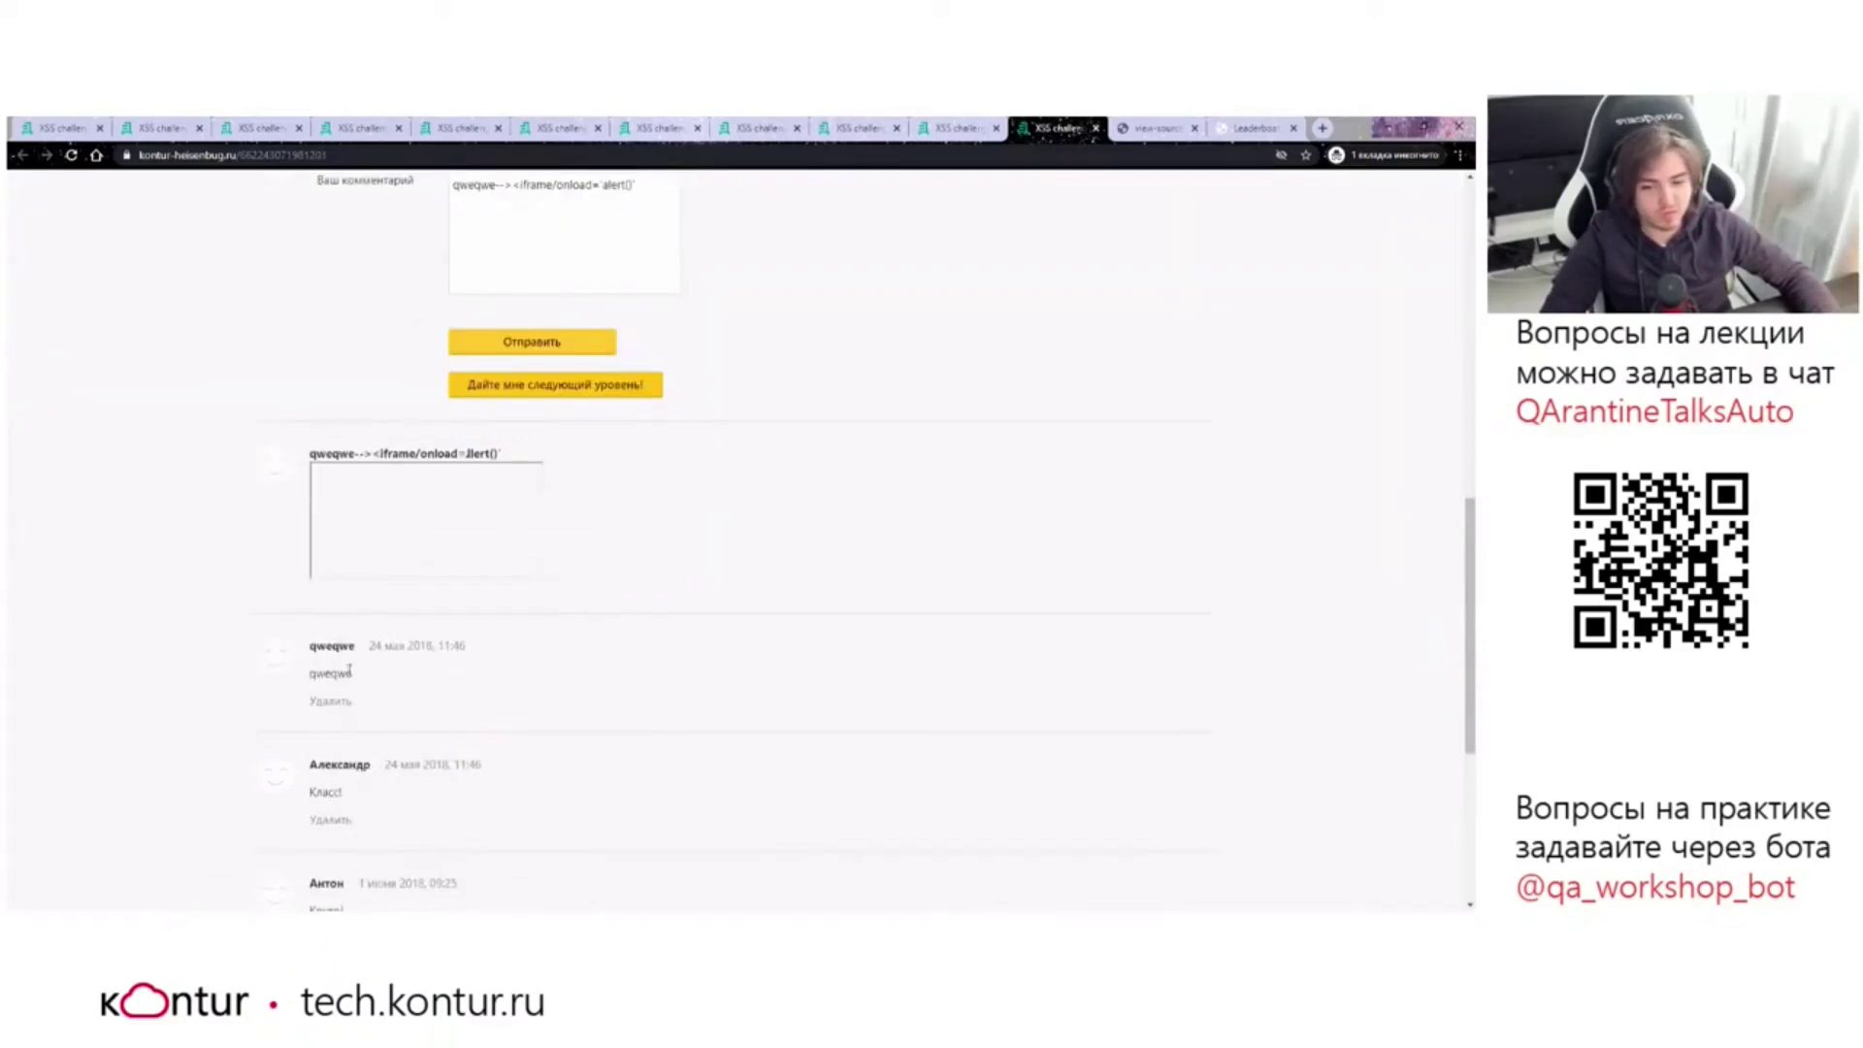
scroll(728, 582, "up", 3)
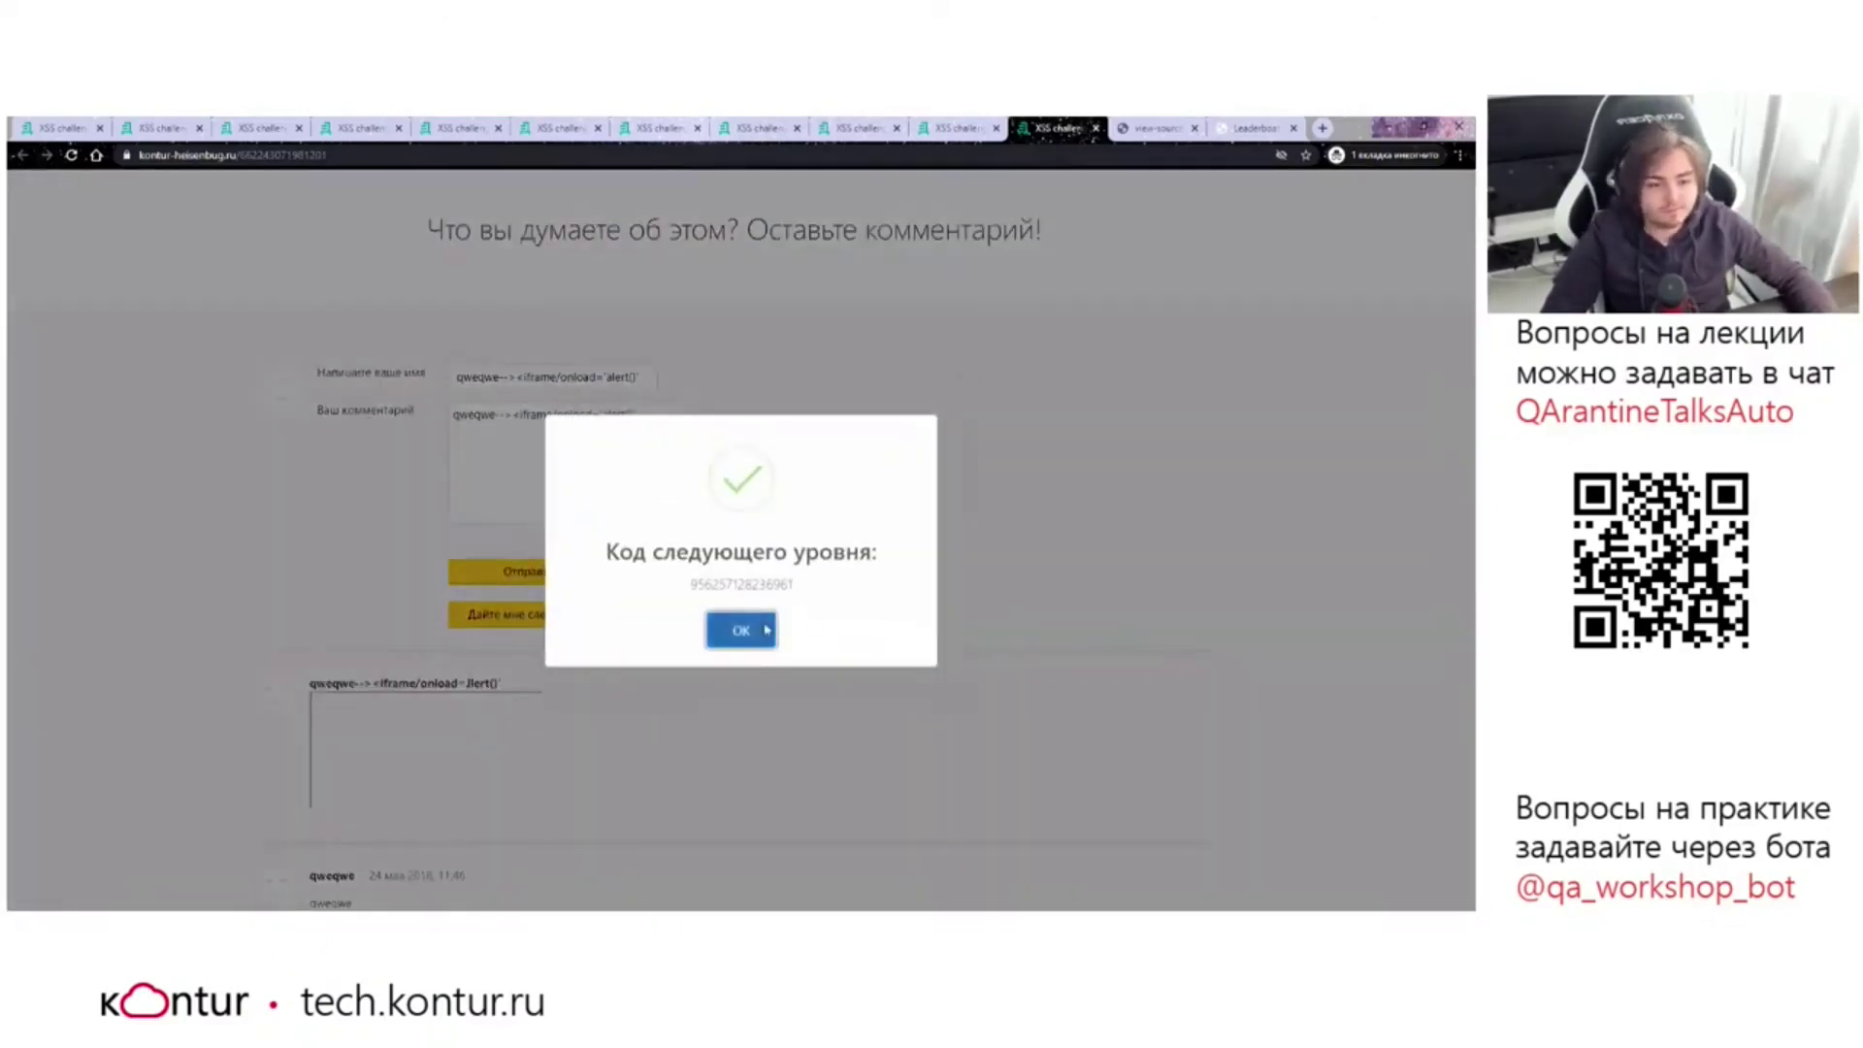
left_click(743, 629)
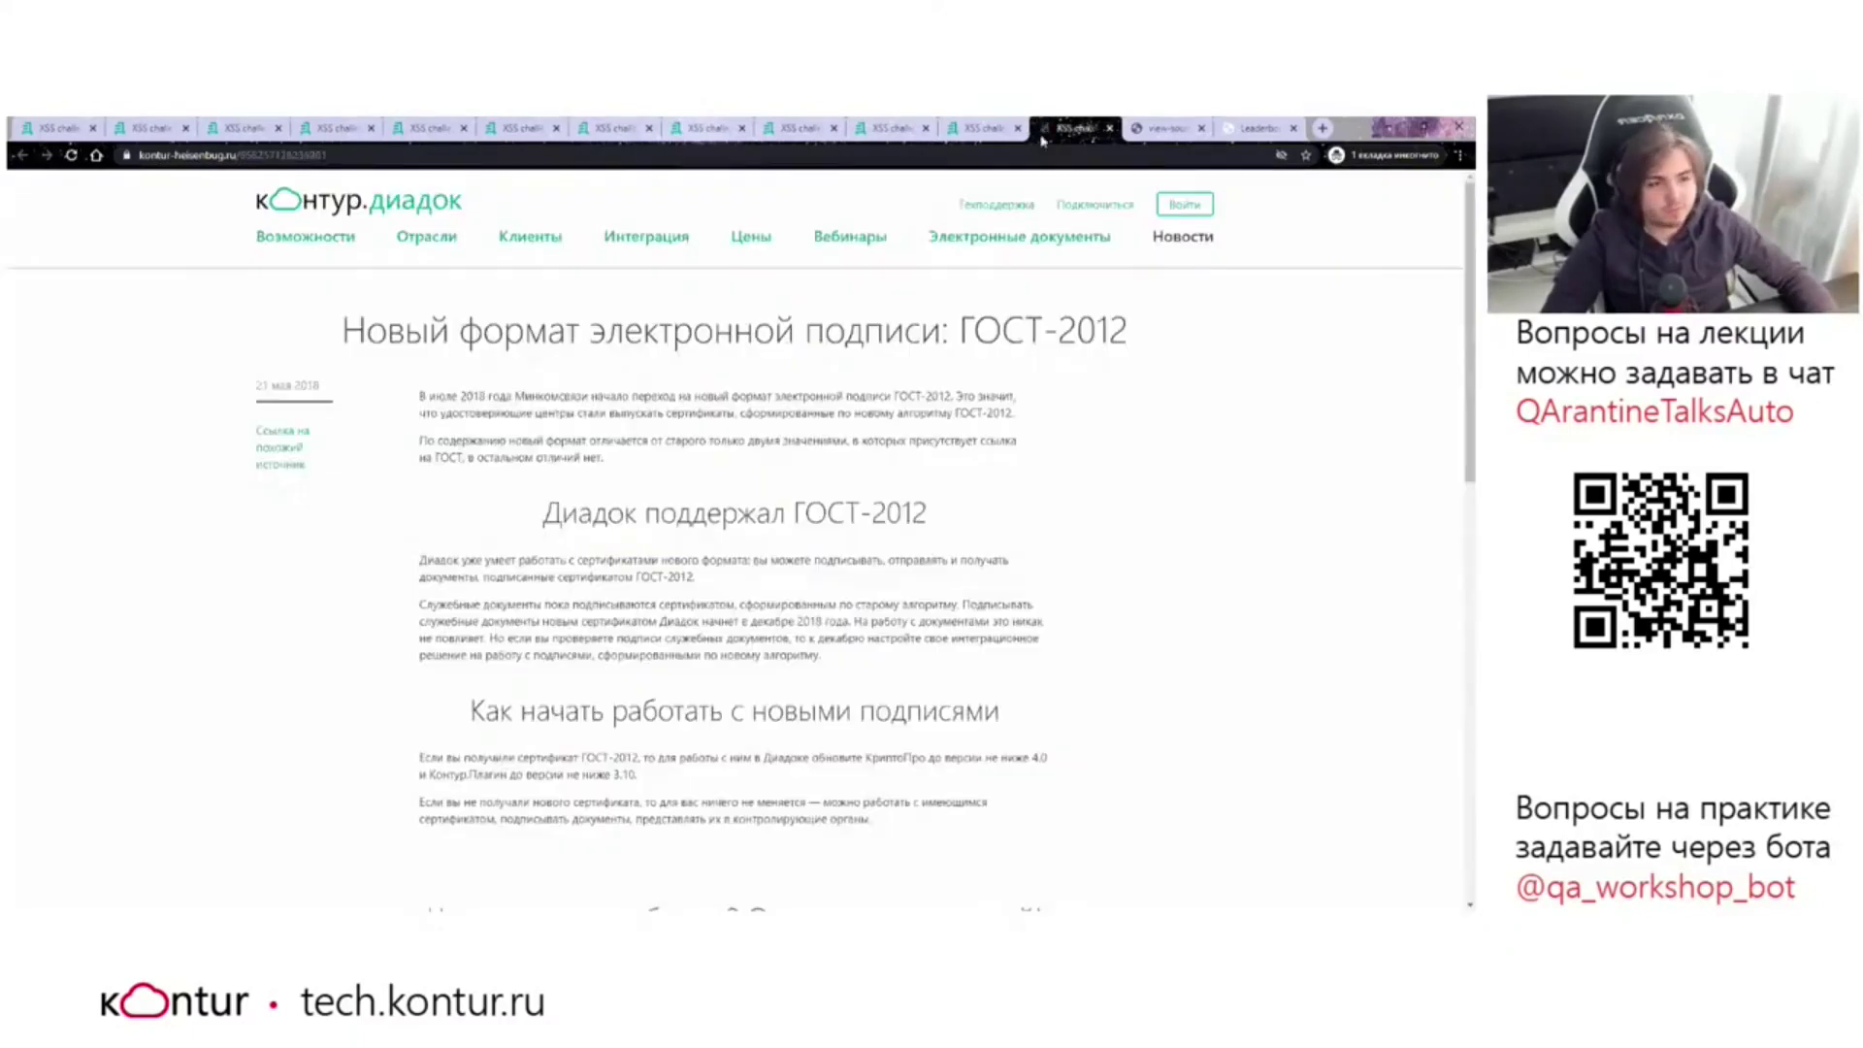
Fill in qweqwe as name and text in the new level's comment form and submit it.
scroll(789, 361, "down", 2)
scroll(789, 361, "down", 10)
scroll(789, 361, "up", 5)
left_click(568, 453)
type("qweqwe")
left_click(615, 490)
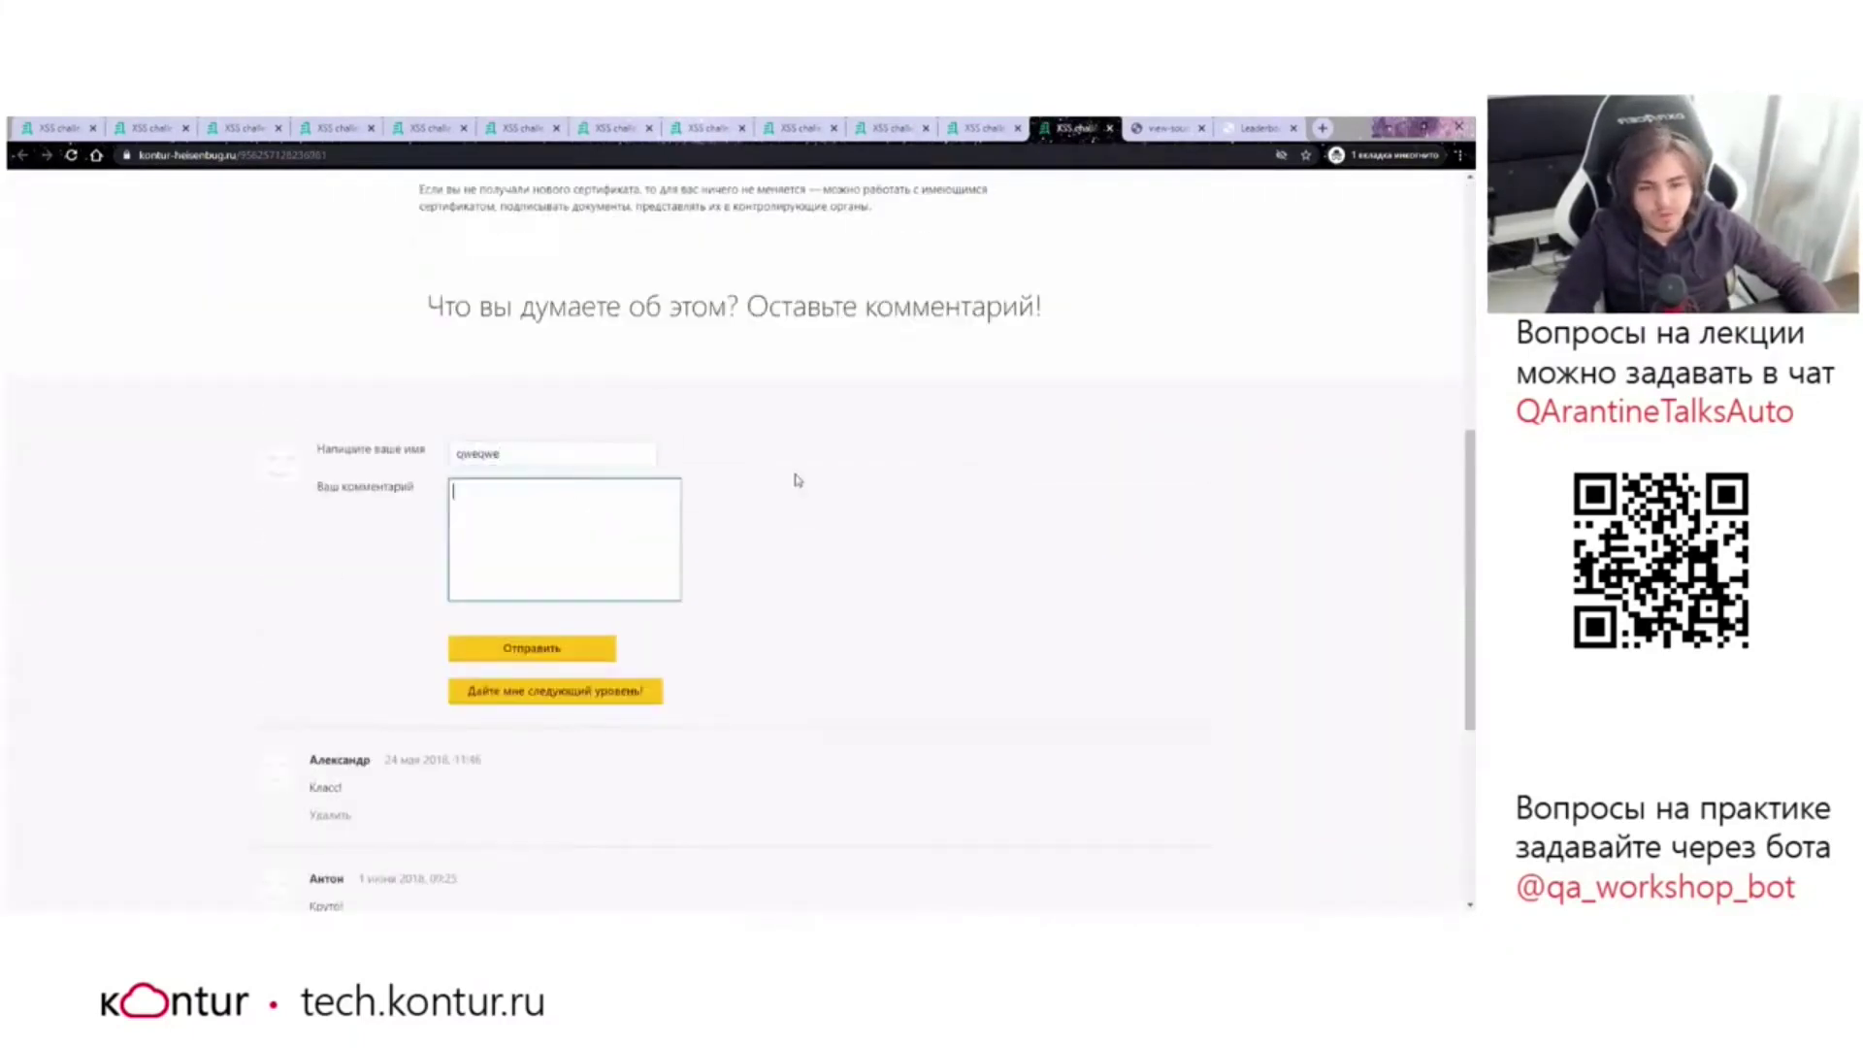
type("qweqwe")
key("Return")
Search the new level's element tree for qweqwe and go through the matches in the posted comment.
key("F12")
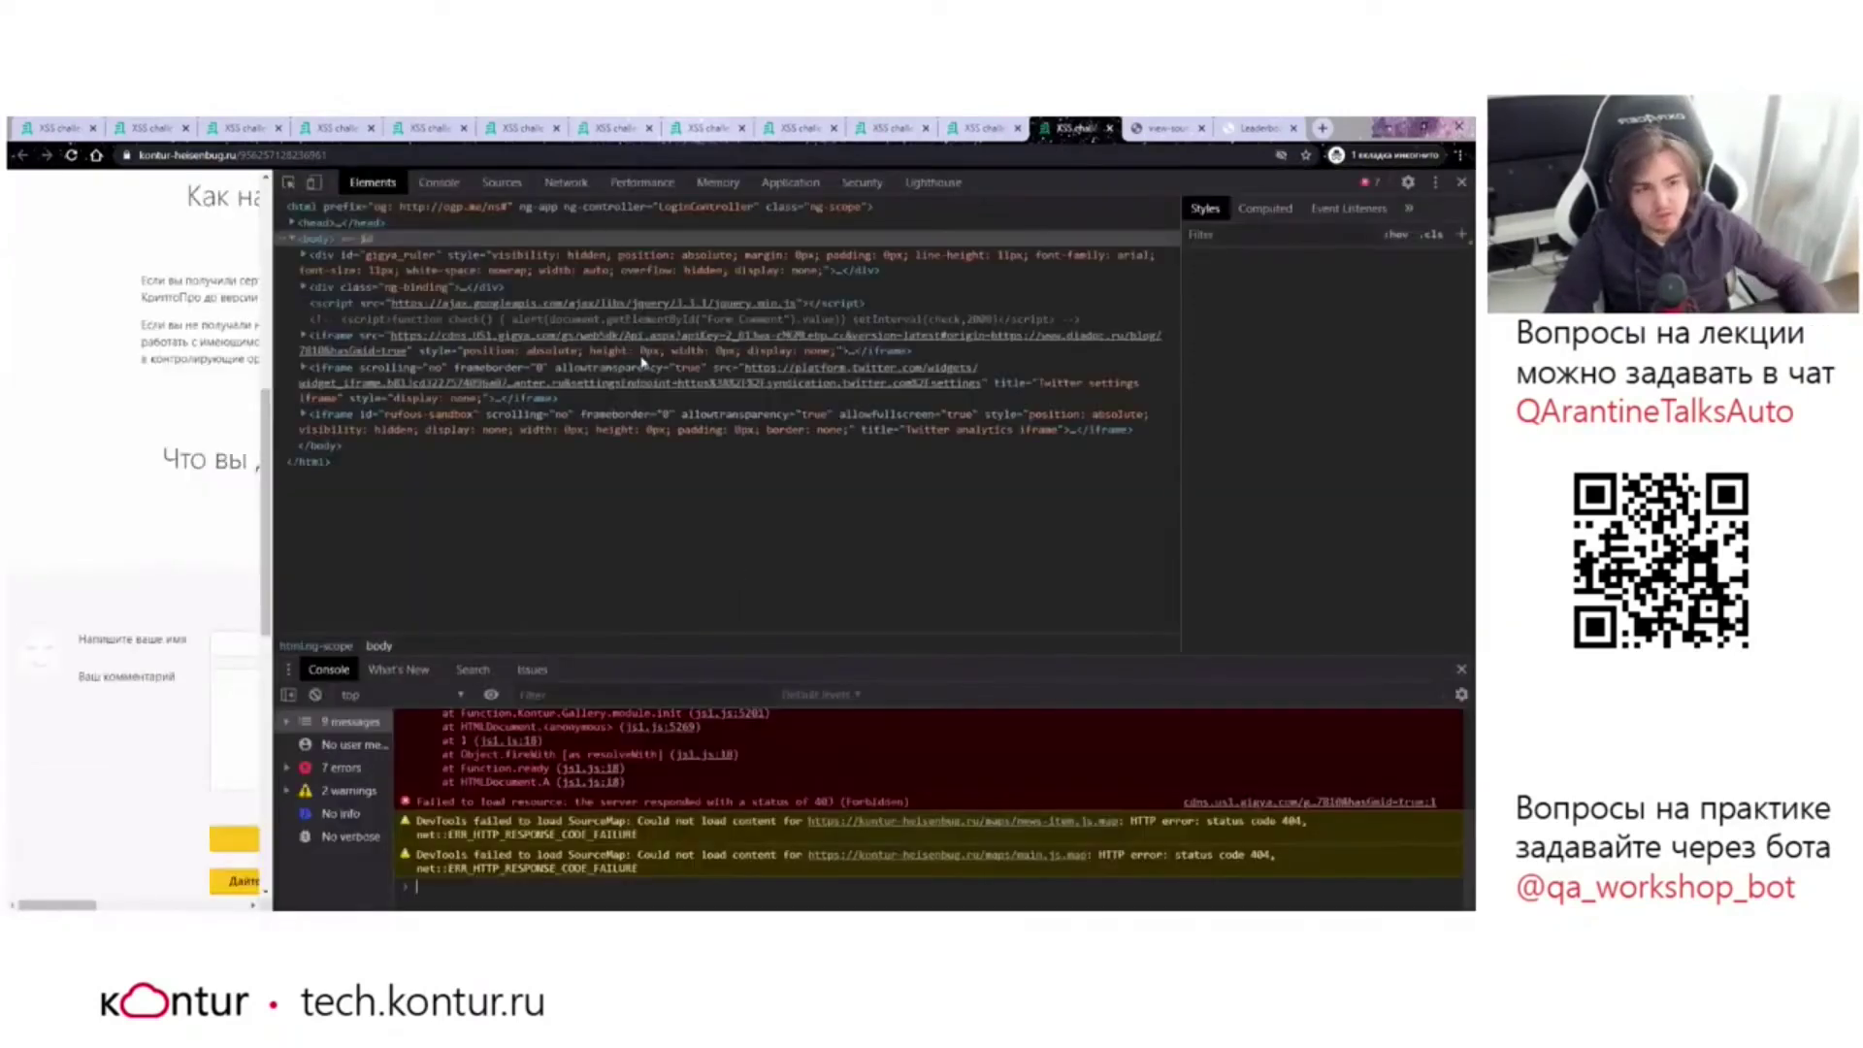
key("ctrl+f")
type("qweqwe")
left_click(1073, 641)
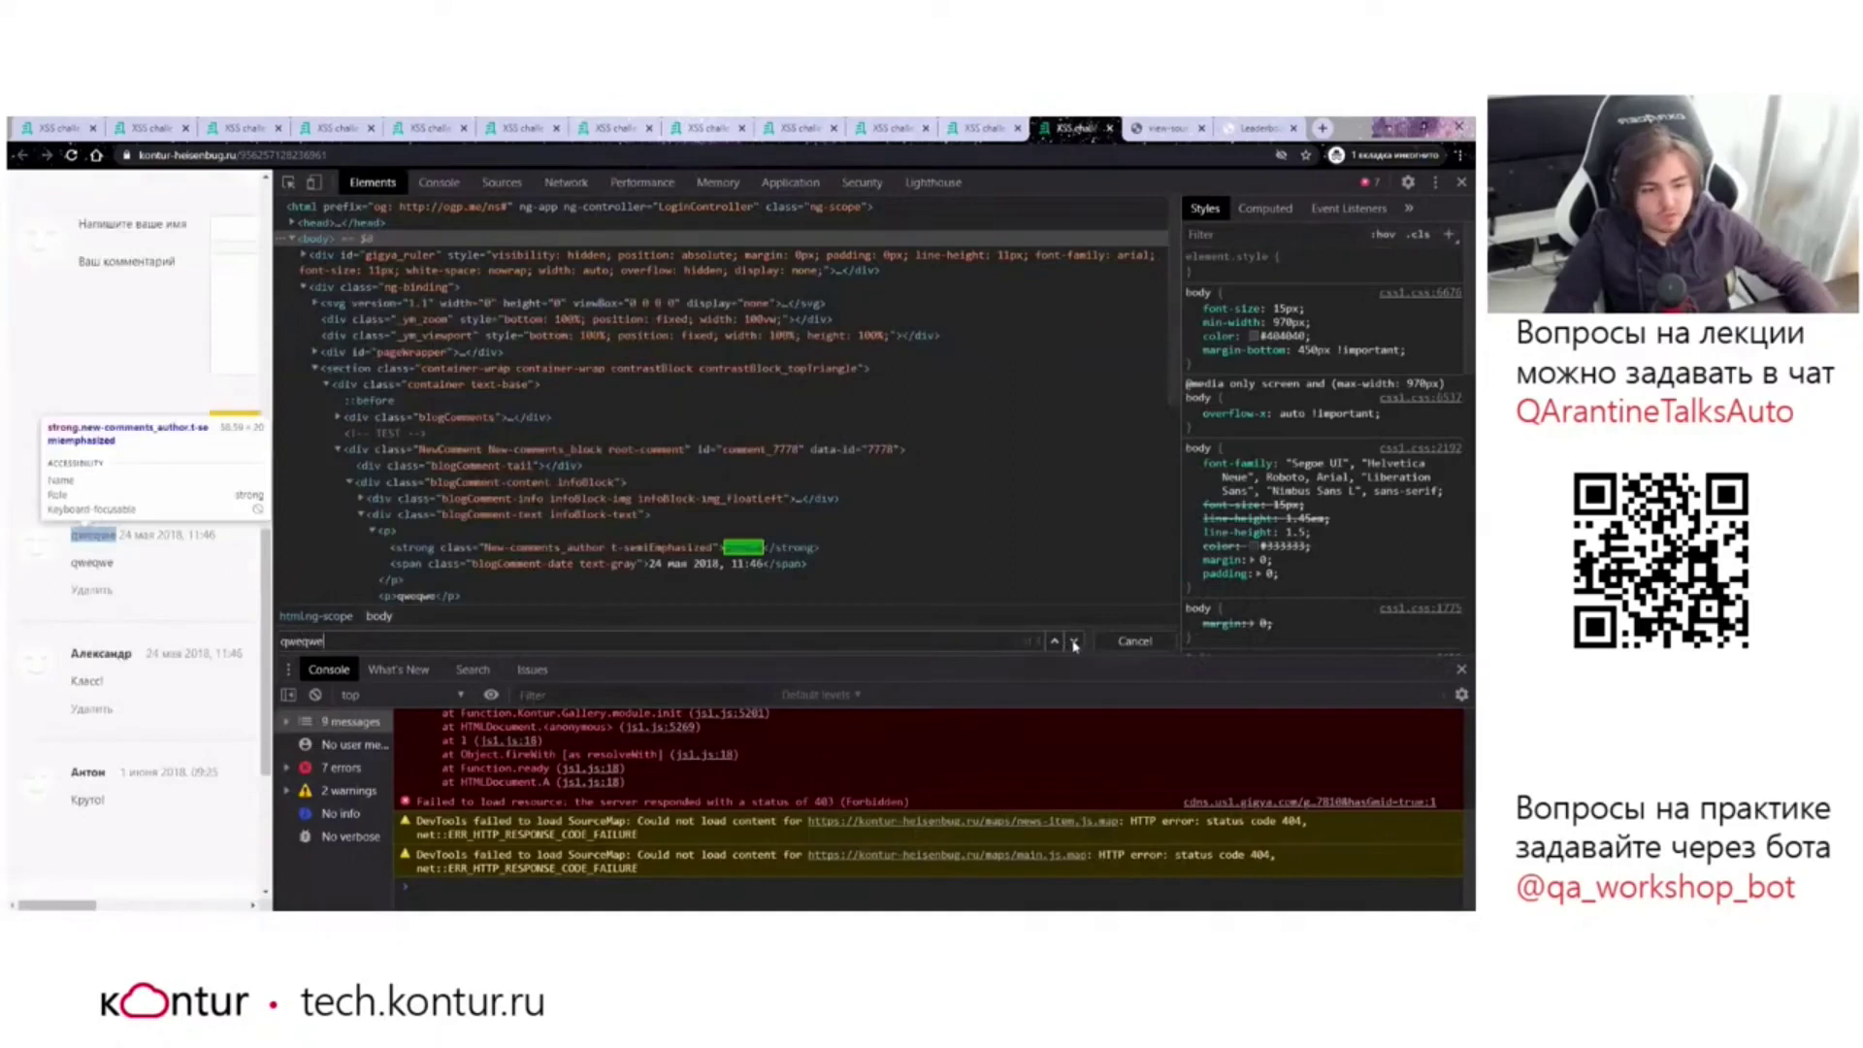
left_click(1073, 641)
Expand the comment's avatar block and examine the image's alt attribute and the comment text paragraph.
left_click(361, 498)
left_click(373, 514)
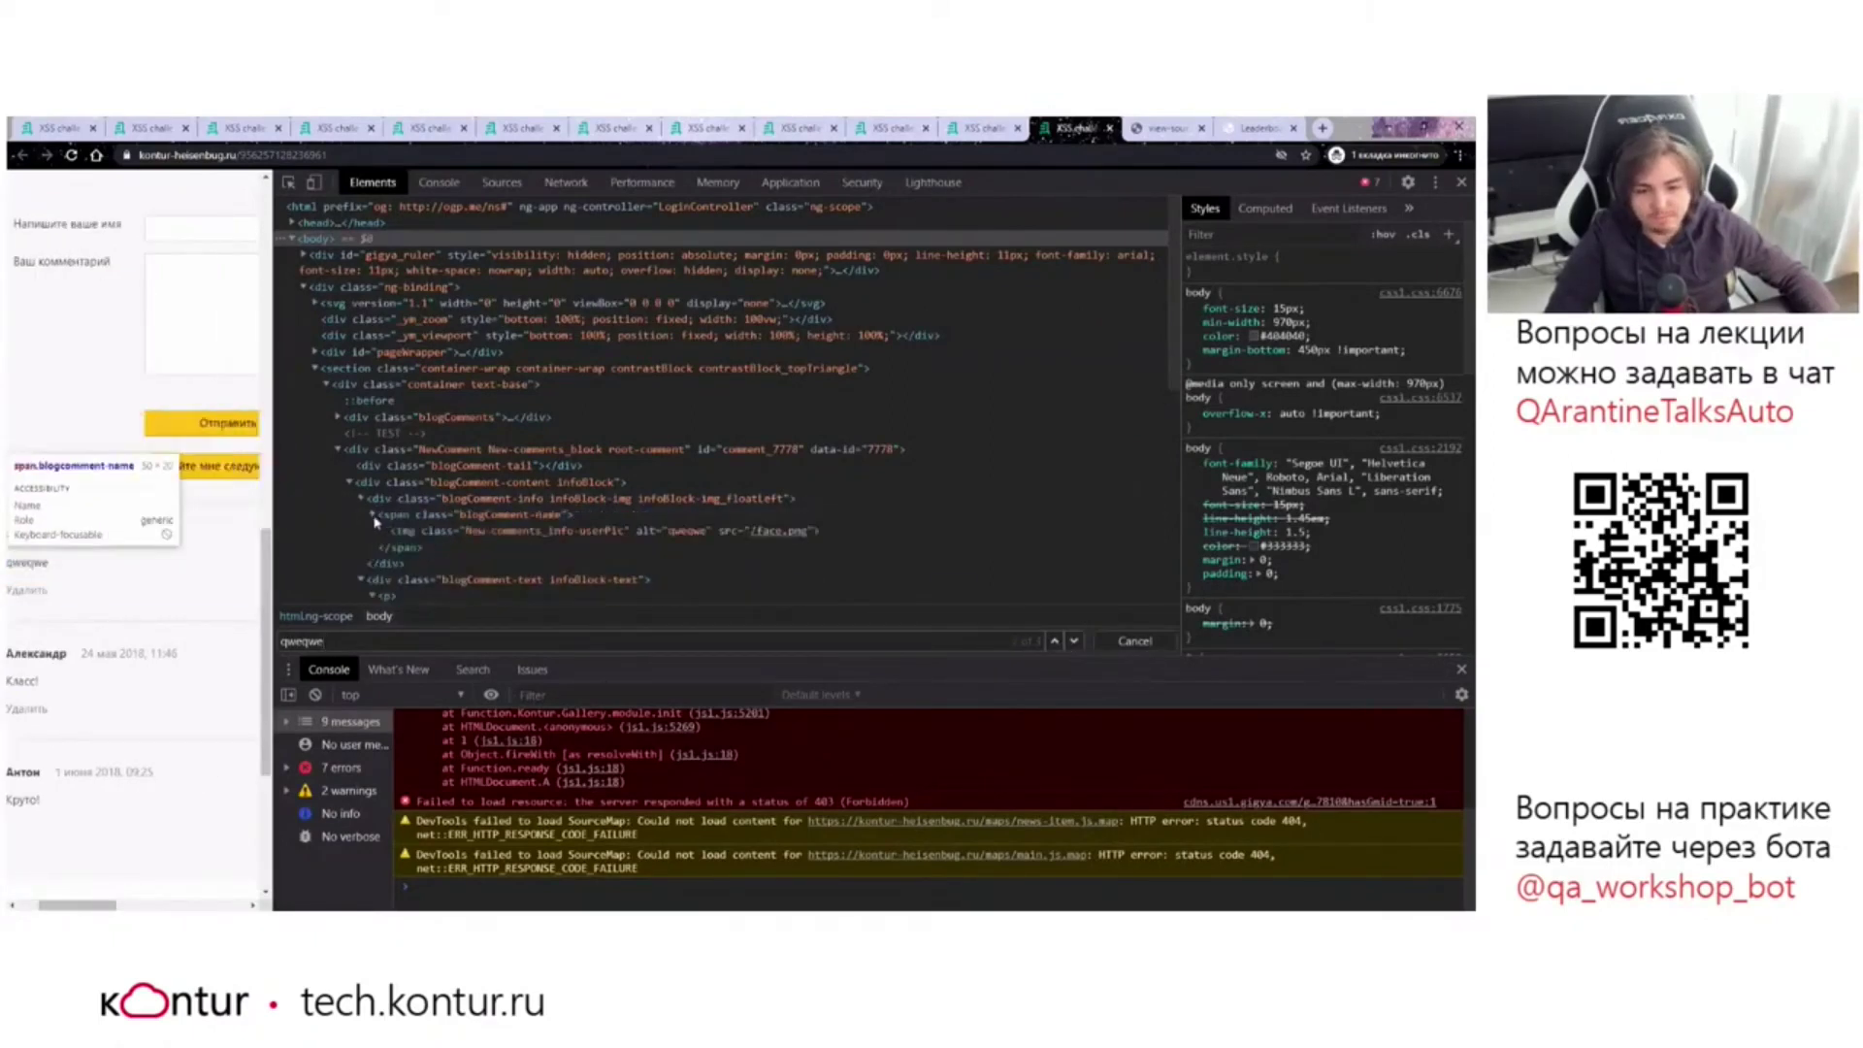
left_click(692, 531)
scroll(699, 539, "down", 3)
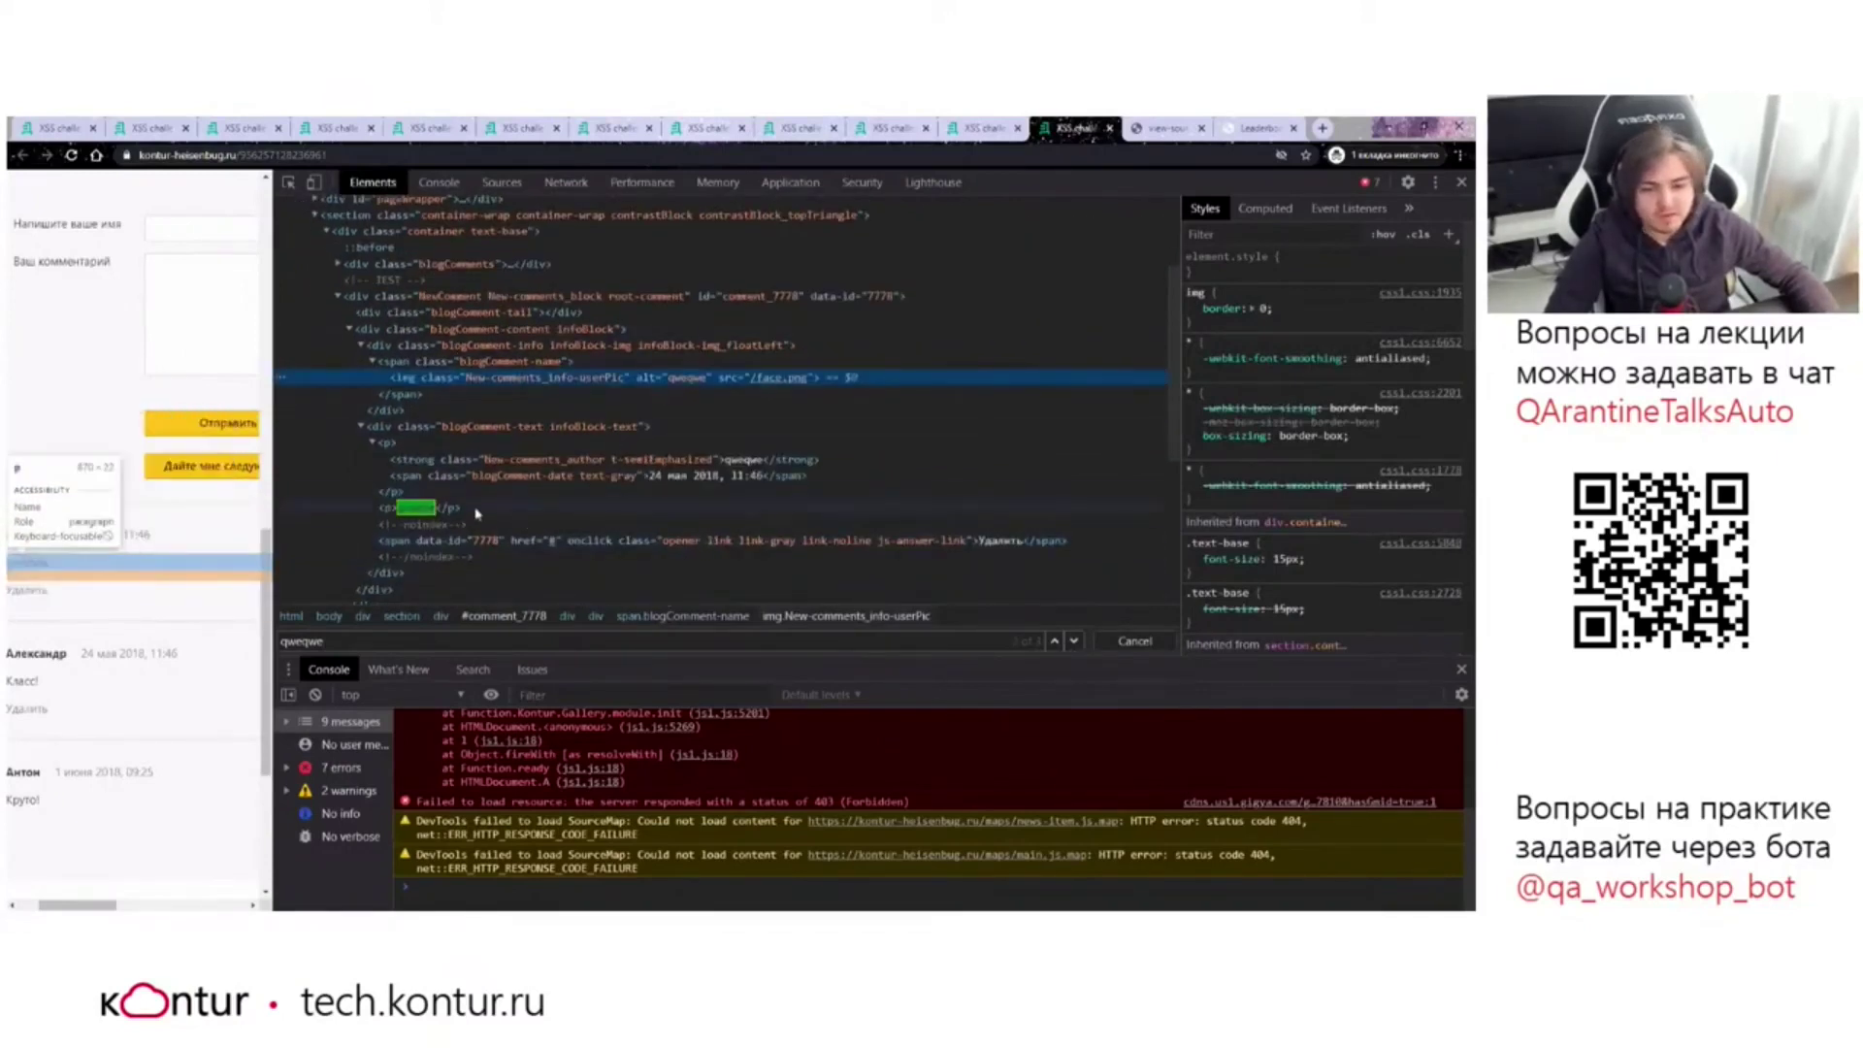
left_click(669, 507)
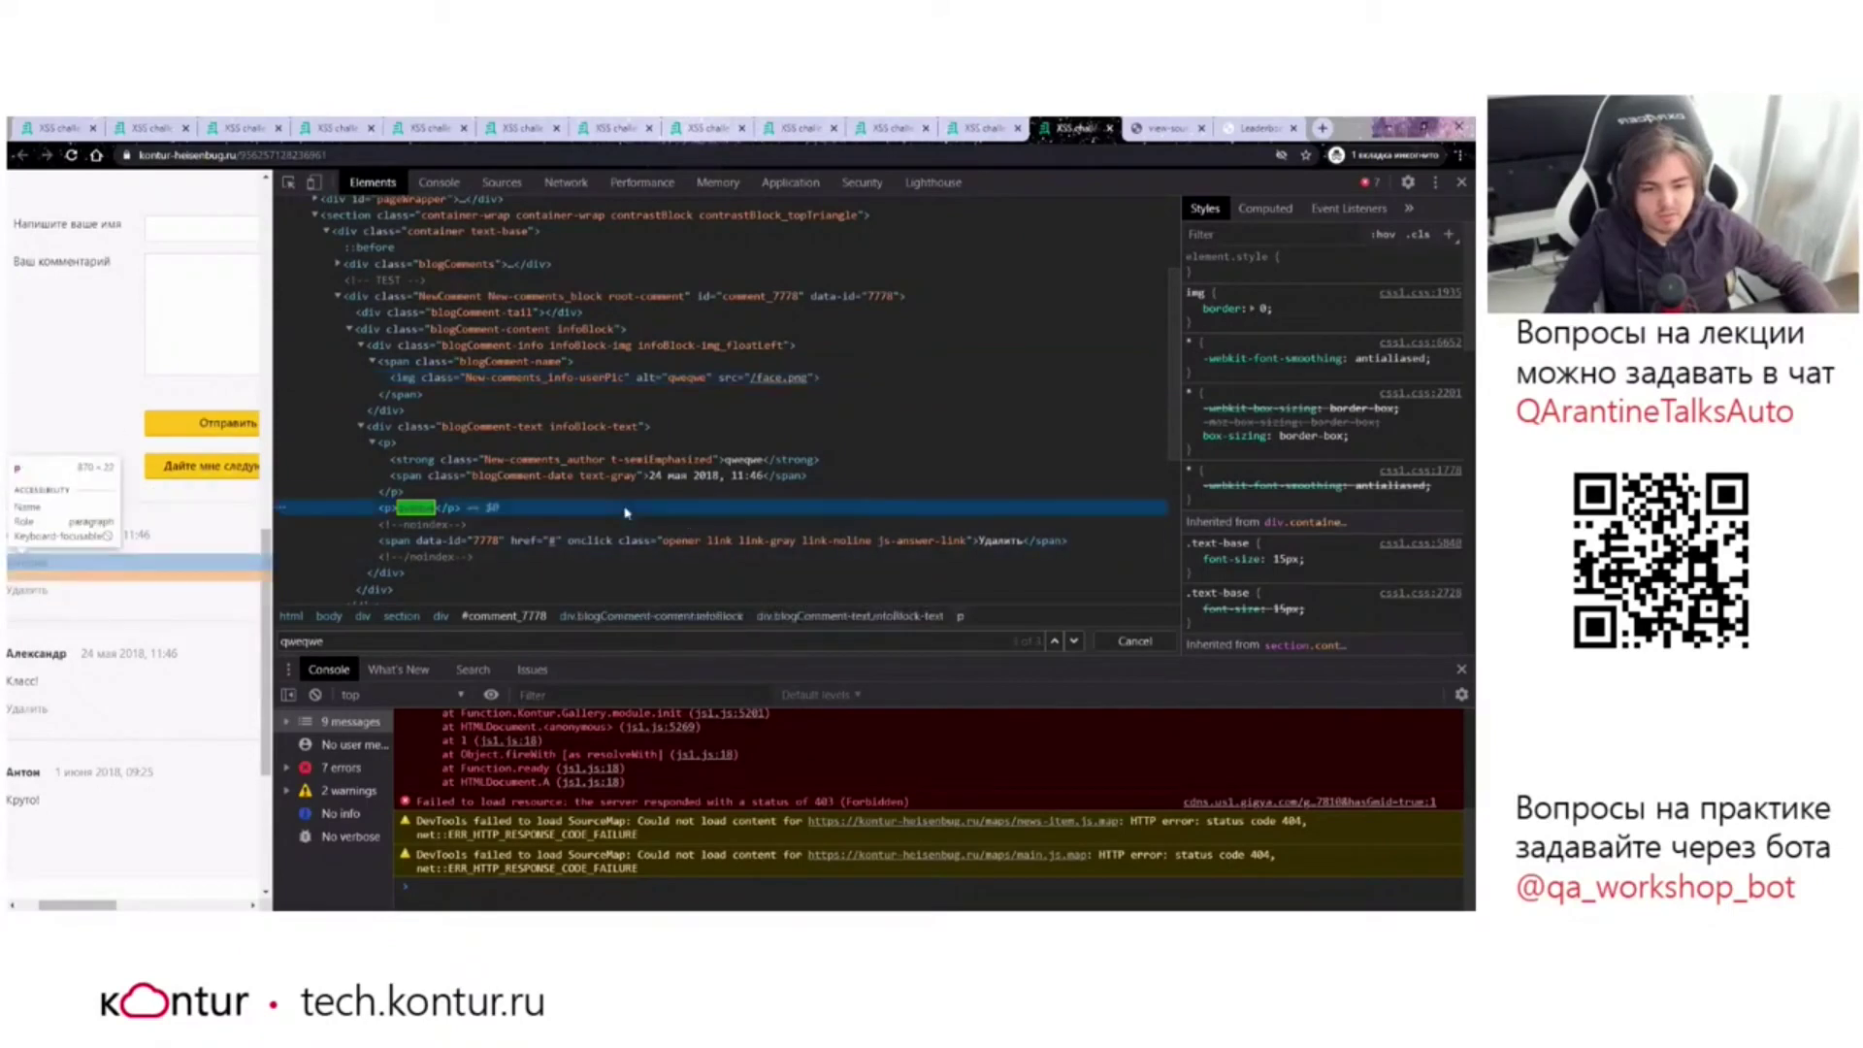
scroll(693, 503, "up", 3)
left_click(685, 531)
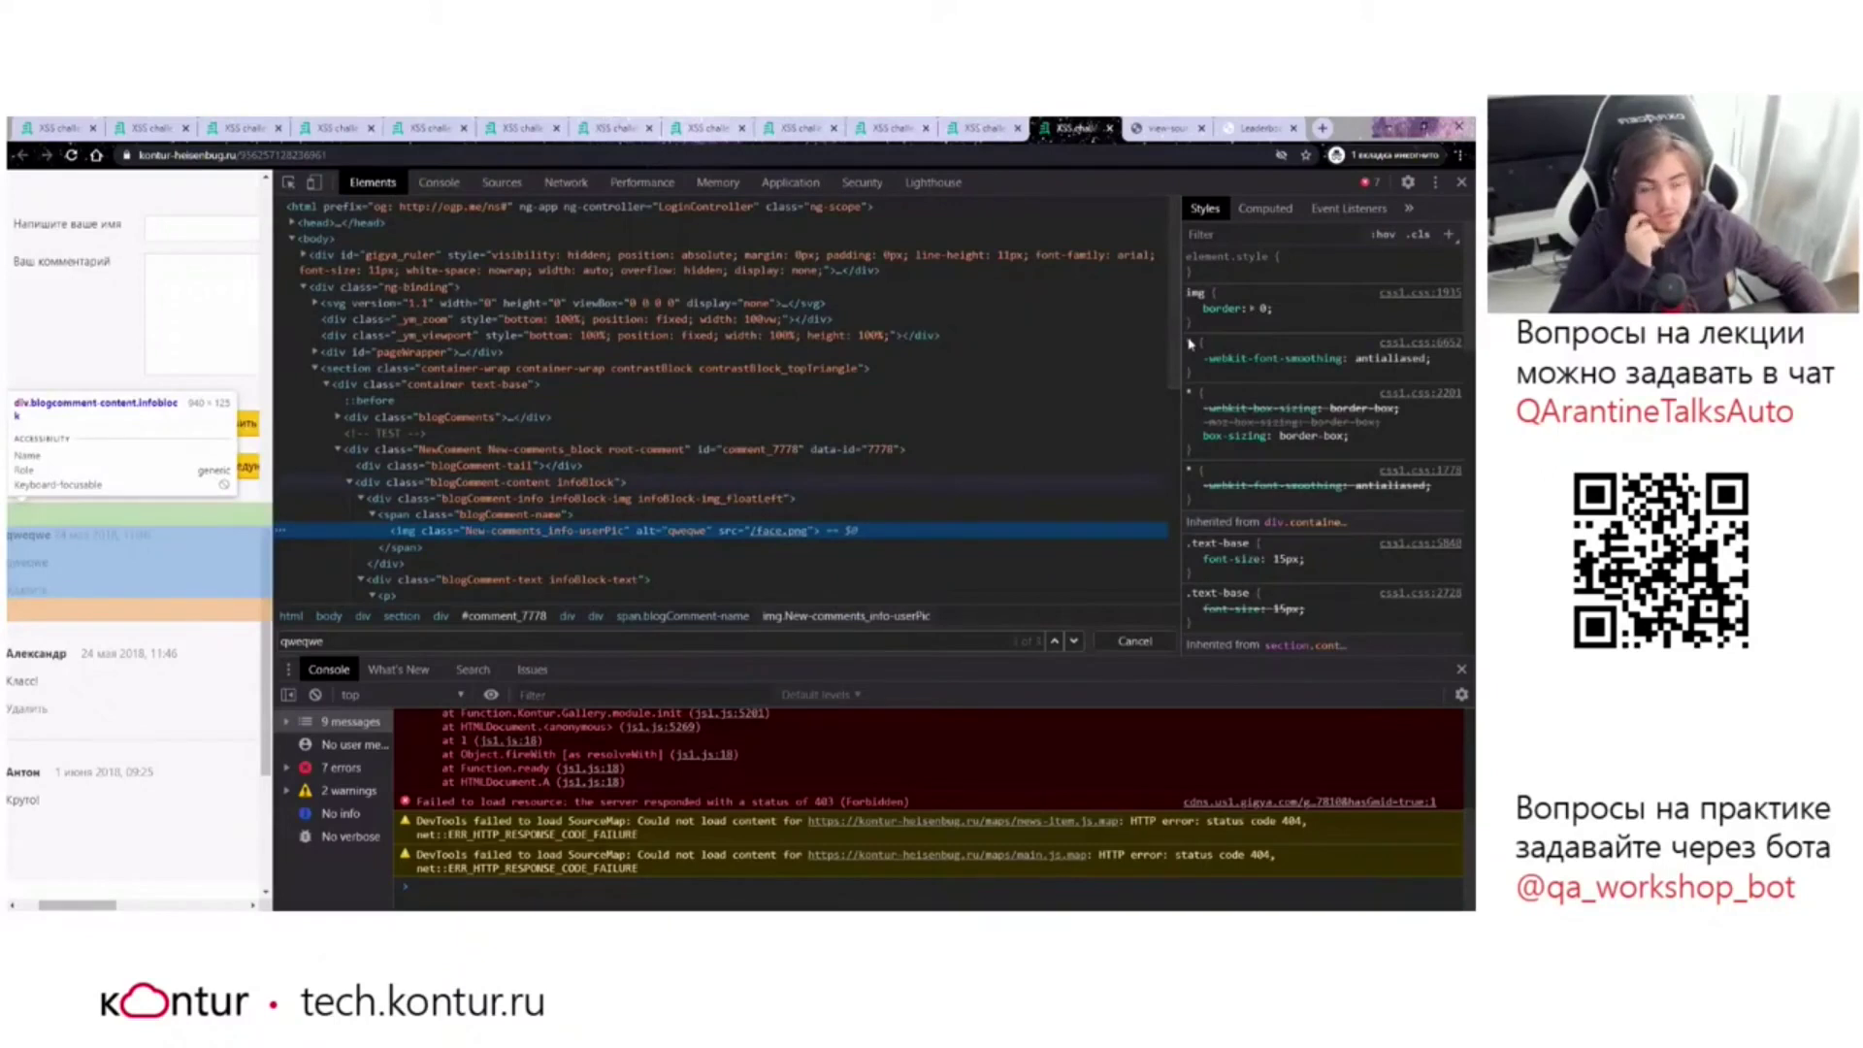
Close the developer tools and send the quote-breaking payload qwe"'/q><iframe/onload='alert()' as name and text.
left_click(1462, 182)
left_click(560, 342)
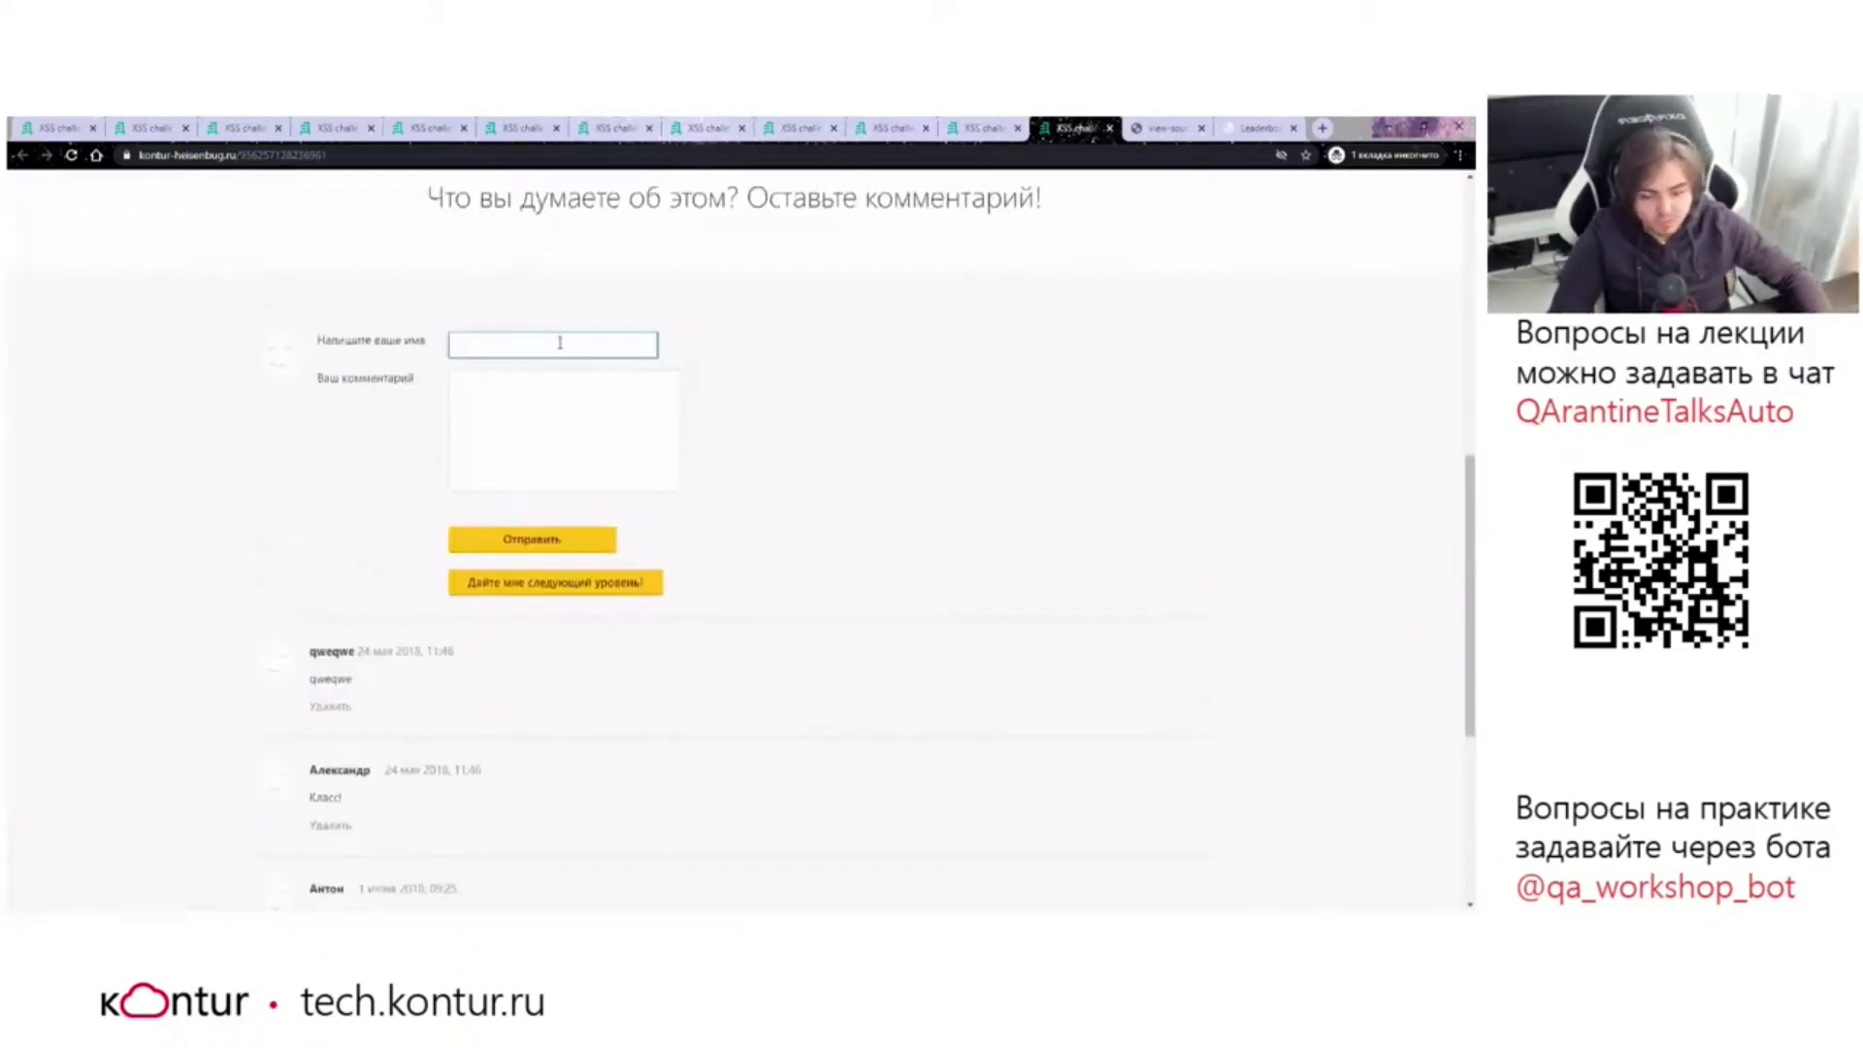
type("qwe\"'/q><iframe/onload='alert()'")
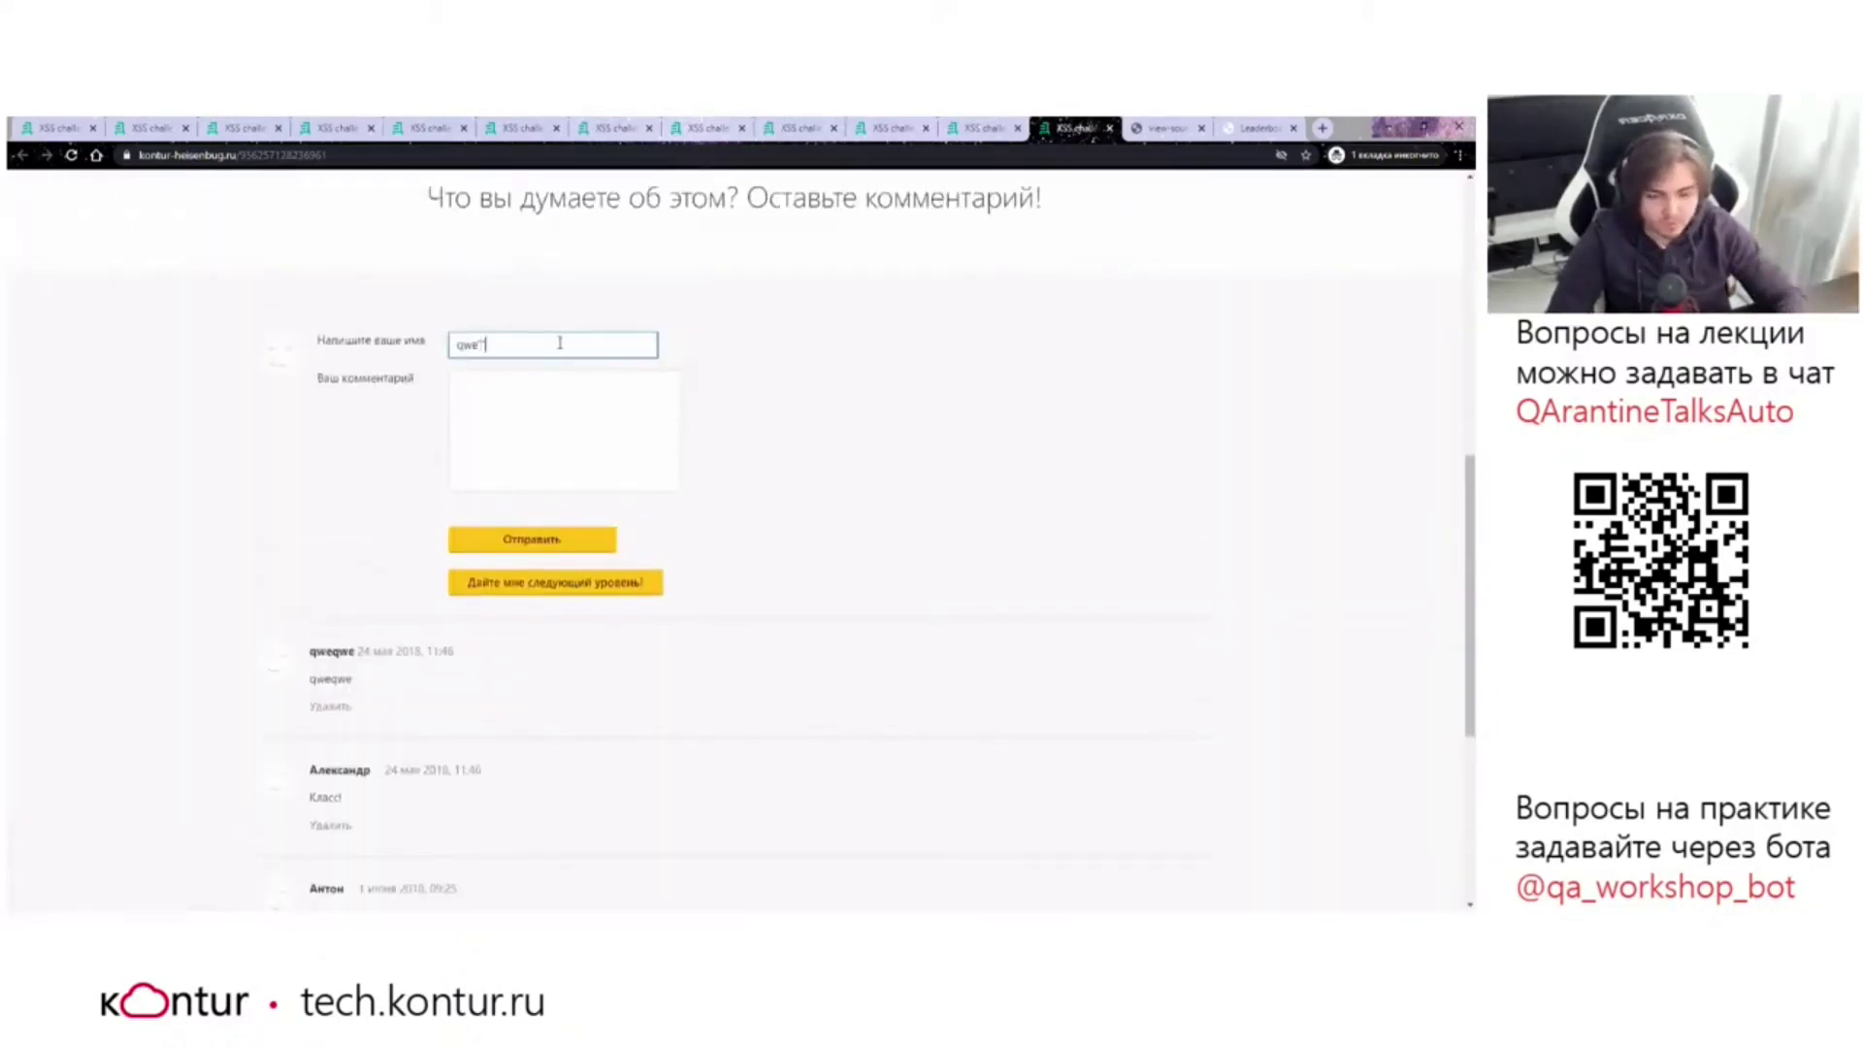
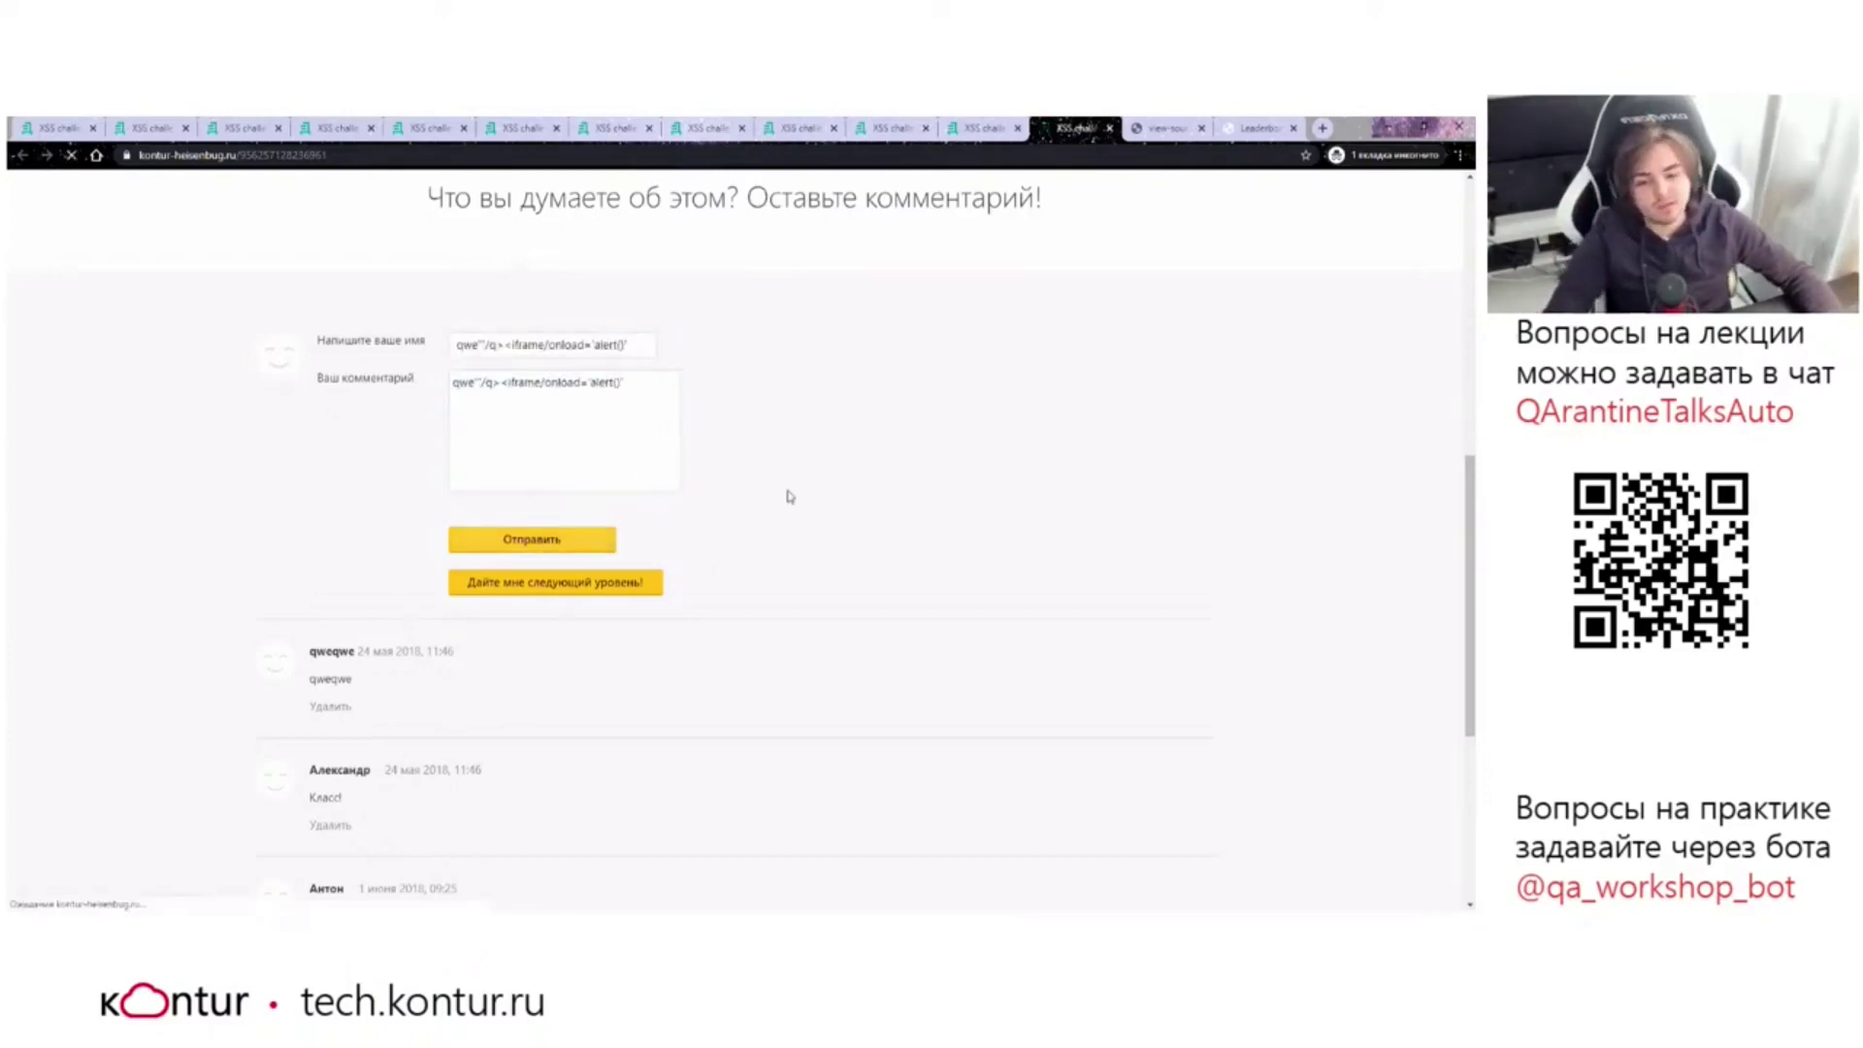
Open the developer tools and search the element tree for qwe to locate the submitted payload.
key("F12")
key("ctrl+f")
type("qwe")
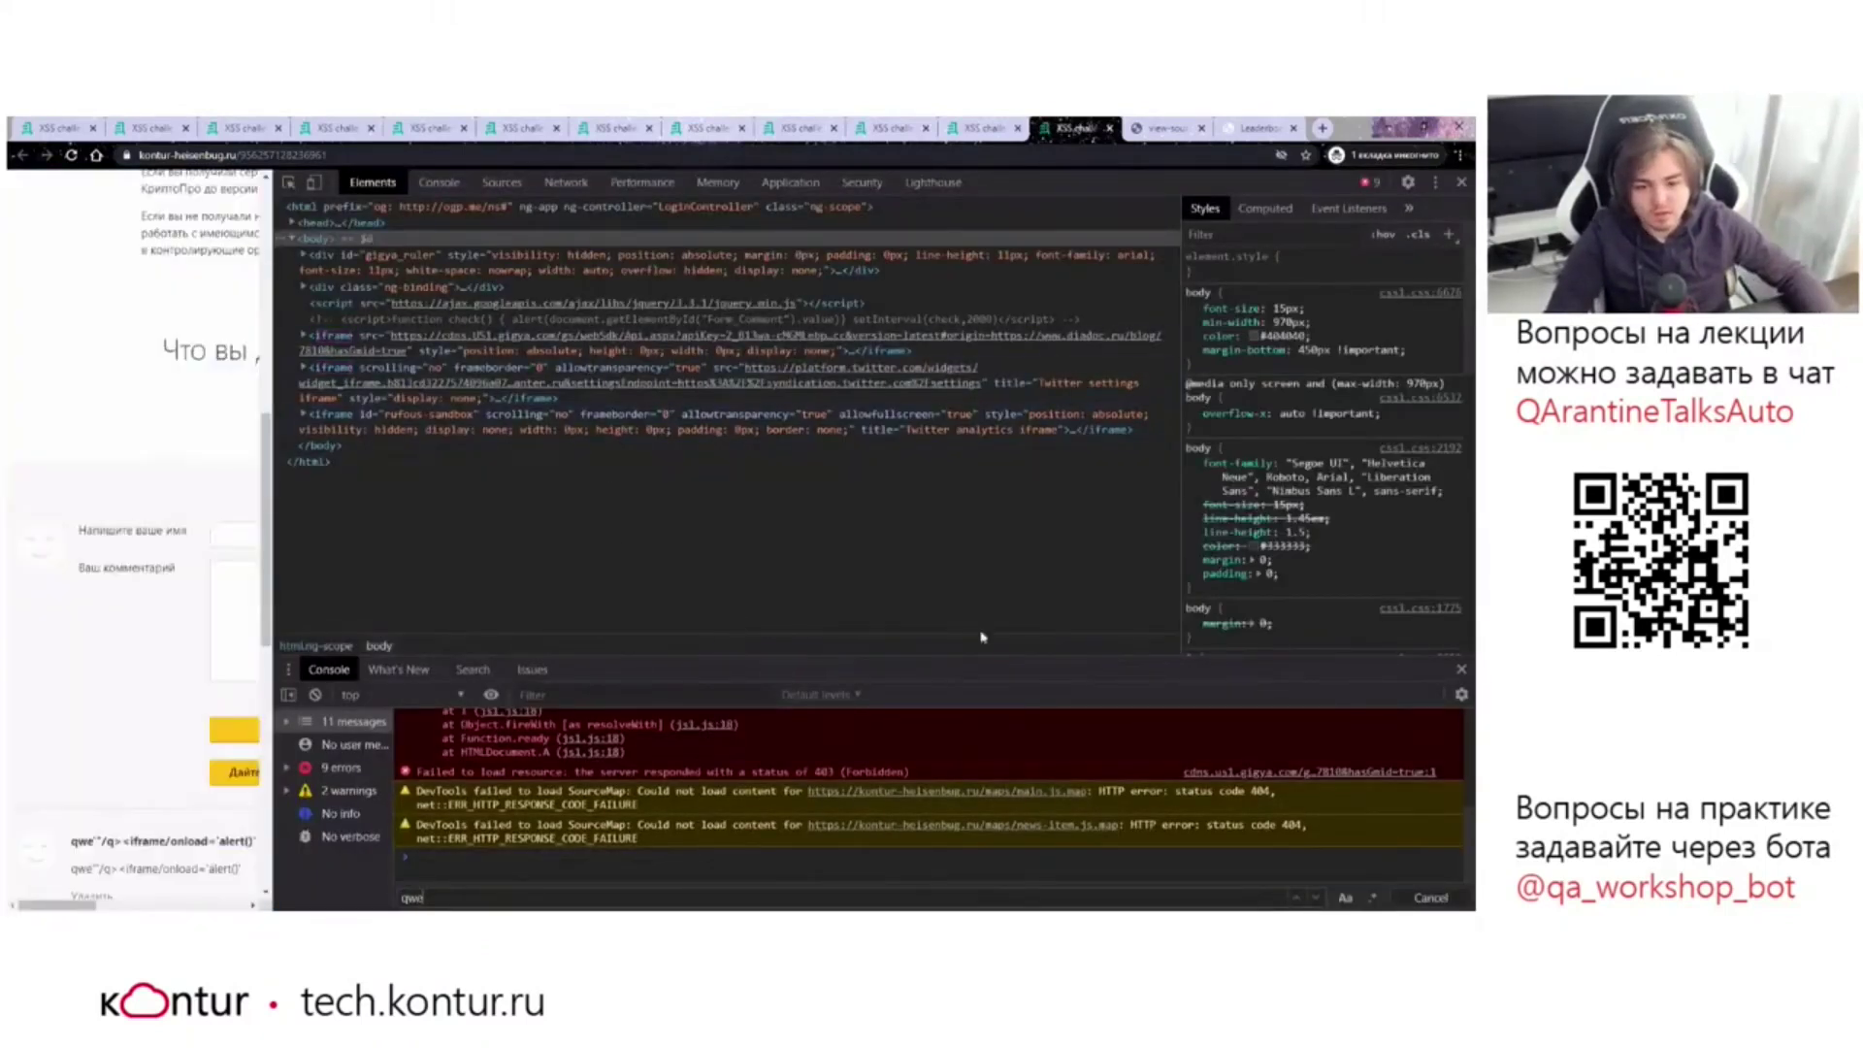
left_click(889, 515)
key("ctrl+f")
left_click(1075, 641)
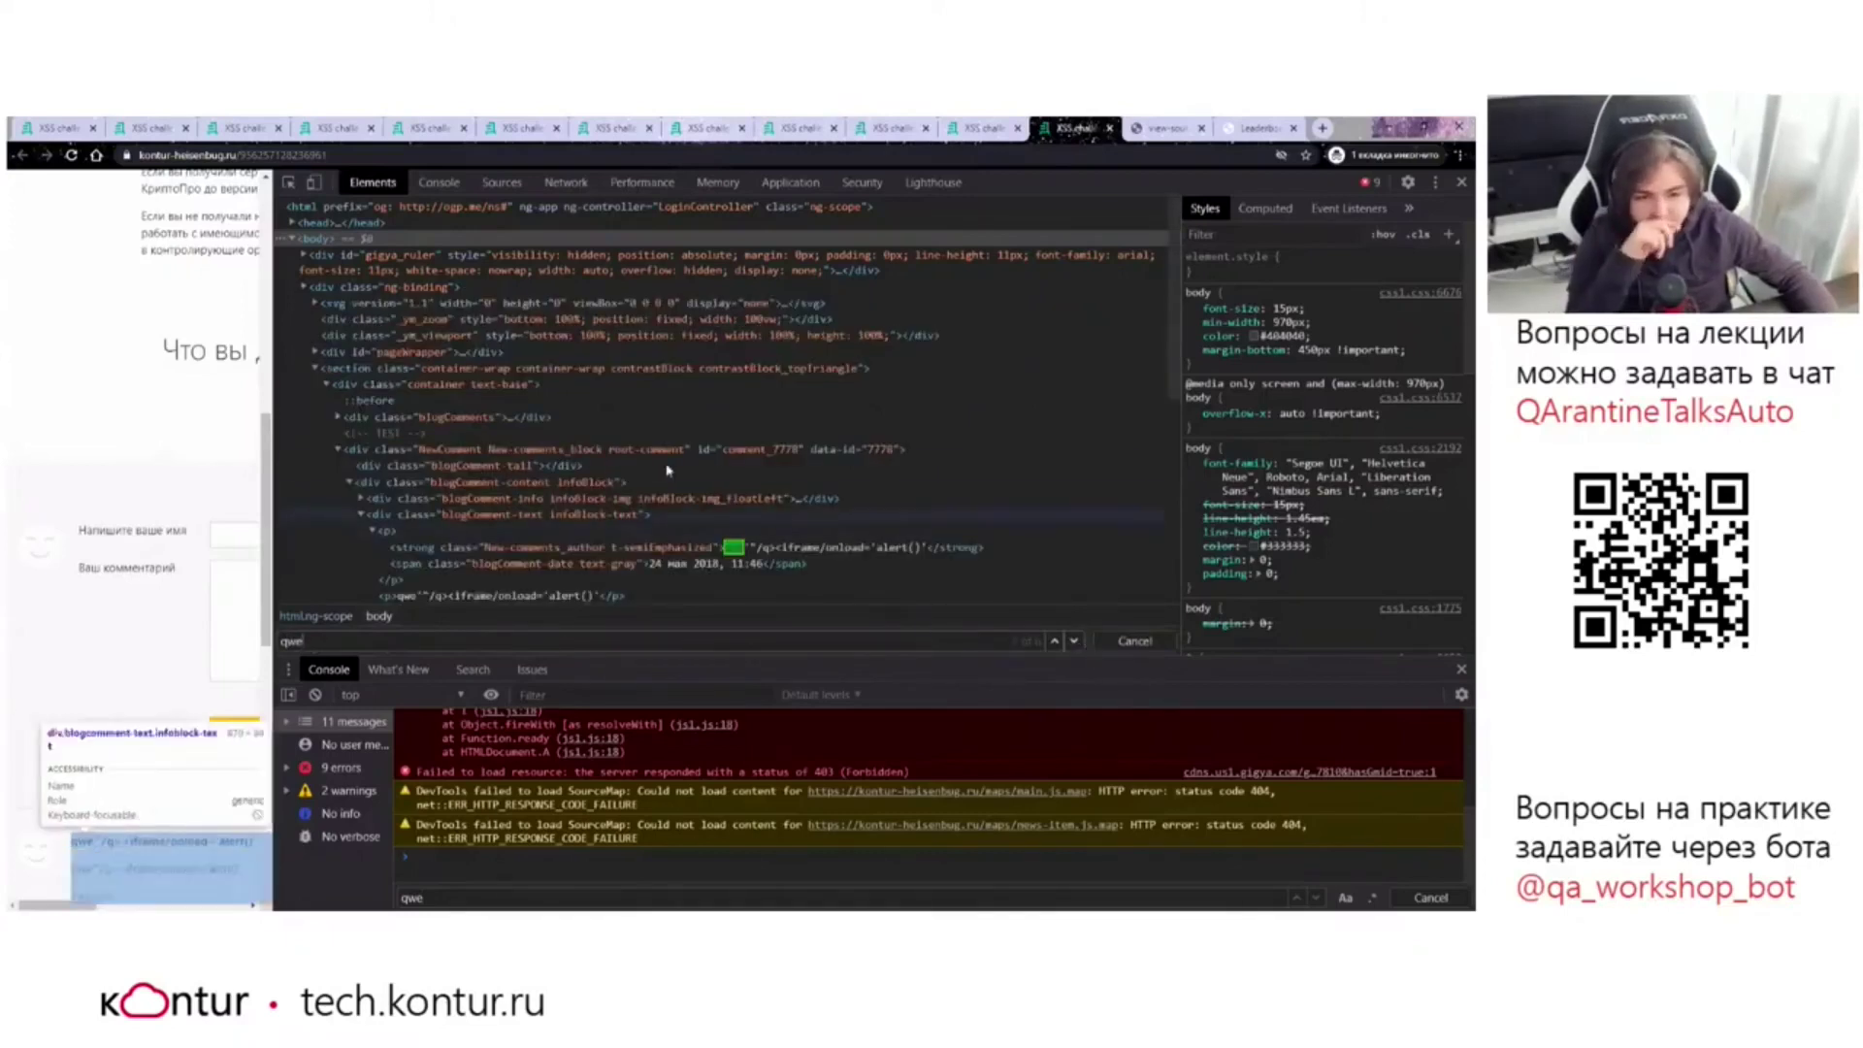
Expand the comment's avatar block and examine how the image's alt value is encoded in its raw HTML, leaving it unedited.
left_click(361, 498)
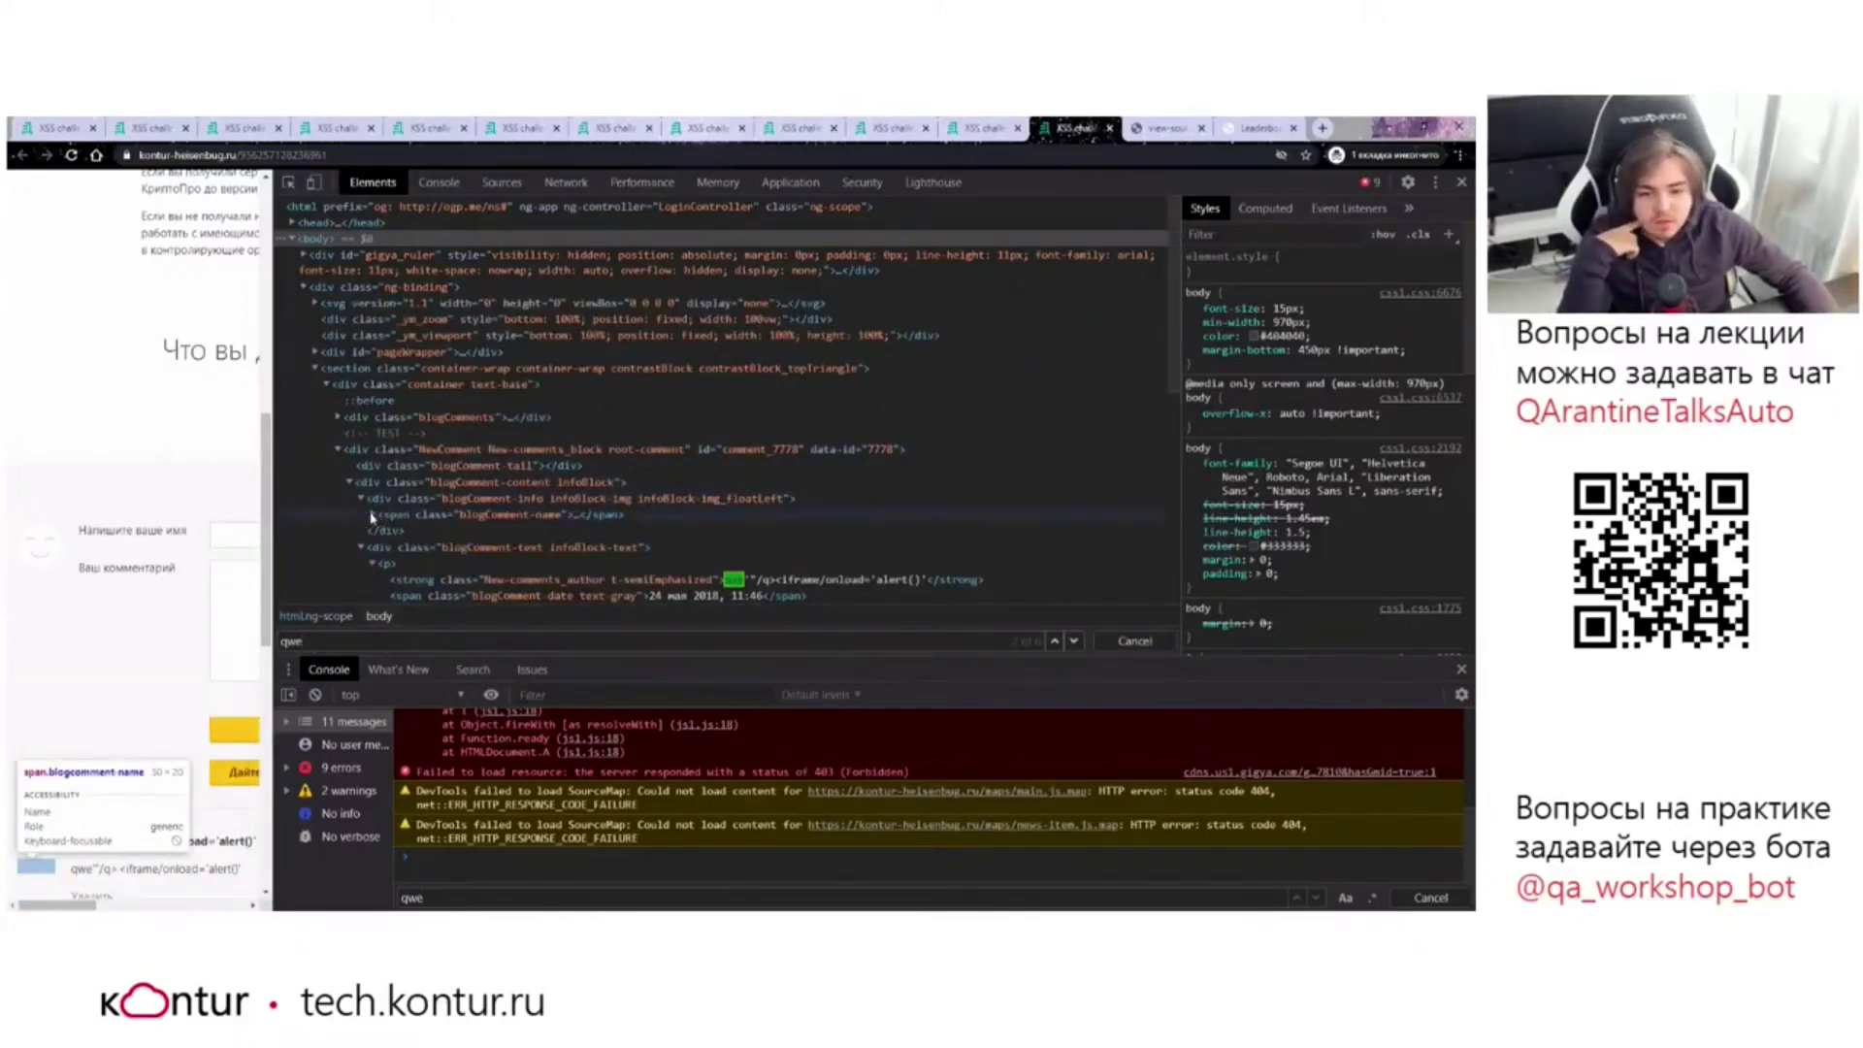
scroll(715, 542, "down", 1)
right_click(712, 454)
left_click(757, 509)
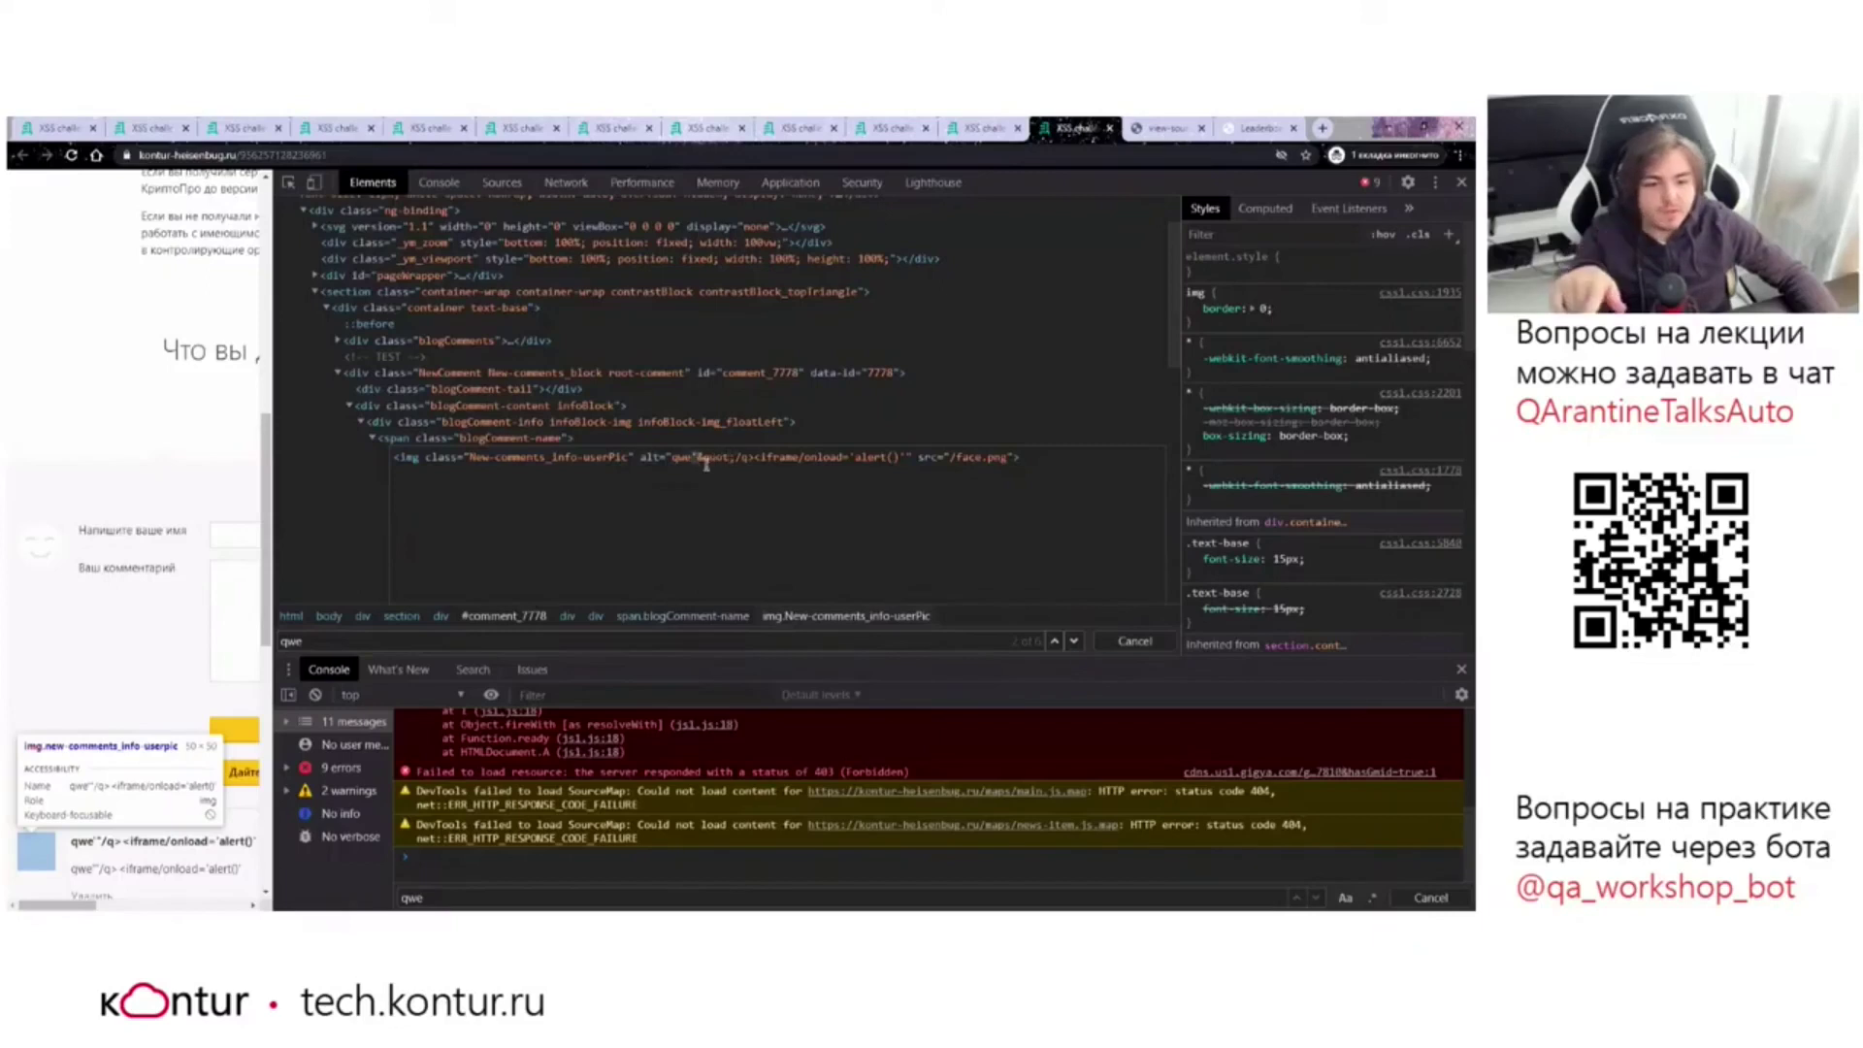
left_click(695, 458)
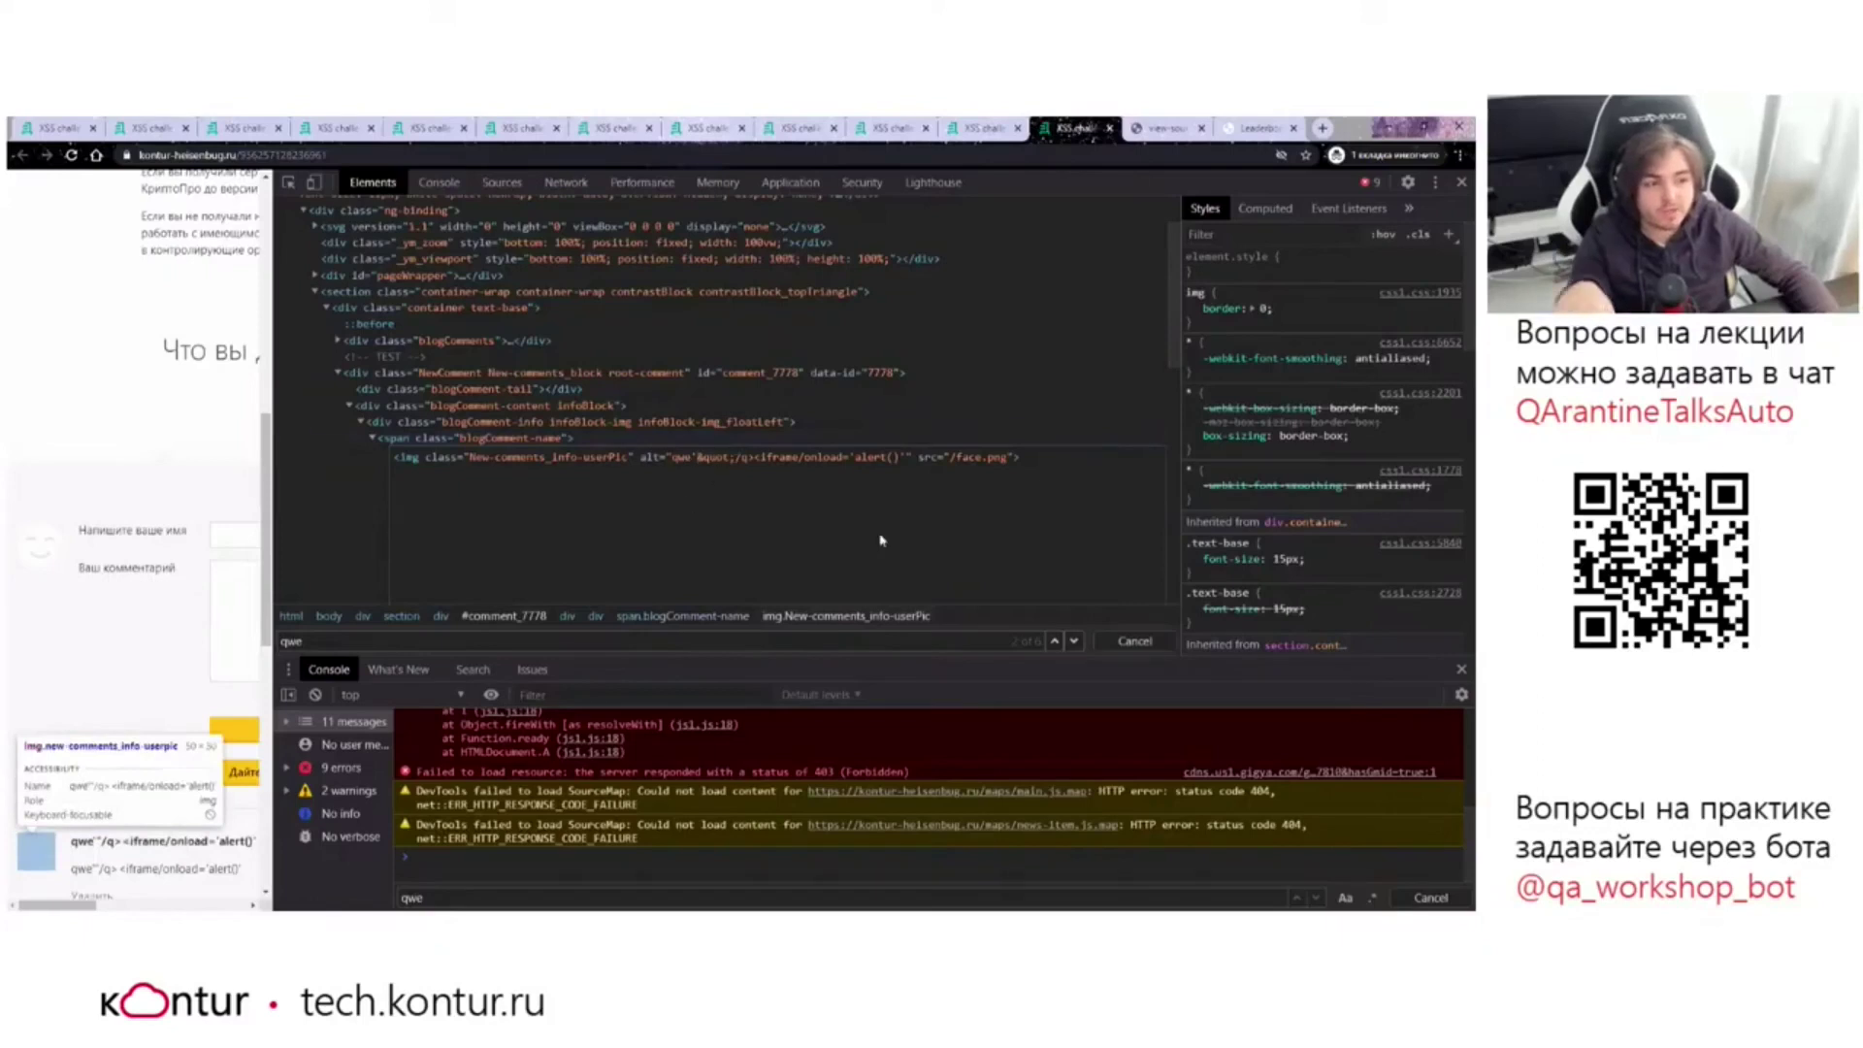
double_click(680, 457)
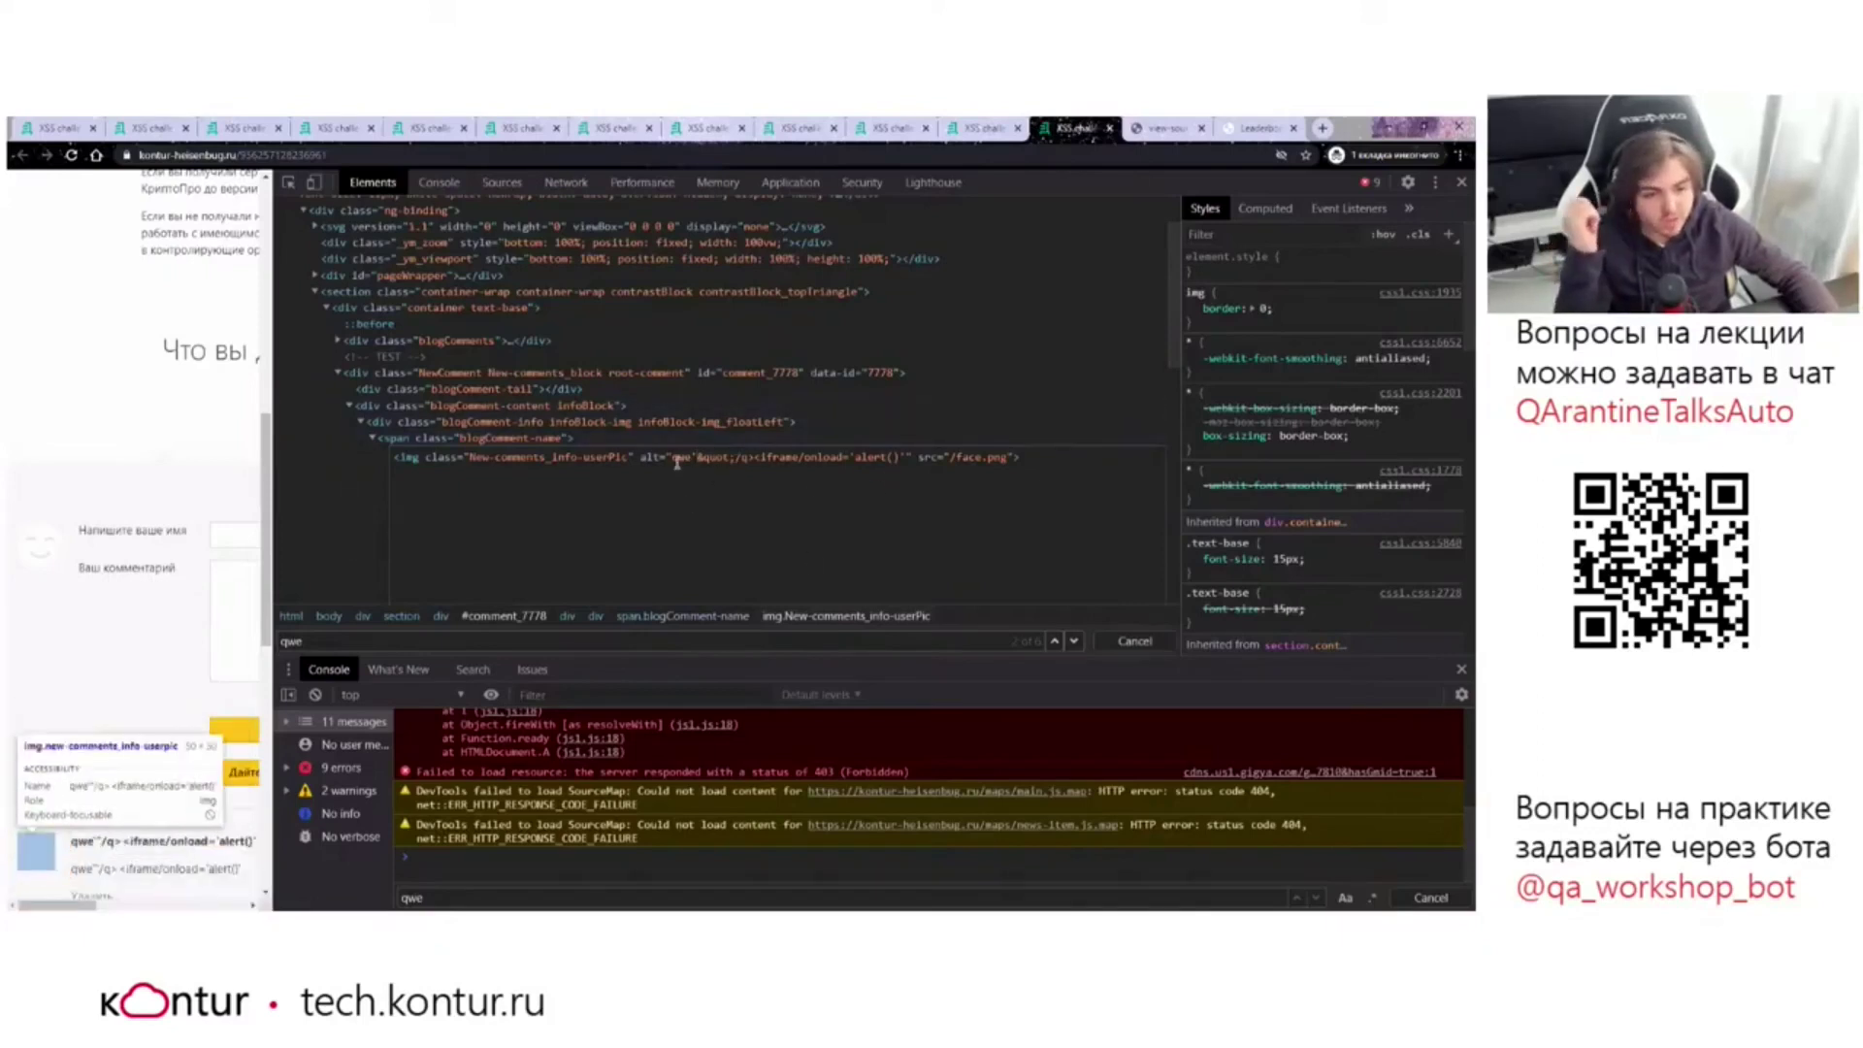
left_click_drag(726, 460, 905, 462)
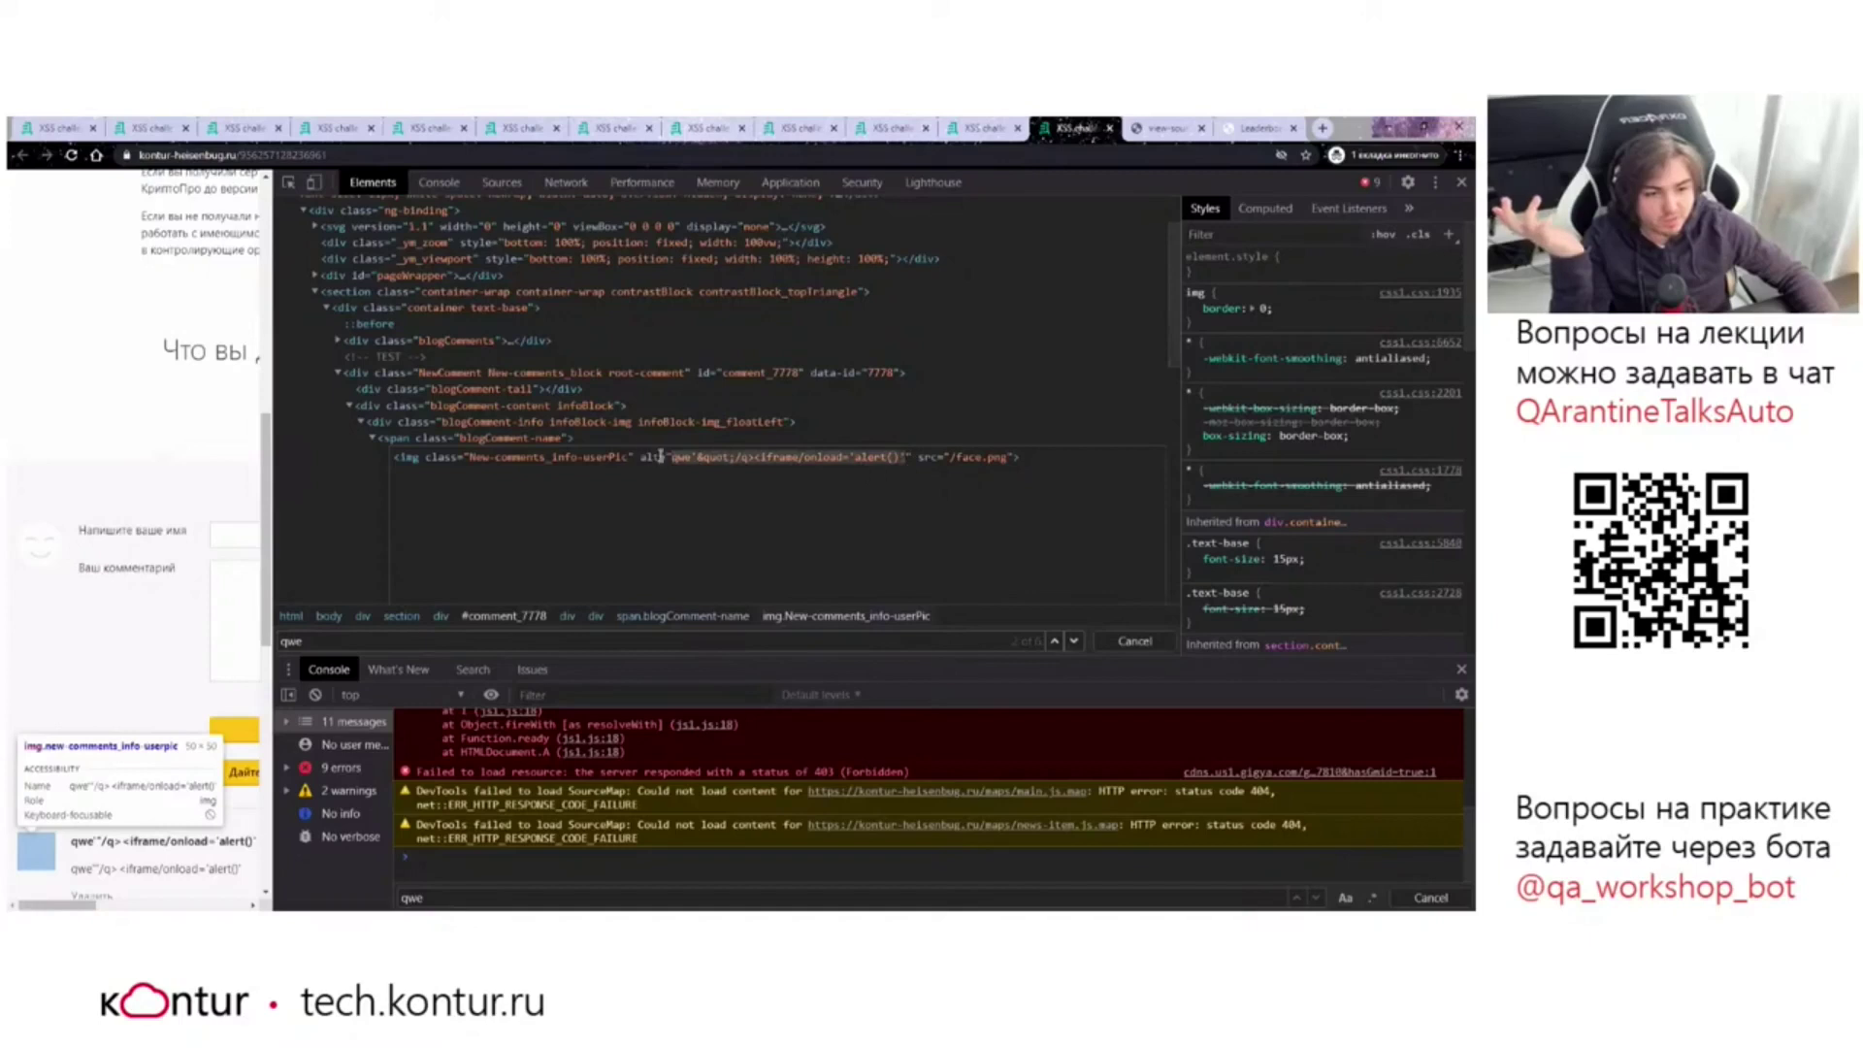
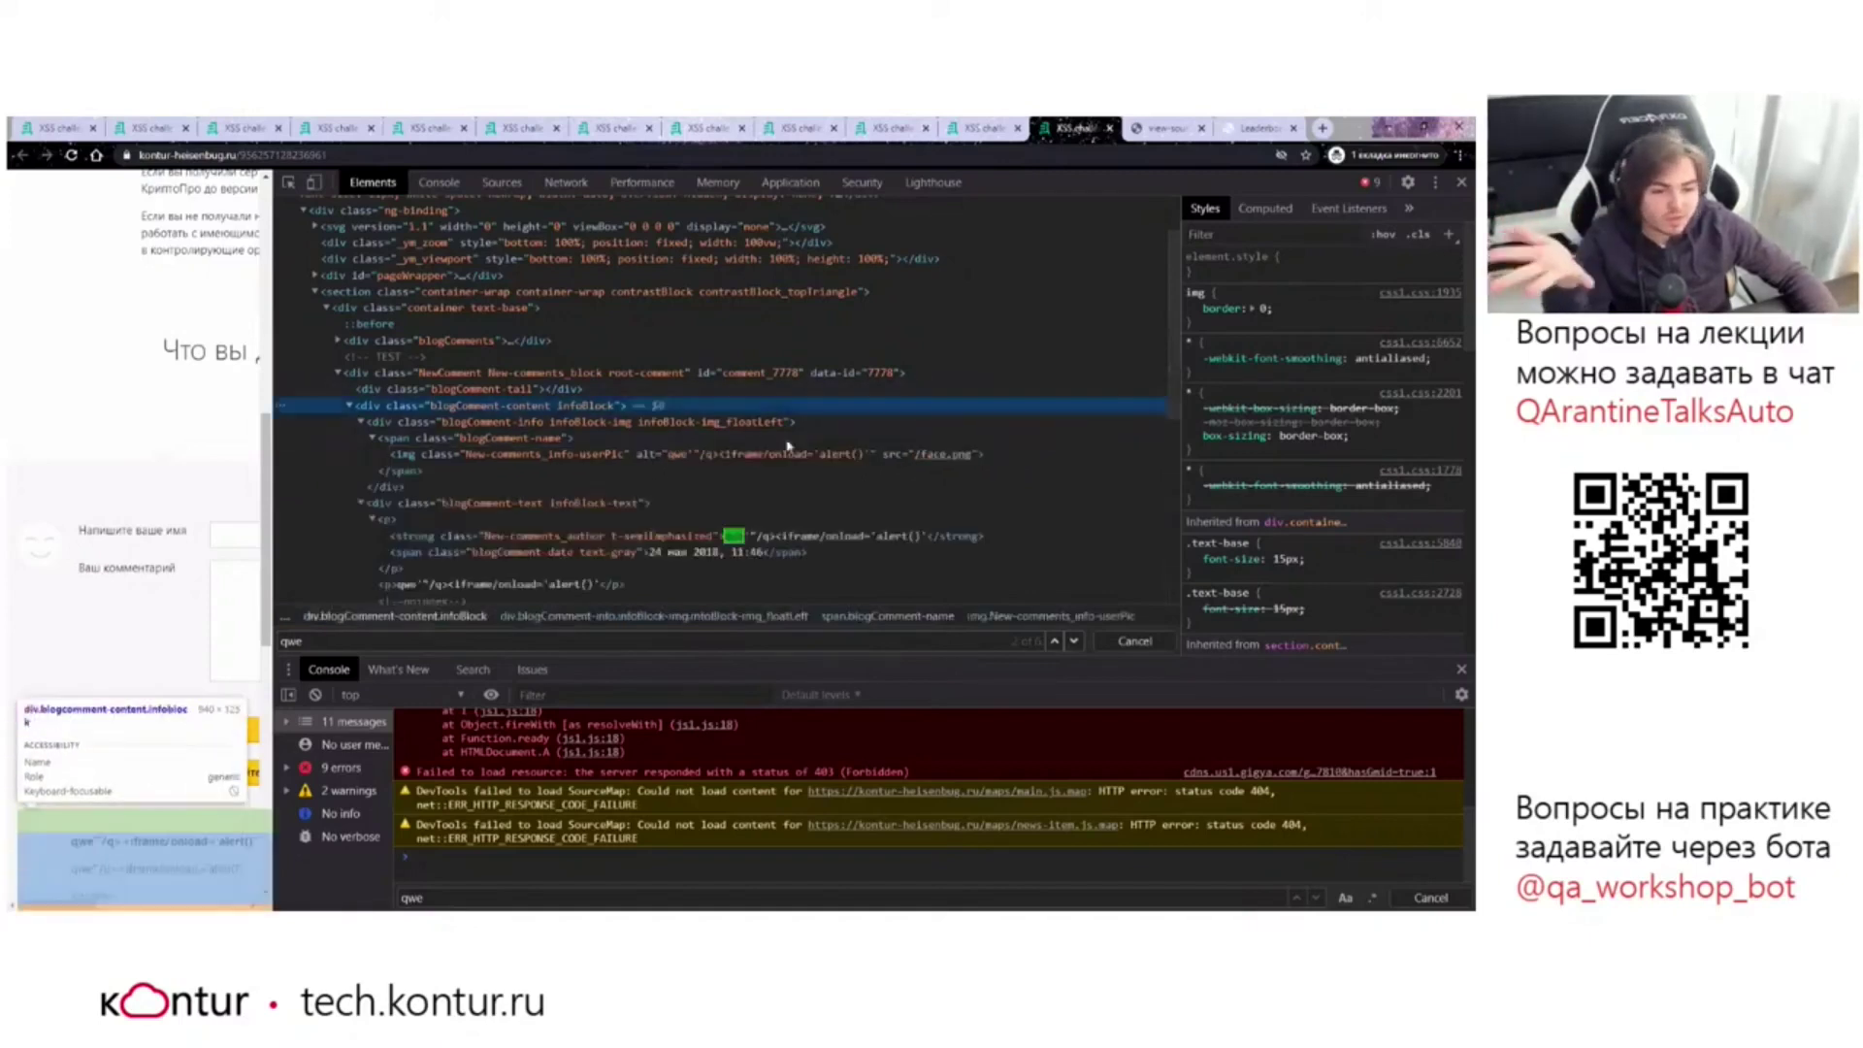
left_click(740, 408)
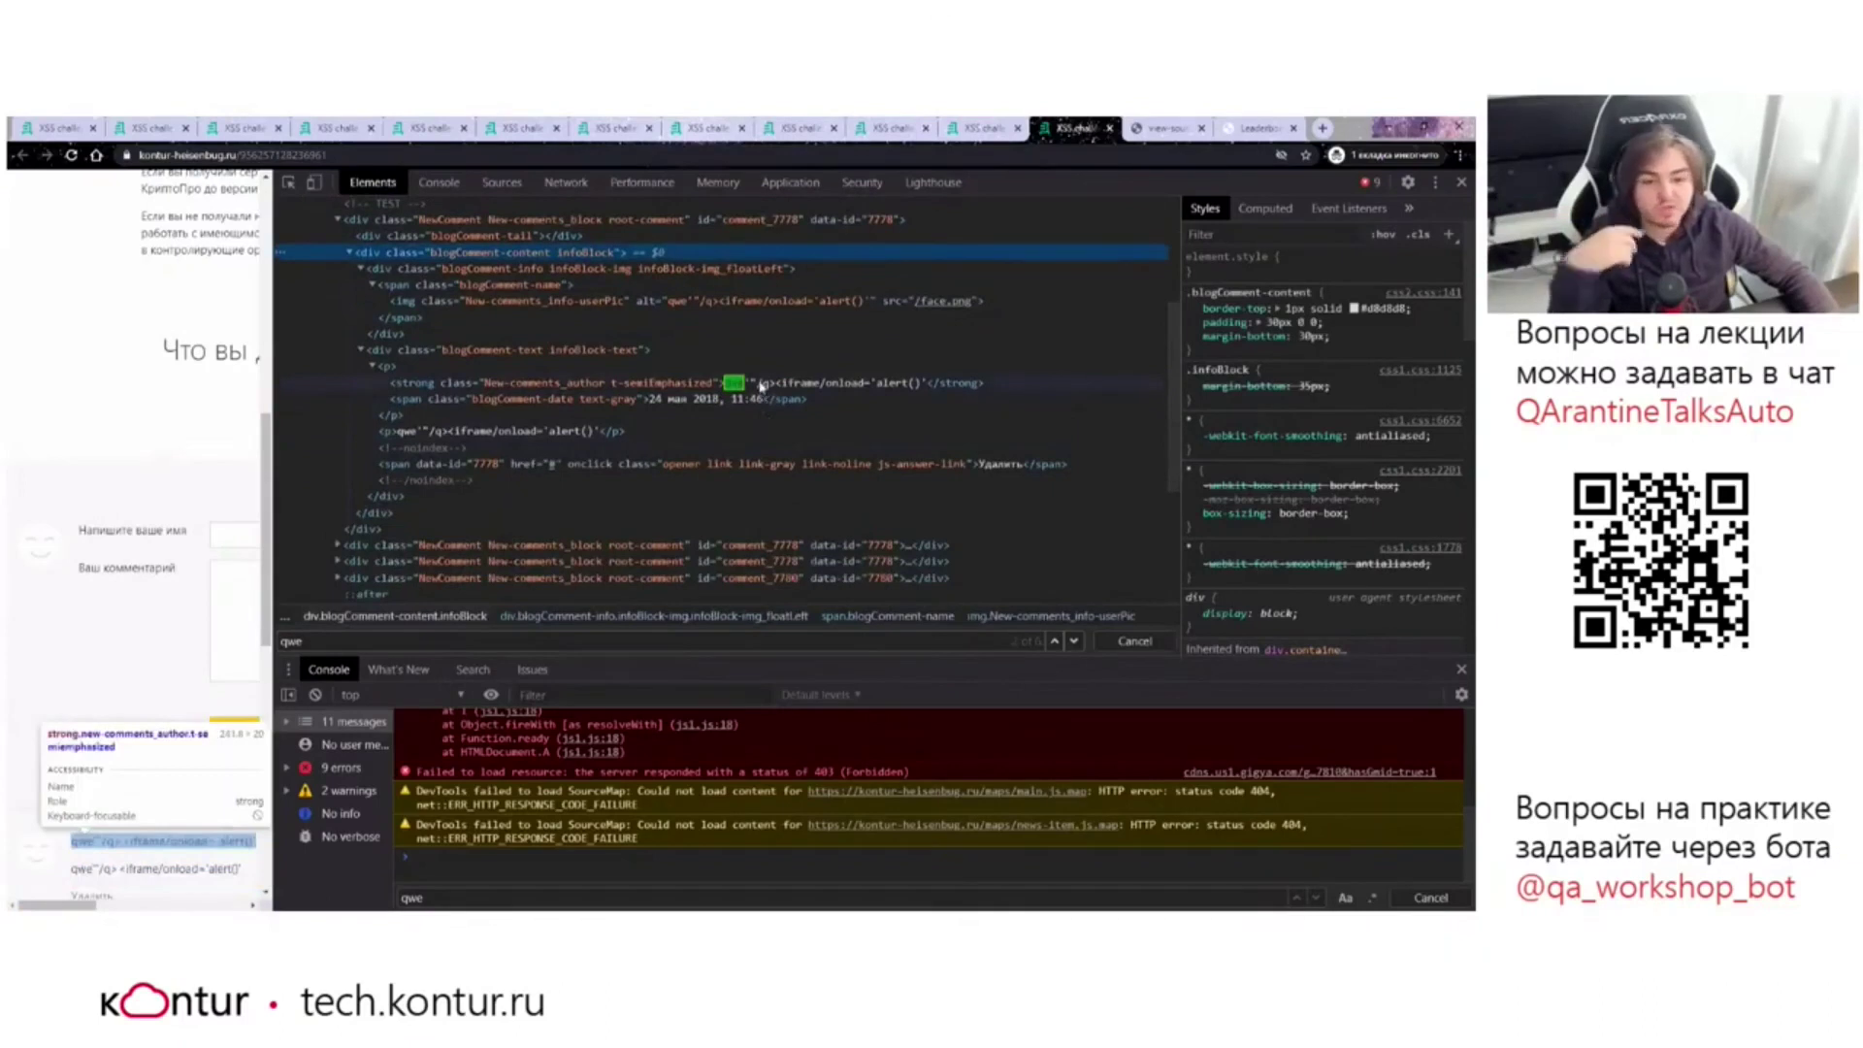
Examine the raw HTML of the comment's author name and text paragraph for character escaping, without editing either.
right_click(762, 385)
left_click(781, 411)
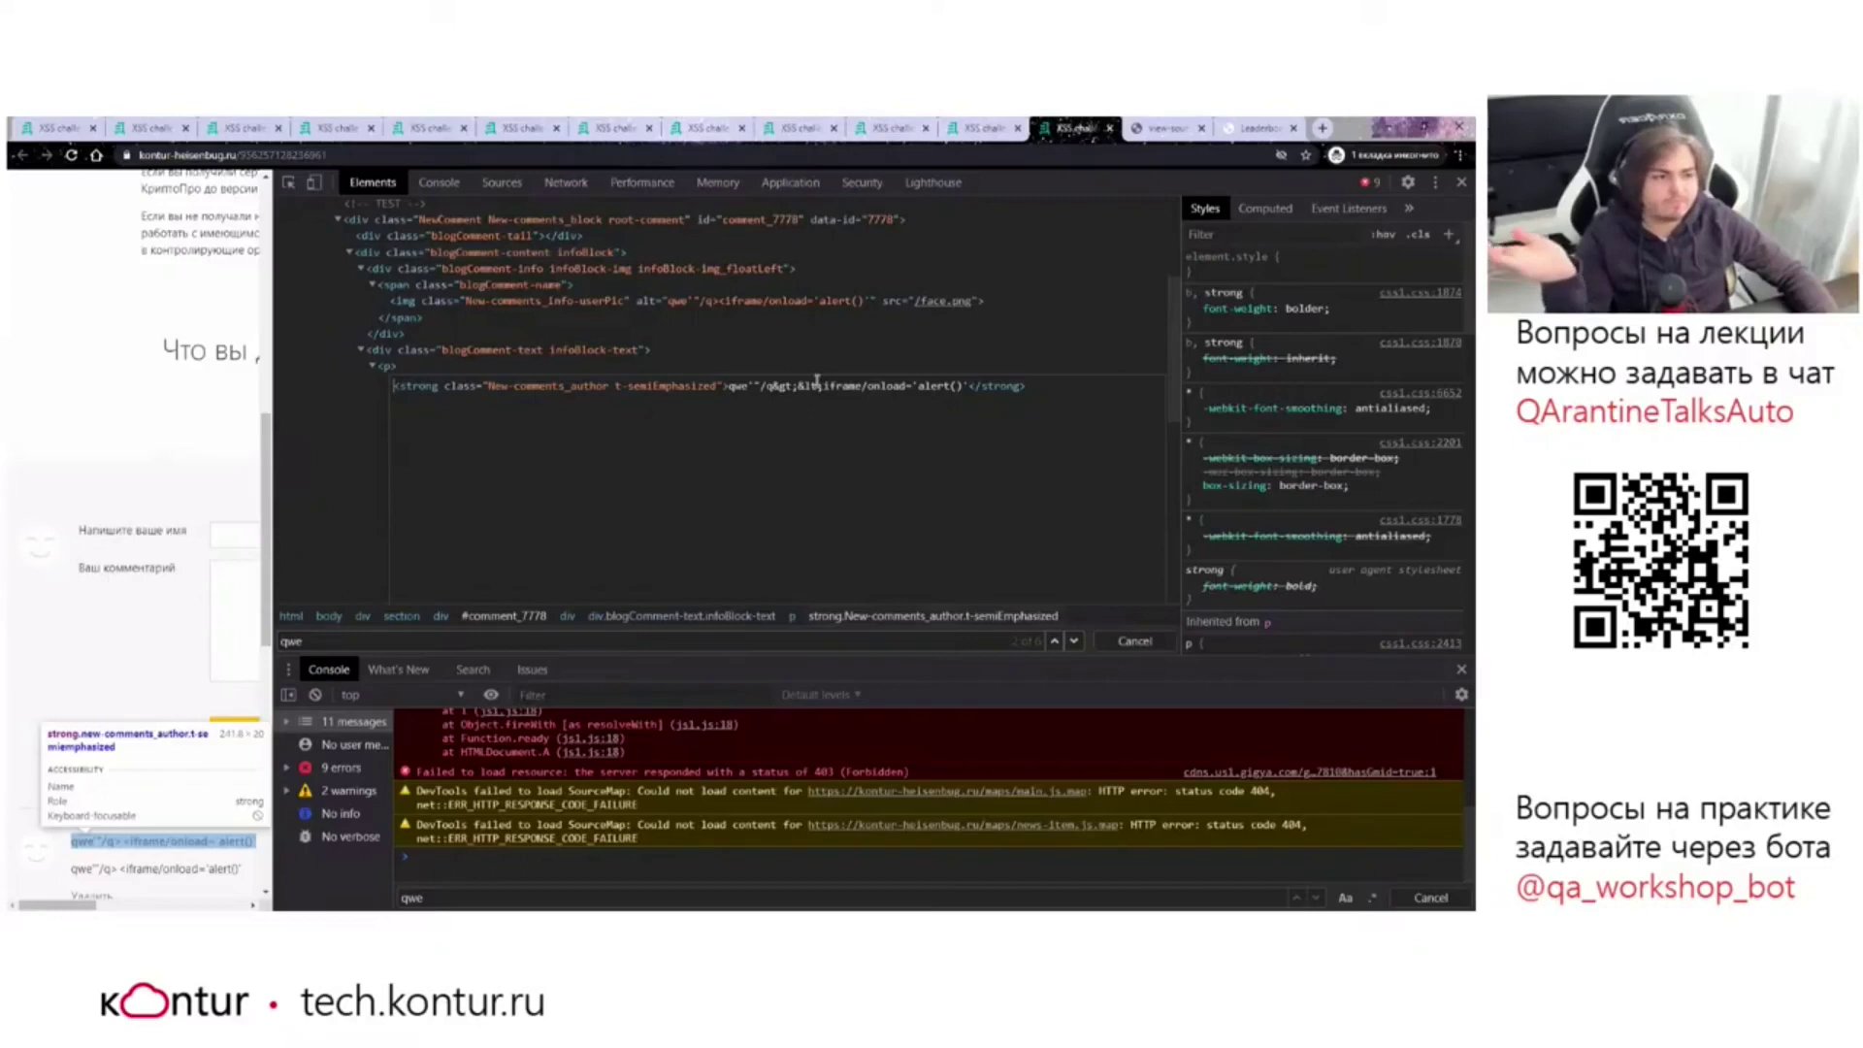
left_click(798, 351)
right_click(514, 434)
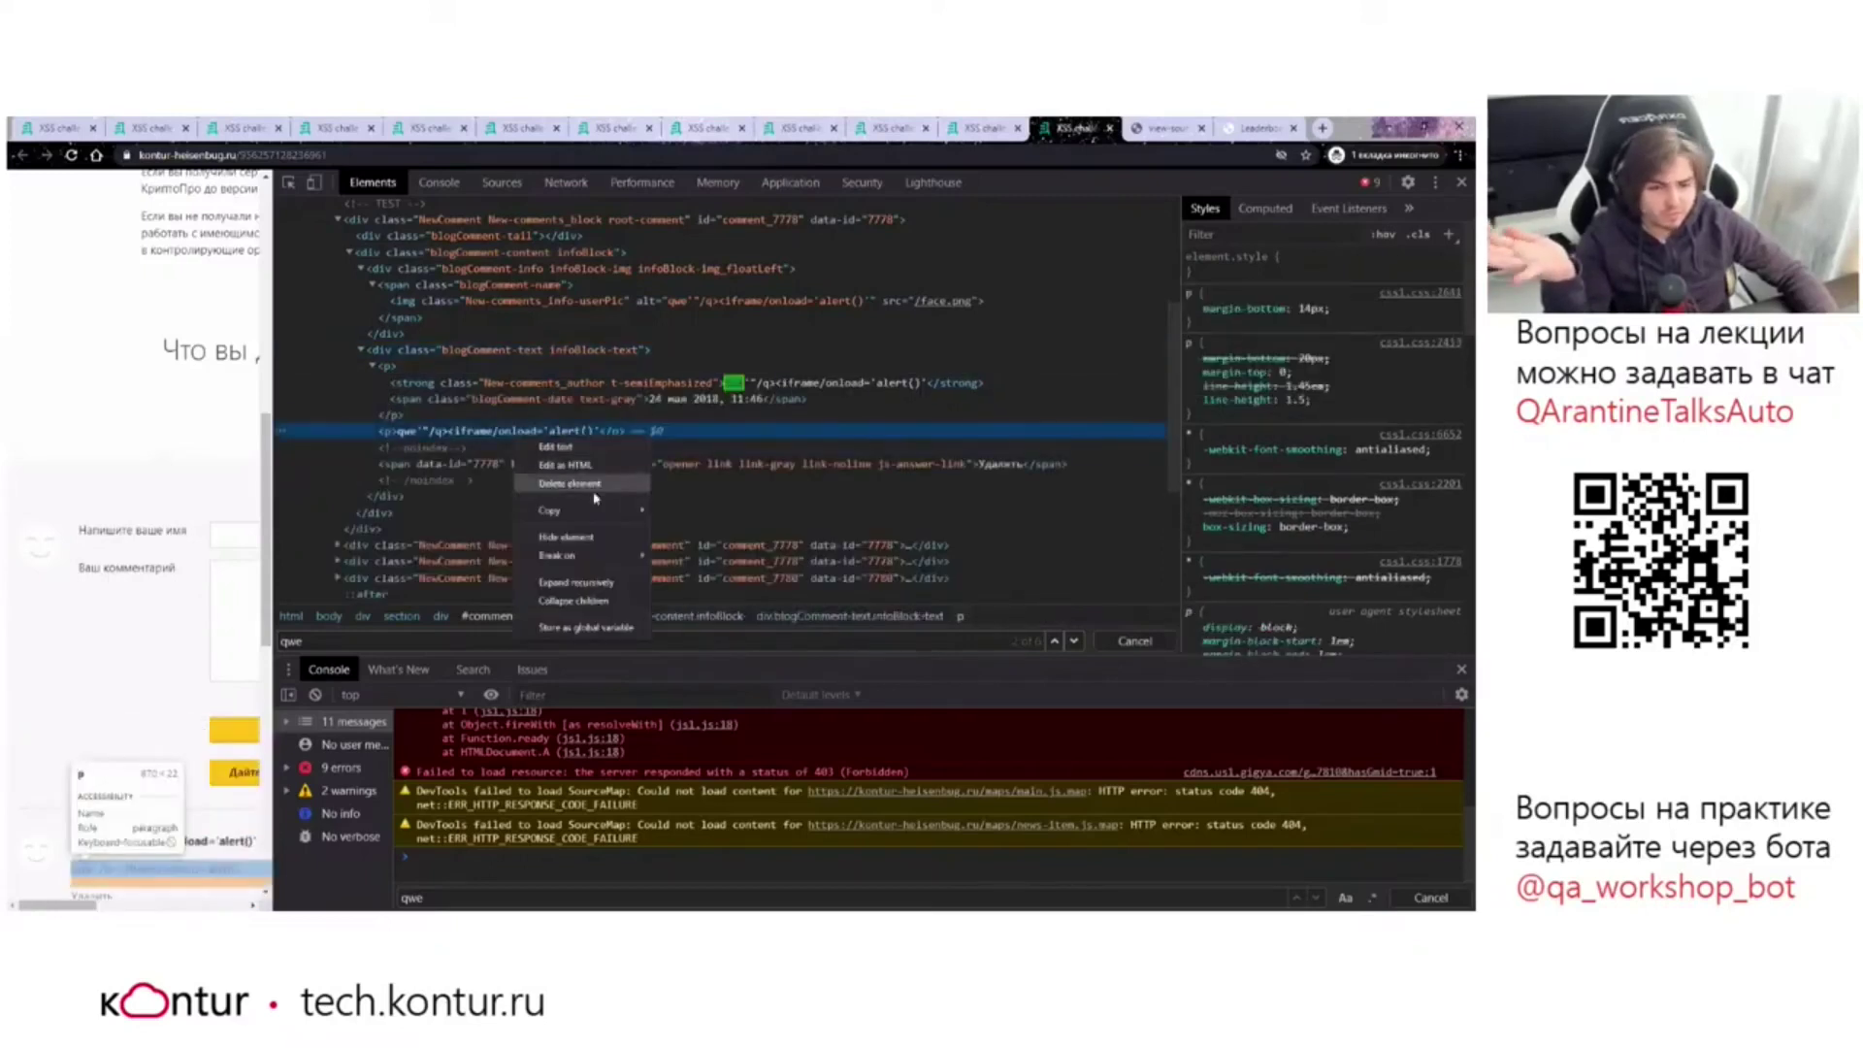
left_click(564, 466)
key("ctrl+Return")
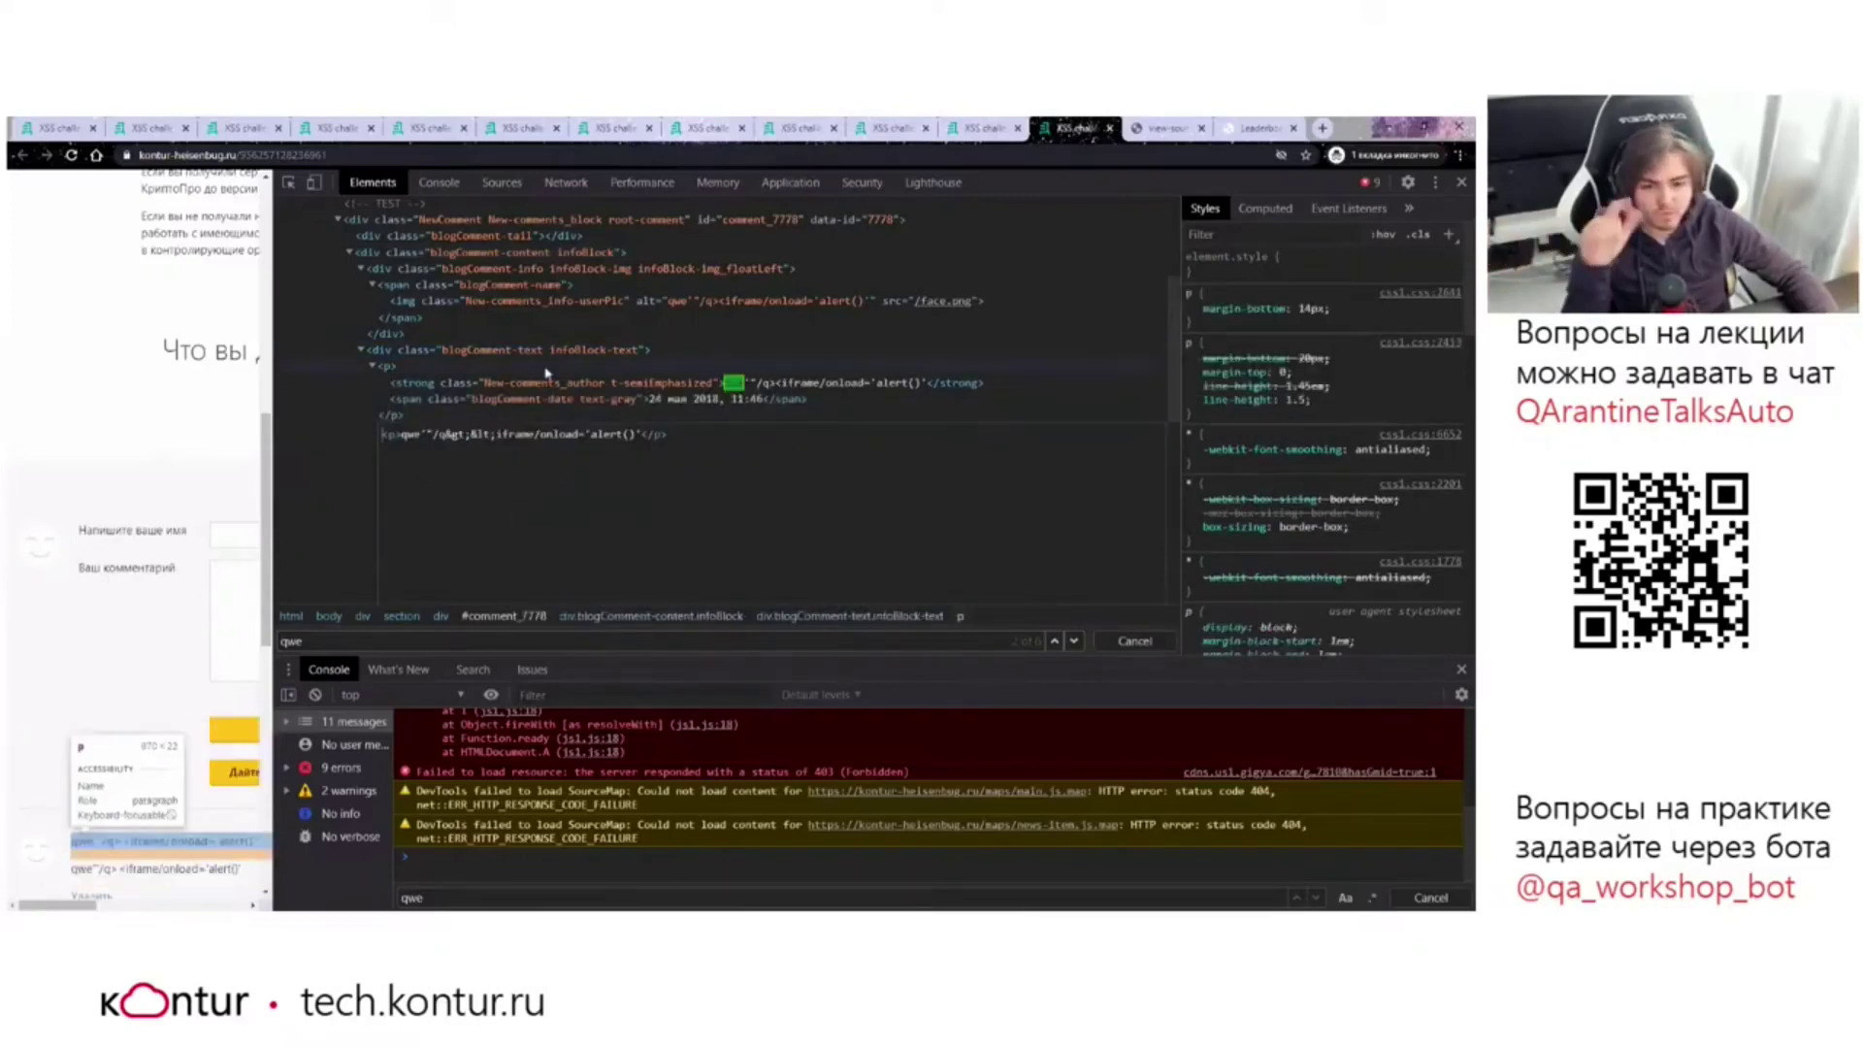
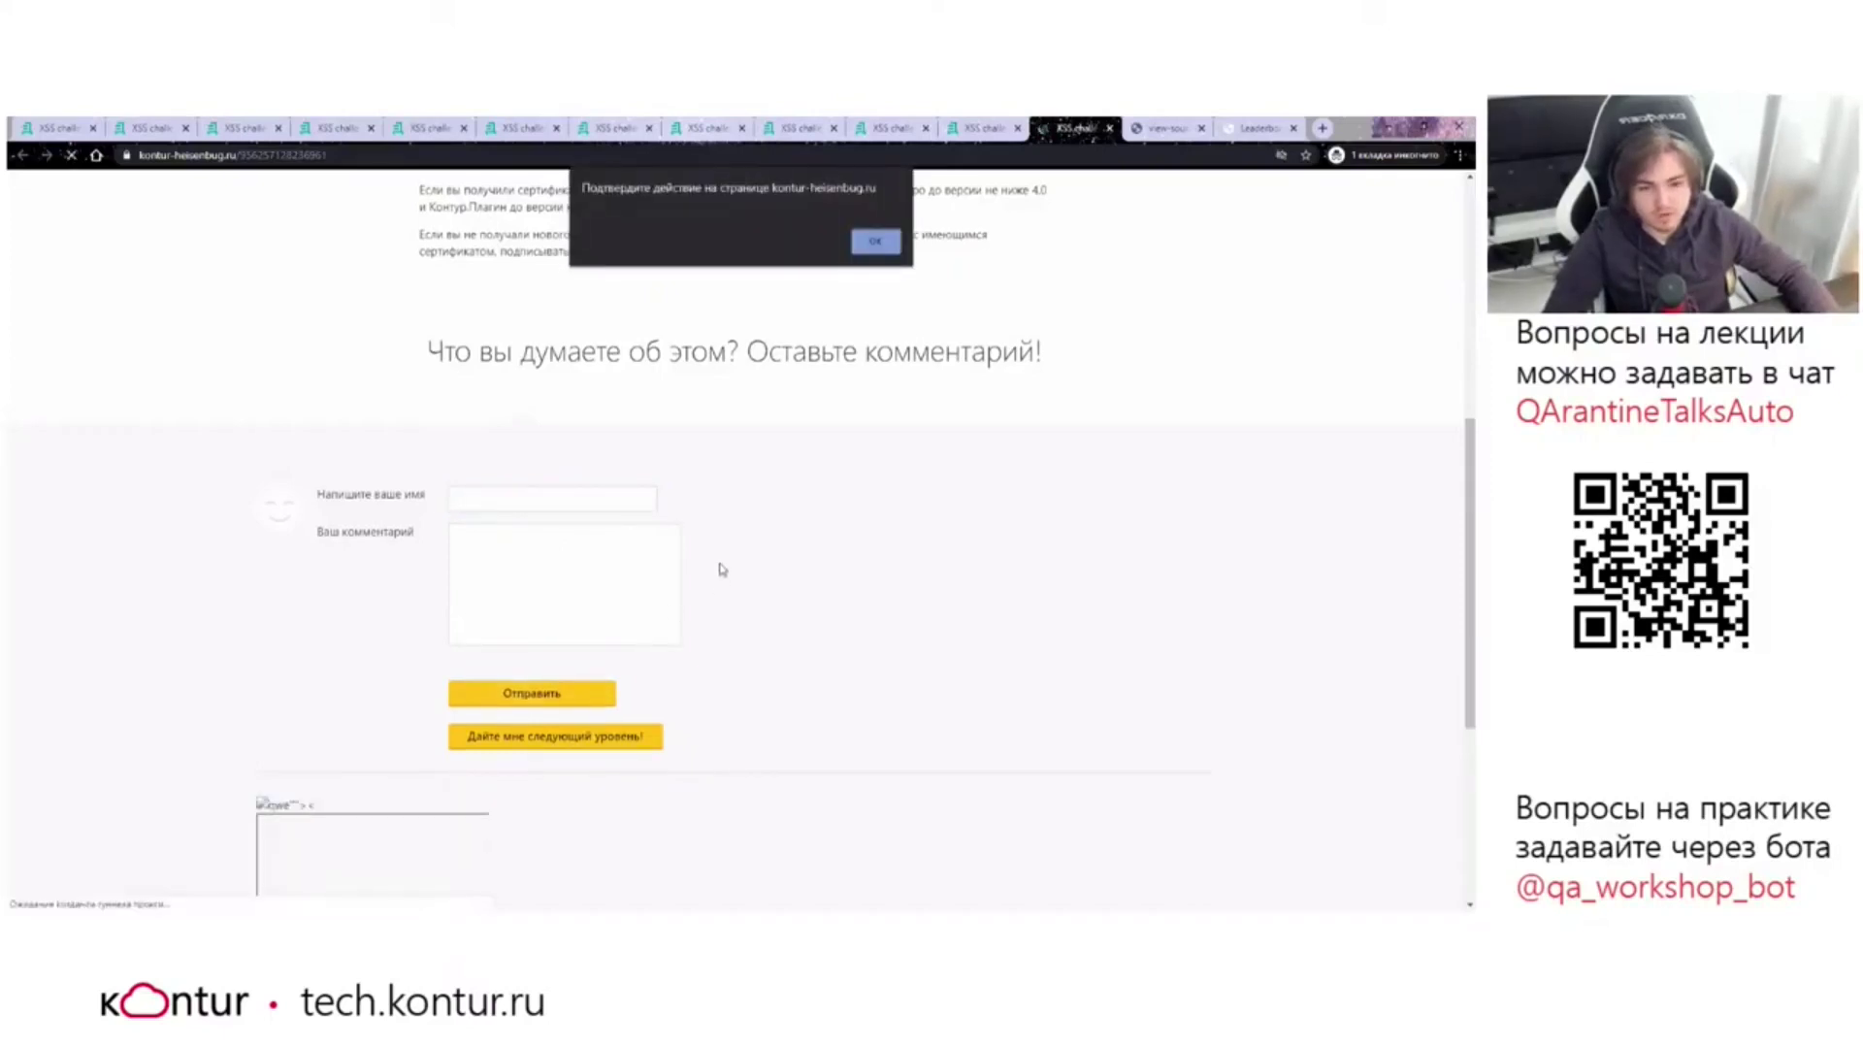
Dismiss the alert, reopen the developer tools and search the element tree for qwe.
left_click(877, 241)
scroll(825, 641, "down", 3)
key("F12")
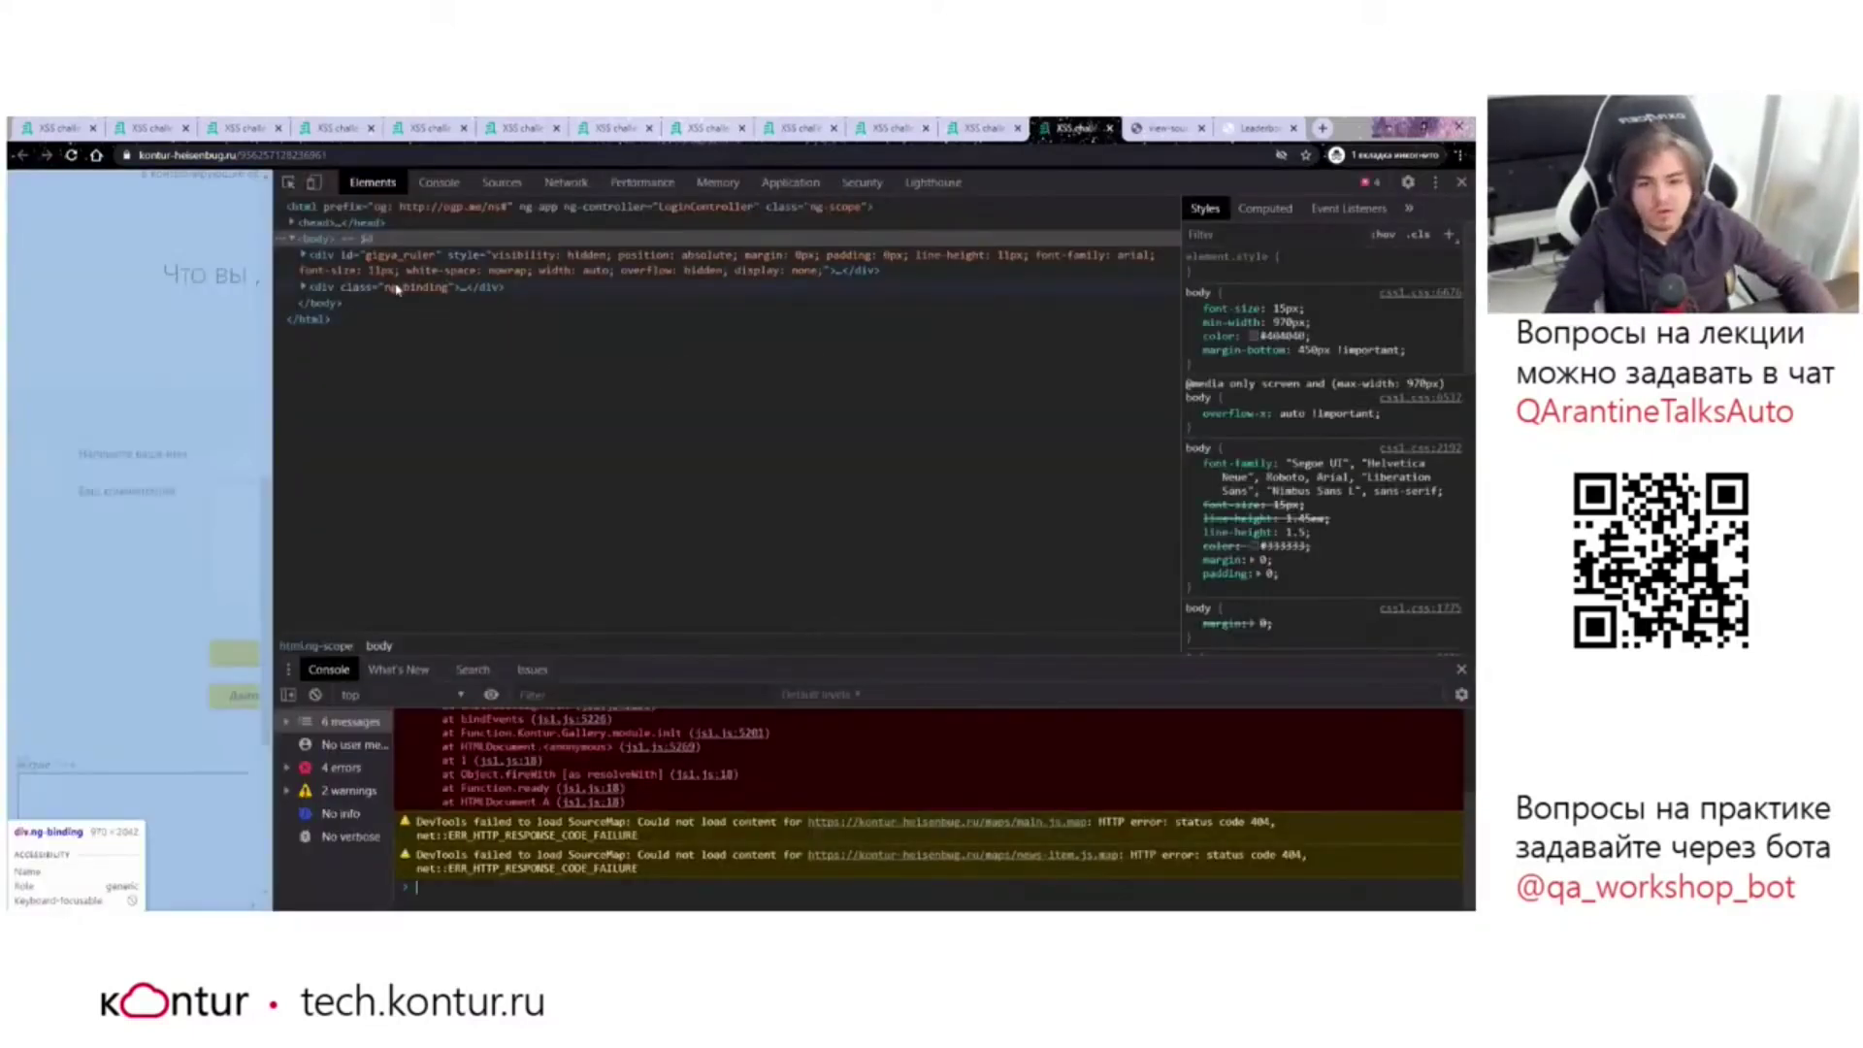
key("ctrl+f")
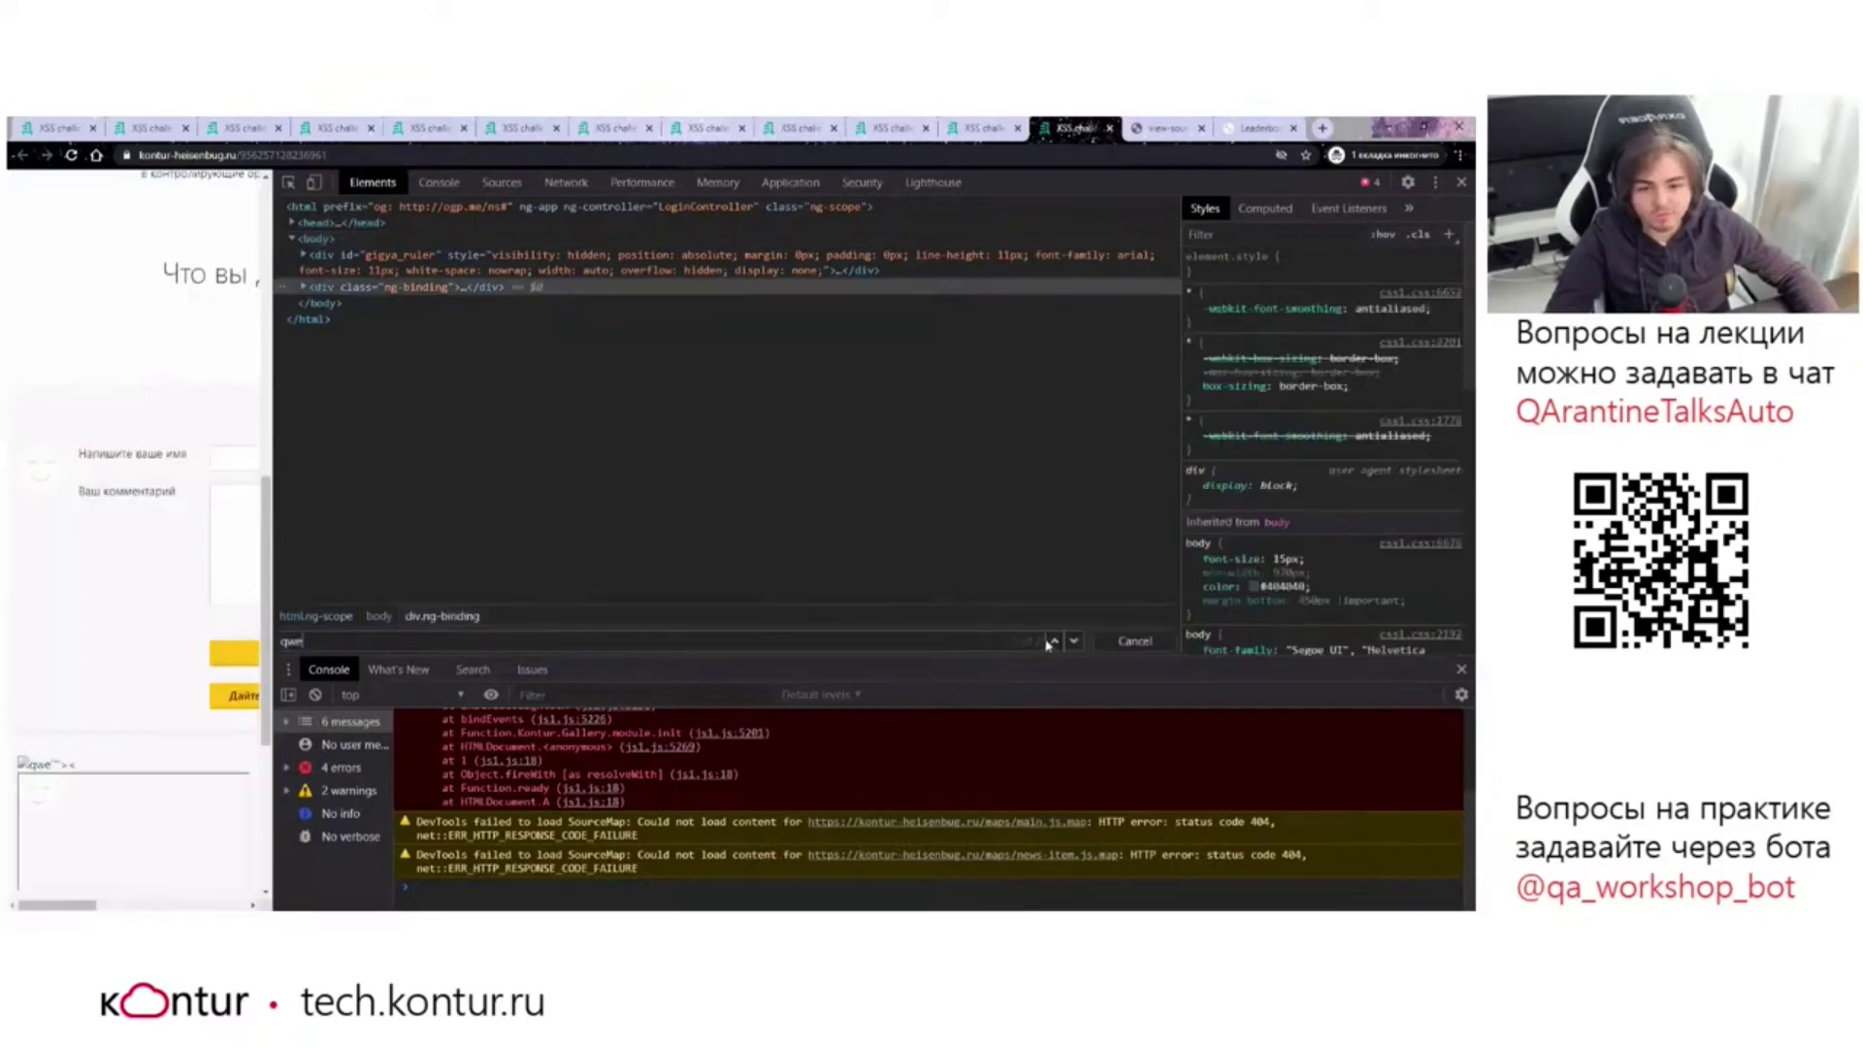
type("qwe")
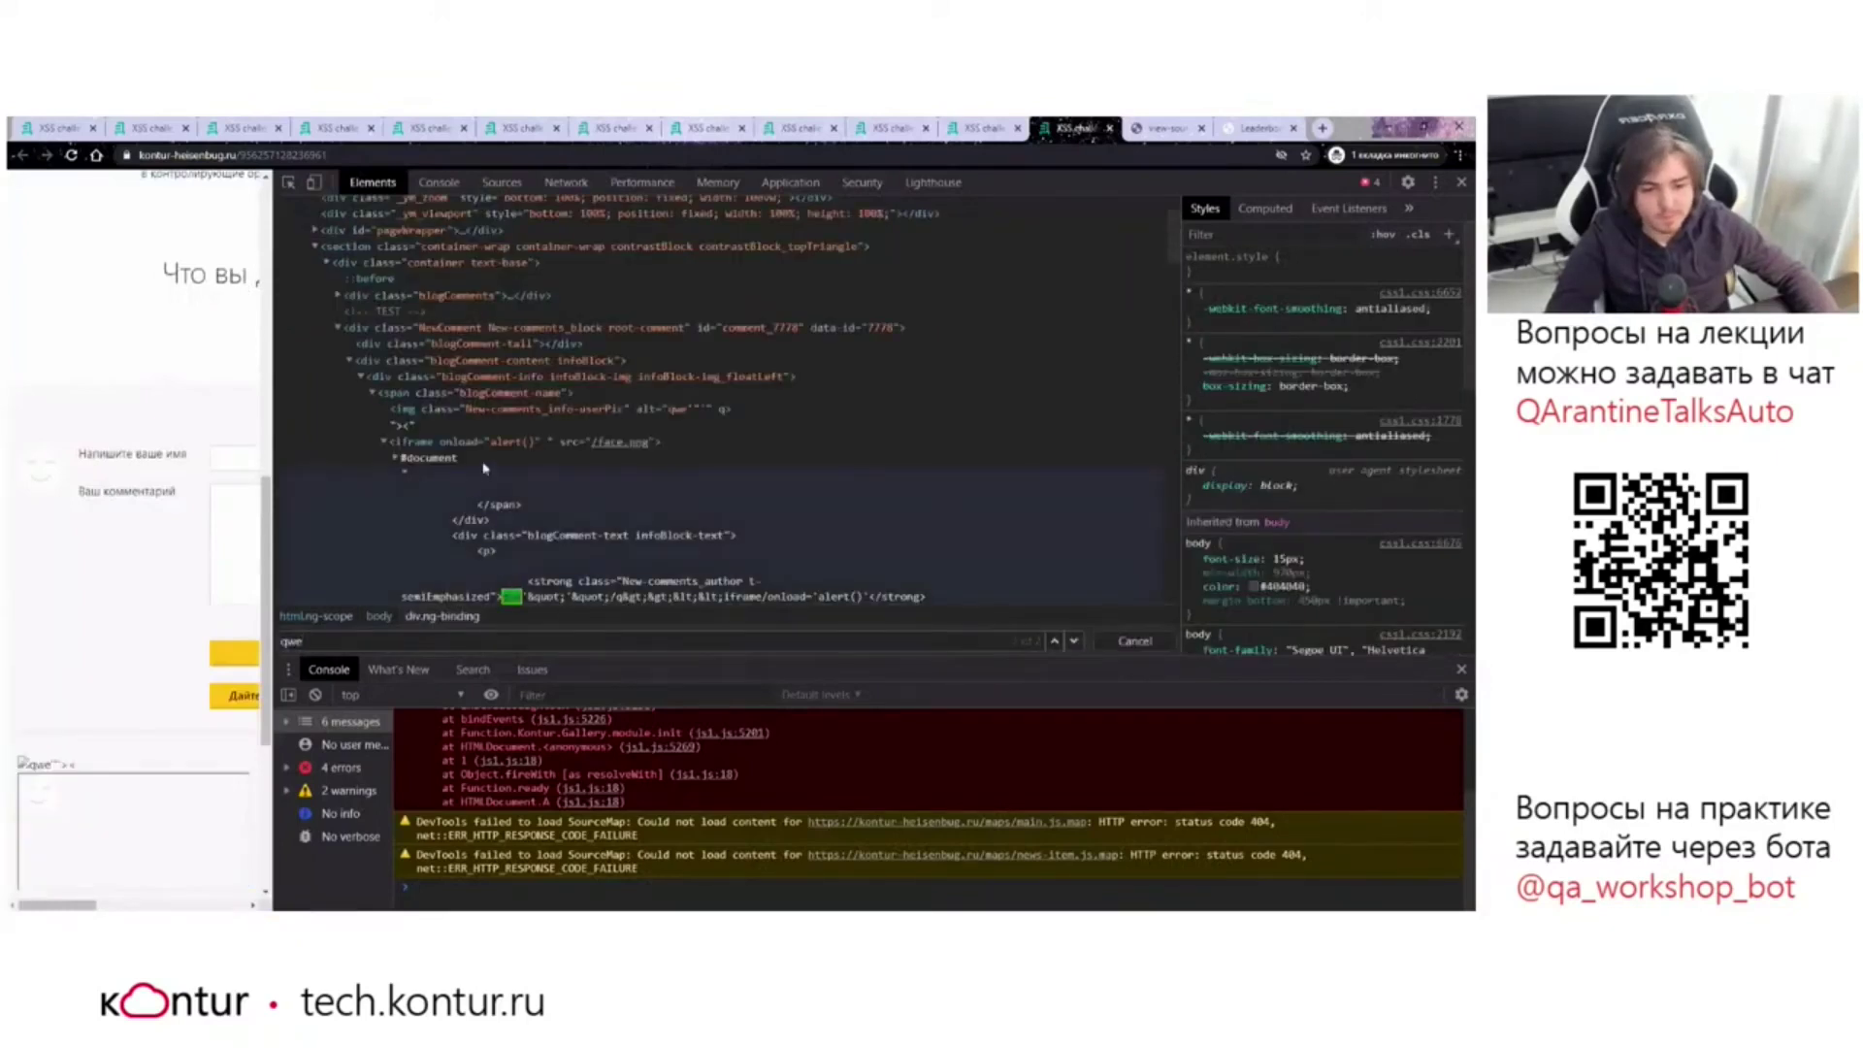
Examine the avatar image's raw HTML, highlighting the &quot; entity in its alt value, then close the developer tools.
right_click(701, 412)
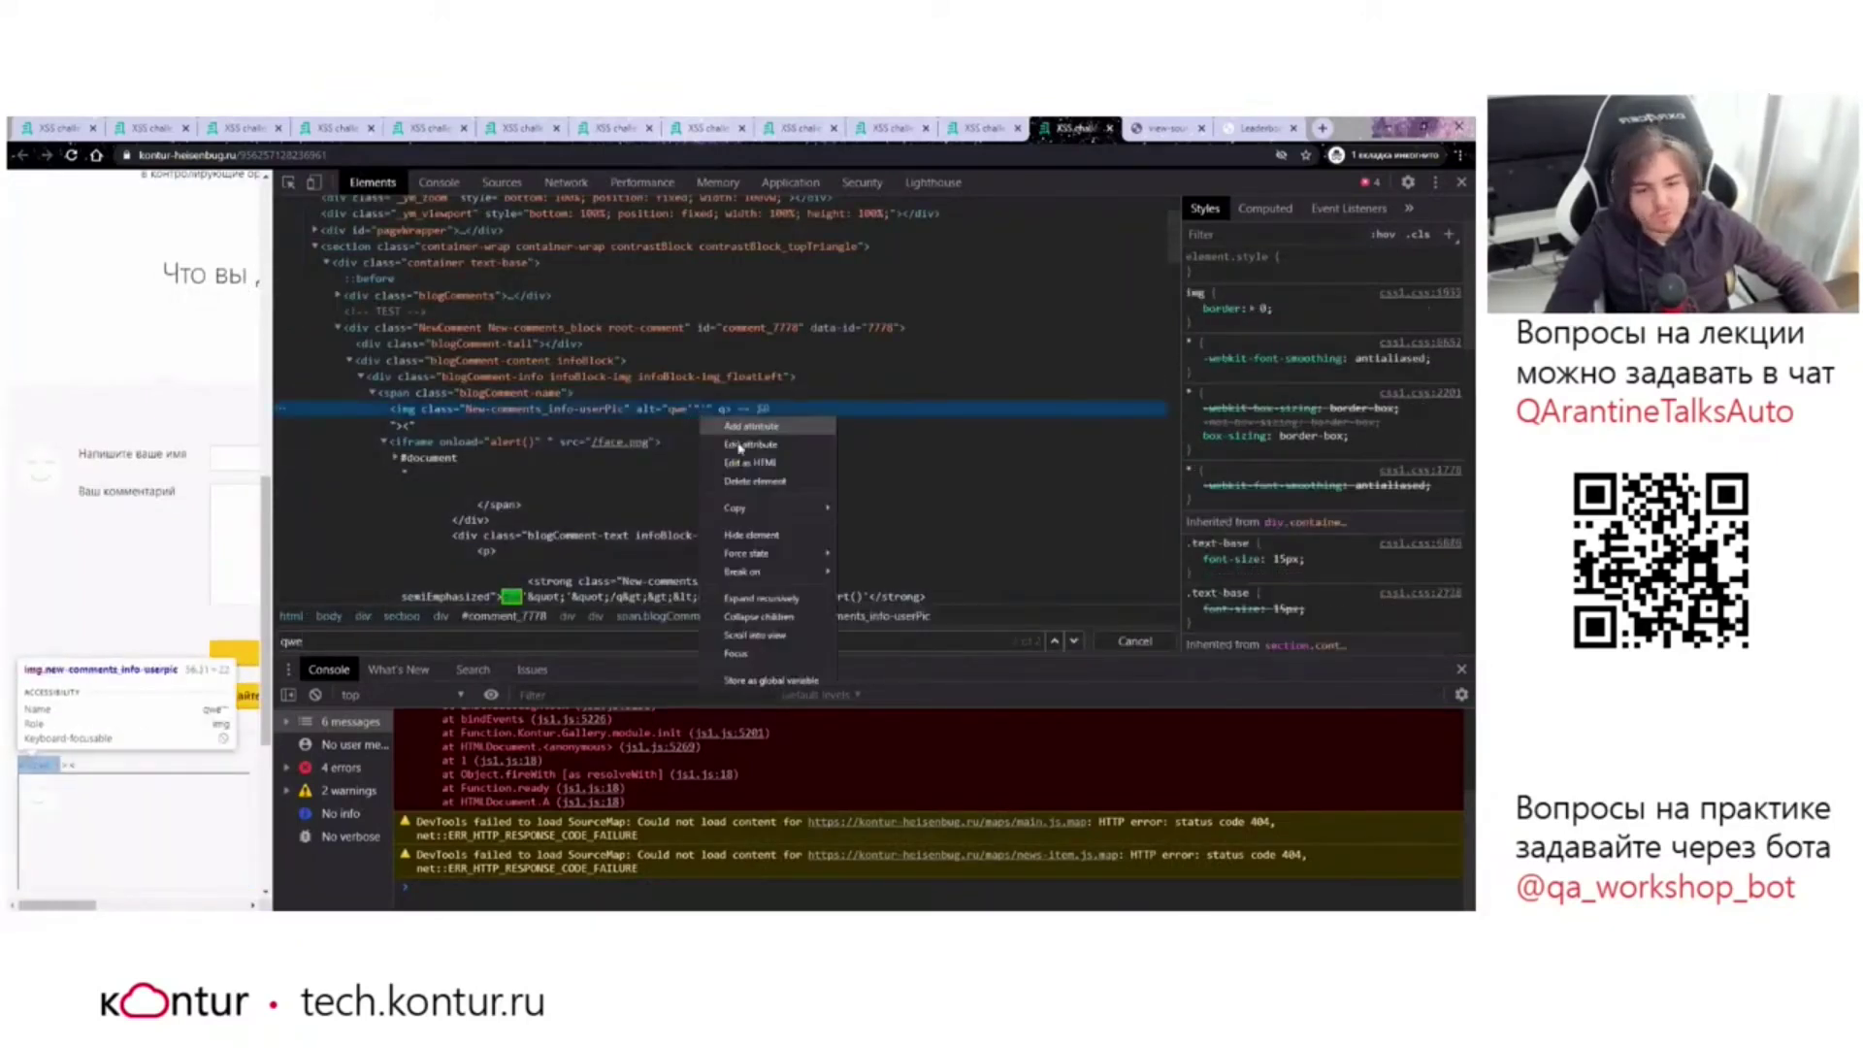
left_click(749, 463)
left_click_drag(698, 415, 721, 429)
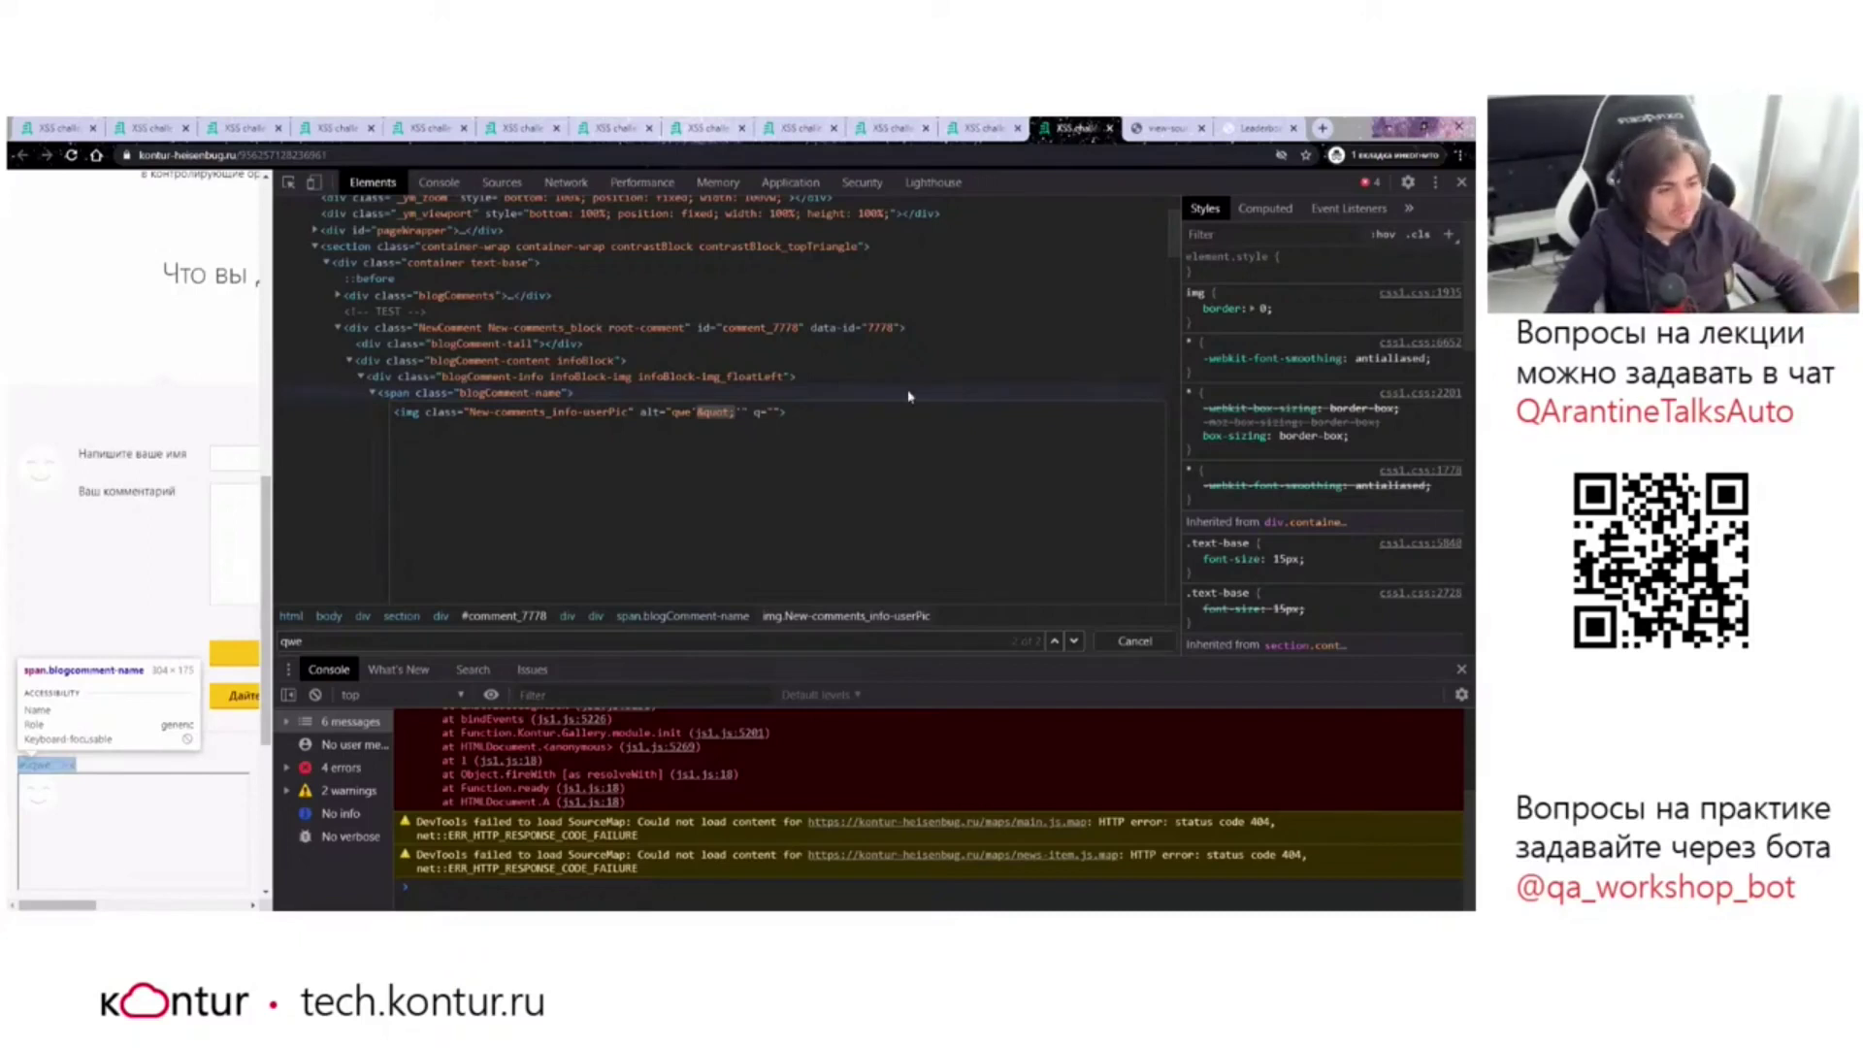
left_click(800, 394)
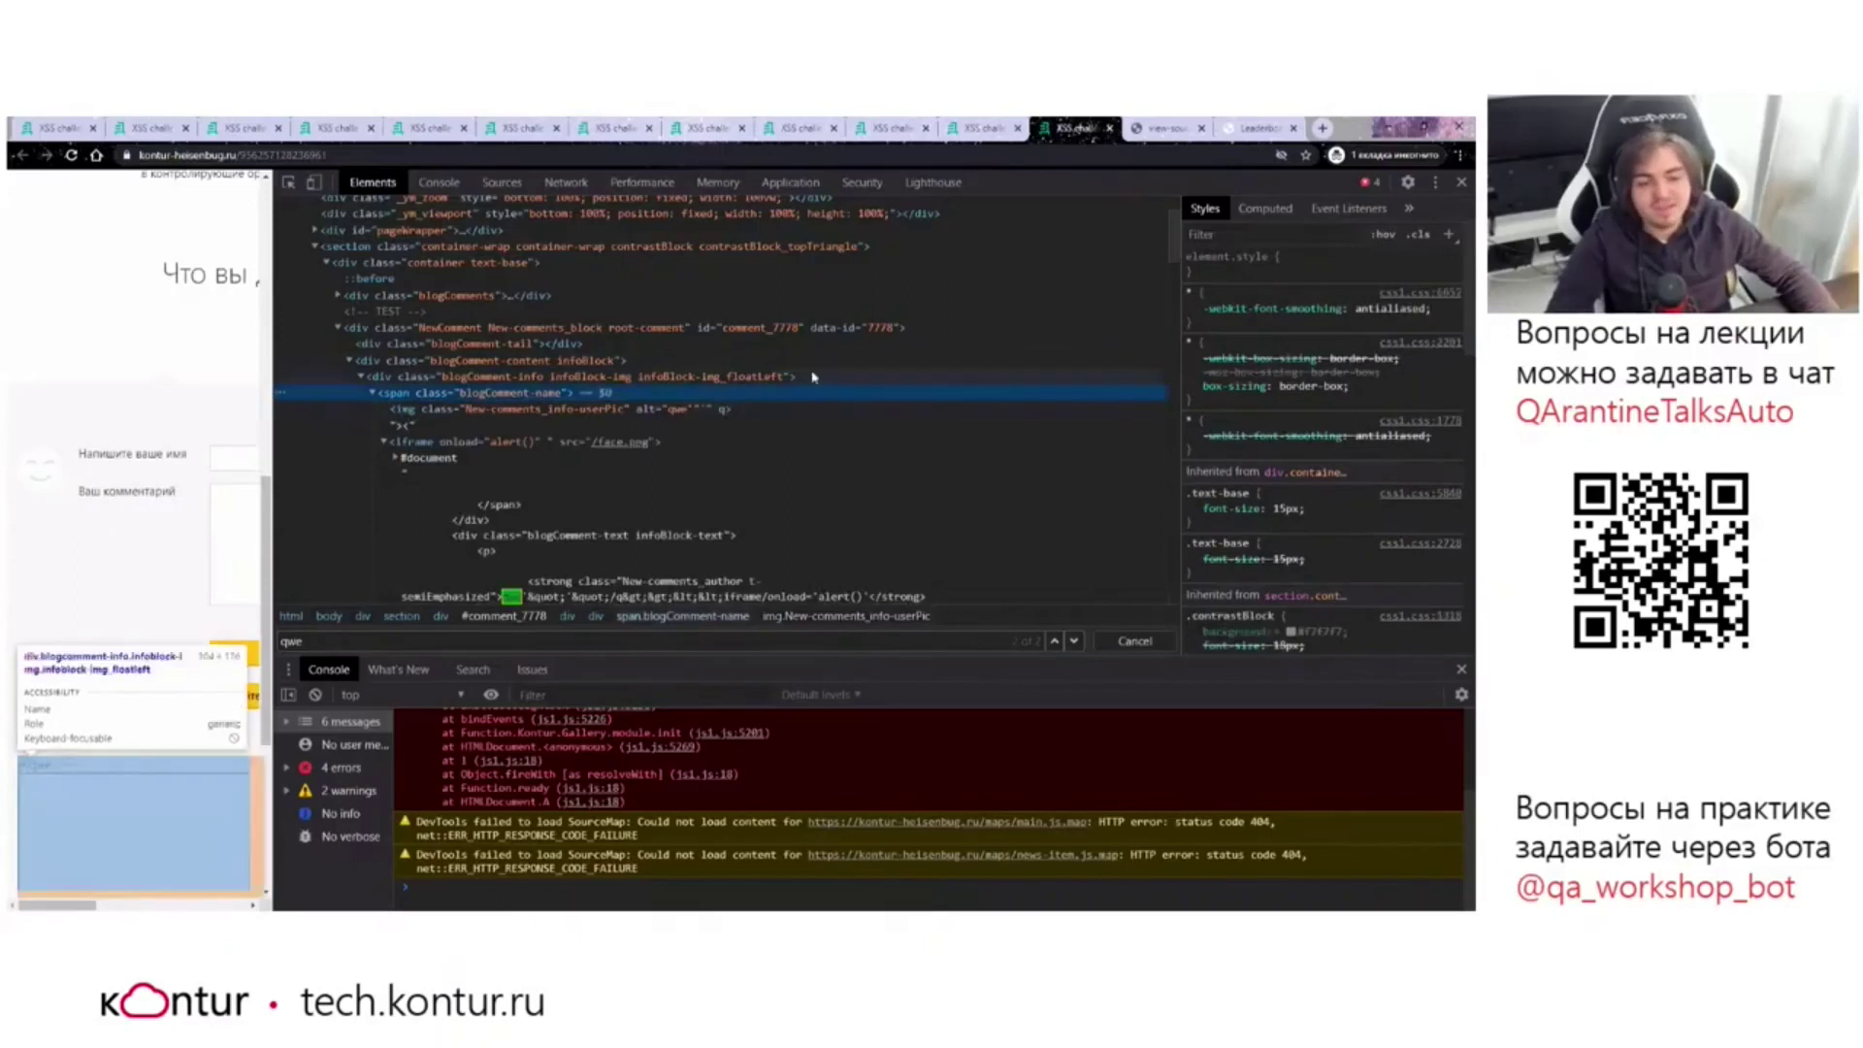
left_click(1462, 182)
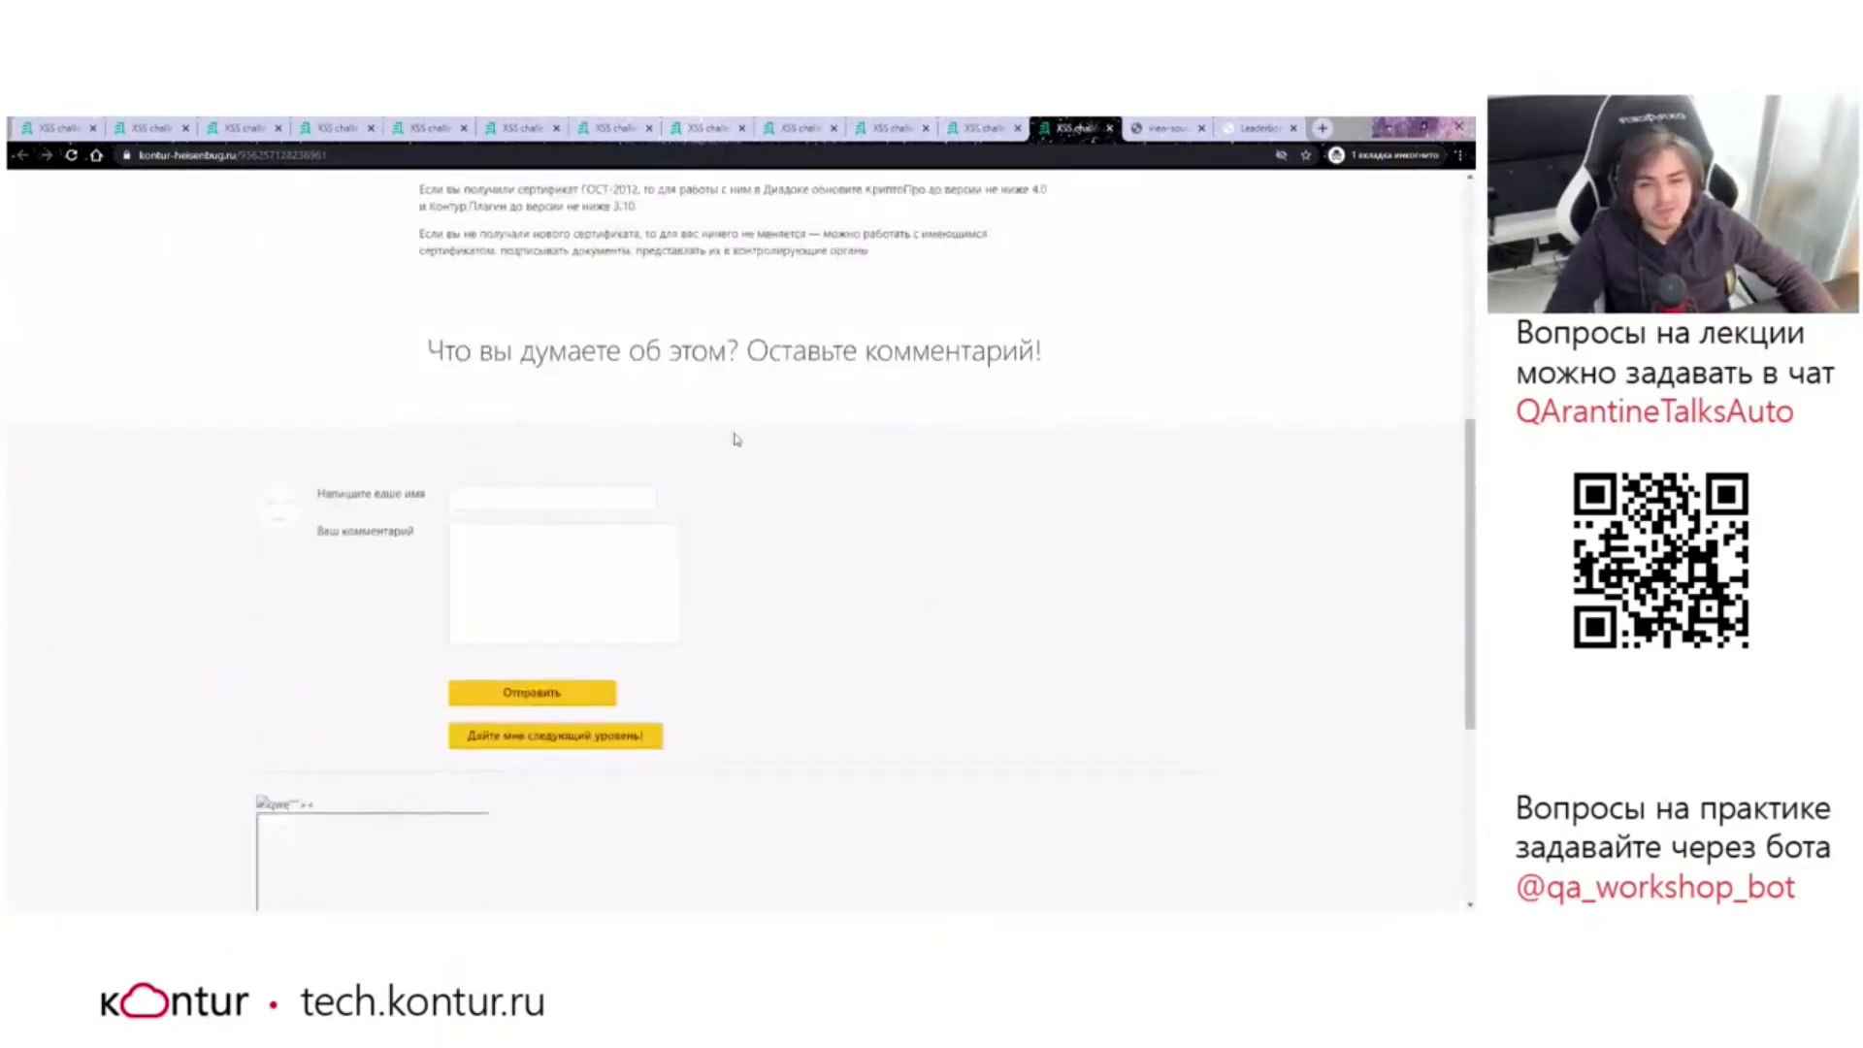